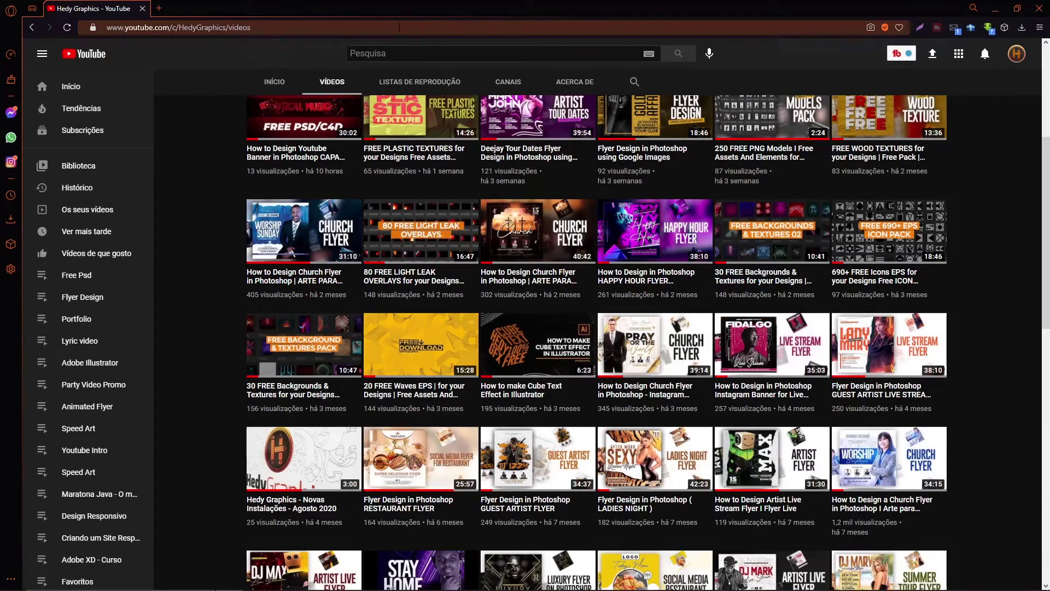
# - Go to the DaFont font website, dafont.com, in Opera GX
pyautogui.click(316, 26)
pyautogui.write('daf')
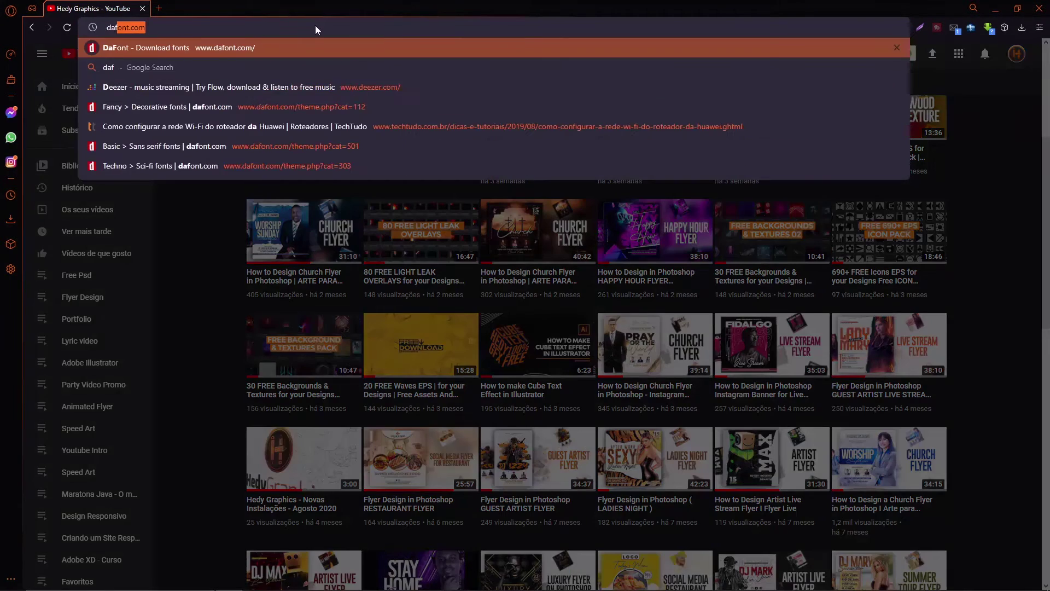
pyautogui.write('ont')
pyautogui.press('Return')
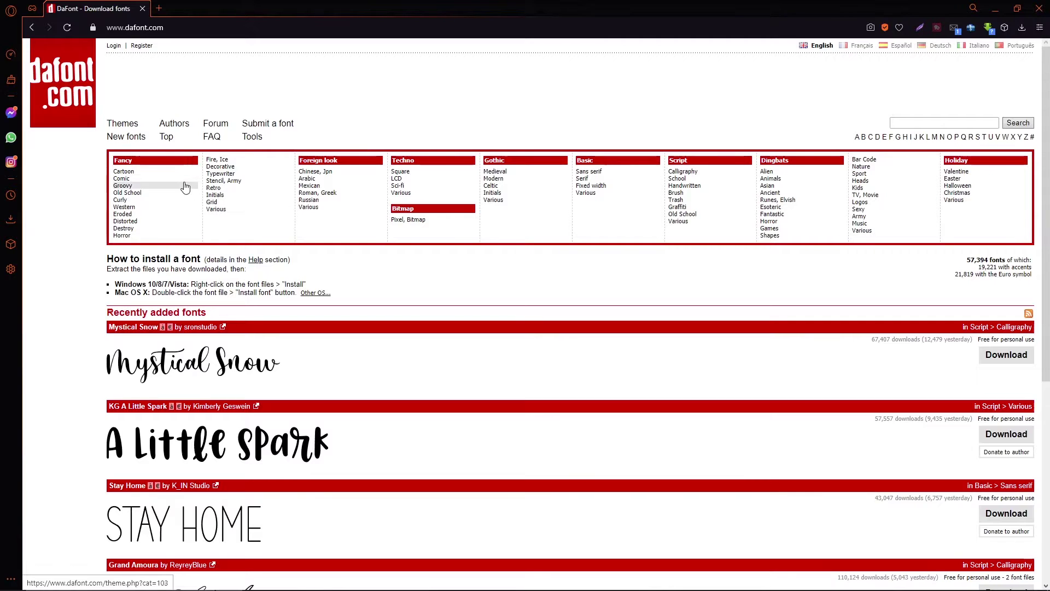
# - Glance at the Curly fonts, then browse the Fancy > Destroy font listing
pyautogui.click(163, 204)
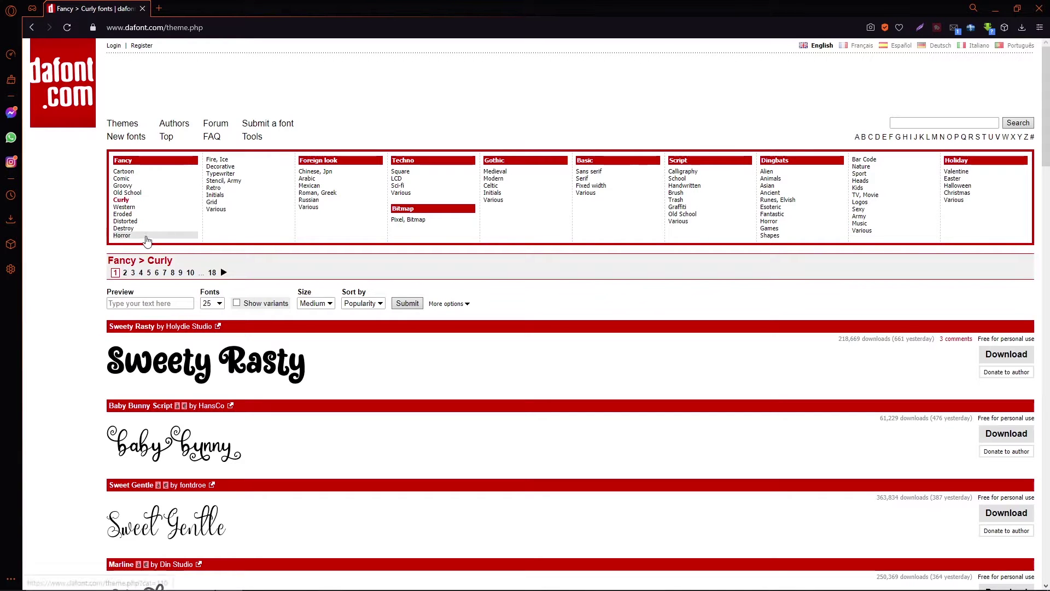
pyautogui.click(133, 232)
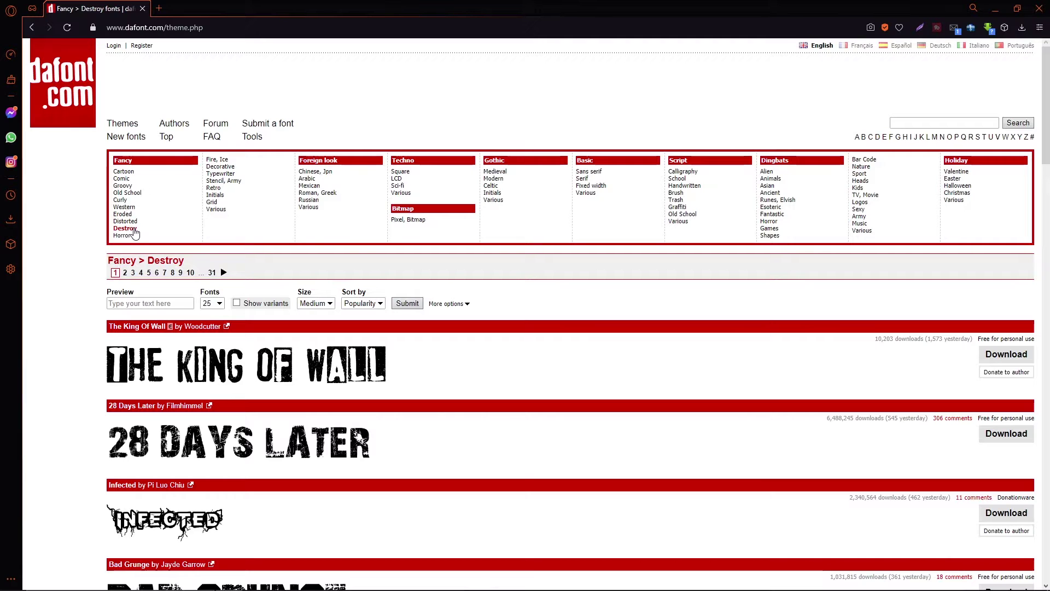
pyautogui.scroll(-2, 122, 334)
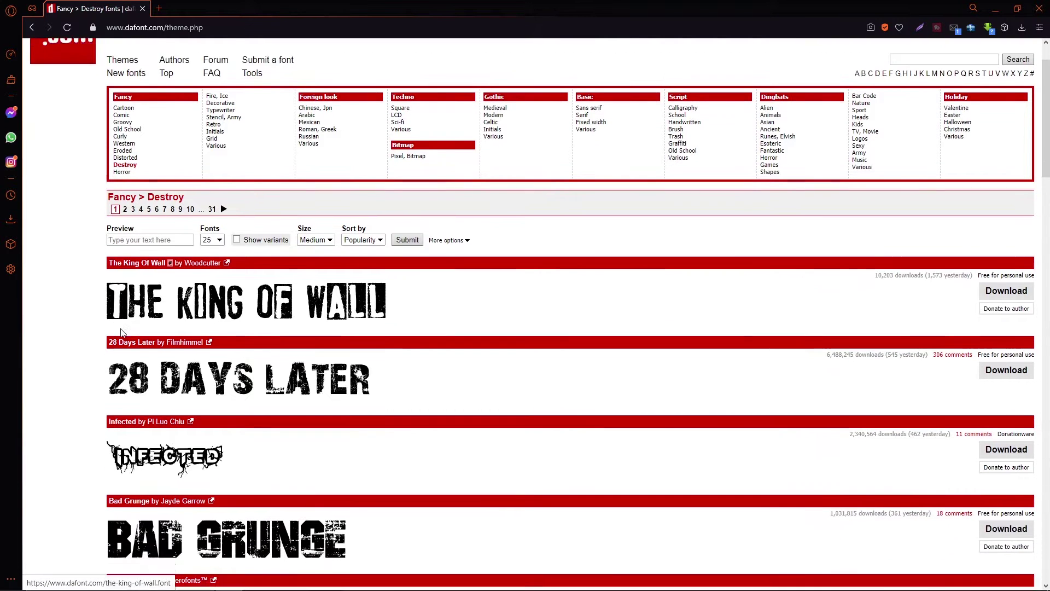
pyautogui.scroll(-2, 122, 333)
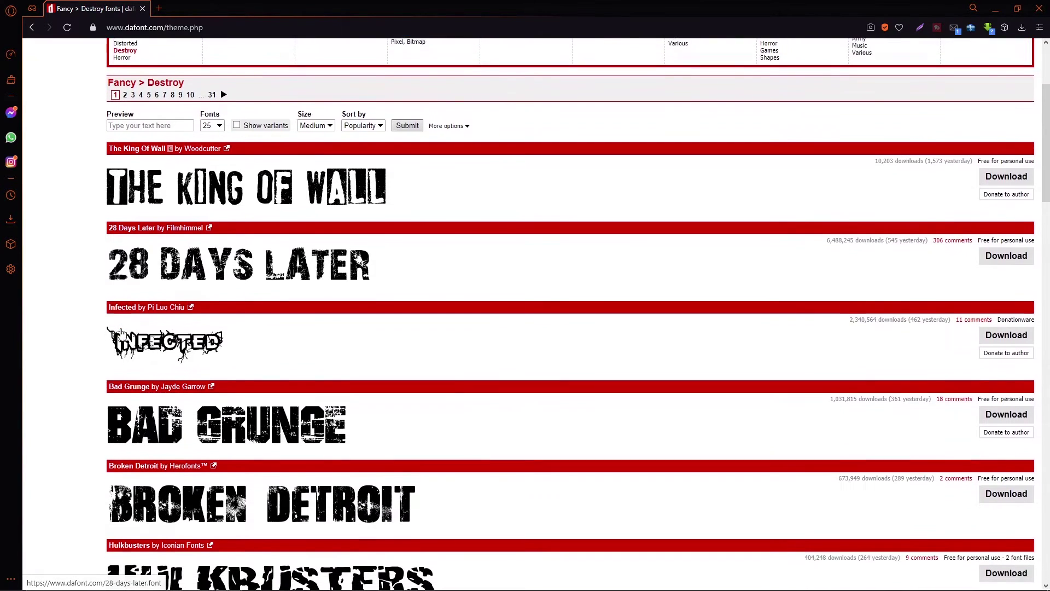
pyautogui.scroll(-1, 121, 334)
pyautogui.scroll(-1, 121, 334)
pyautogui.scroll(-1, 122, 334)
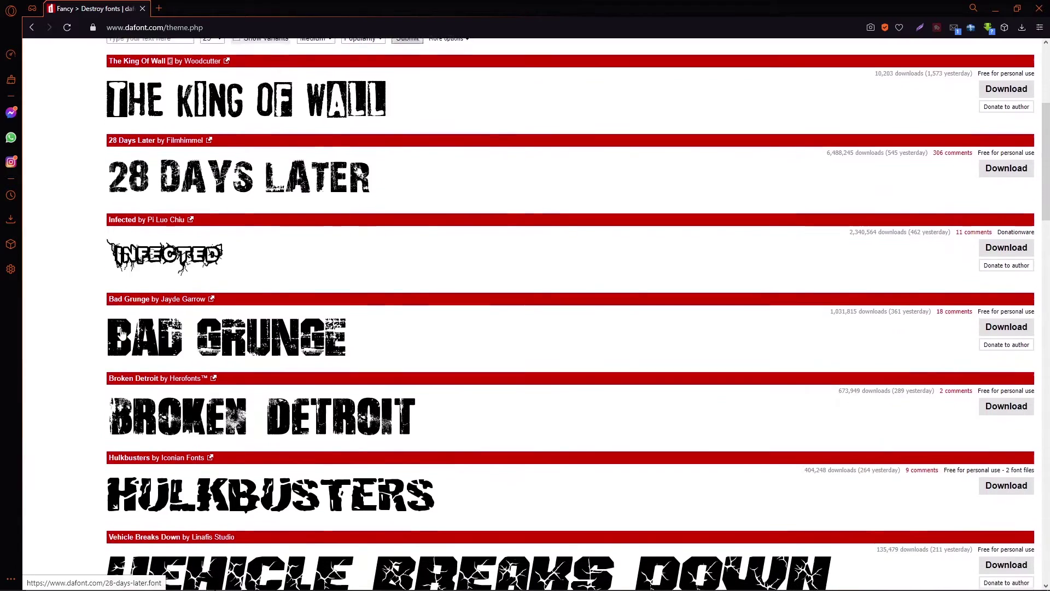
pyautogui.scroll(-5, 122, 334)
pyautogui.scroll(-4, 122, 334)
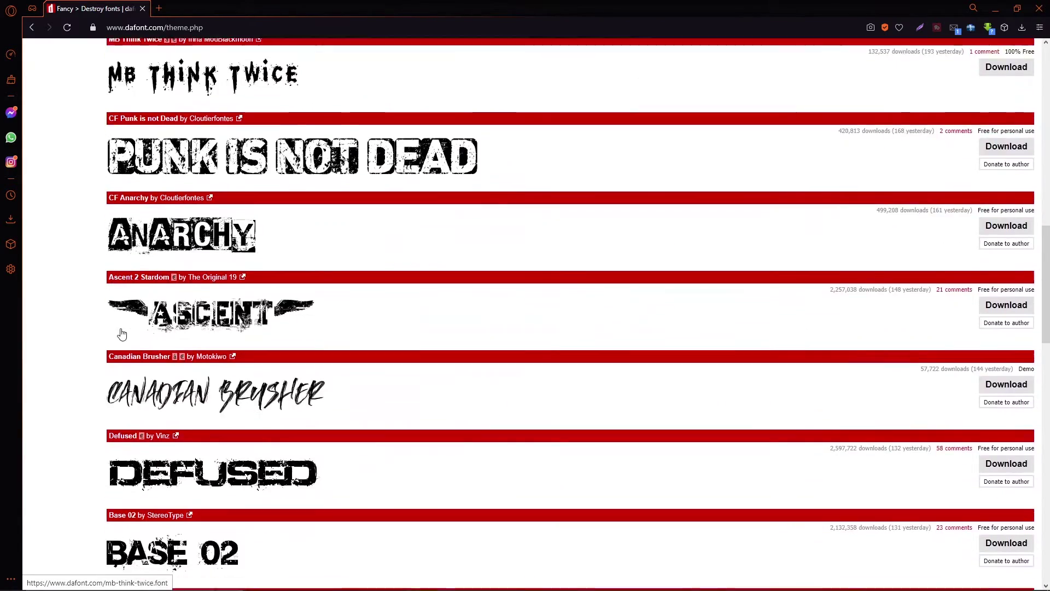
pyautogui.scroll(-3, 121, 334)
pyautogui.scroll(15, 121, 334)
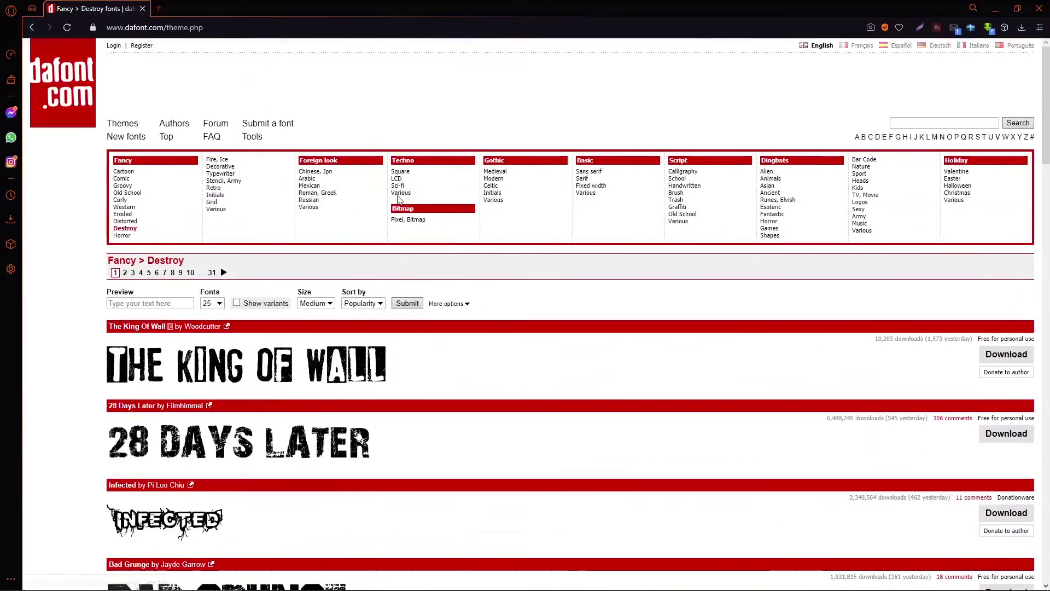
# - Browse the first page of Techno fonts, then jump to page 5
pyautogui.click(403, 162)
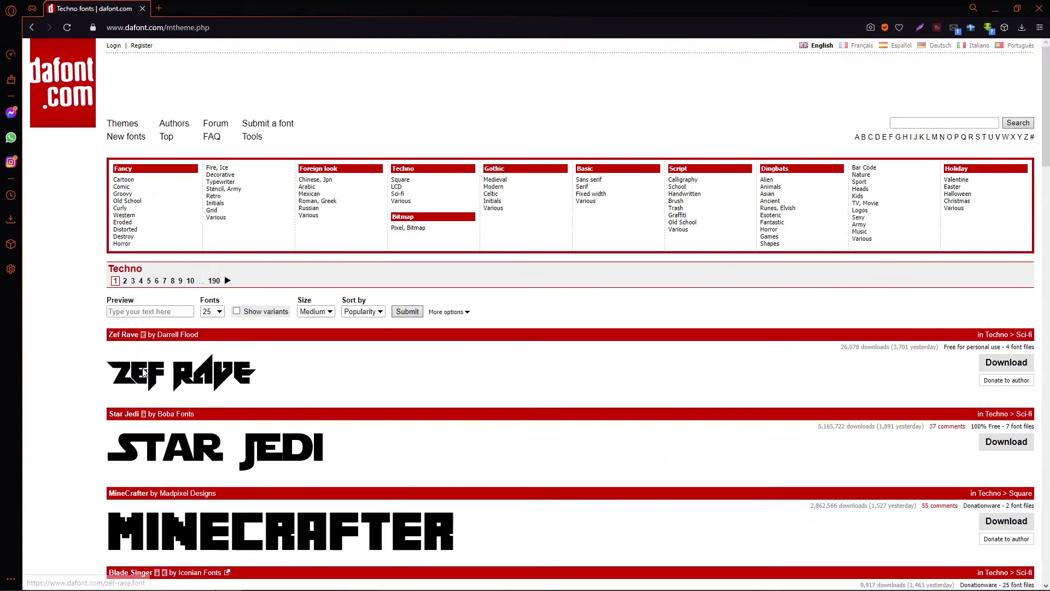
pyautogui.scroll(-5, 144, 372)
pyautogui.scroll(-3, 143, 373)
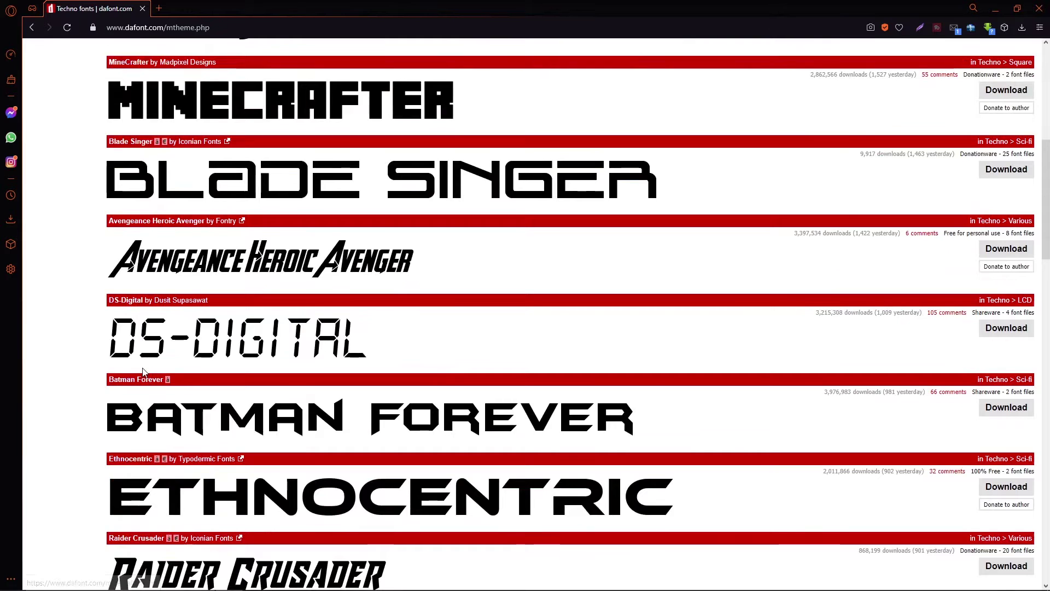
pyautogui.scroll(-4, 143, 373)
pyautogui.scroll(-3, 143, 372)
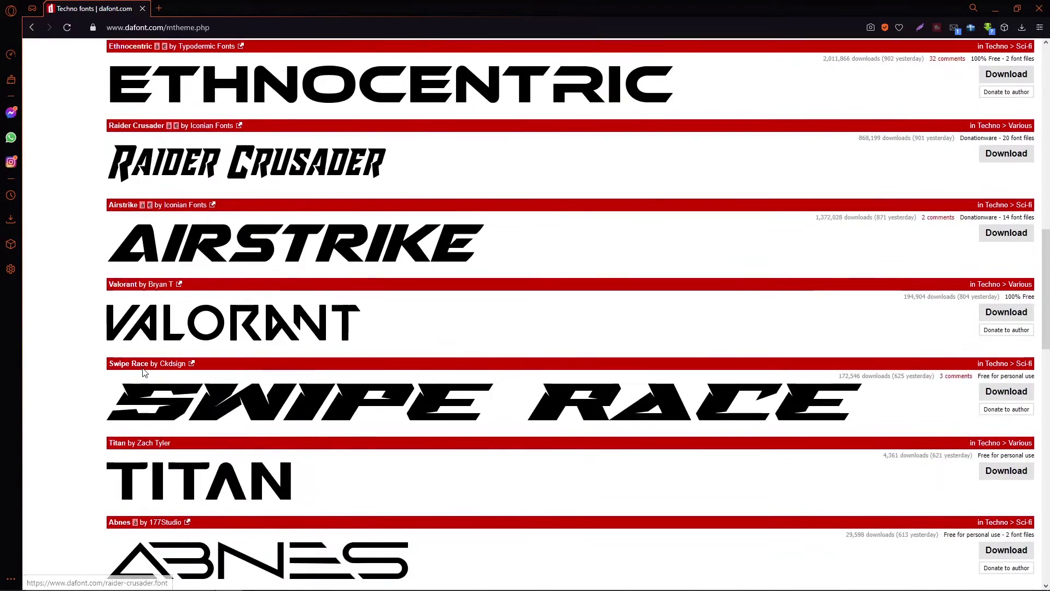
pyautogui.scroll(-2, 143, 373)
pyautogui.scroll(-5, 143, 372)
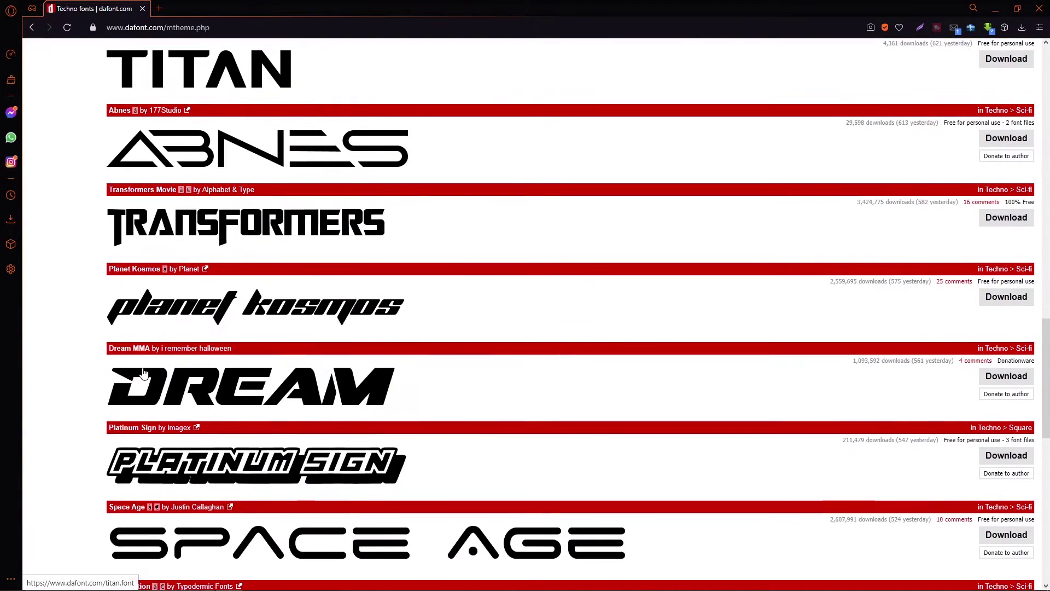
pyautogui.scroll(-3, 143, 373)
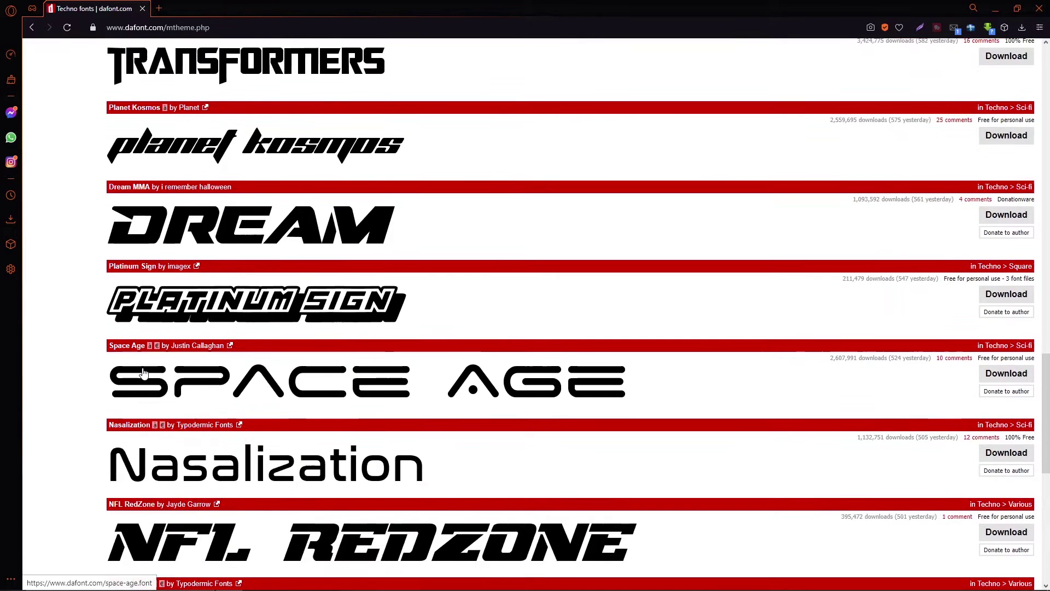
pyautogui.scroll(-2, 143, 373)
pyautogui.scroll(-2, 143, 372)
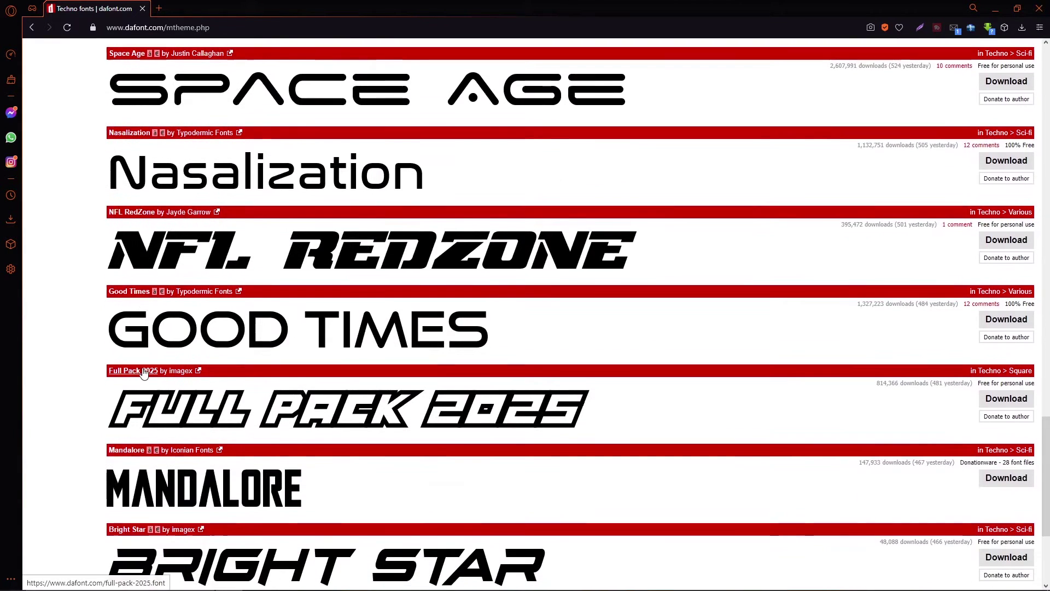
pyautogui.scroll(-3, 144, 373)
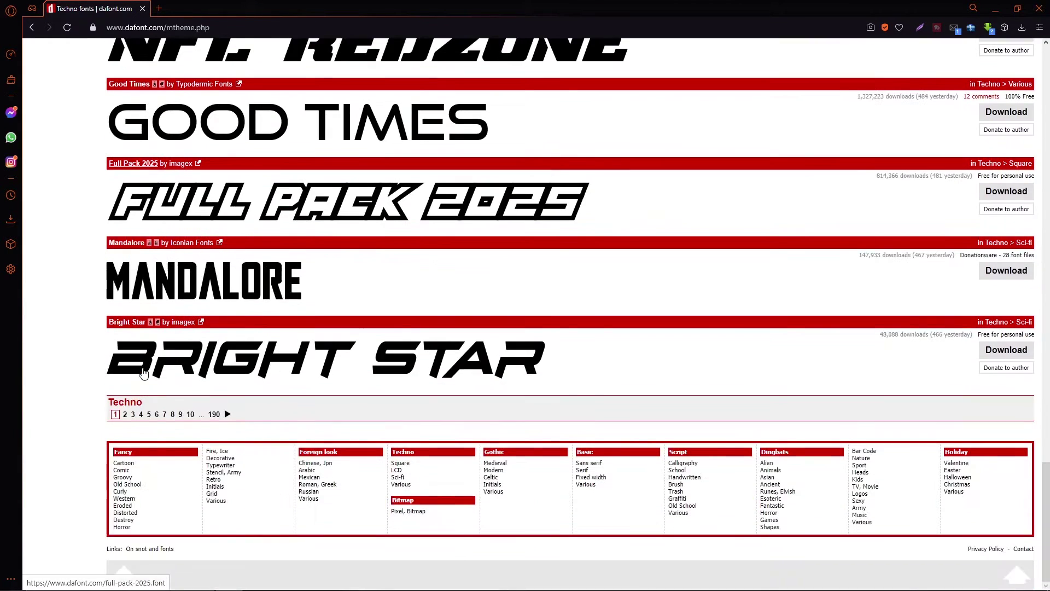
pyautogui.click(149, 414)
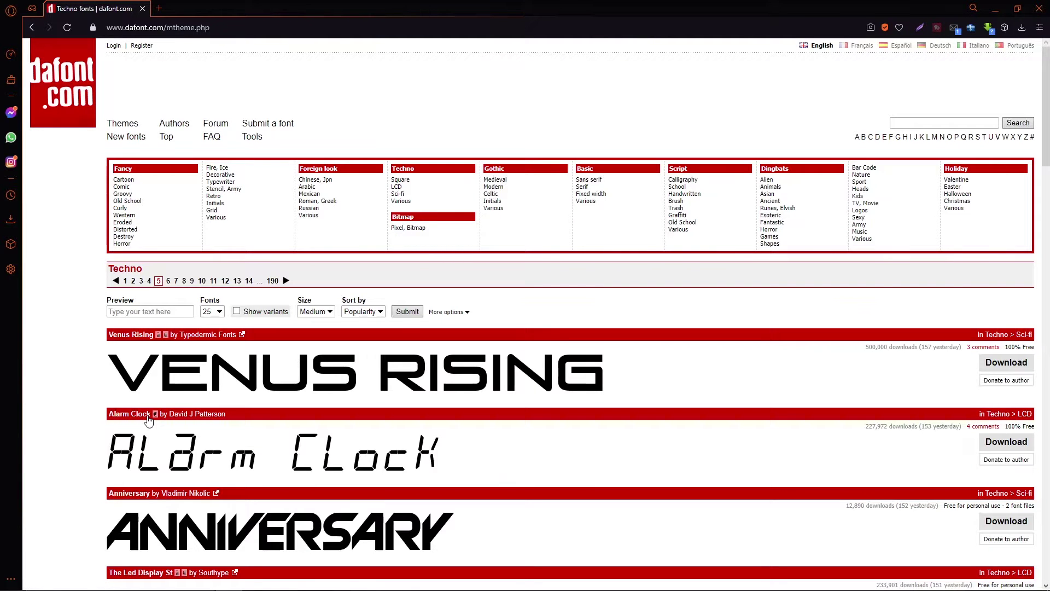
# - Scroll Techno page 5 down to the Cobalt Alien entry at the bottom
pyautogui.scroll(-2, 148, 419)
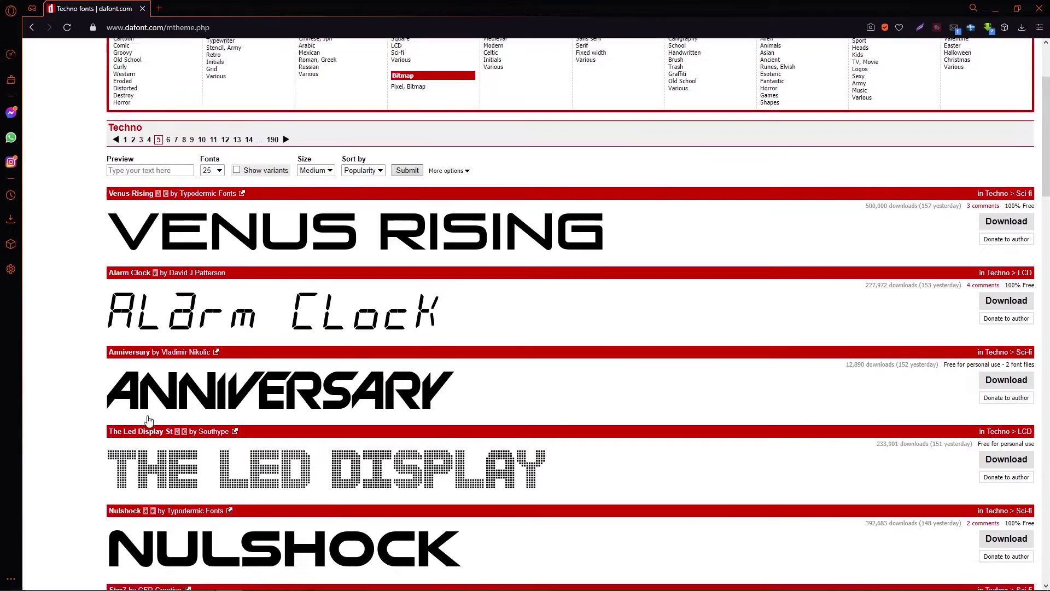
pyautogui.scroll(-1, 148, 420)
pyautogui.scroll(-2, 148, 420)
pyautogui.scroll(-2, 148, 420)
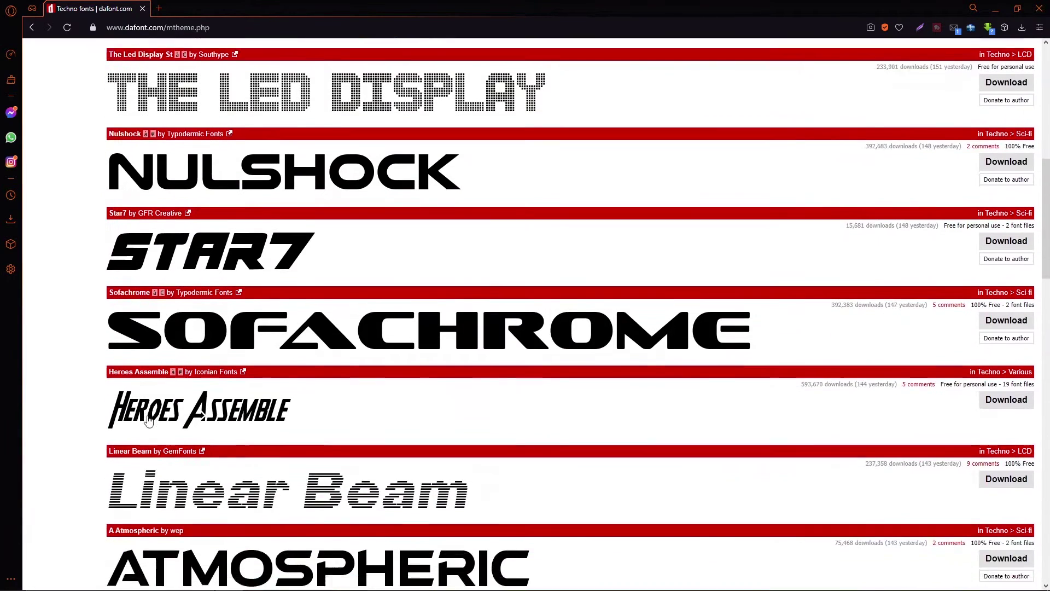
pyautogui.scroll(-2, 147, 419)
pyautogui.scroll(-2, 148, 420)
pyautogui.scroll(-2, 147, 419)
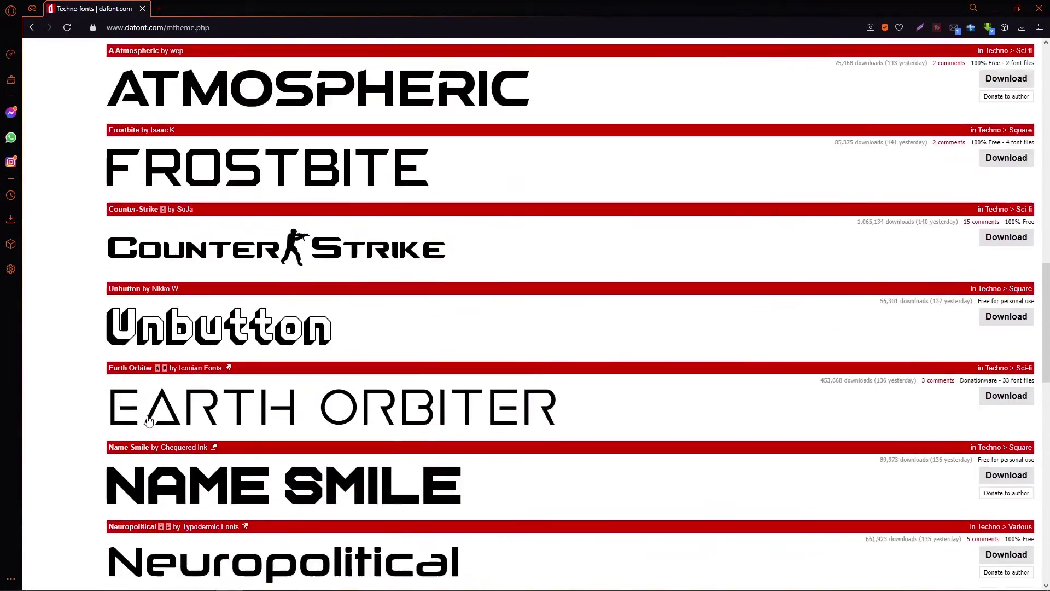
pyautogui.scroll(-3, 148, 420)
pyautogui.scroll(-3, 147, 420)
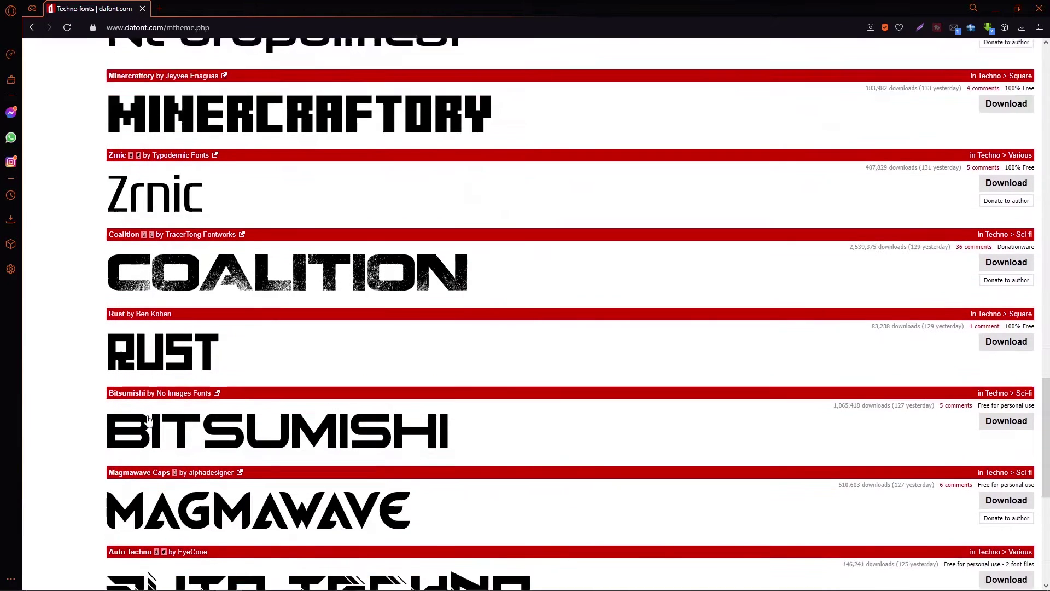
pyautogui.scroll(-1, 148, 420)
pyautogui.scroll(-2, 147, 420)
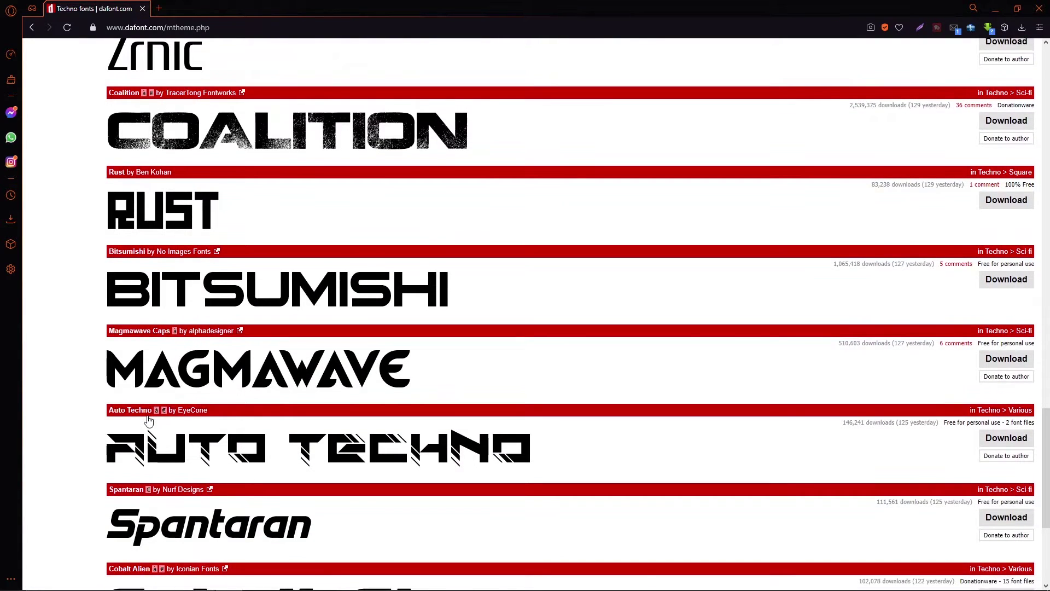
pyautogui.scroll(-1, 147, 420)
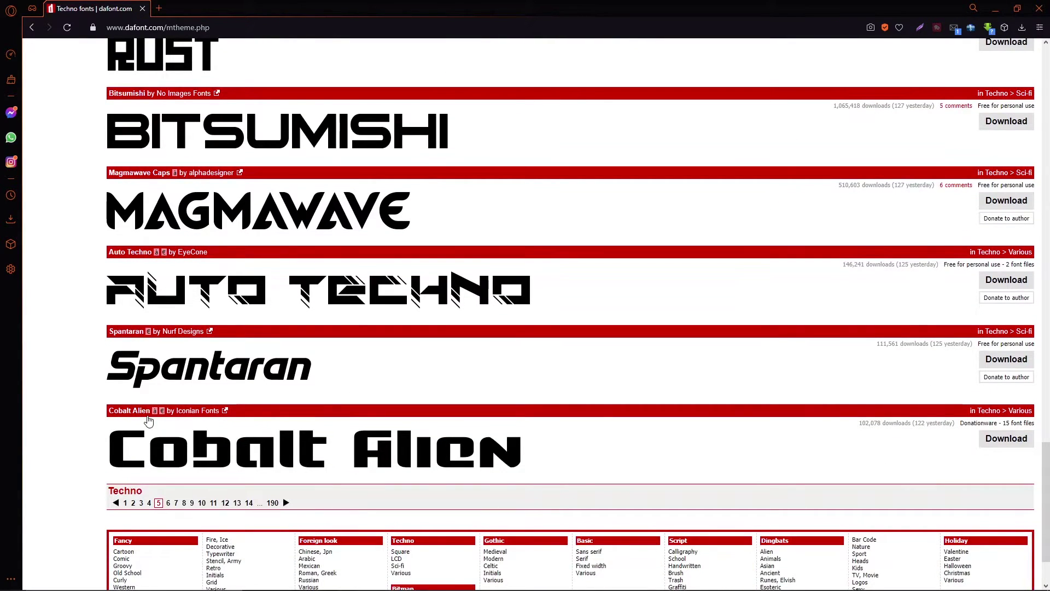
pyautogui.scroll(-1, 148, 420)
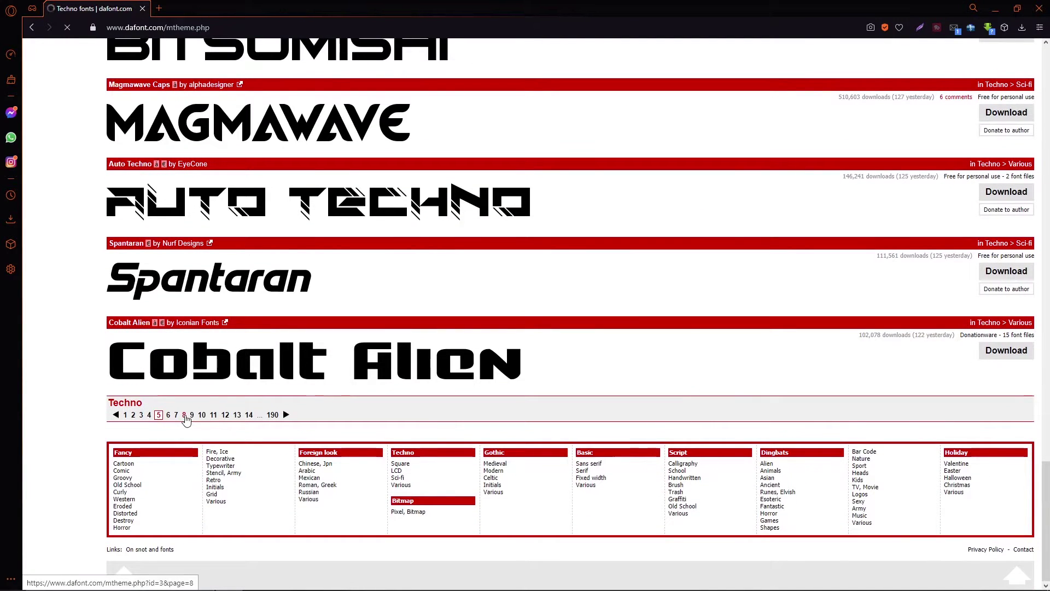
# - Scroll through the Techno listing down to Wide Awake, moving on to page 10
pyautogui.scroll(-2, 186, 419)
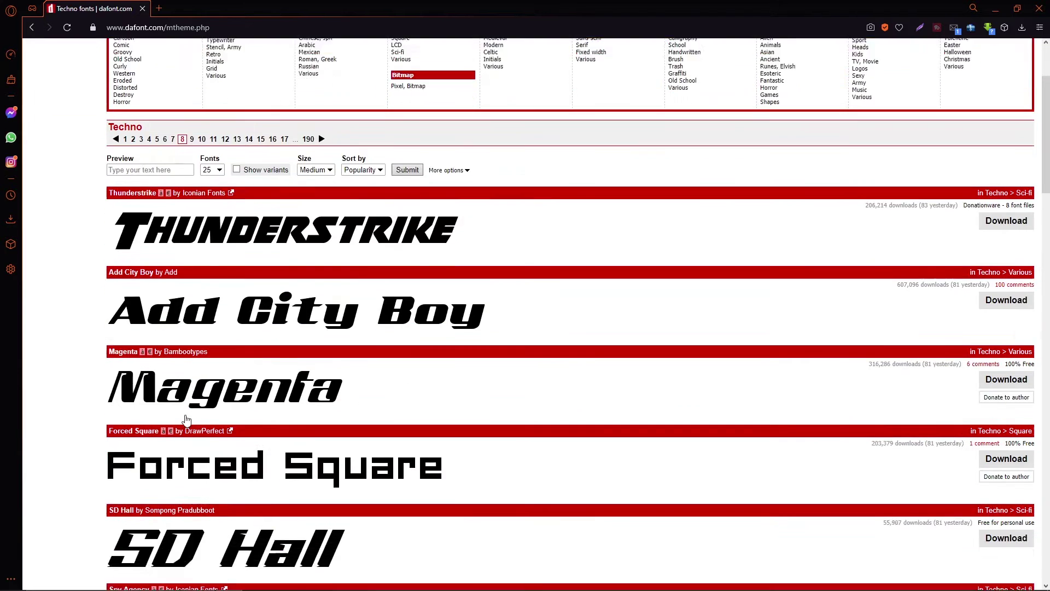
pyautogui.scroll(-1, 186, 420)
pyautogui.scroll(-2, 186, 419)
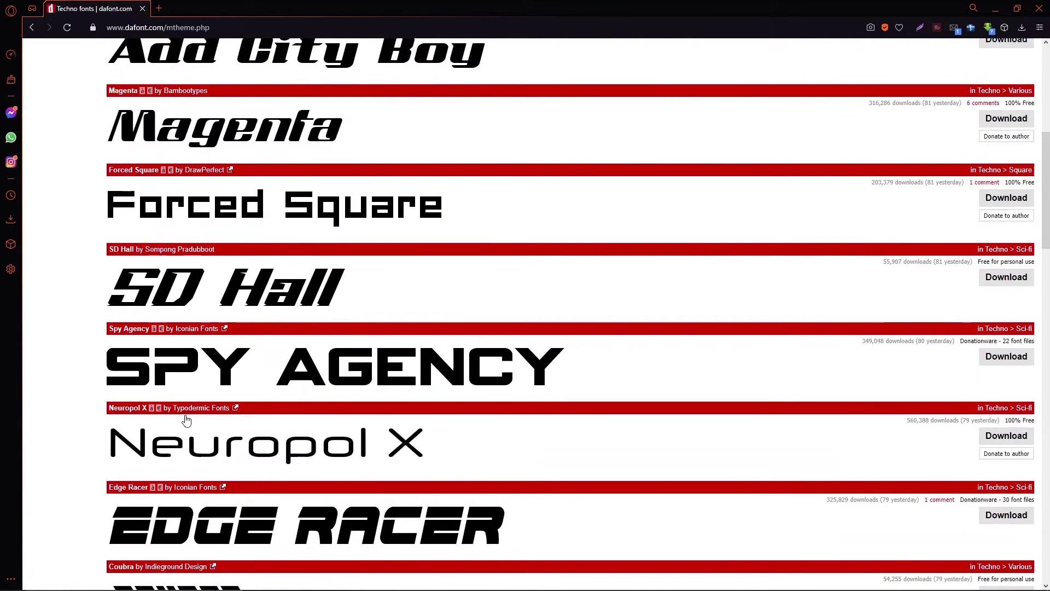
pyautogui.scroll(-2, 186, 419)
pyautogui.scroll(-2, 186, 420)
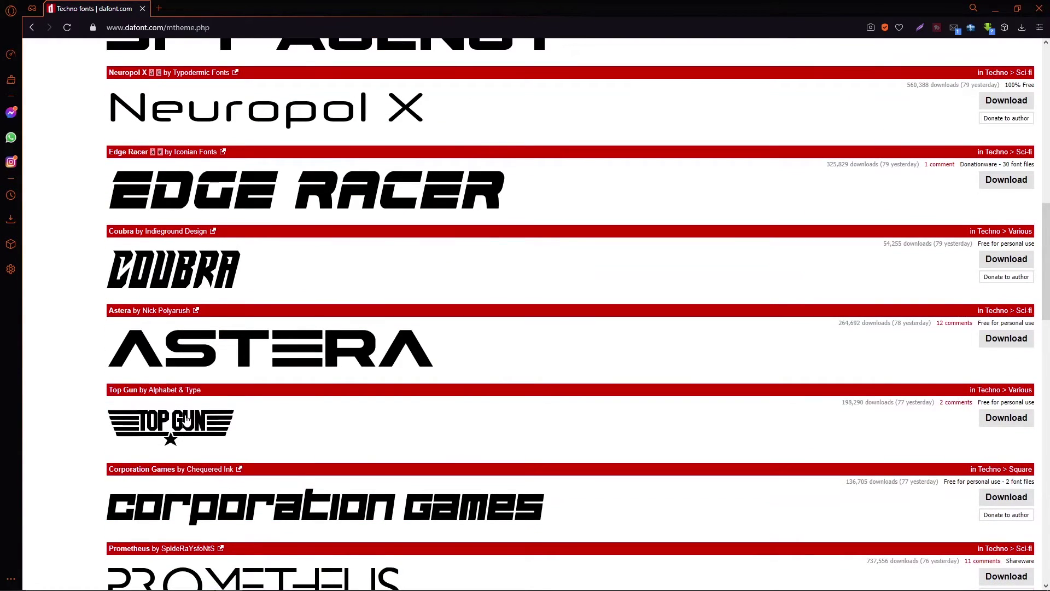
pyautogui.scroll(-1, 186, 419)
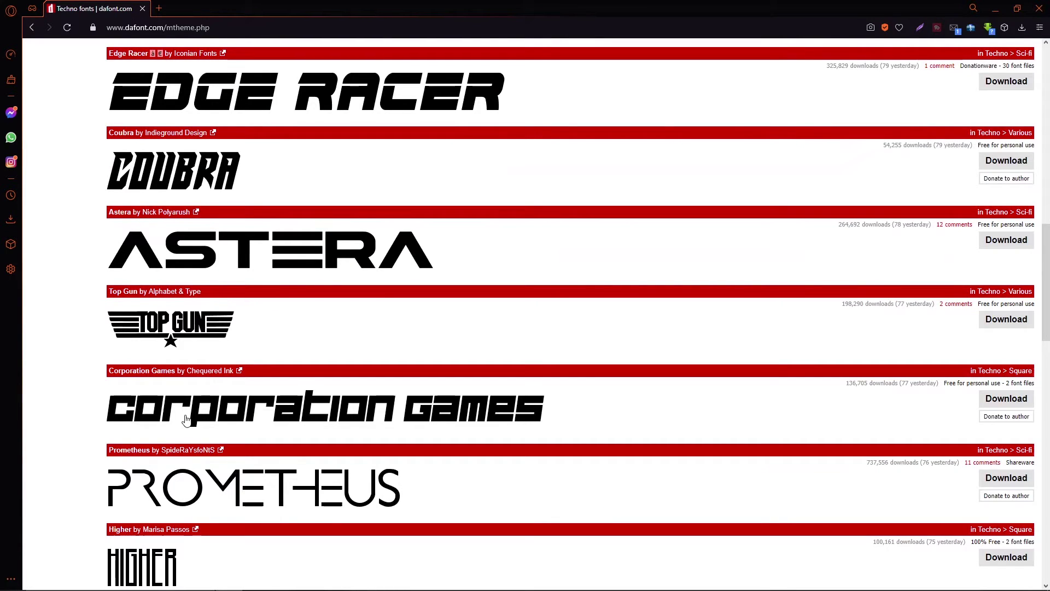
pyautogui.scroll(-1, 186, 419)
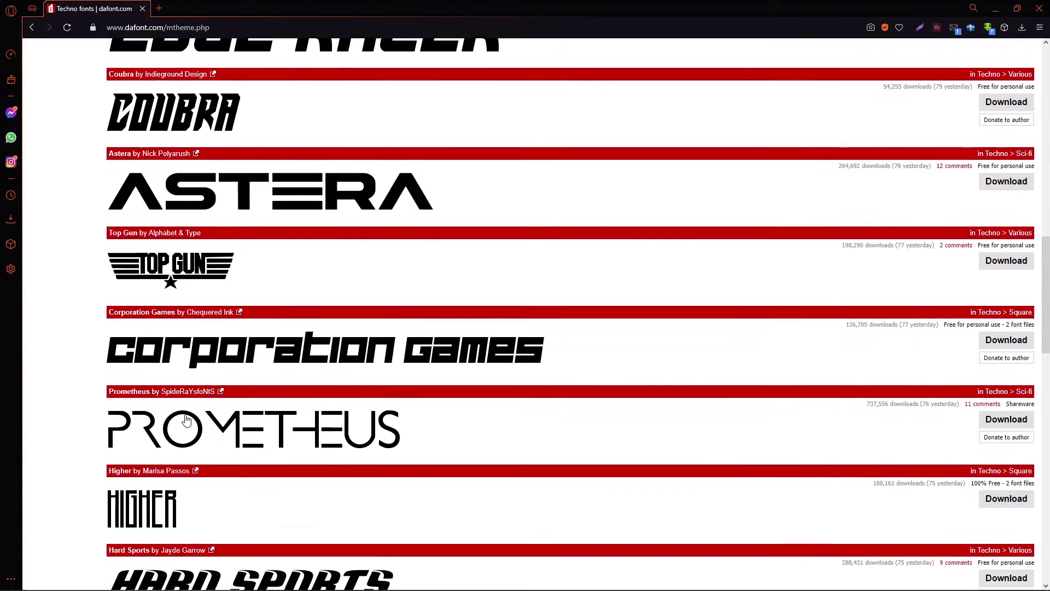
pyautogui.scroll(-1, 186, 420)
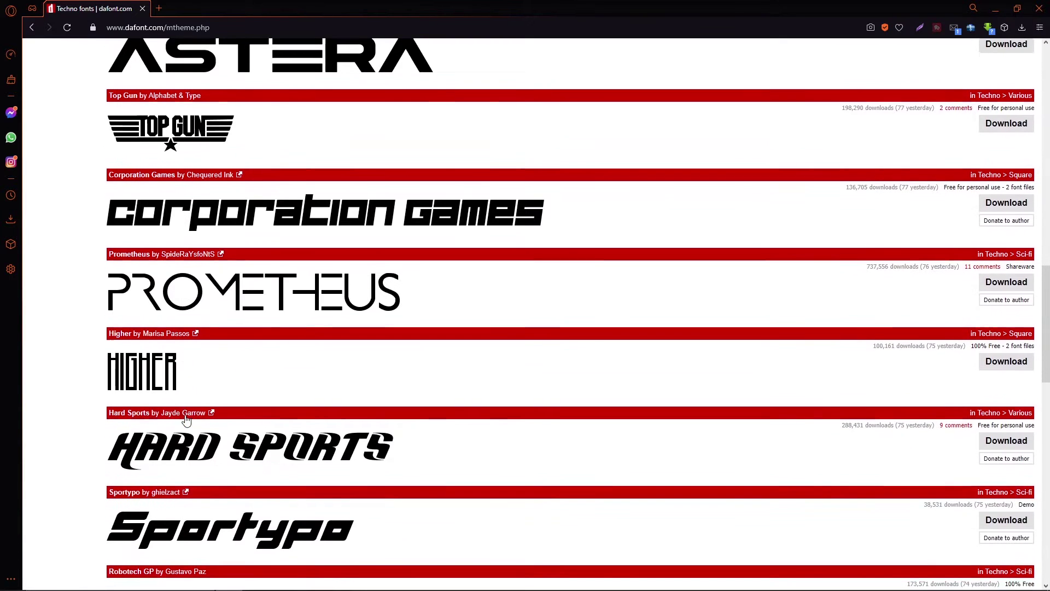
pyautogui.scroll(-3, 186, 419)
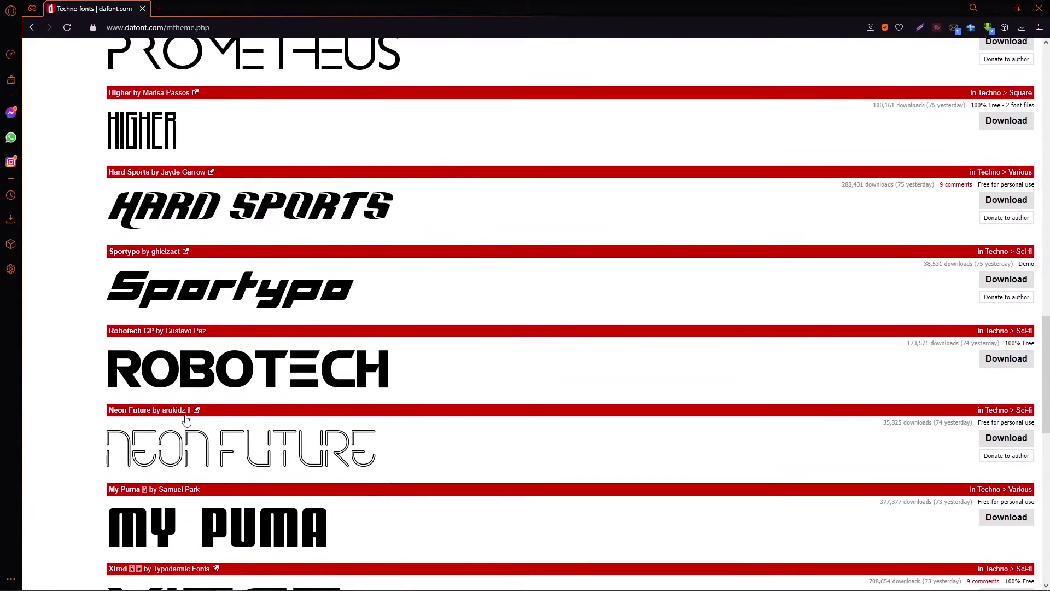
pyautogui.scroll(-1, 186, 419)
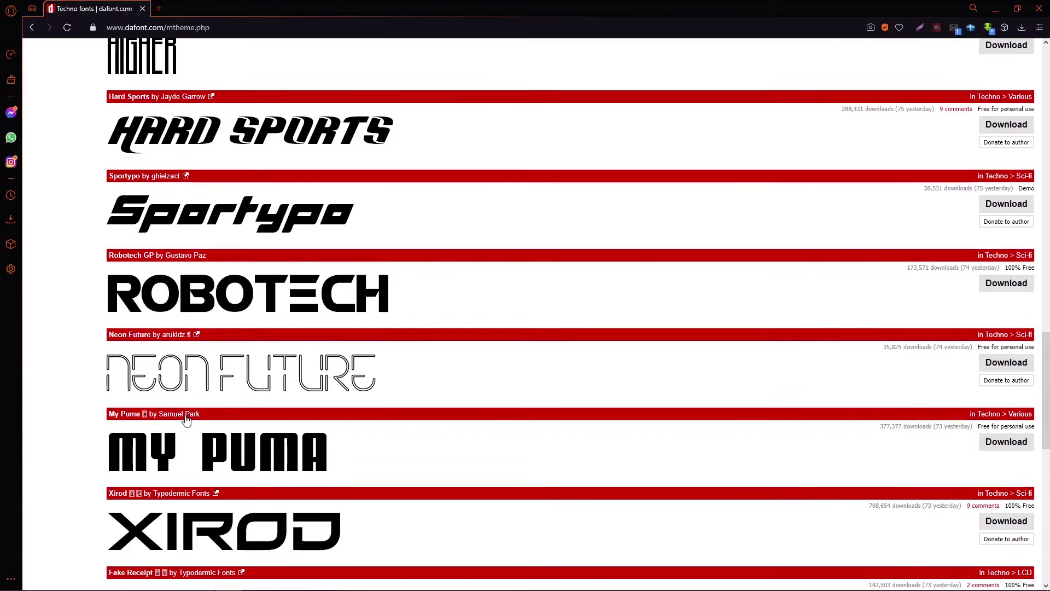
pyautogui.scroll(-3, 185, 419)
pyautogui.scroll(-1, 186, 419)
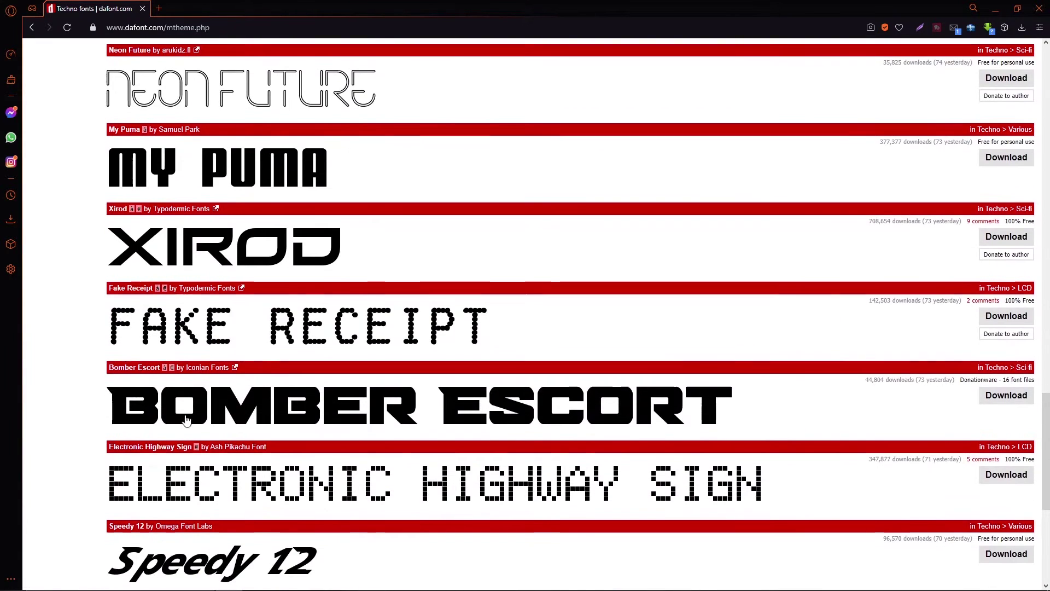
pyautogui.scroll(-3, 186, 419)
pyautogui.scroll(-1, 186, 419)
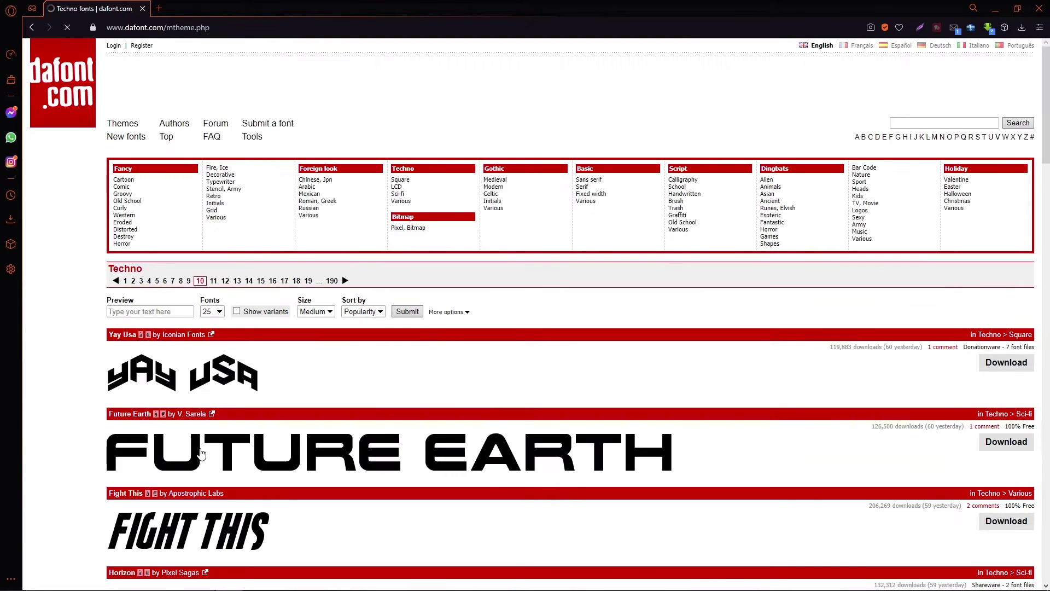
# - Look through the Techno page 10 font listing
pyautogui.scroll(-5, 201, 453)
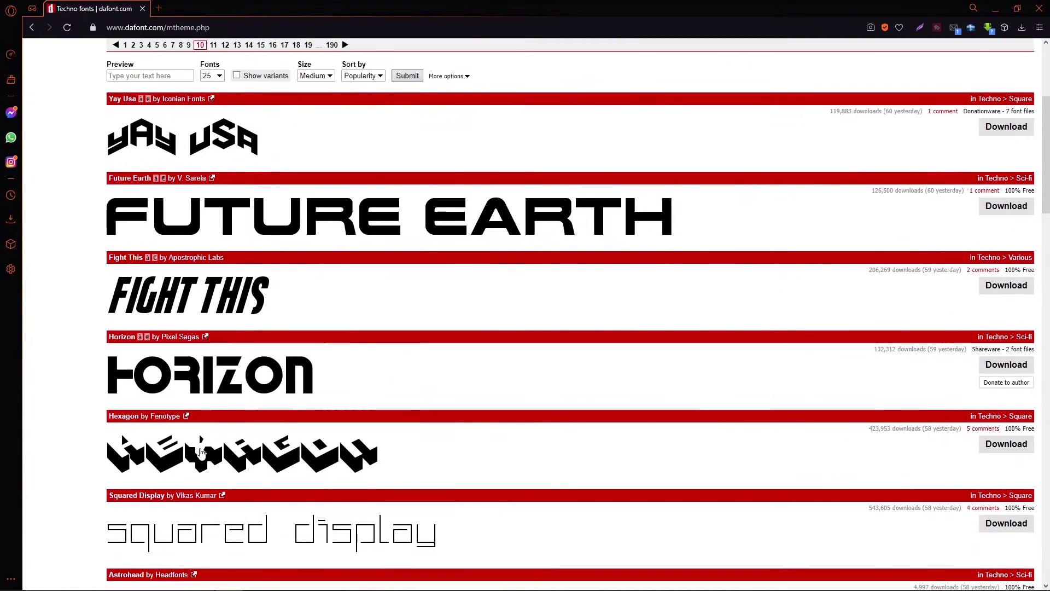
pyautogui.scroll(-3, 201, 453)
pyautogui.scroll(-5, 201, 452)
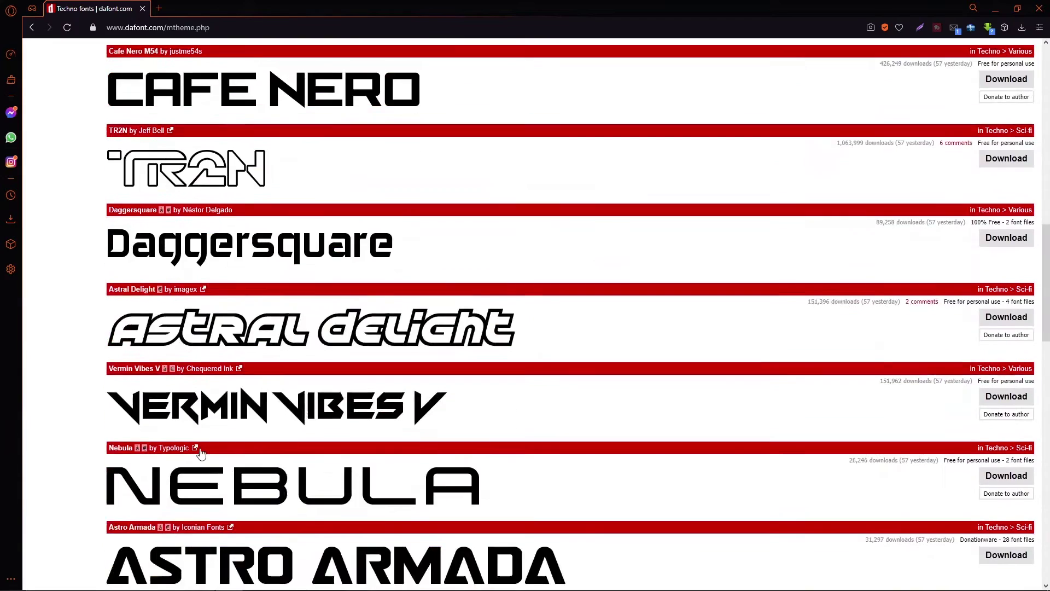
pyautogui.scroll(-3, 200, 453)
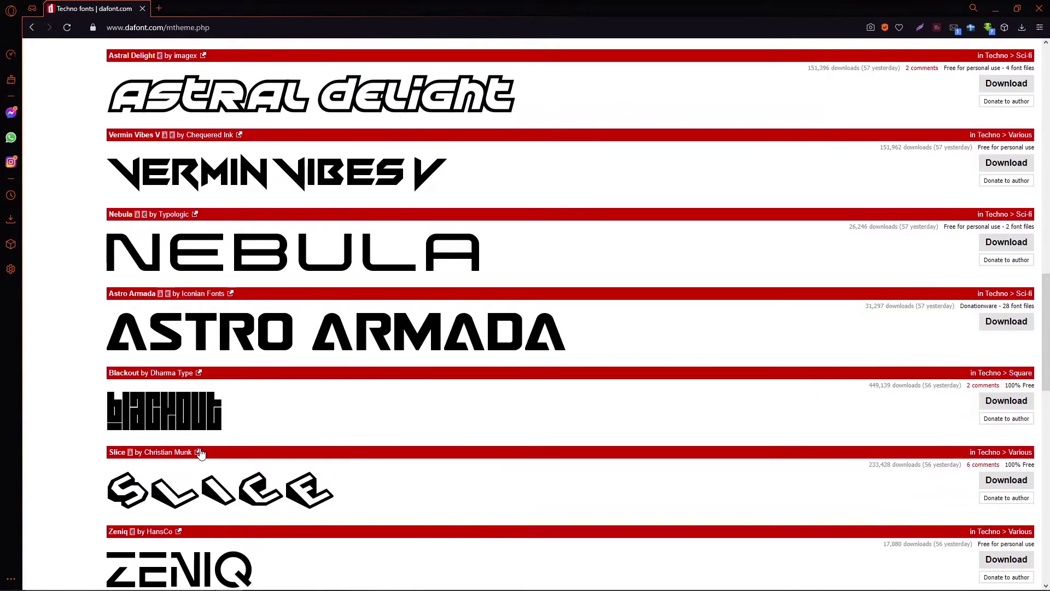
pyautogui.scroll(-1, 201, 452)
pyautogui.scroll(-3, 201, 453)
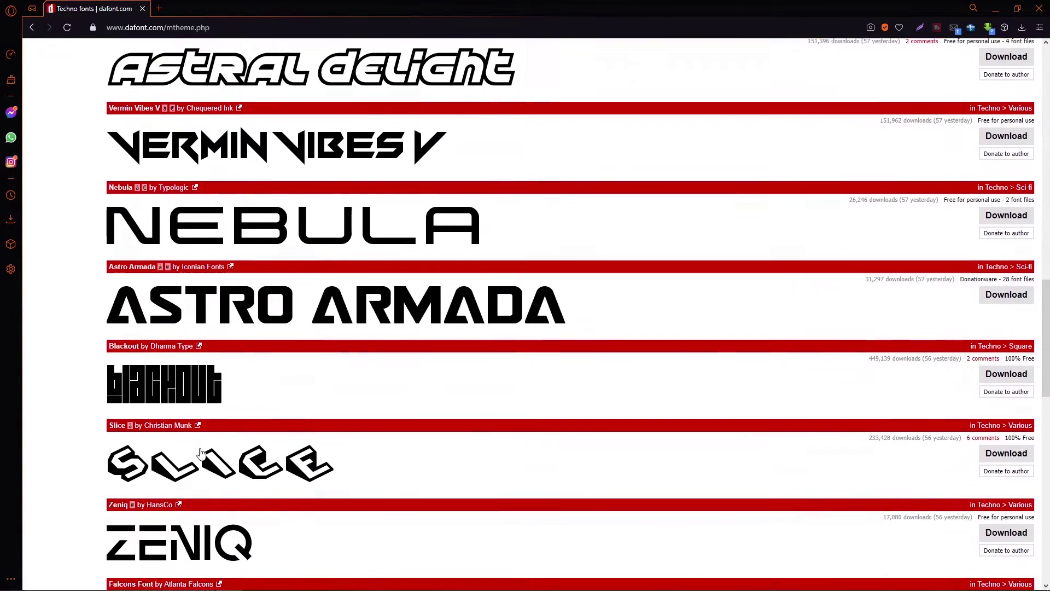
pyautogui.scroll(1, 201, 453)
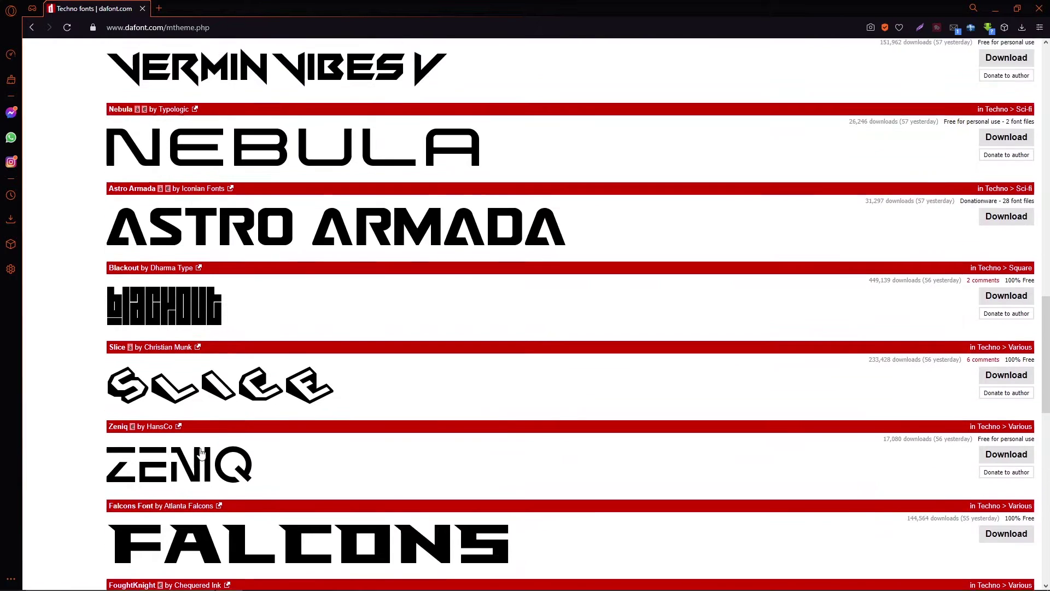
pyautogui.scroll(1, 201, 453)
pyautogui.scroll(-1, 200, 452)
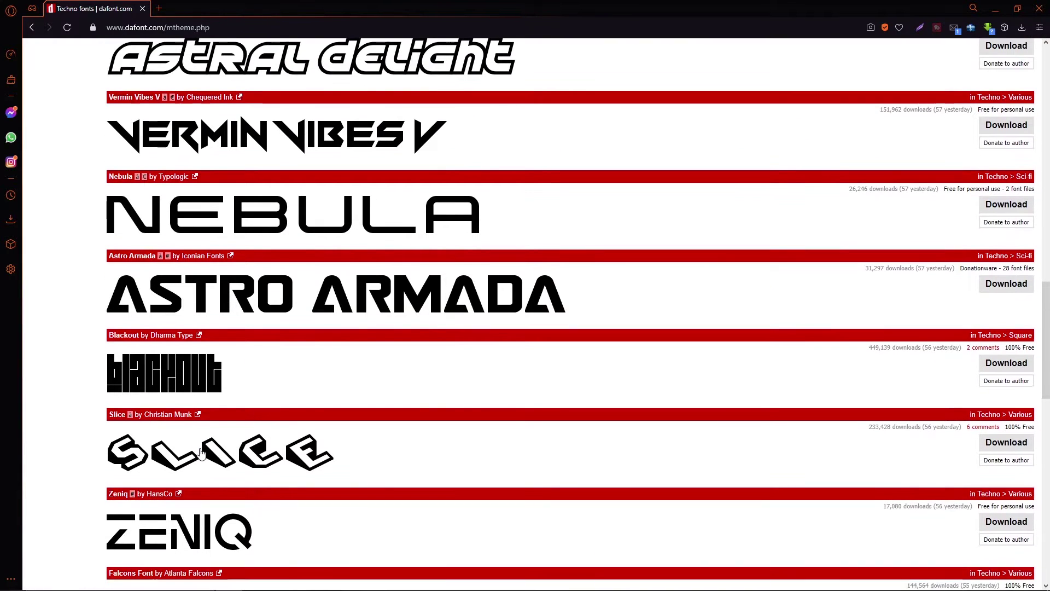
pyautogui.scroll(-2, 201, 453)
pyautogui.scroll(-1, 201, 453)
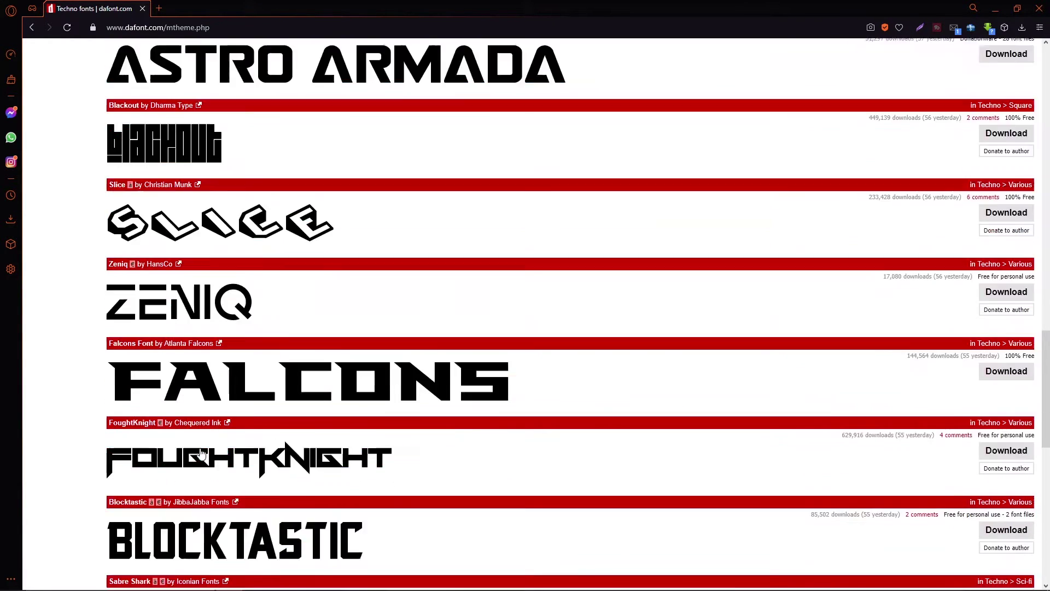
pyautogui.scroll(-4, 201, 453)
pyautogui.scroll(-1, 200, 453)
pyautogui.scroll(-3, 201, 453)
pyautogui.scroll(-1, 201, 453)
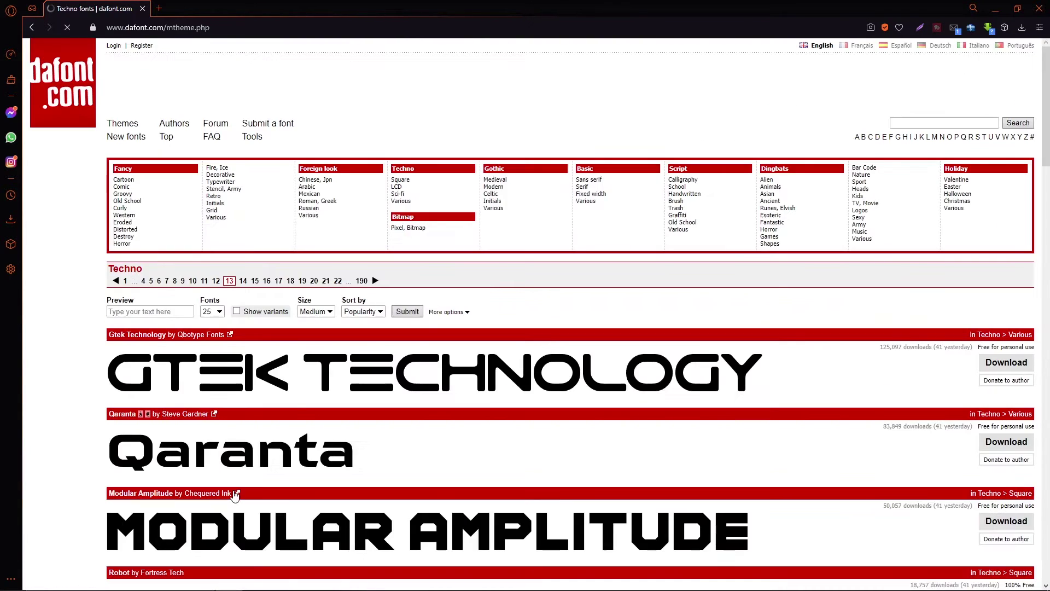
# - Scroll Techno page 13 down to the Hermes font
pyautogui.scroll(-1, 235, 493)
pyautogui.scroll(-3, 235, 494)
pyautogui.scroll(-3, 235, 494)
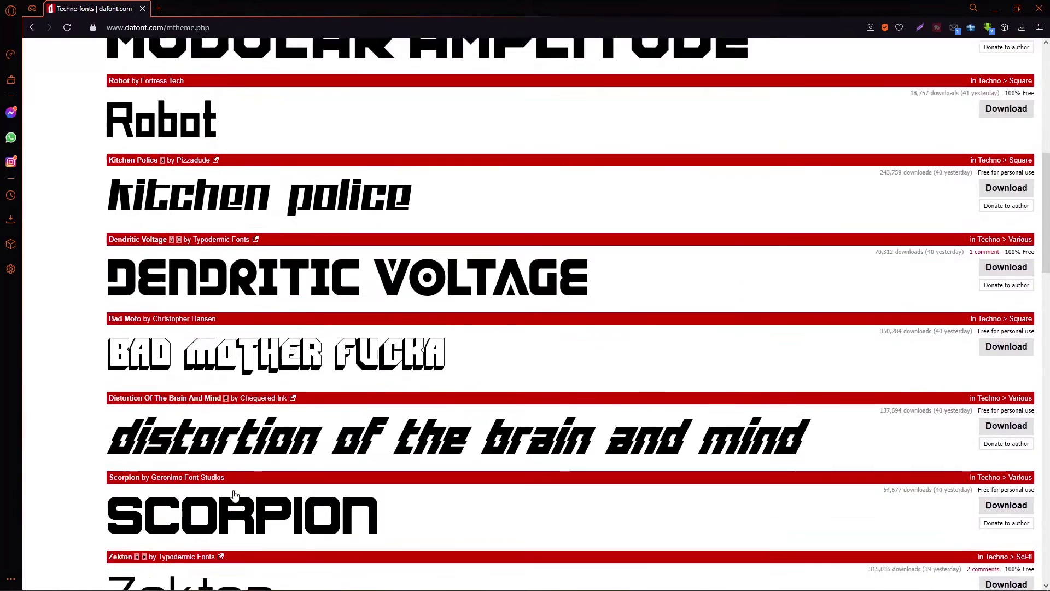
pyautogui.scroll(-1, 235, 494)
pyautogui.scroll(-4, 235, 494)
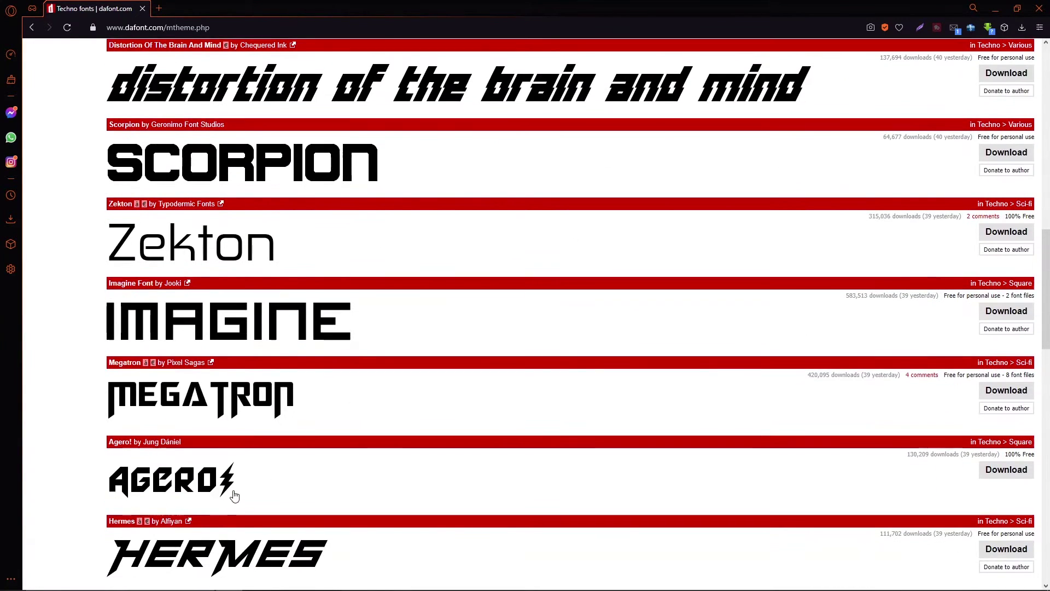
pyautogui.scroll(-2, 234, 495)
pyautogui.scroll(-1, 234, 495)
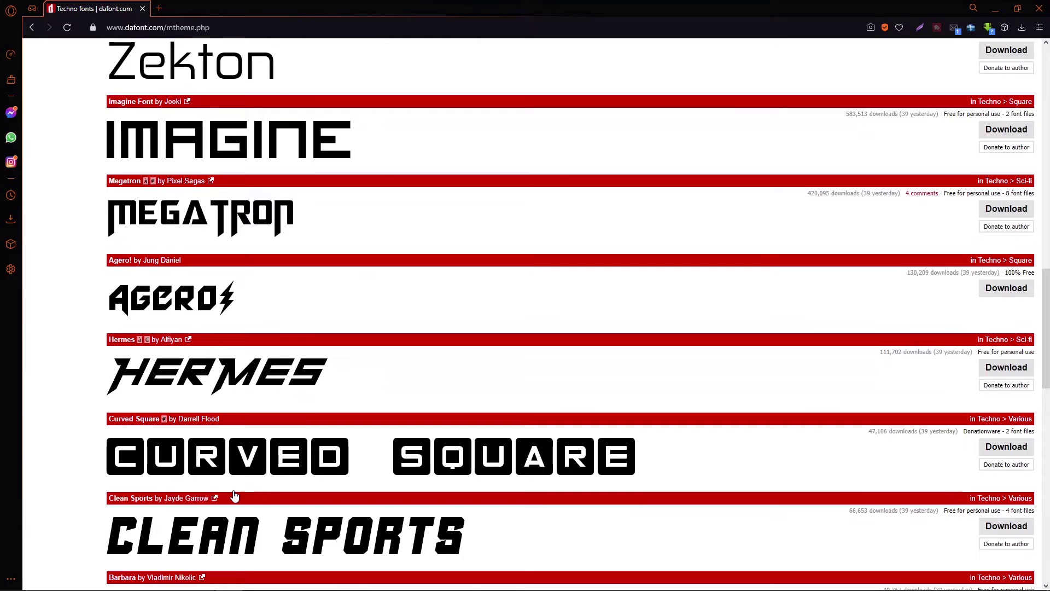
pyautogui.scroll(-1, 234, 495)
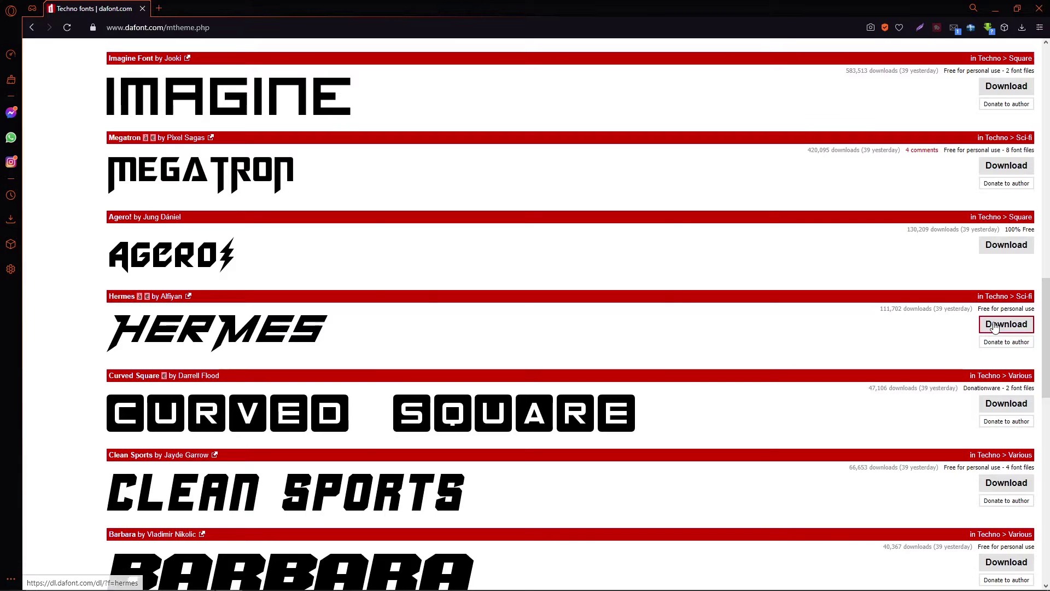
# - Download the Hermes font and install Hermes-Regular.otf through Windows Font Viewer, then return to Illustrator
pyautogui.click(537, 351)
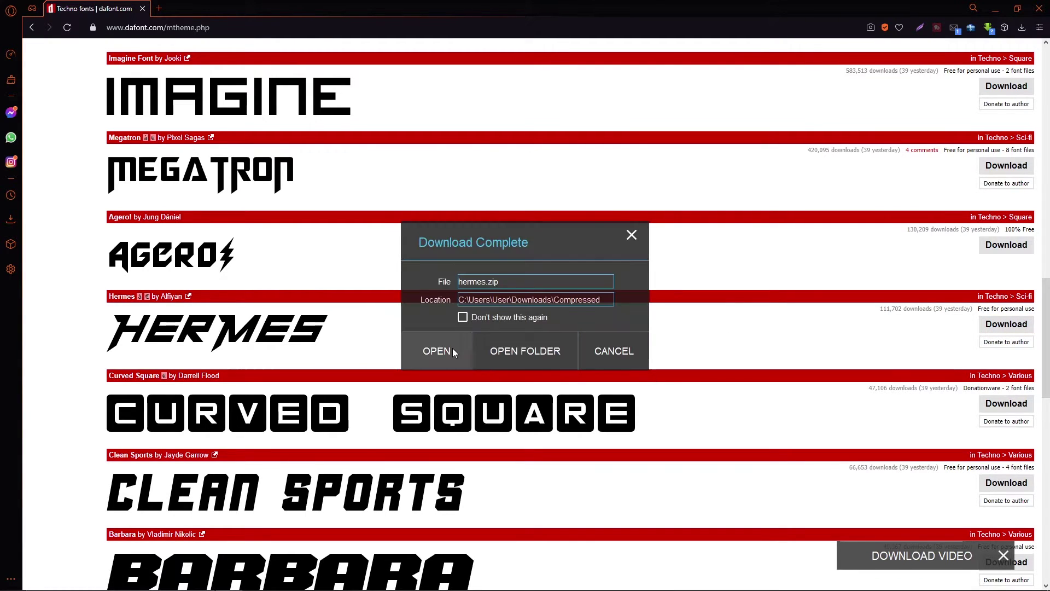
pyautogui.click(452, 351)
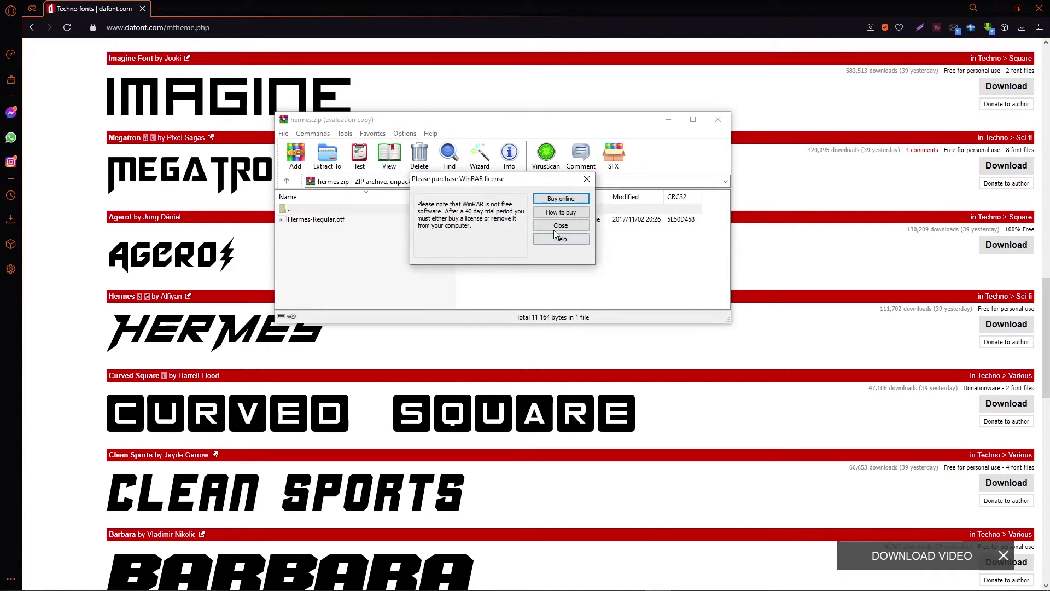
pyautogui.click(556, 230)
pyautogui.doubleClick(414, 222)
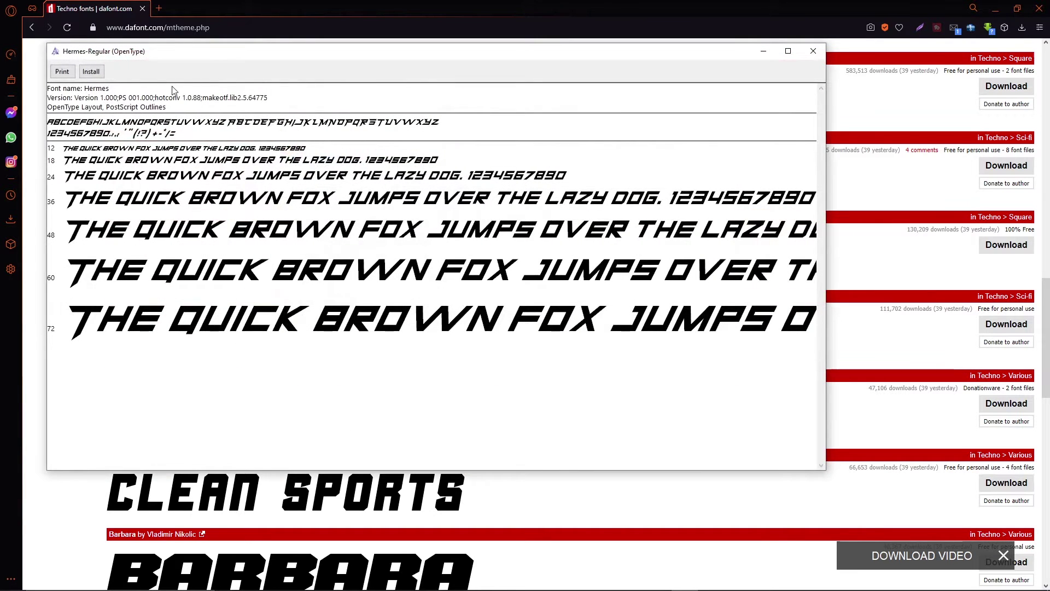
pyautogui.click(91, 72)
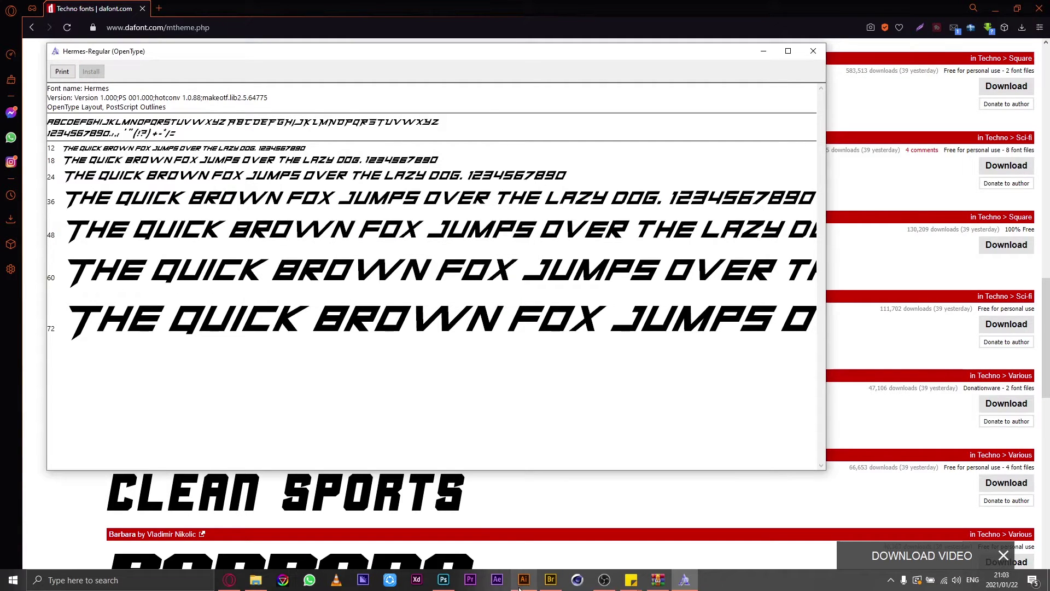
pyautogui.click(520, 584)
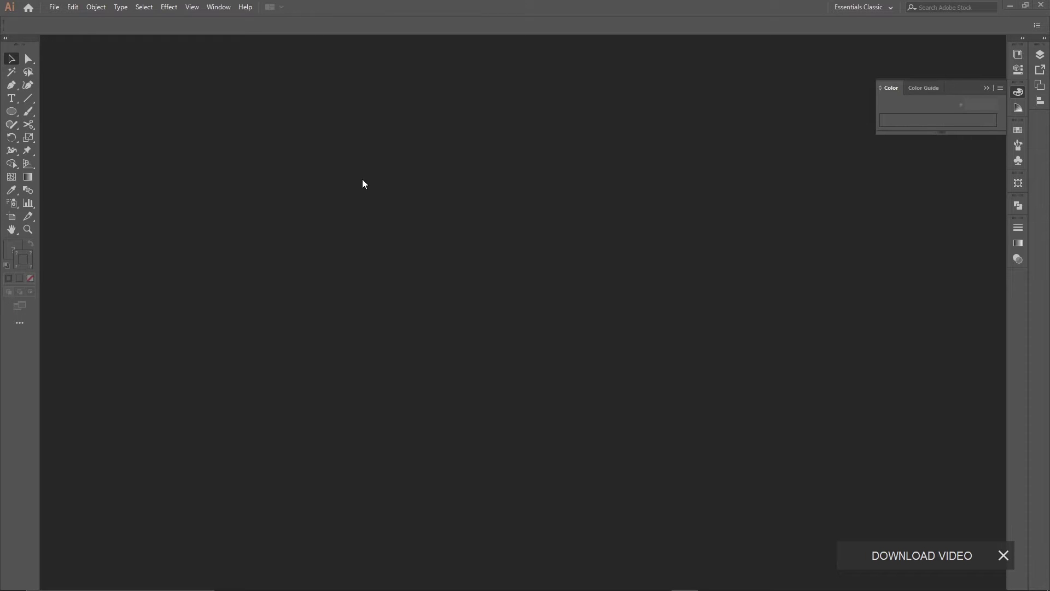
# - Create a new blank 40 × 40 cm CMYK document
pyautogui.press('n')
pyautogui.click(54, 7)
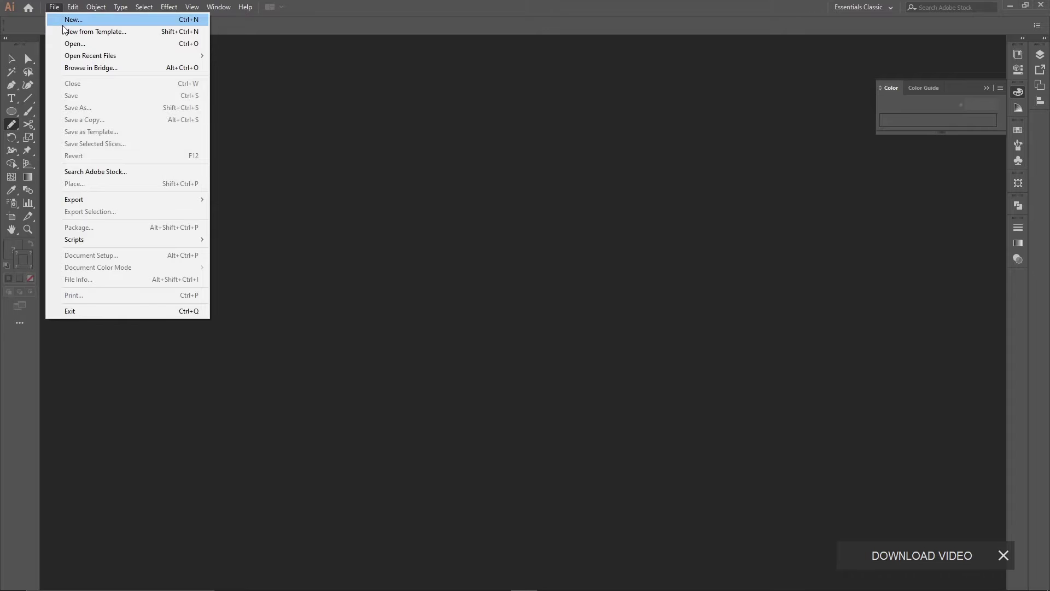
pyautogui.click(64, 25)
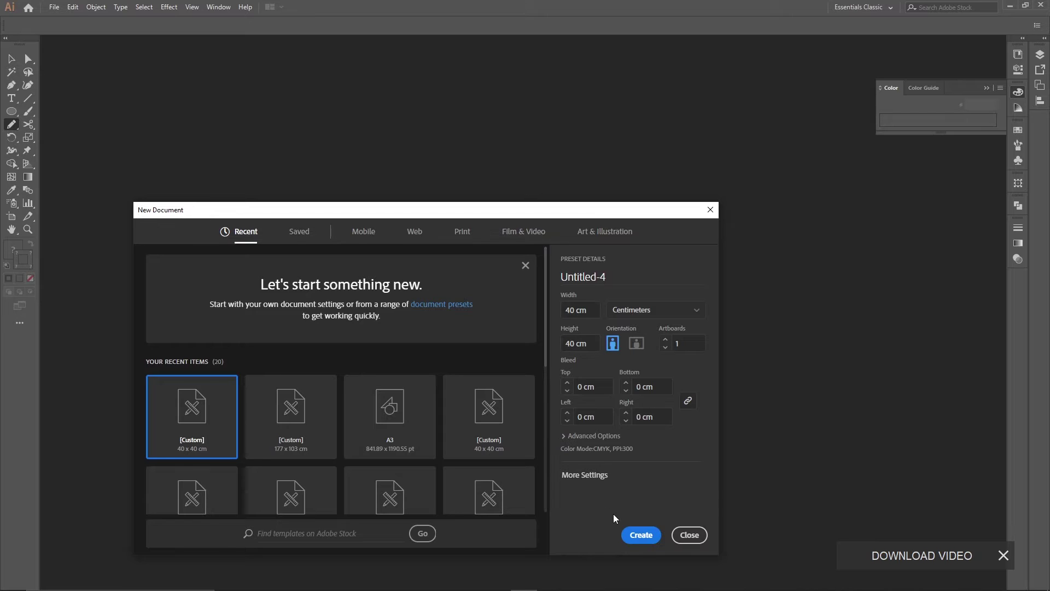
pyautogui.click(634, 536)
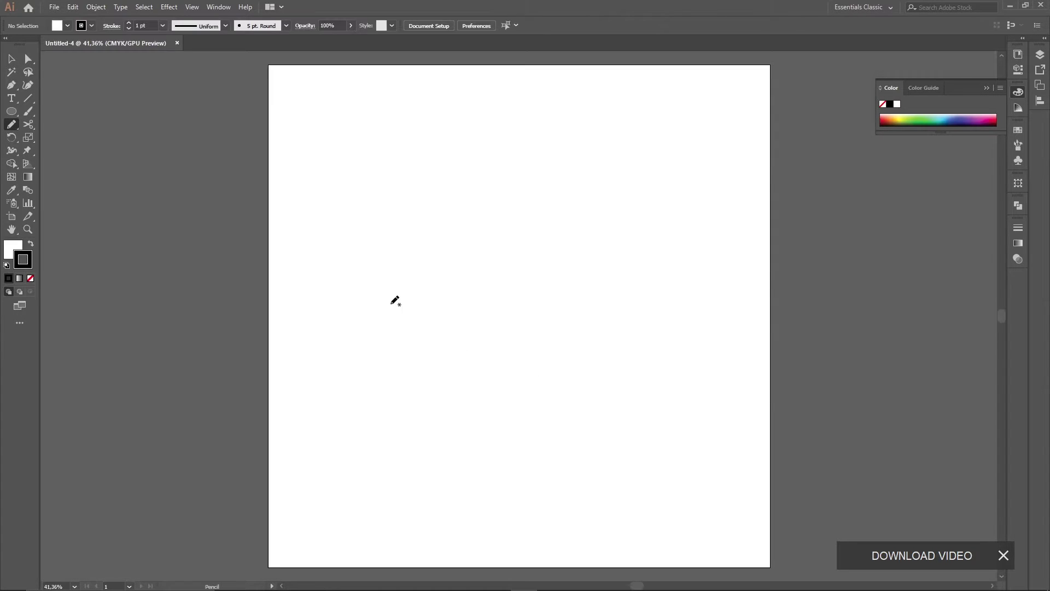
# - Type the word FIDAS as text on the artboard
pyautogui.click(11, 98)
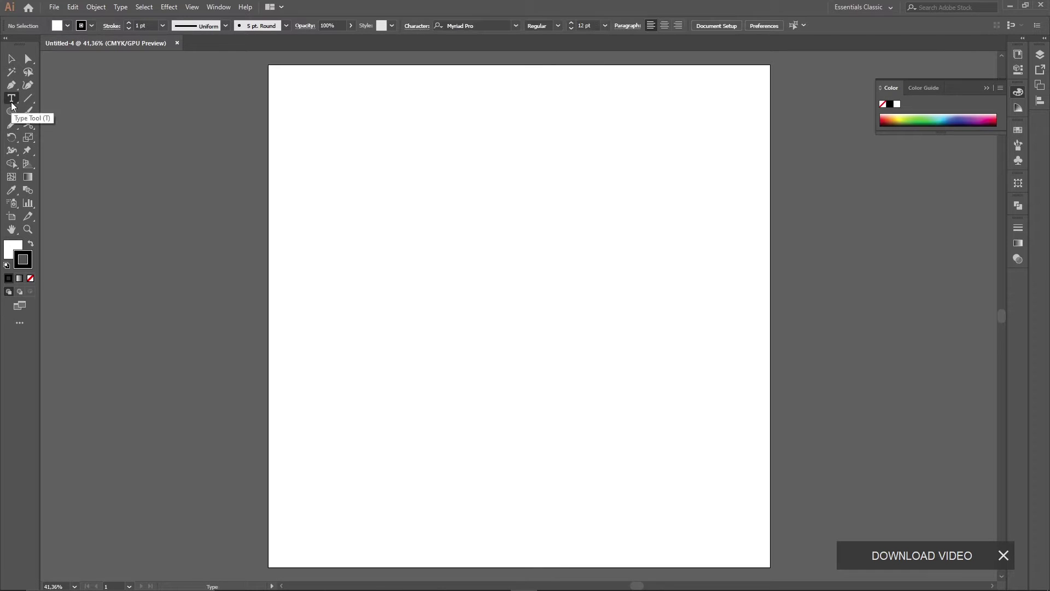
pyautogui.click(391, 292)
pyautogui.write('FDAS')
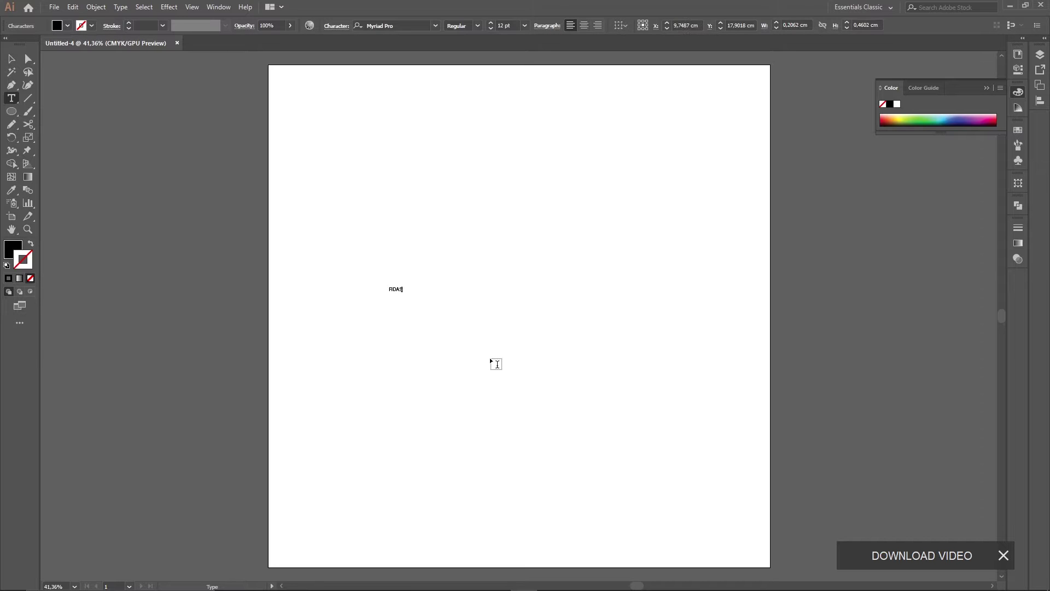
pyautogui.click(14, 60)
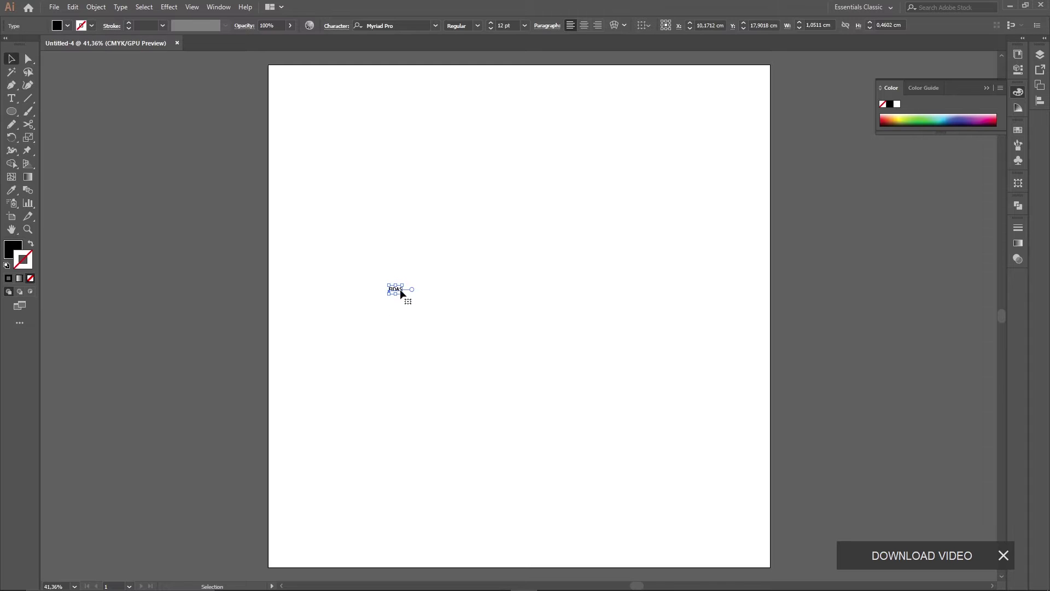
# - Scale FIDAS up to about 259 pt and move it toward the artboard centre
pyautogui.moveTo(402, 285); pyautogui.dragTo(682, 109)
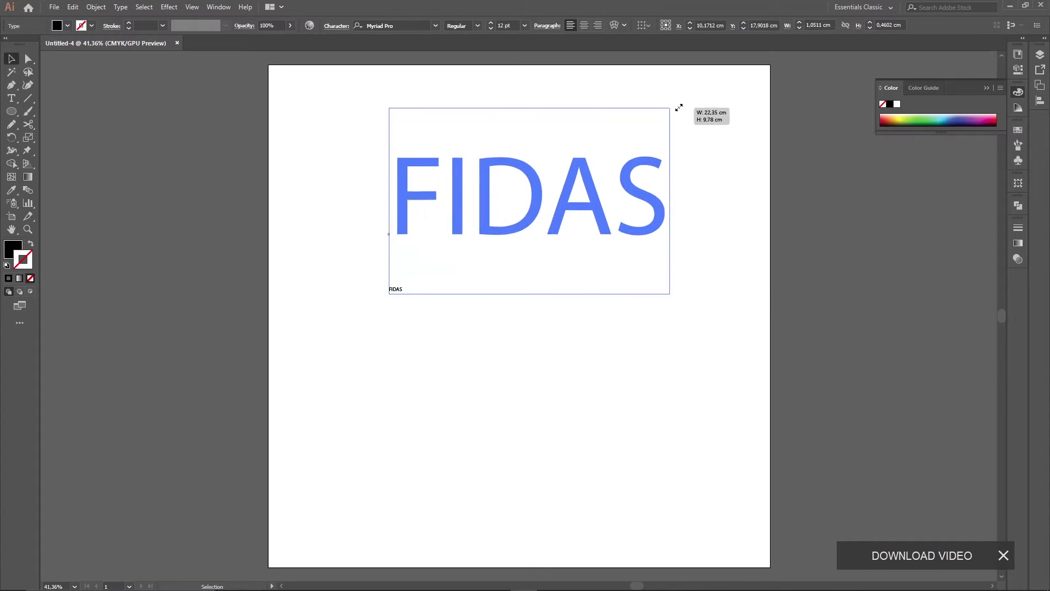
pyautogui.moveTo(588, 169); pyautogui.dragTo(574, 278)
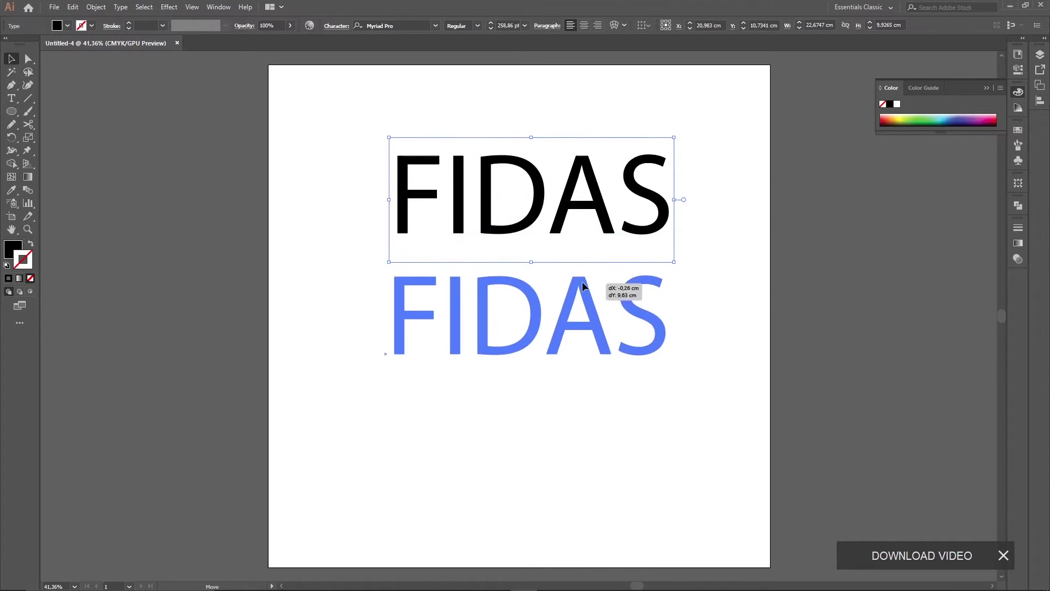
pyautogui.hotkey('ctrl', '+')
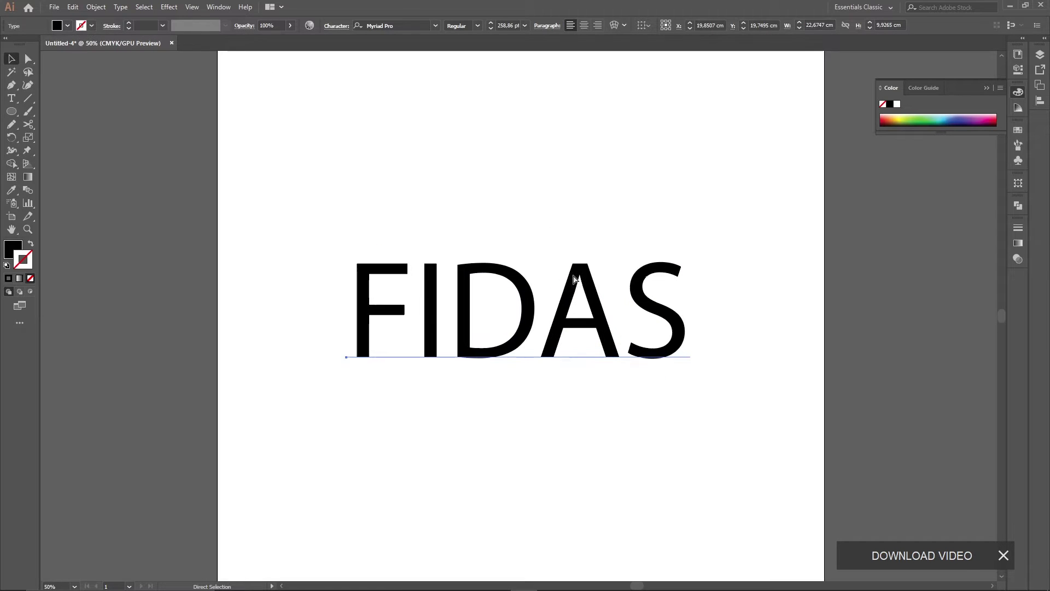
pyautogui.click(399, 22)
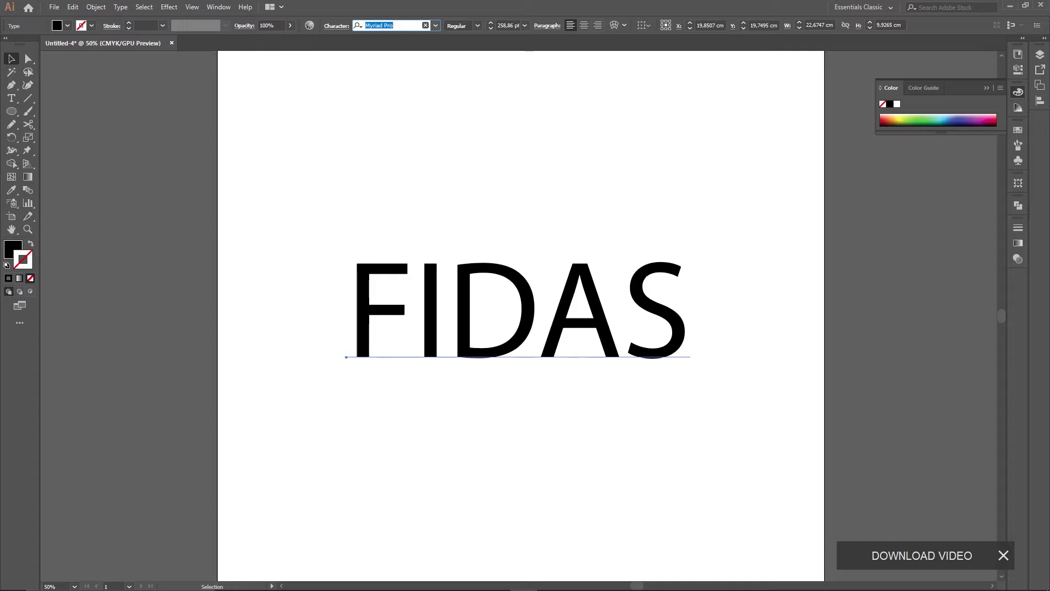
pyautogui.moveTo(660, 586)
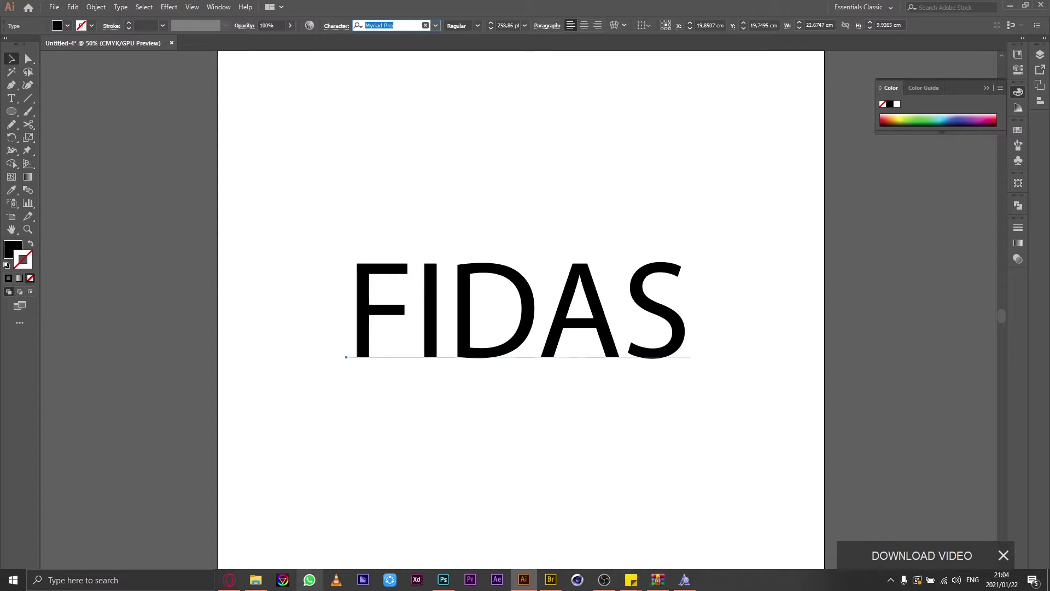
# - Set FIDAS in Hermes Regular and nudge it slightly up and left
pyautogui.click(235, 582)
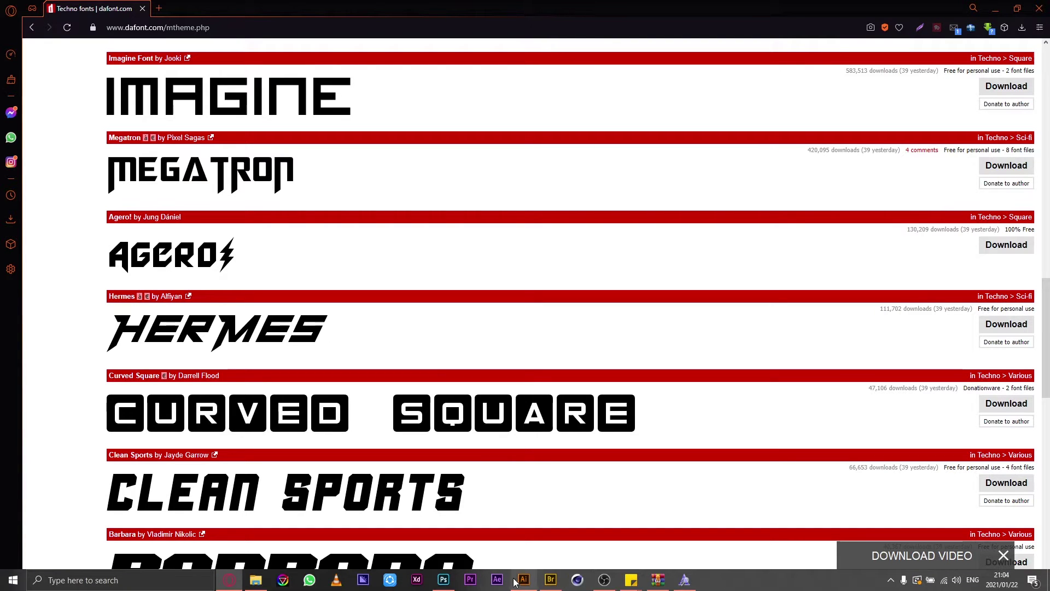
pyautogui.click(524, 579)
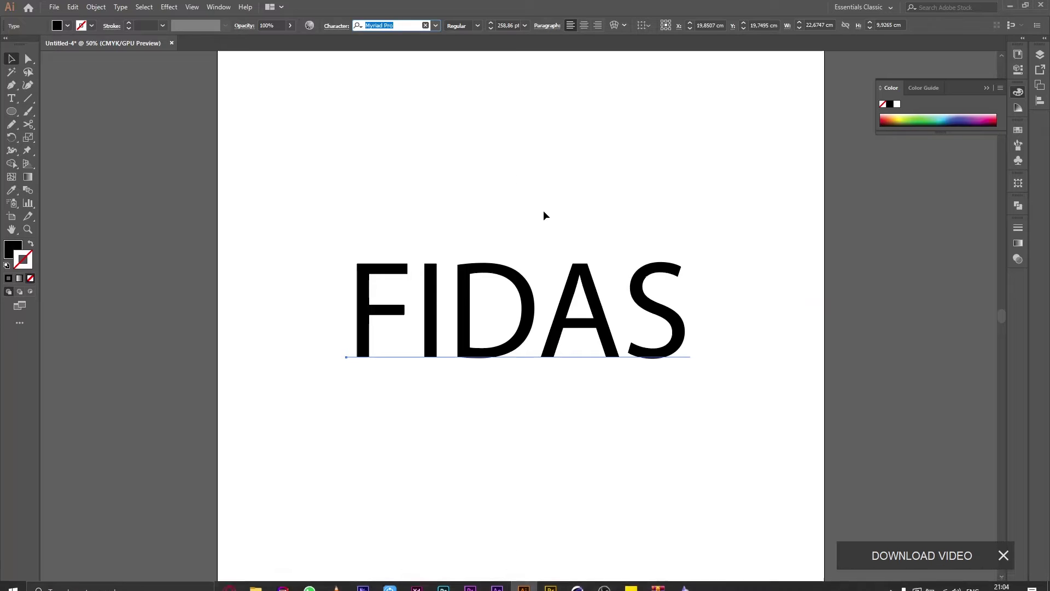
pyautogui.write('HER')
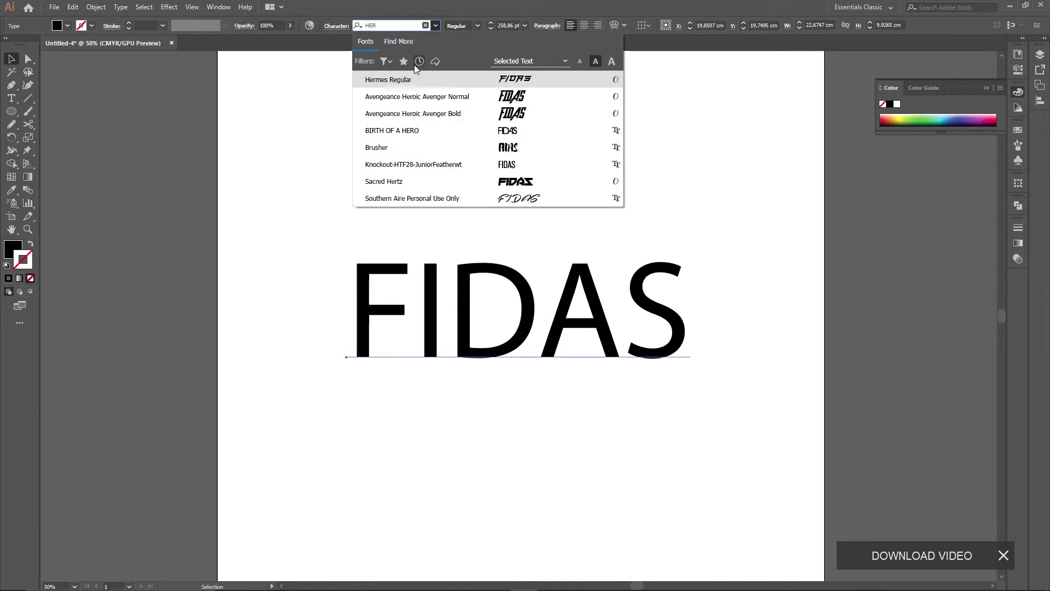
pyautogui.click(421, 81)
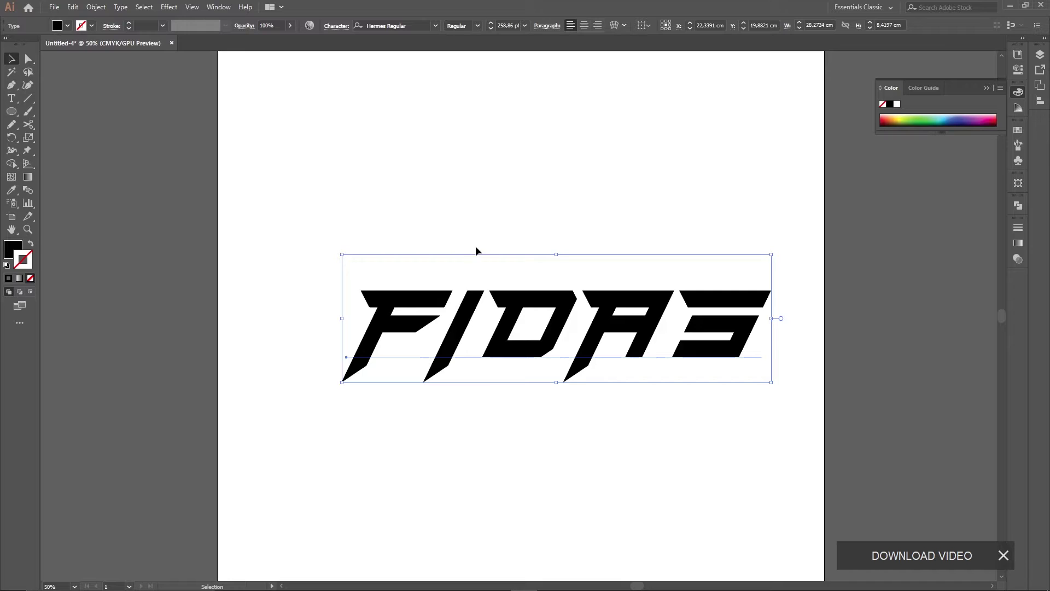
pyautogui.click(534, 185)
pyautogui.moveTo(513, 299); pyautogui.dragTo(489, 285)
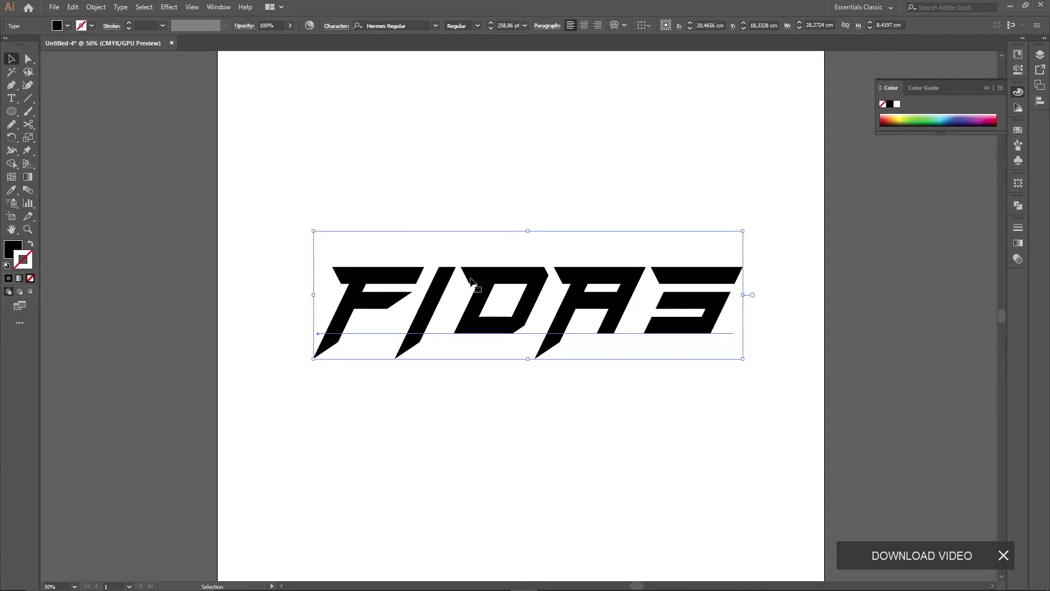
# - Expand the FIDAS text into outline shapes with Object > Expand
pyautogui.click(99, 7)
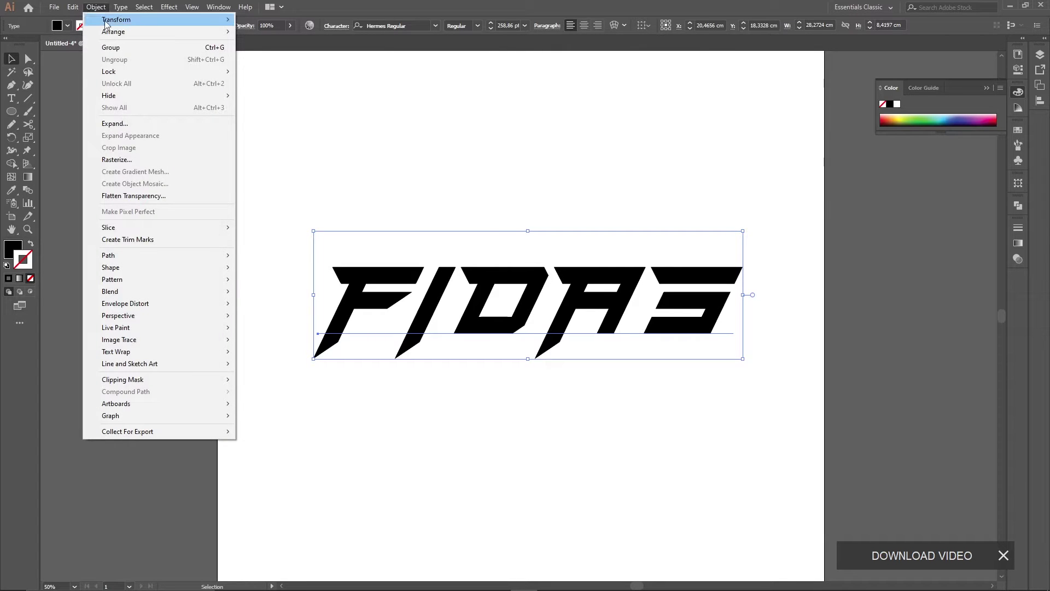
pyautogui.click(145, 126)
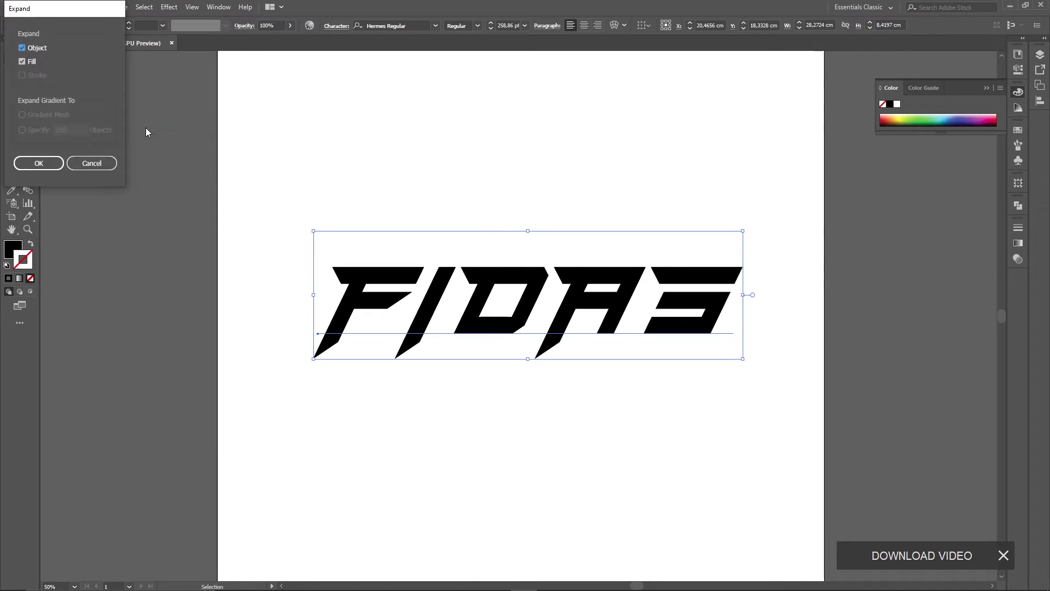
pyautogui.click(47, 161)
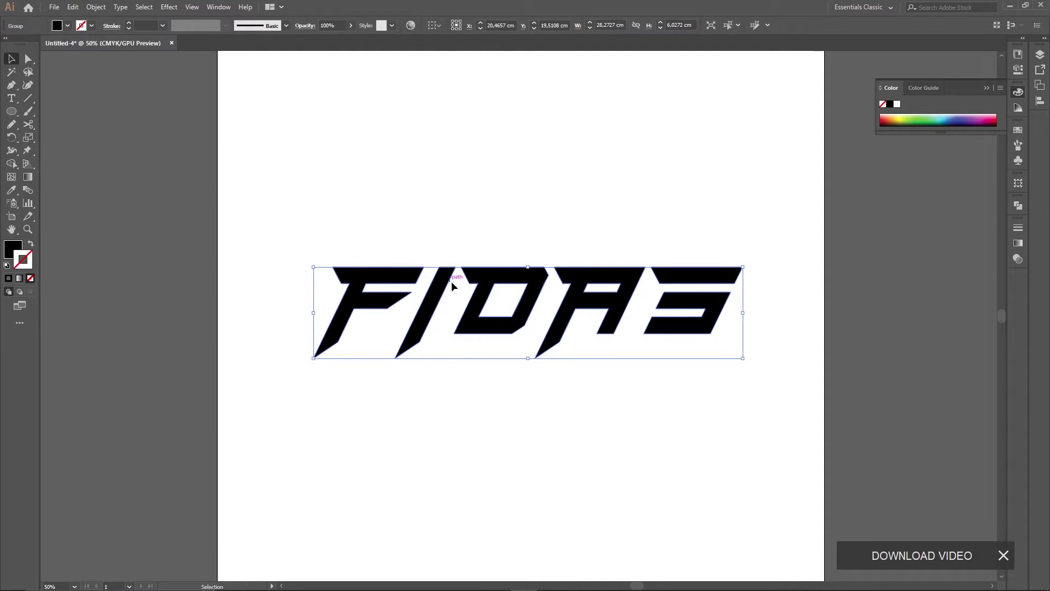
# - Ungroup the outlined word and confirm the D selects as its own shape
pyautogui.rightClick(480, 285)
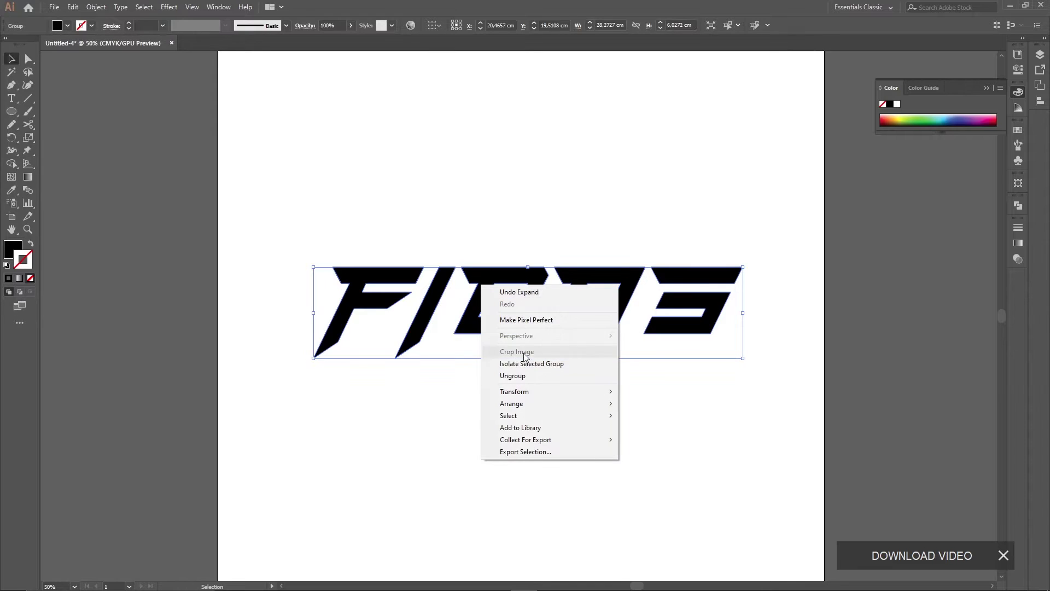
pyautogui.click(535, 377)
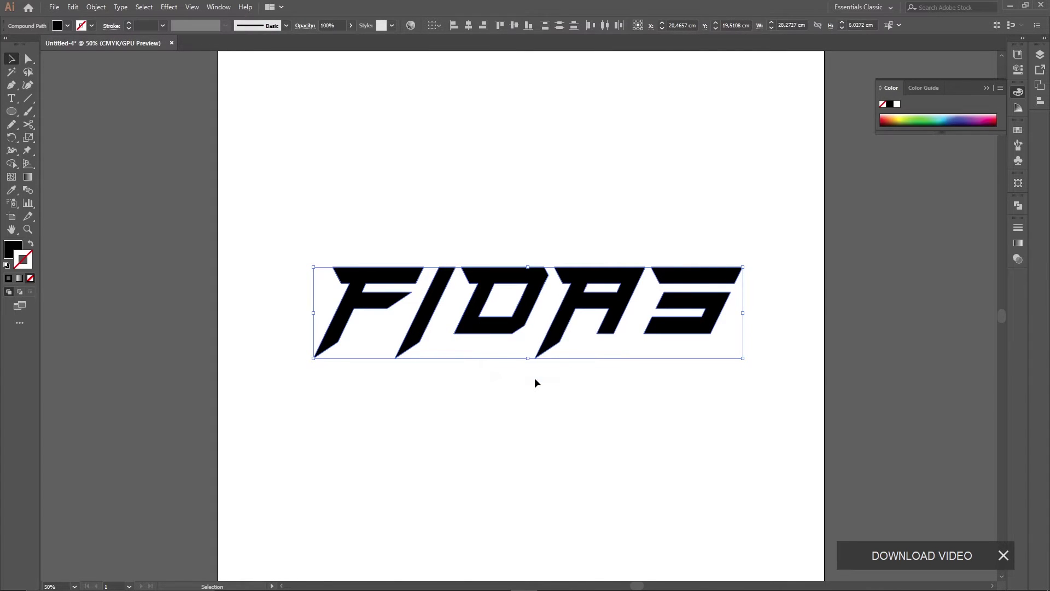
pyautogui.click(513, 402)
pyautogui.click(491, 331)
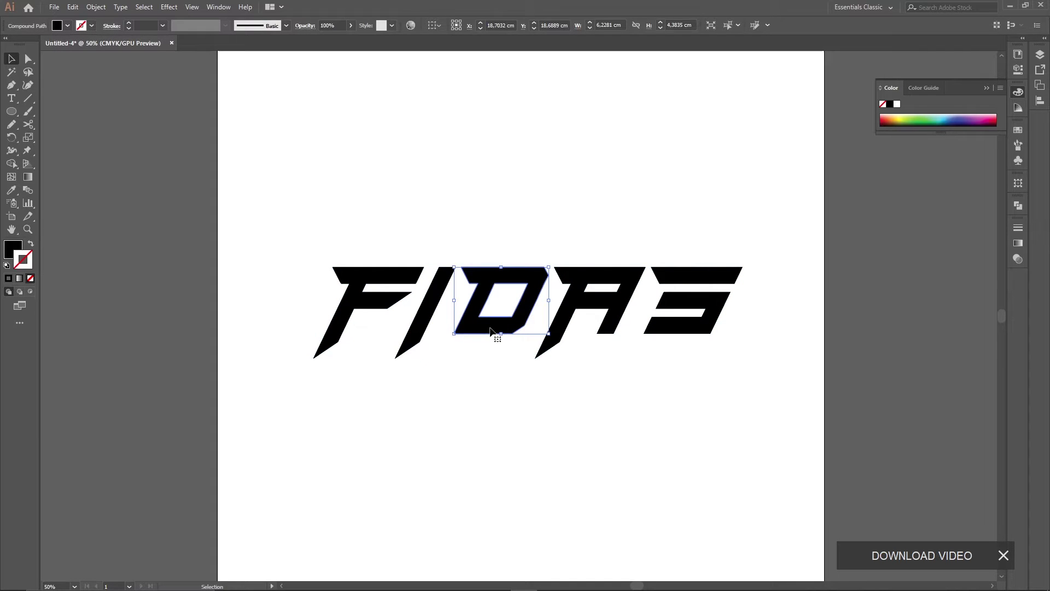
pyautogui.click(459, 392)
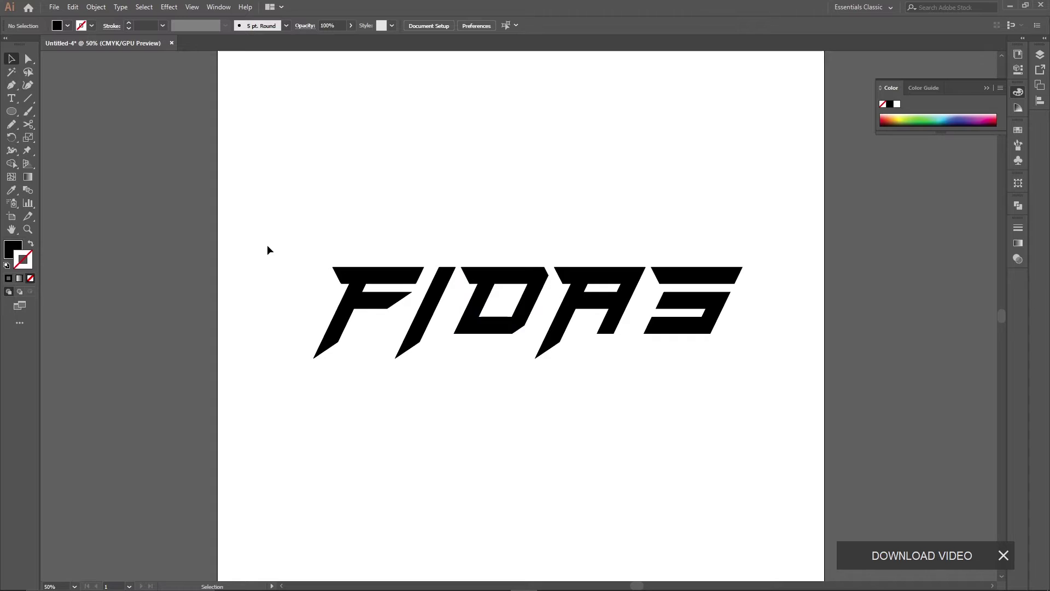
# - Inspect the D's inner shape with Direct Selection, then return to the Selection tool
pyautogui.click(29, 59)
pyautogui.scroll(-3, 130, 161)
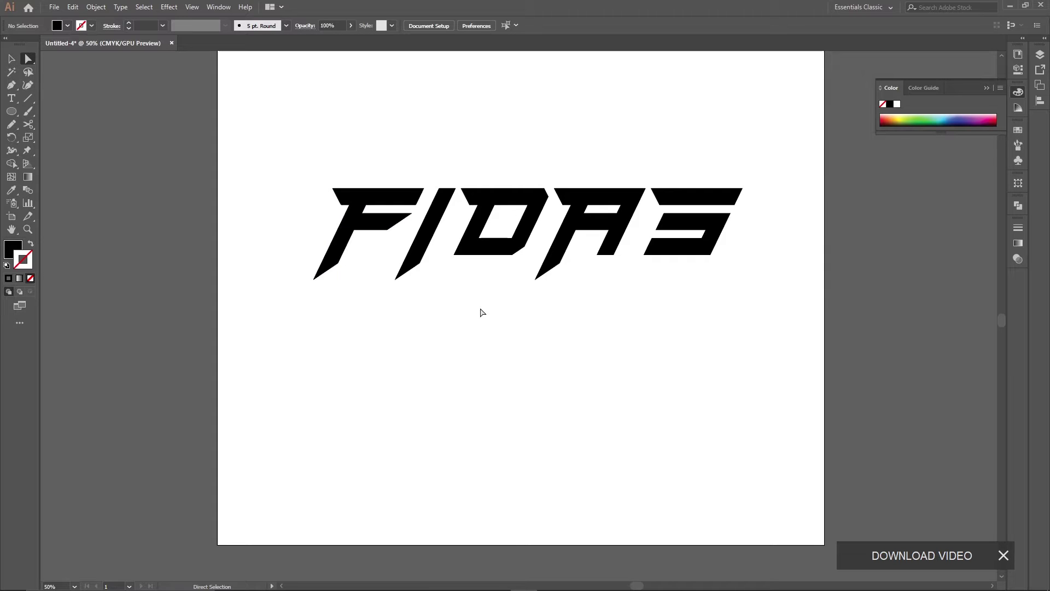
pyautogui.click(498, 256)
pyautogui.click(494, 288)
pyautogui.click(12, 59)
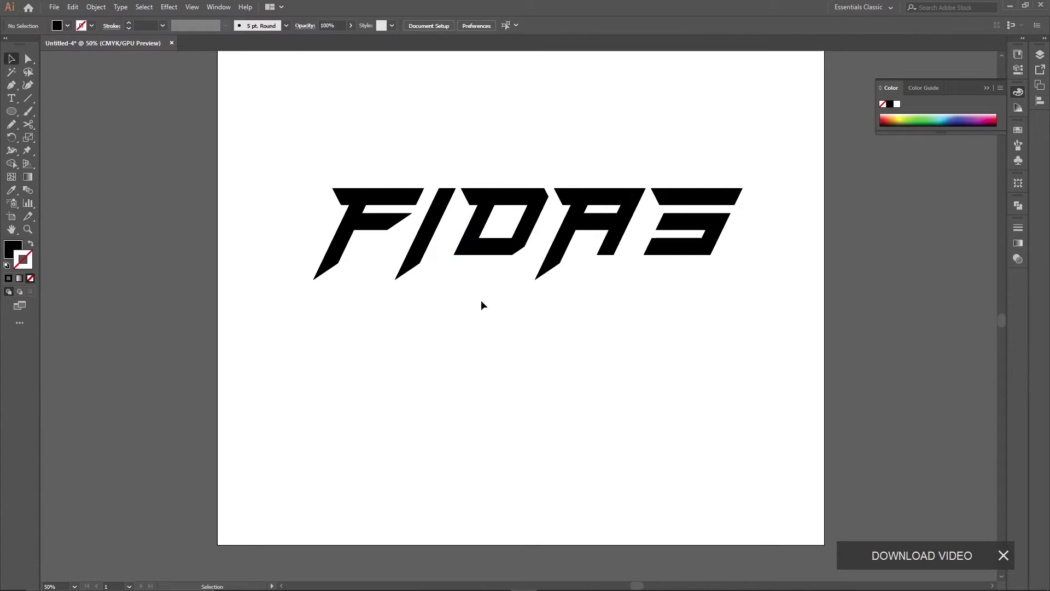
# - Move the I slash down and to the left
pyautogui.click(425, 249)
pyautogui.moveTo(427, 229); pyautogui.dragTo(418, 249)
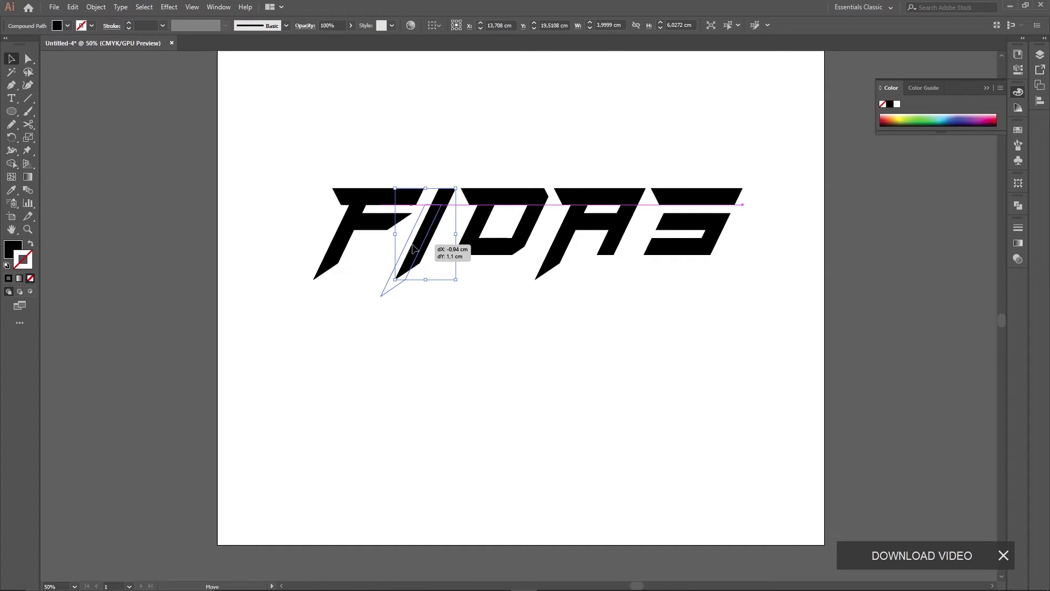
pyautogui.moveTo(418, 249); pyautogui.dragTo(413, 247)
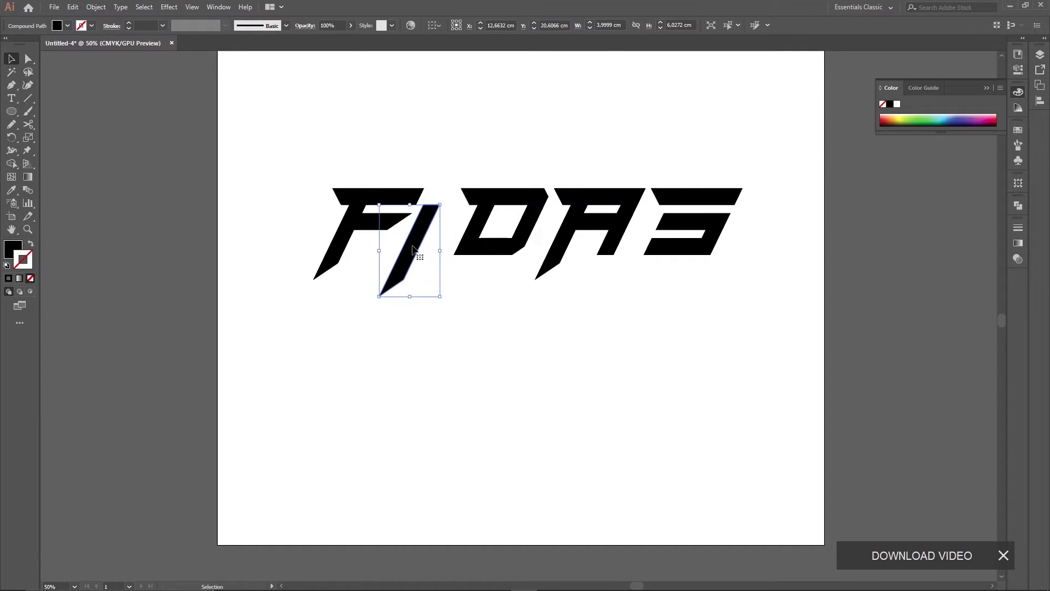
pyautogui.click(479, 273)
# - Slide the D left so it sits right beside the I slash
pyautogui.click(509, 250)
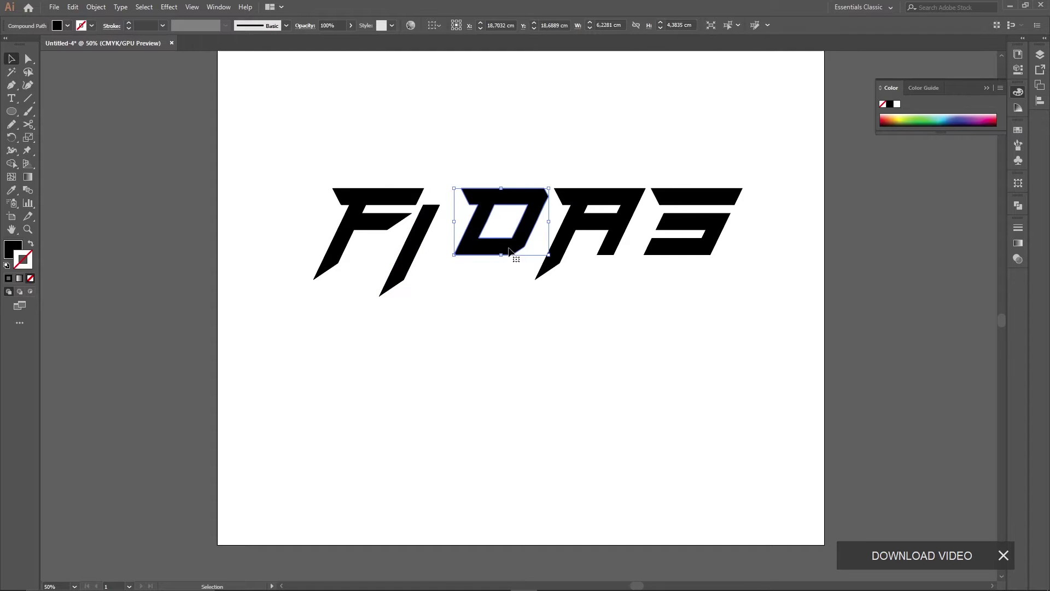
pyautogui.moveTo(508, 250); pyautogui.dragTo(488, 248)
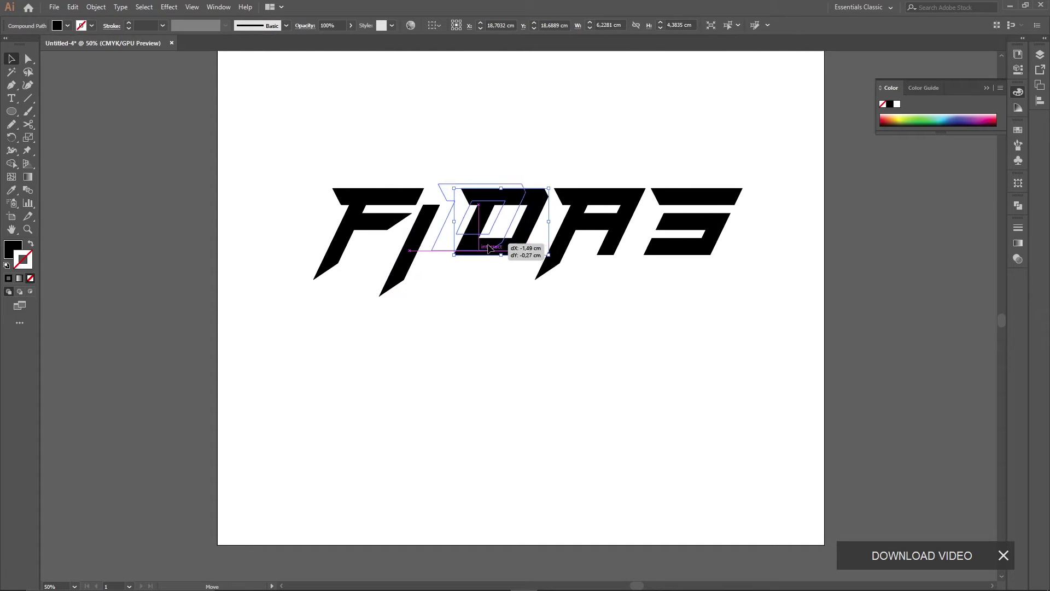
pyautogui.moveTo(488, 248); pyautogui.dragTo(491, 251)
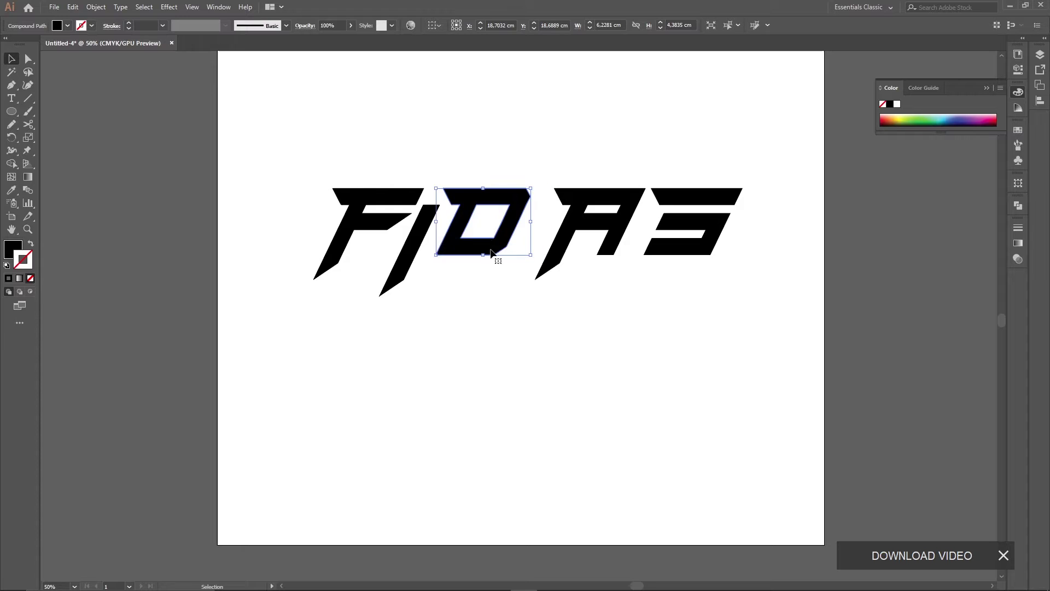
pyautogui.click(193, 7)
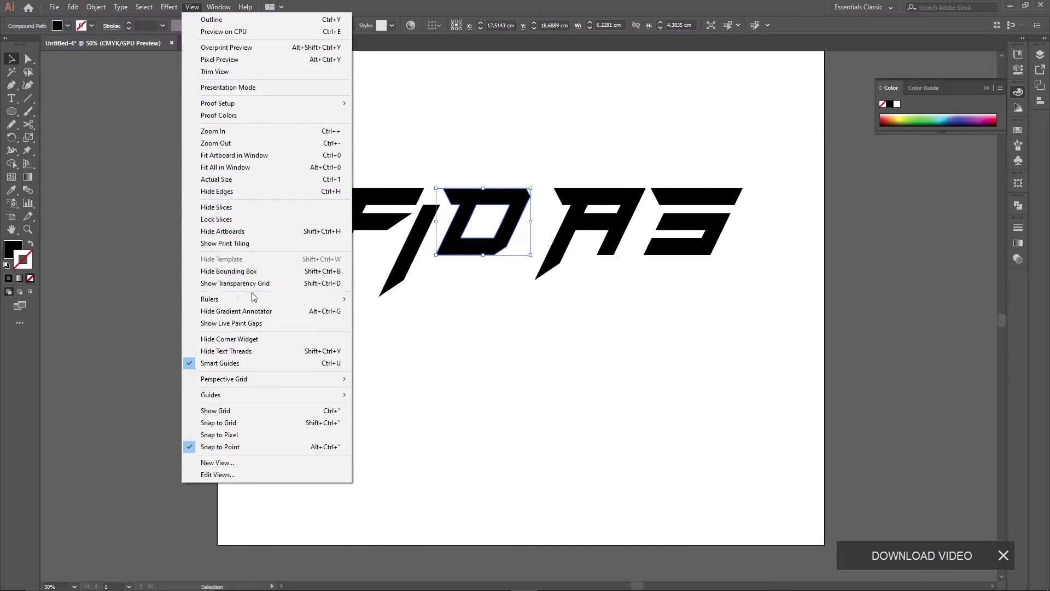
pyautogui.moveTo(246, 298)
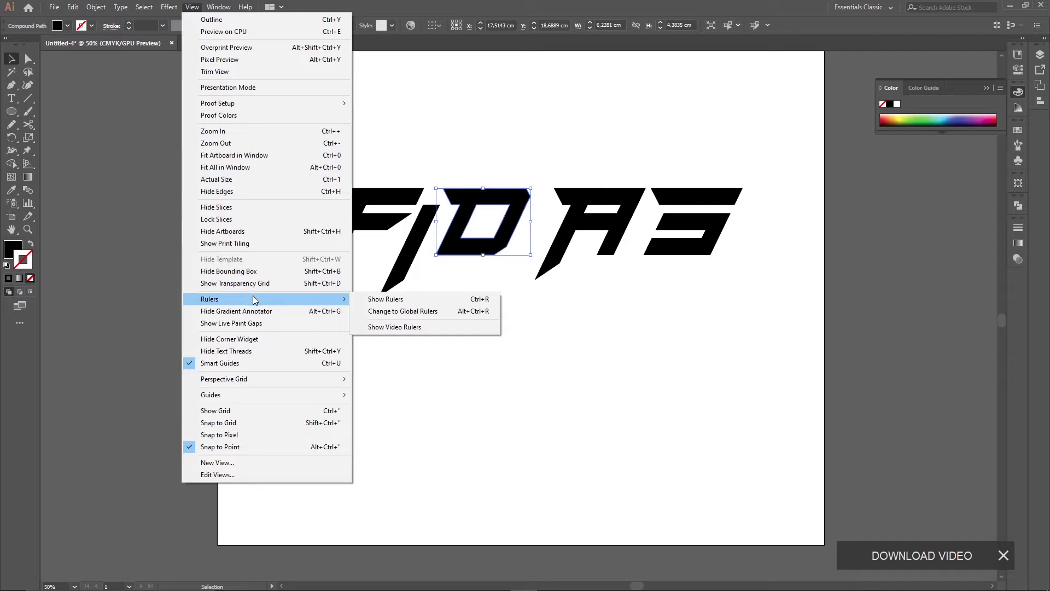
# - Show the rulers and drag a horizontal guide down to the letter tops
pyautogui.click(385, 299)
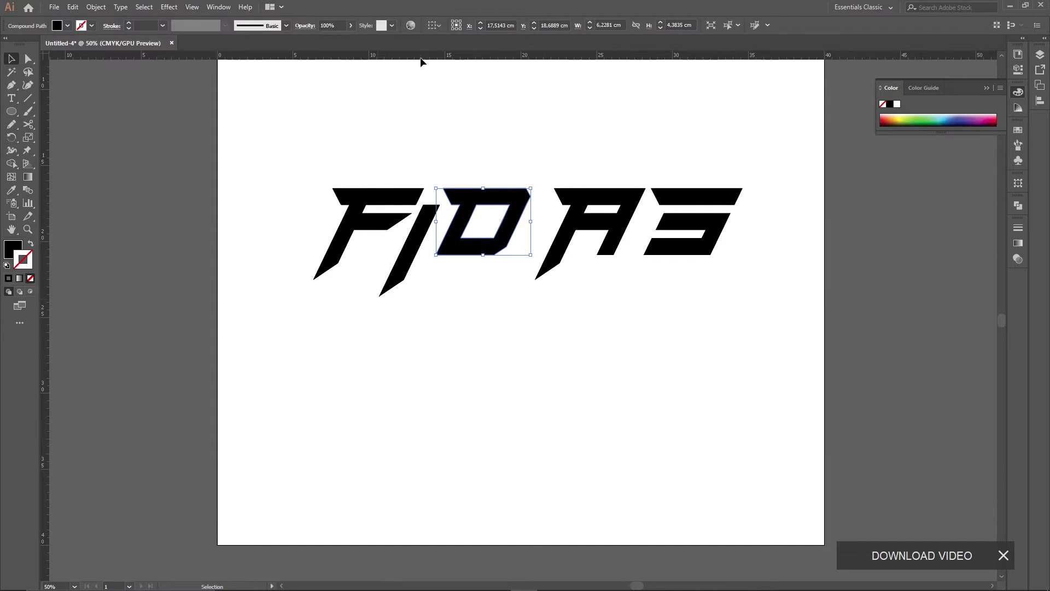
pyautogui.moveTo(420, 57); pyautogui.dragTo(420, 188)
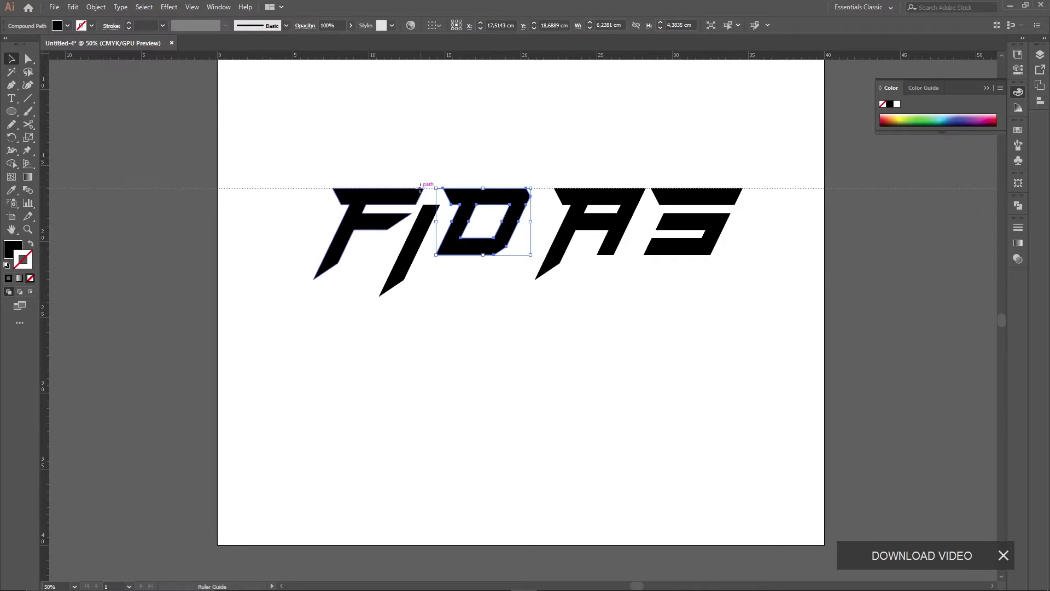
pyautogui.click(502, 362)
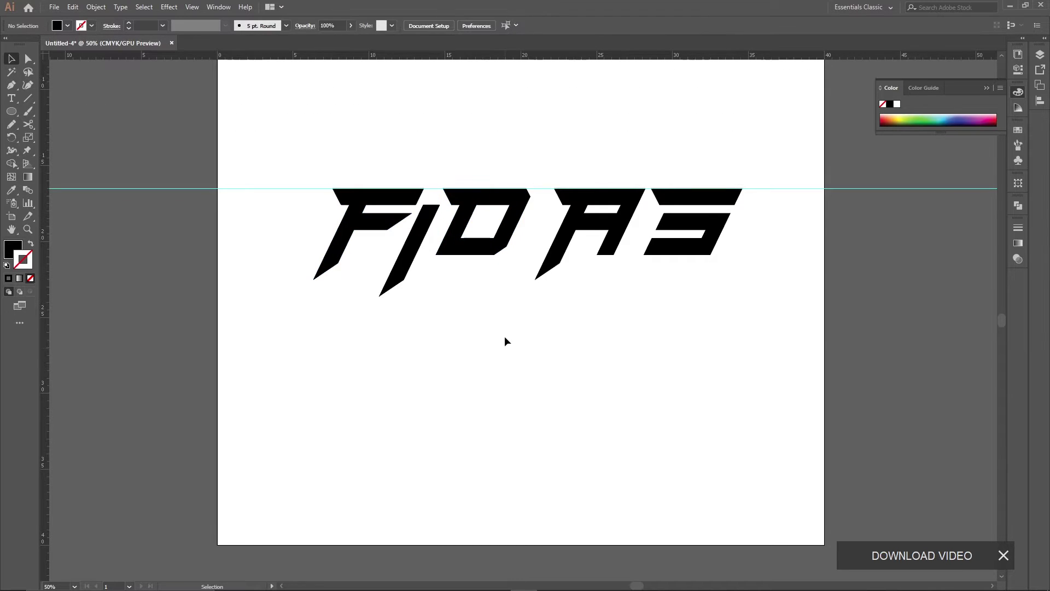
# - Lower the I slash slightly, straight down
pyautogui.click(426, 236)
pyautogui.click(491, 300)
pyautogui.click(419, 241)
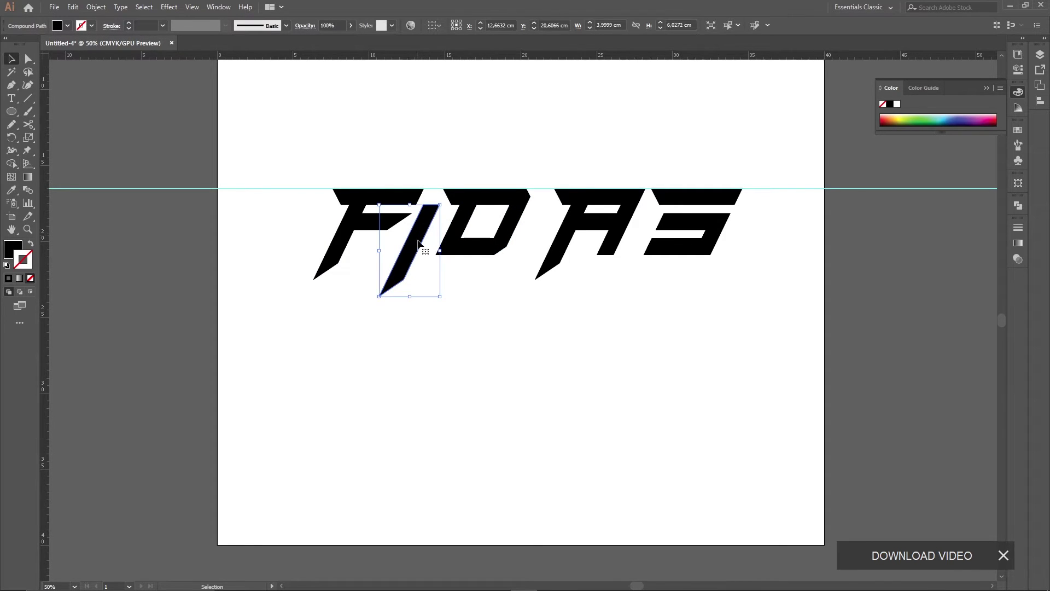
pyautogui.moveTo(418, 241); pyautogui.dragTo(418, 249)
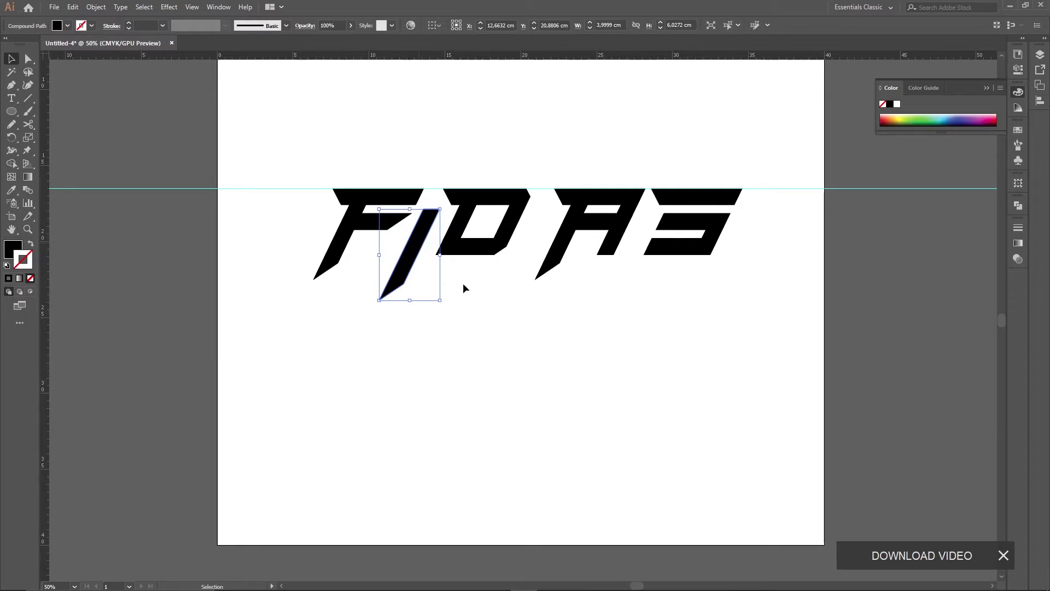
pyautogui.click(522, 324)
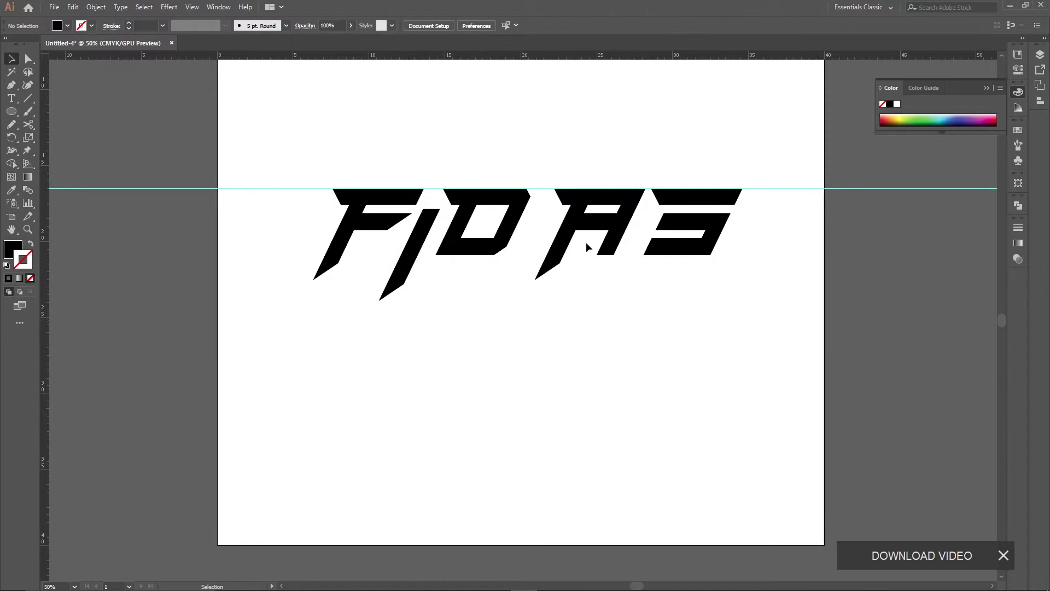
# - Move the A down and to the left
pyautogui.moveTo(589, 231); pyautogui.dragTo(569, 252)
pyautogui.hotkey('ctrl', 'shift', 'b')
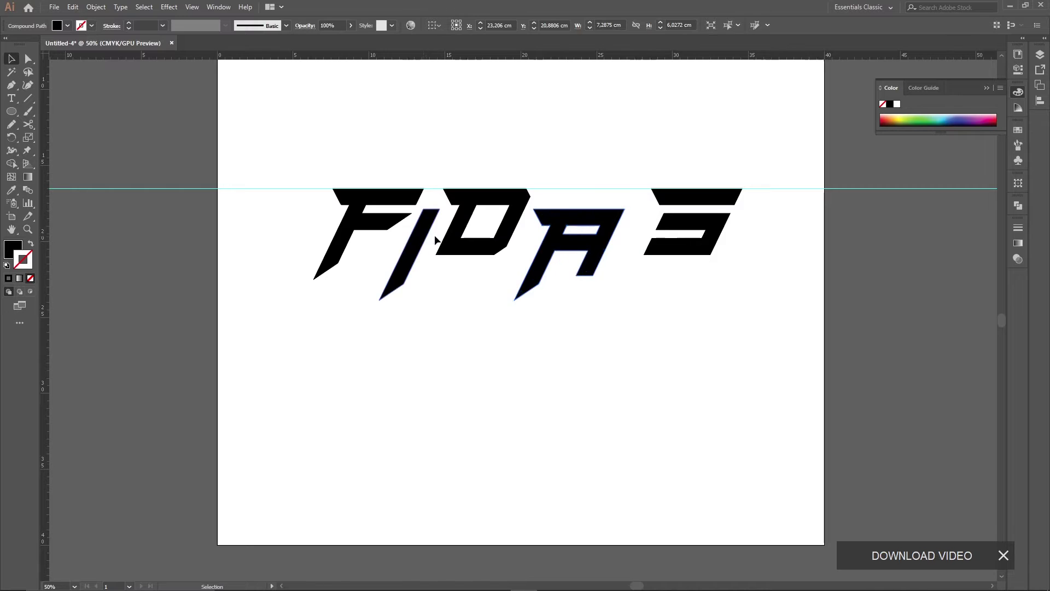
pyautogui.click(499, 303)
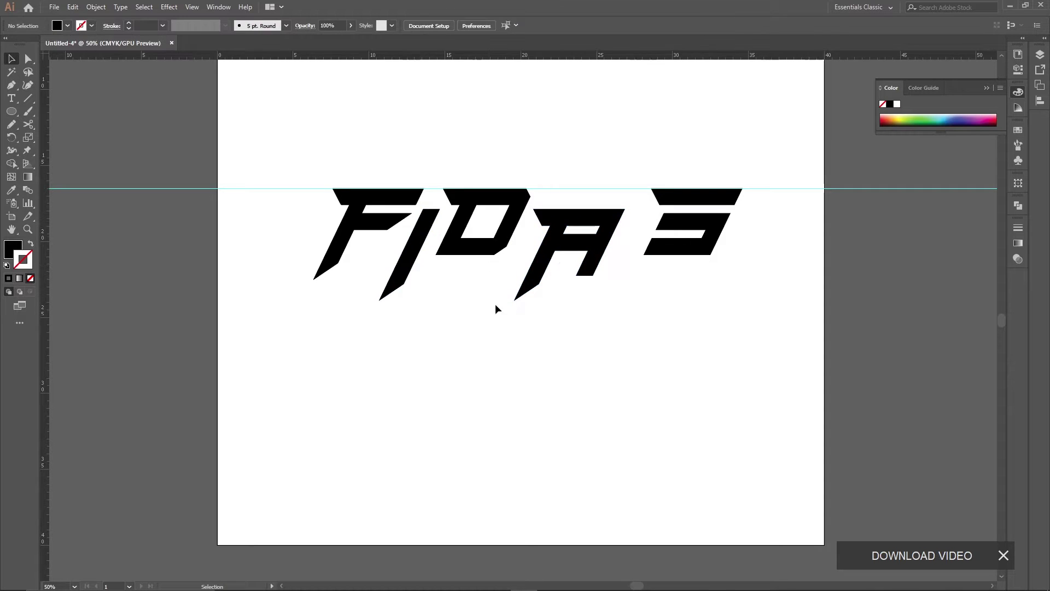
pyautogui.click(567, 261)
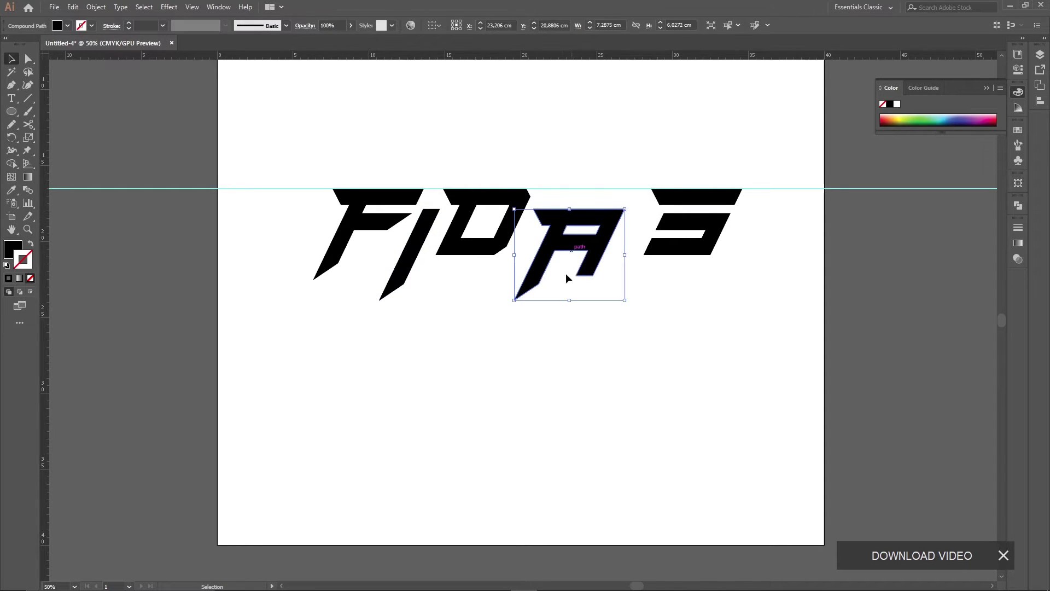
pyautogui.click(562, 322)
# - Slide the S left and up toward the A, and adjust the top guide
pyautogui.click(693, 232)
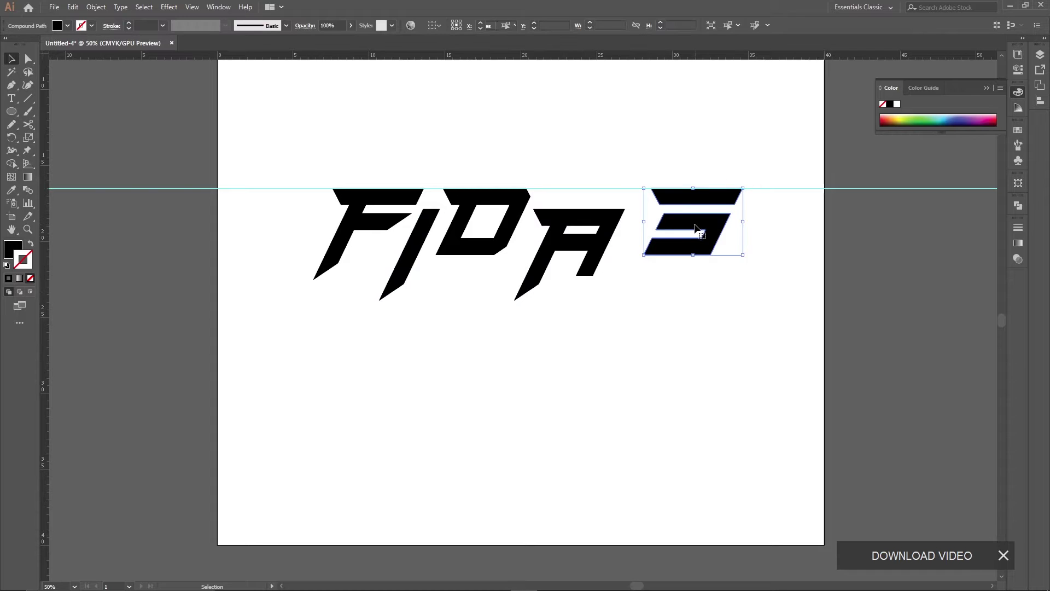
pyautogui.moveTo(701, 226); pyautogui.dragTo(668, 221)
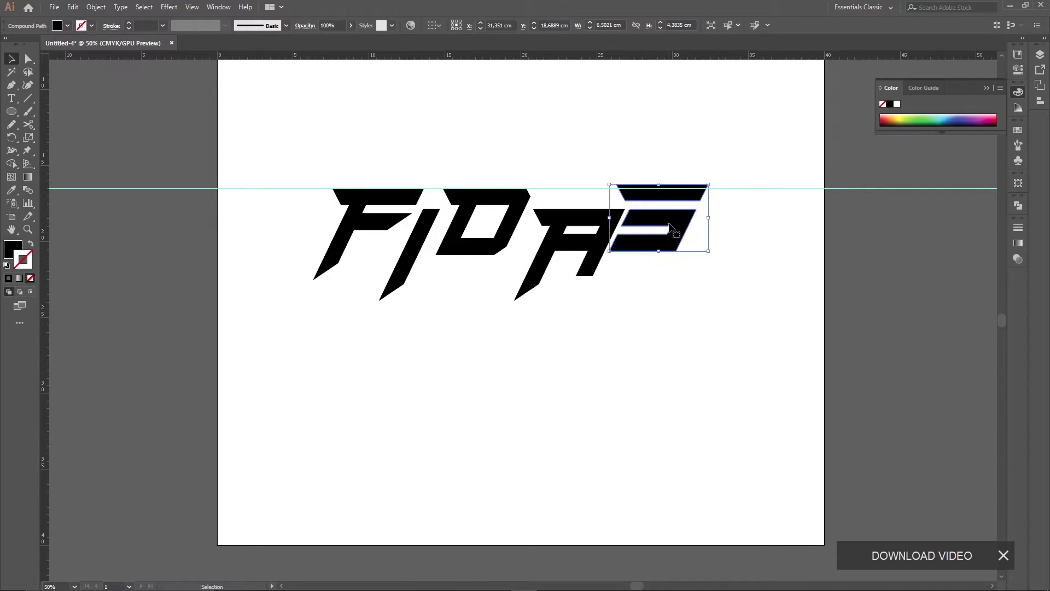
pyautogui.click(705, 290)
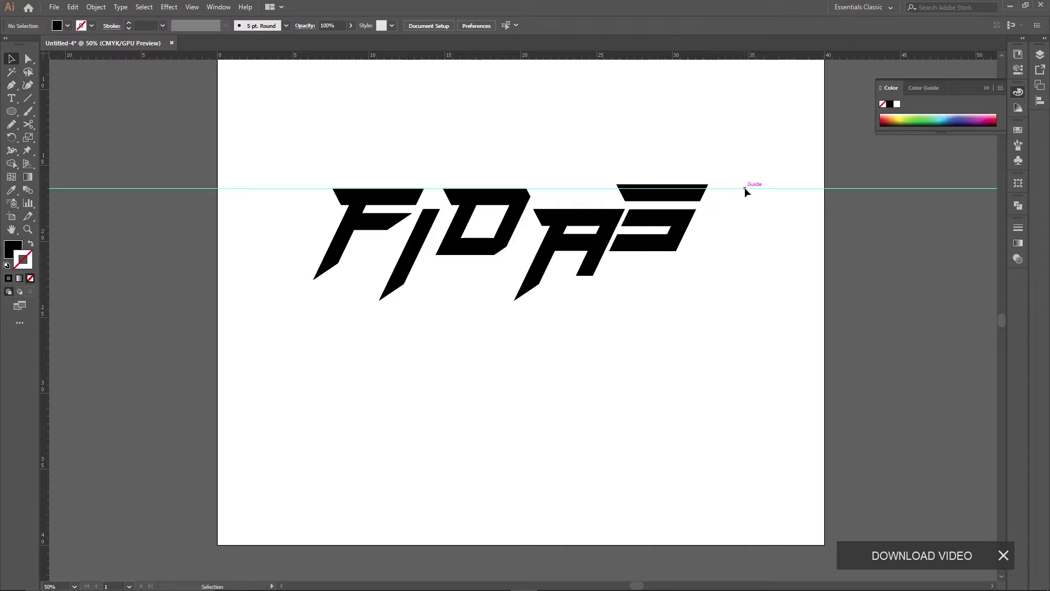
pyautogui.moveTo(742, 57)
pyautogui.mouseDown()
pyautogui.moveTo(728, 101)
pyautogui.moveTo(728, 57)
pyautogui.mouseUp()
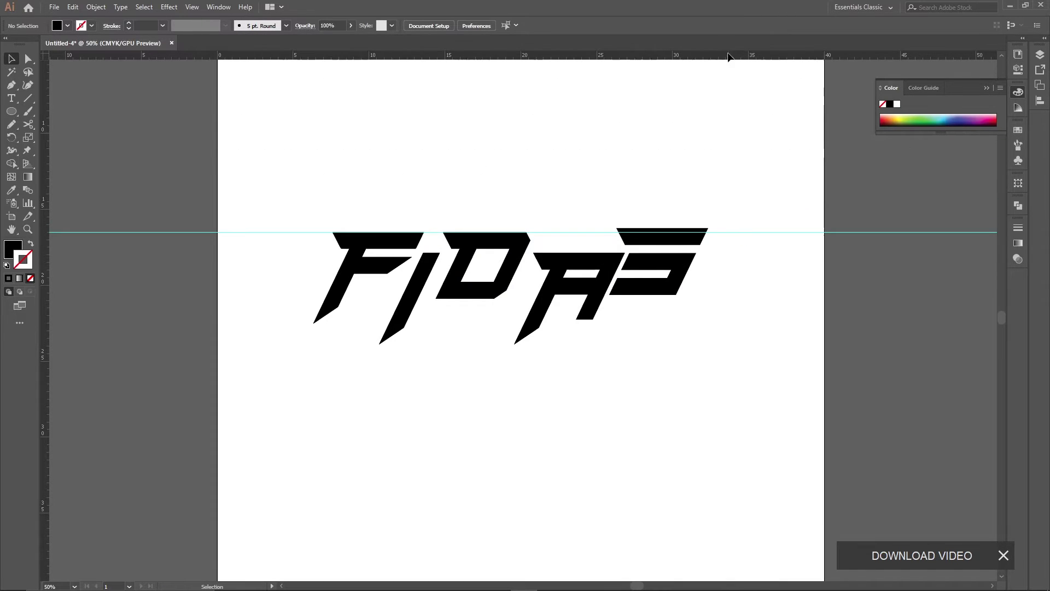
# - Nudge the S down until its top meets the guide, then select the A
pyautogui.click(191, 7)
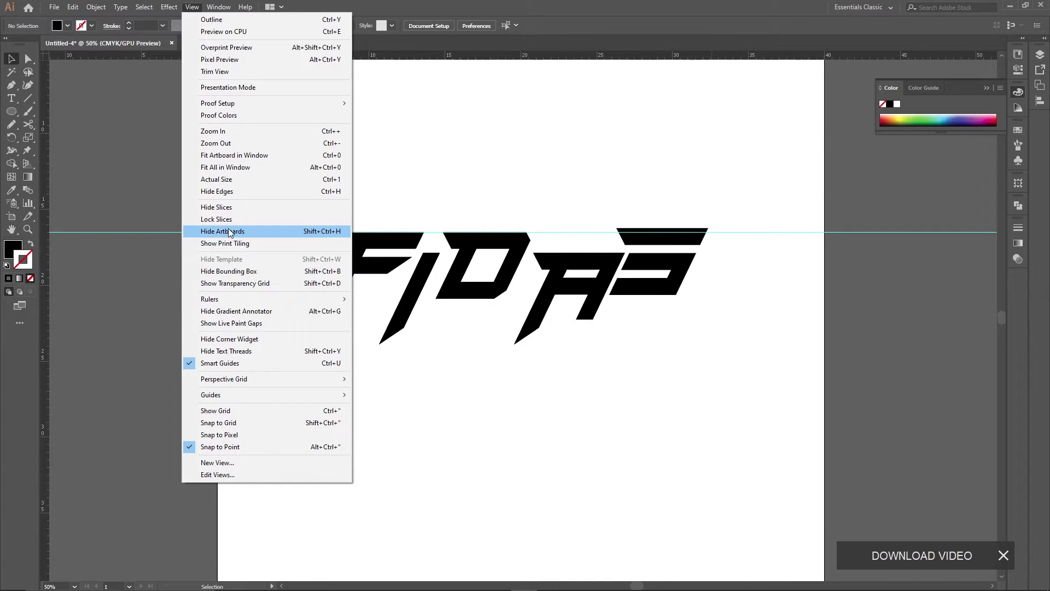
pyautogui.click(418, 188)
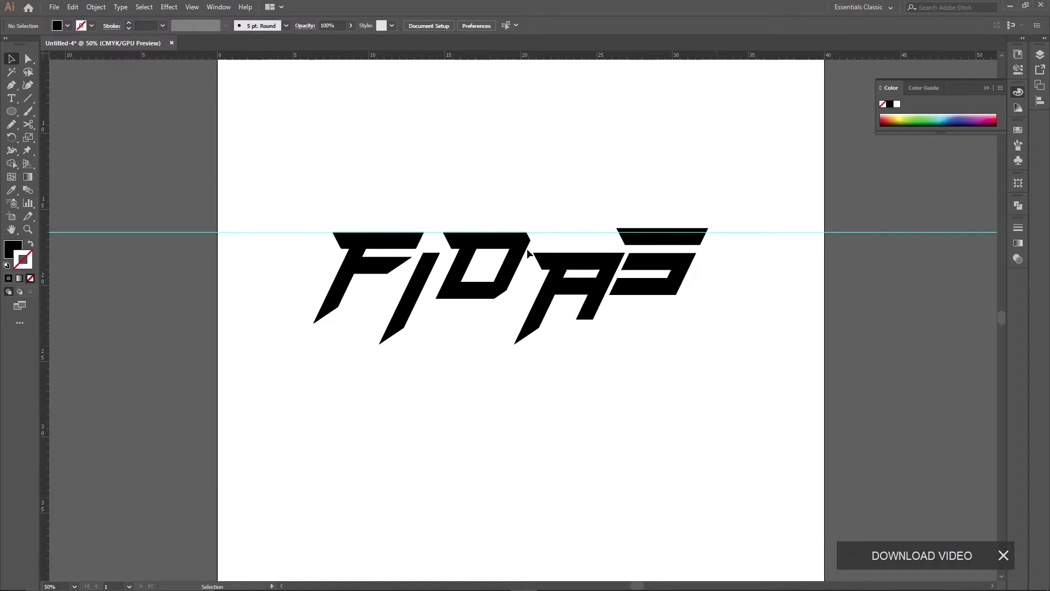
pyautogui.moveTo(679, 269); pyautogui.dragTo(681, 272)
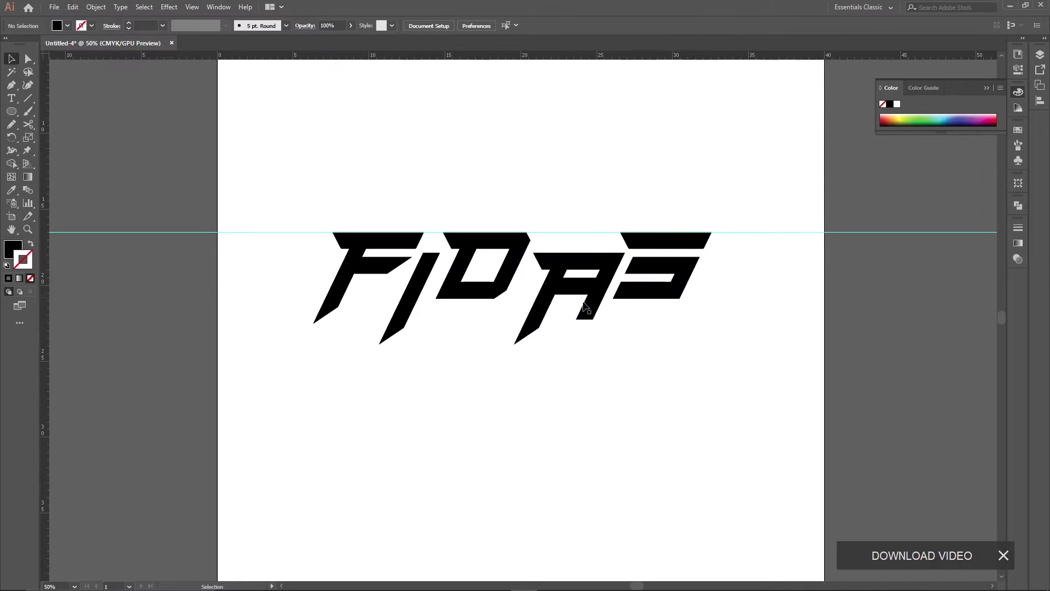
pyautogui.click(601, 282)
# - Lower the A, add a second horizontal guide lower down, and nudge the I down
pyautogui.moveTo(601, 283); pyautogui.dragTo(601, 286)
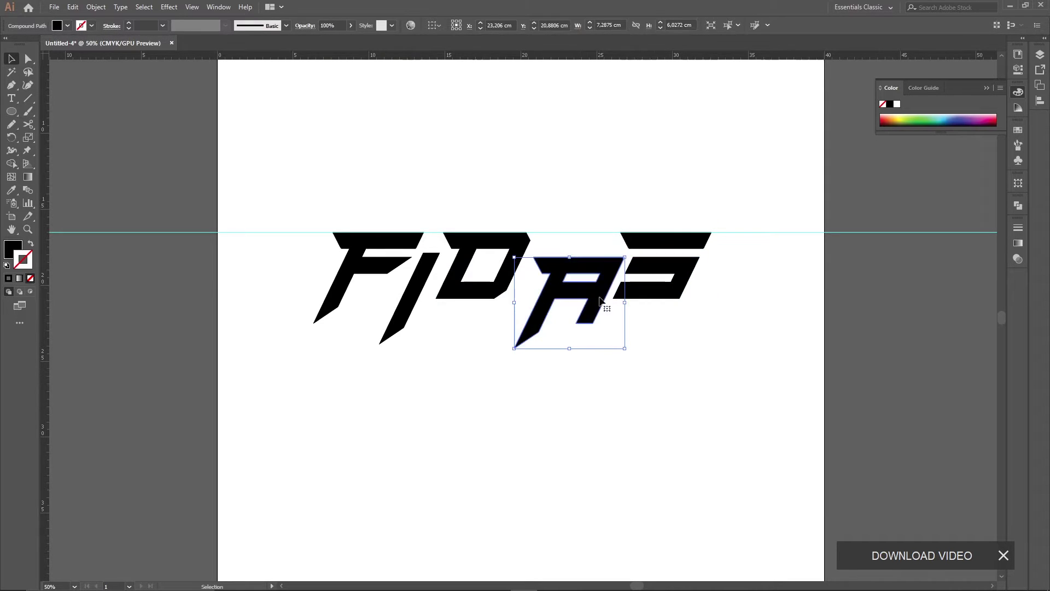
pyautogui.click(708, 335)
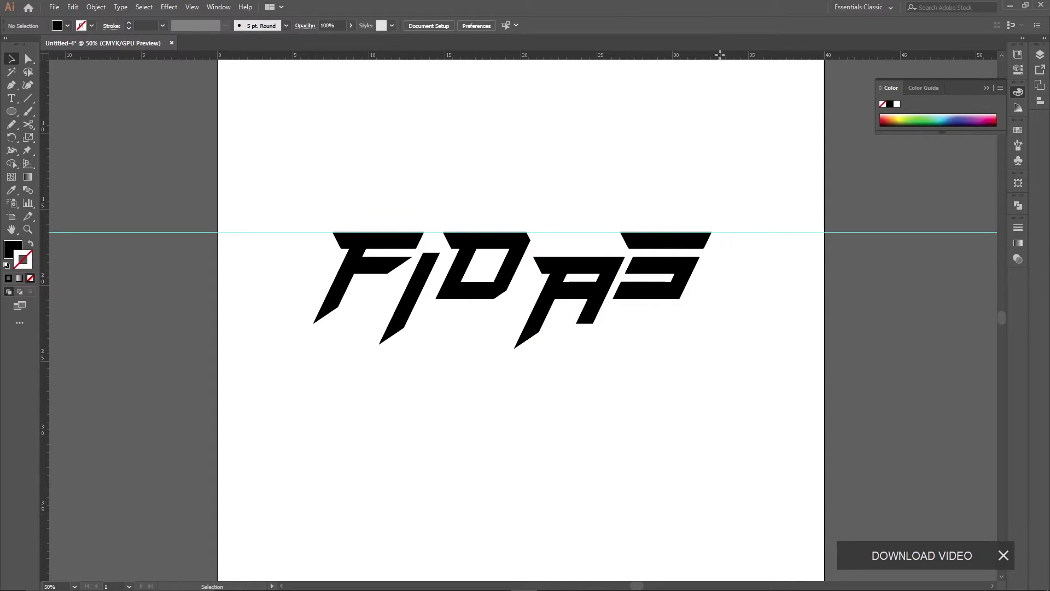
pyautogui.moveTo(717, 55); pyautogui.dragTo(703, 257)
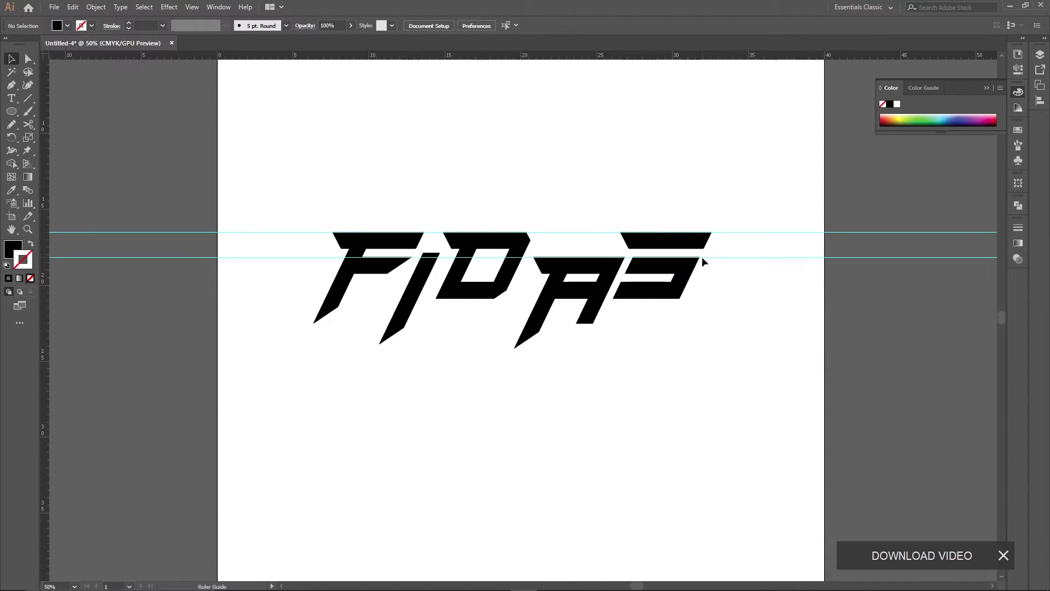
pyautogui.click(414, 300)
pyautogui.moveTo(414, 300); pyautogui.dragTo(411, 304)
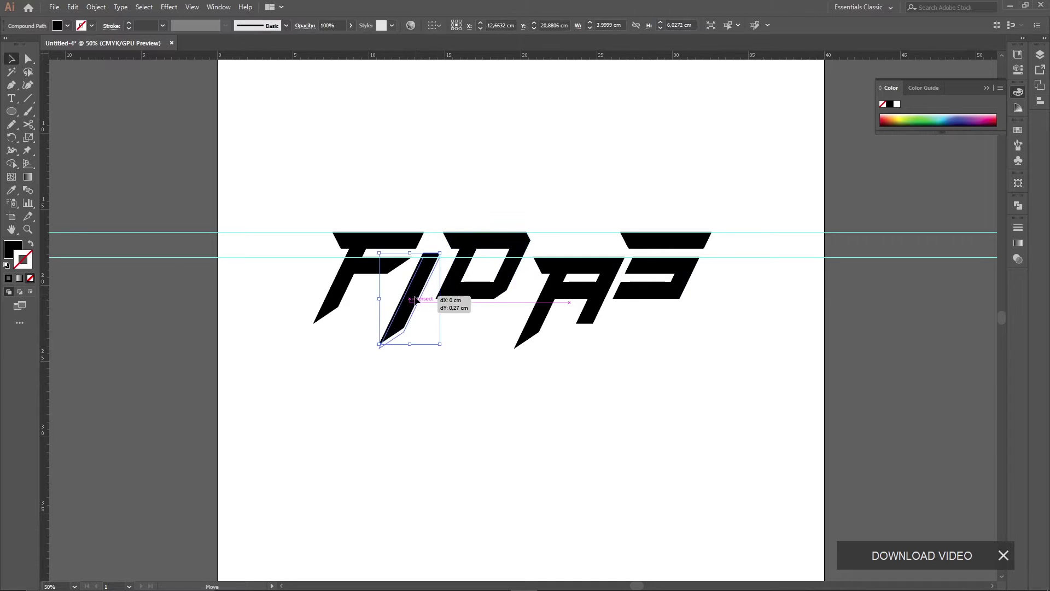
pyautogui.click(469, 344)
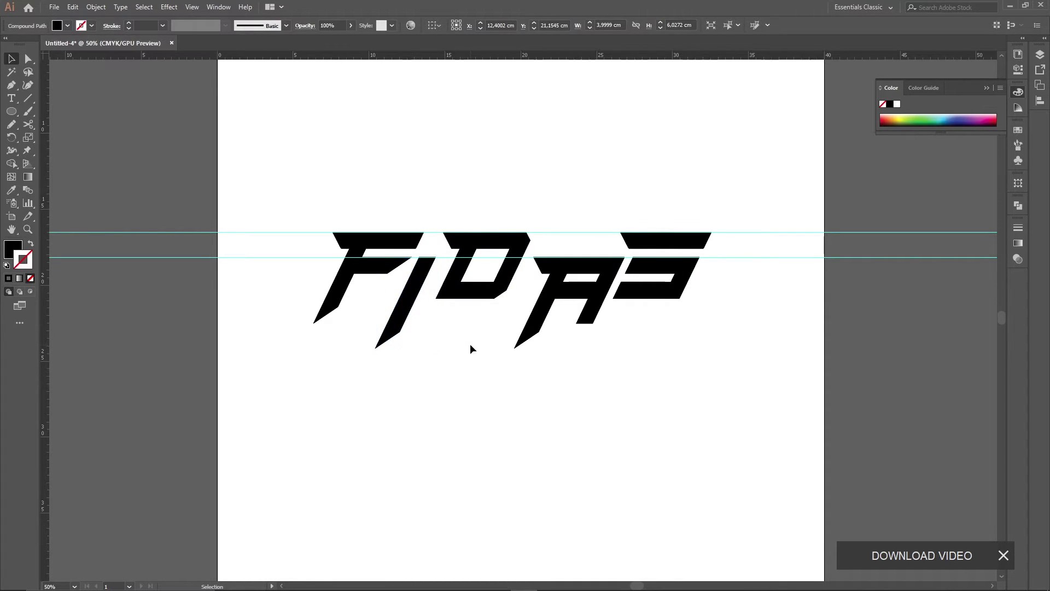
# - Zoom in and pan to centre the lettering
pyautogui.click(477, 294)
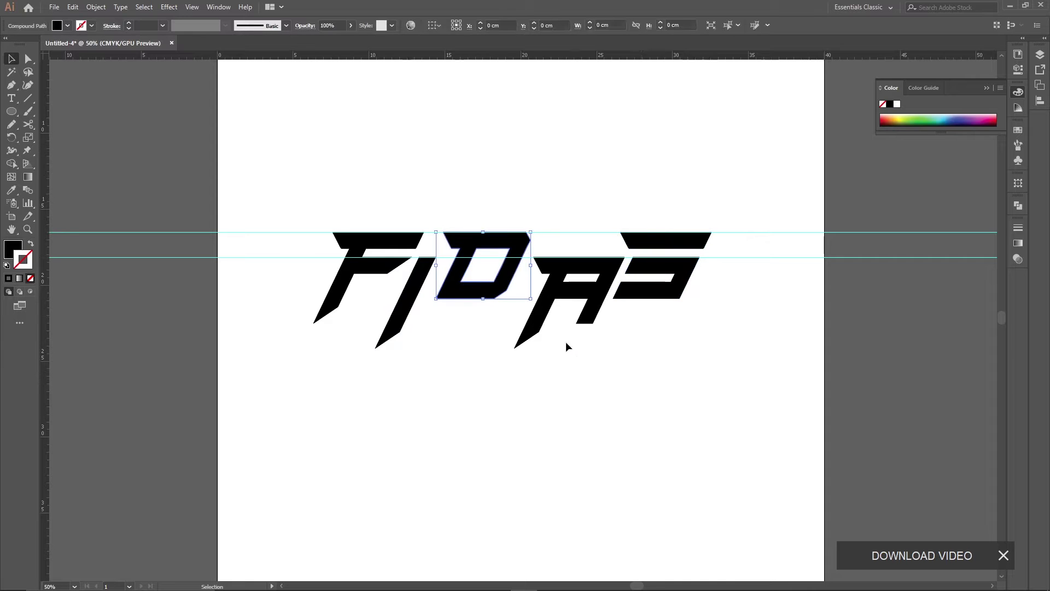
pyautogui.press('a')
pyautogui.hotkey('ctrl', '+')
pyautogui.hotkey('ctrl', '+')
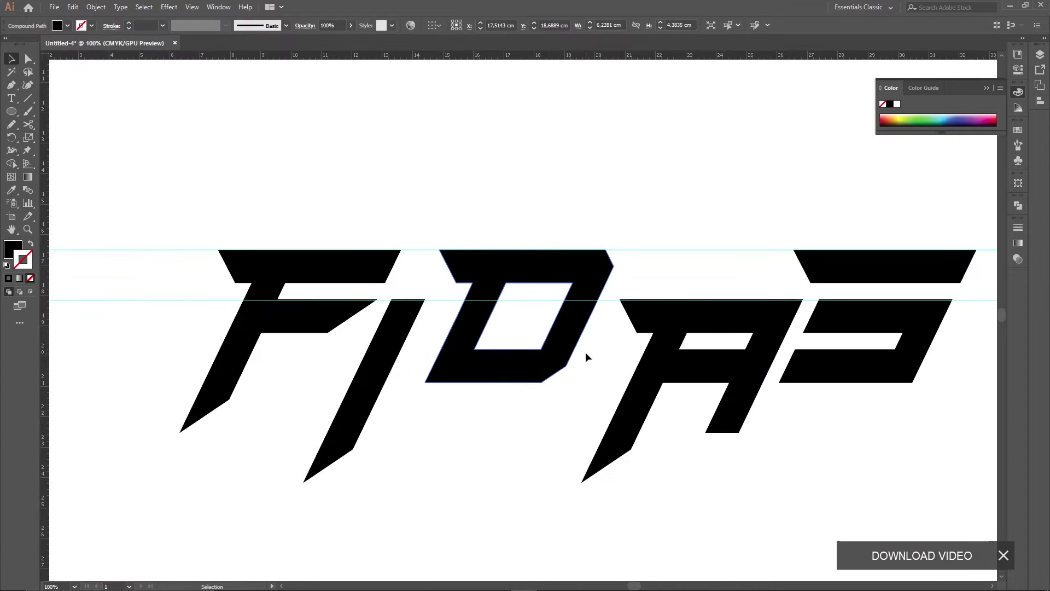
pyautogui.moveTo(625, 352); pyautogui.dragTo(541, 345)
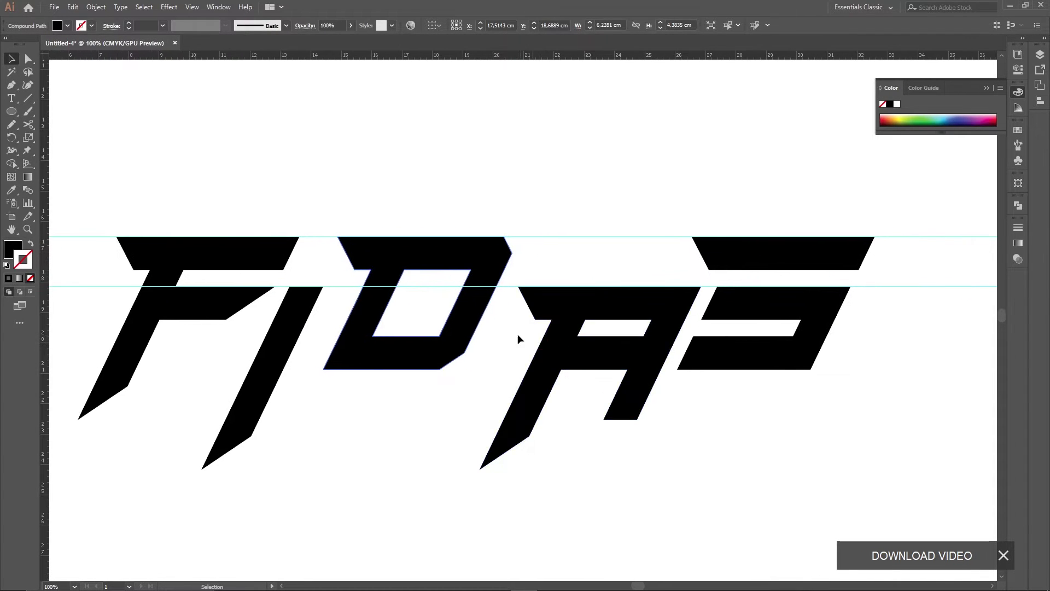
pyautogui.click(515, 342)
# - Draw a four-corner Pen shape covering the area between the D and the A's upper-left
pyautogui.click(11, 85)
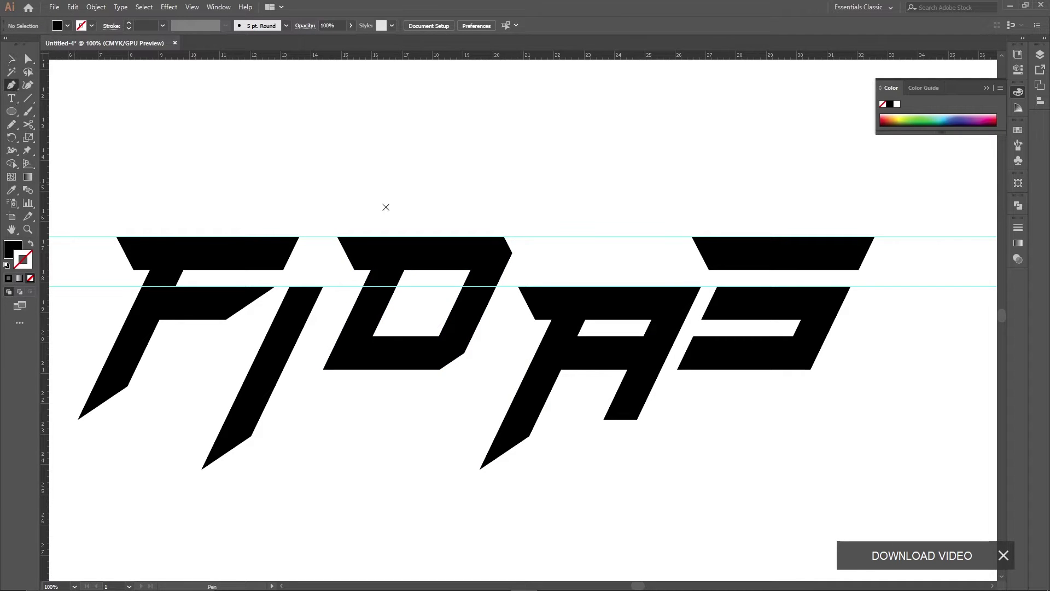
pyautogui.click(512, 270)
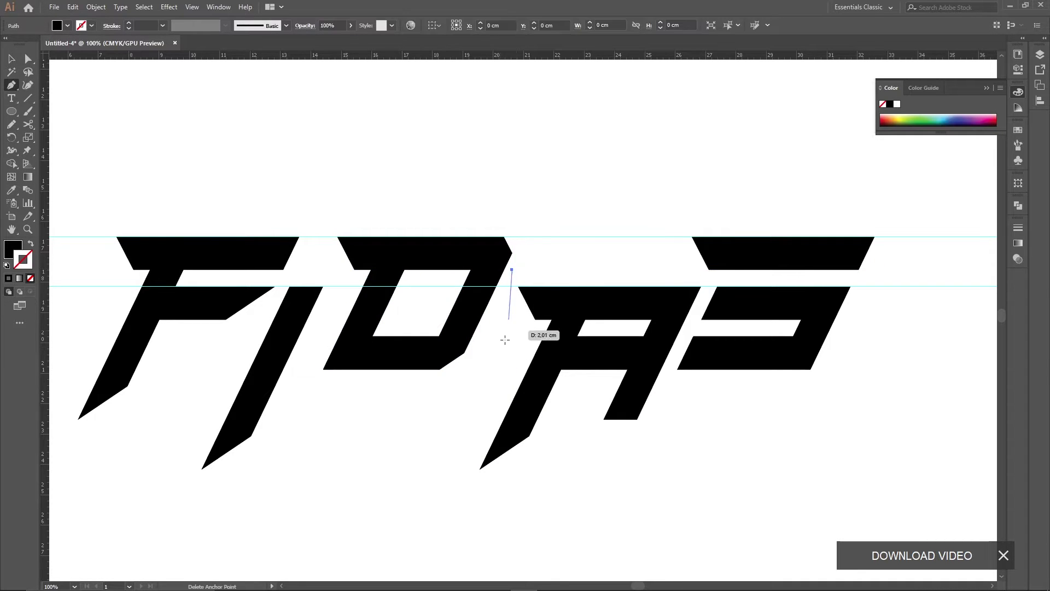
pyautogui.click(491, 369)
pyautogui.click(530, 363)
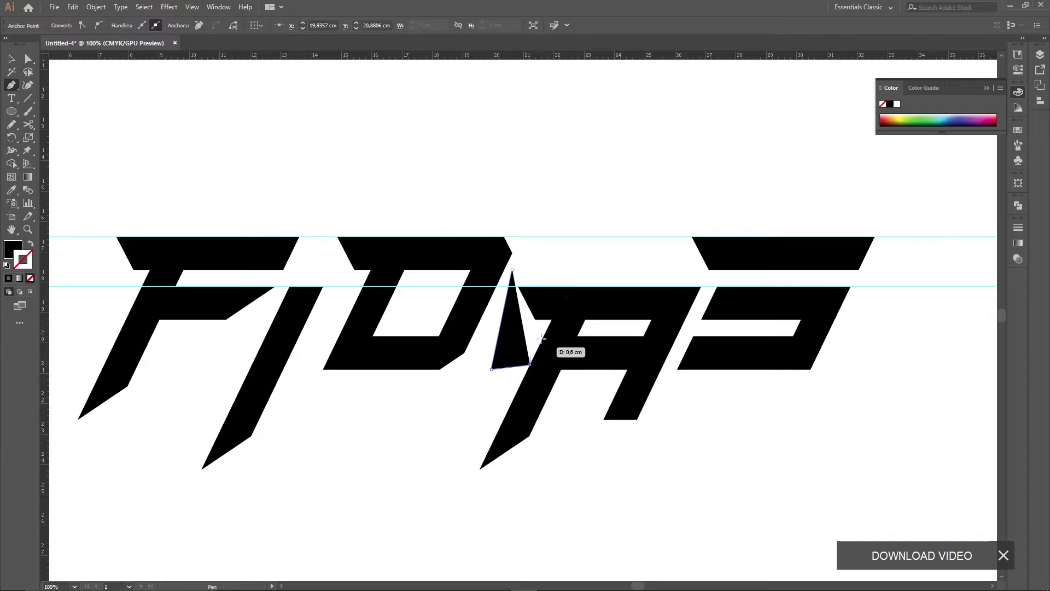
pyautogui.click(577, 266)
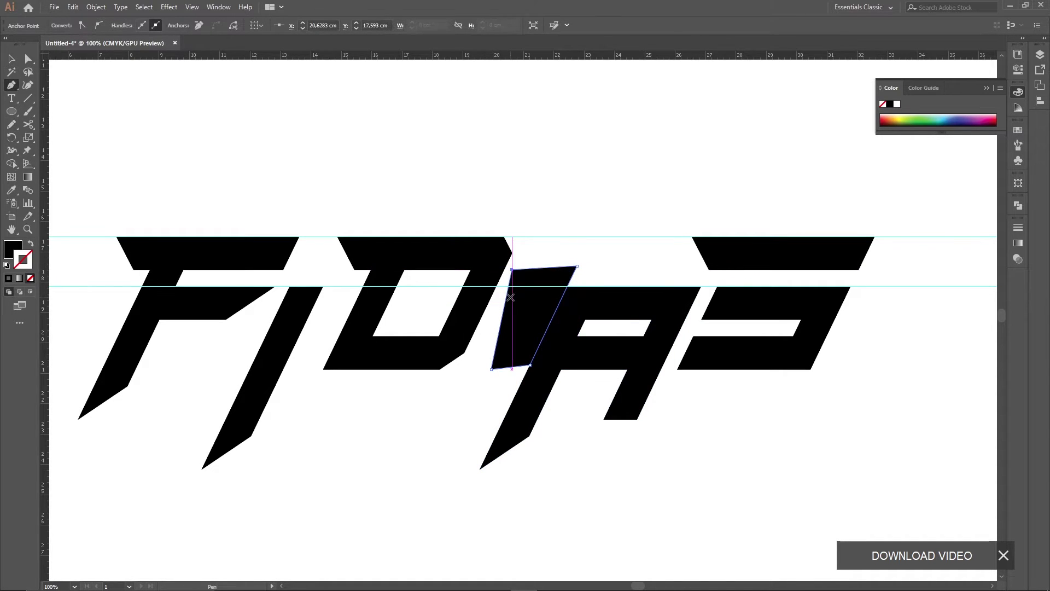
pyautogui.press('v')
pyautogui.click(486, 193)
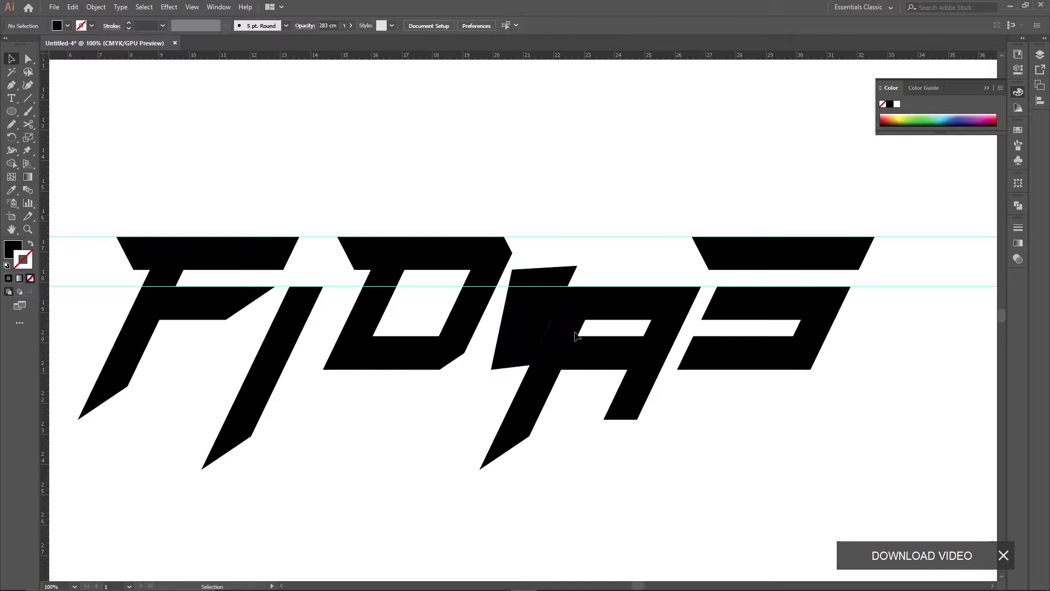
# - Subtract the cutting shape from the A with Pathfinder Minus Front
pyautogui.moveTo(524, 370); pyautogui.dragTo(511, 344)
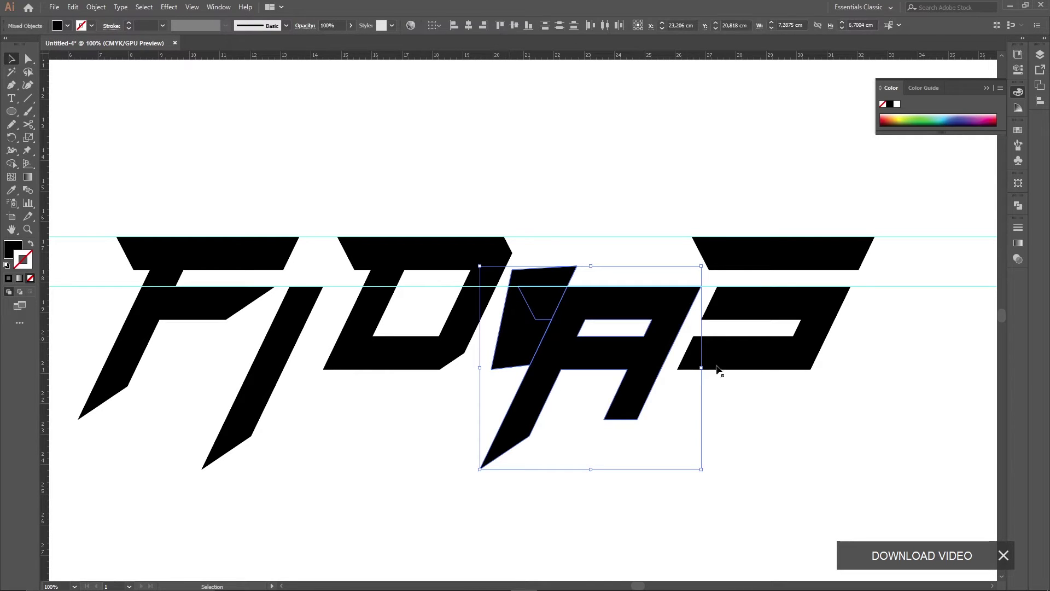
pyautogui.click(1018, 206)
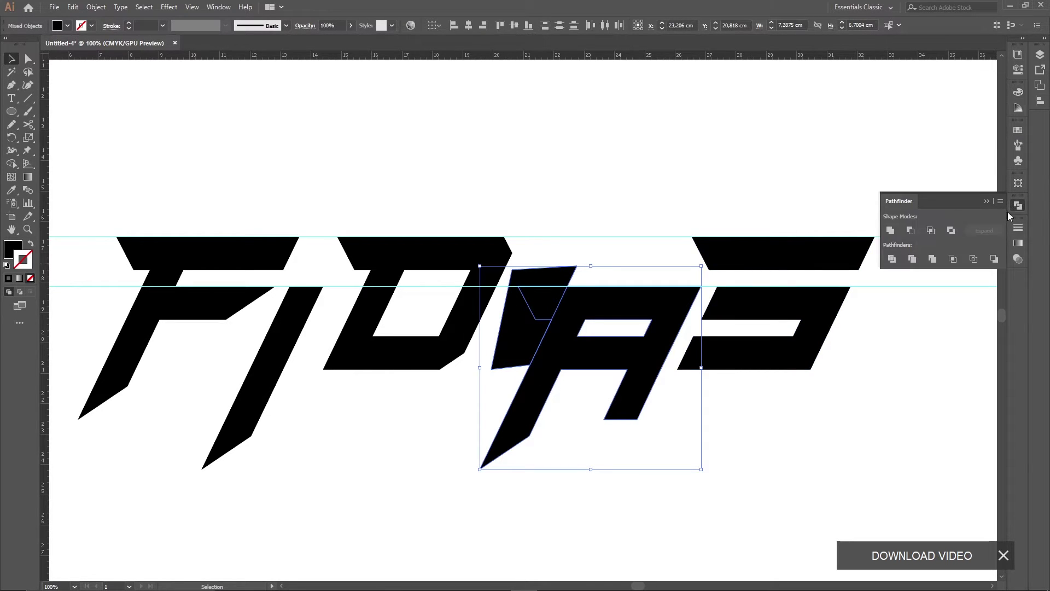
pyautogui.click(910, 230)
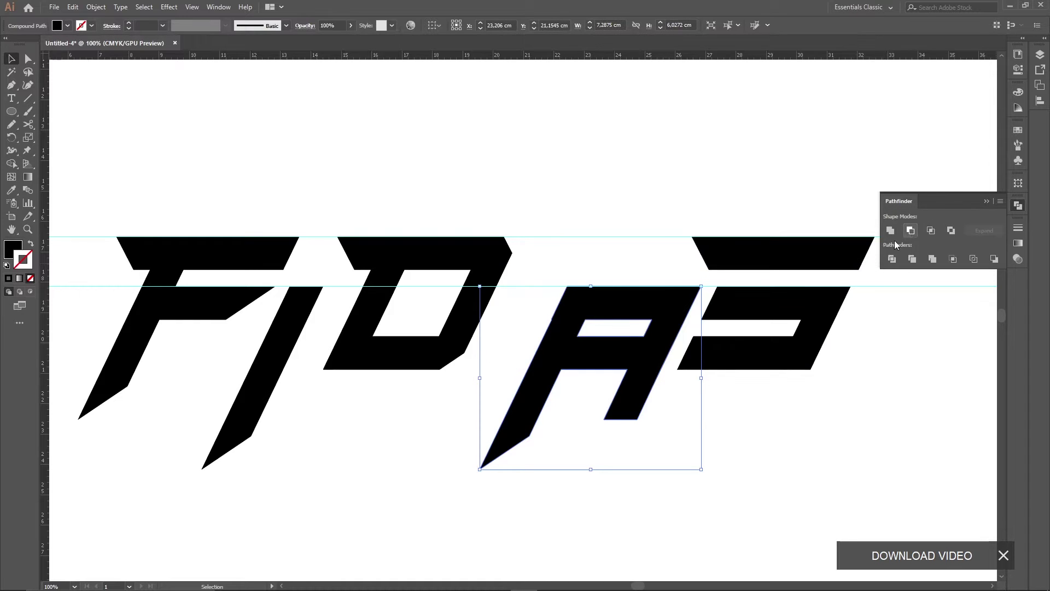
pyautogui.click(790, 410)
pyautogui.click(563, 350)
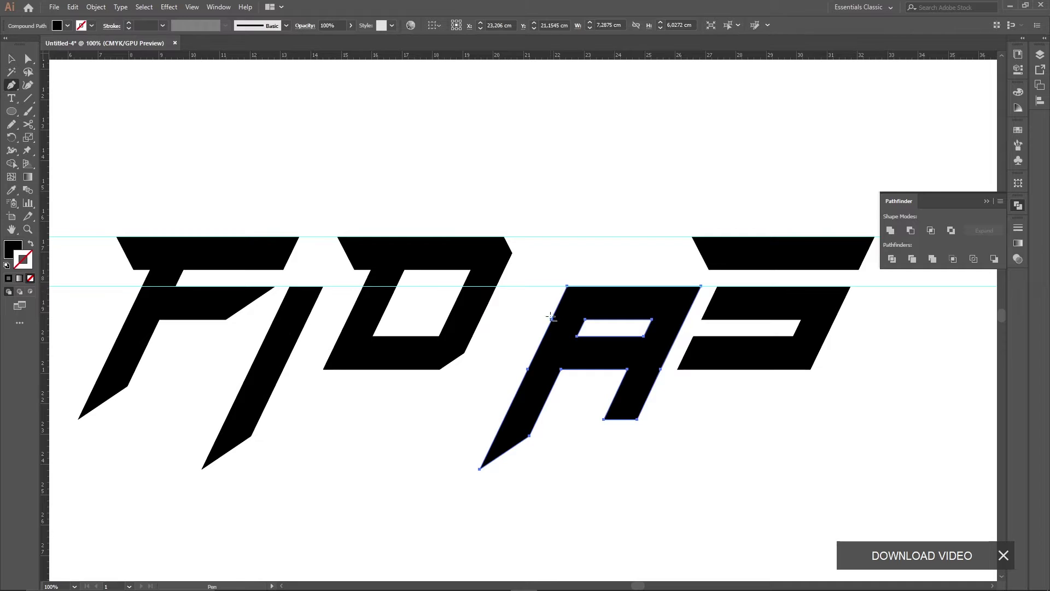
# - Delete the extra anchor point on the A's left edge to straighten it
pyautogui.keyDown('ctrl'); pyautogui.click(552, 319); pyautogui.keyUp('ctrl')
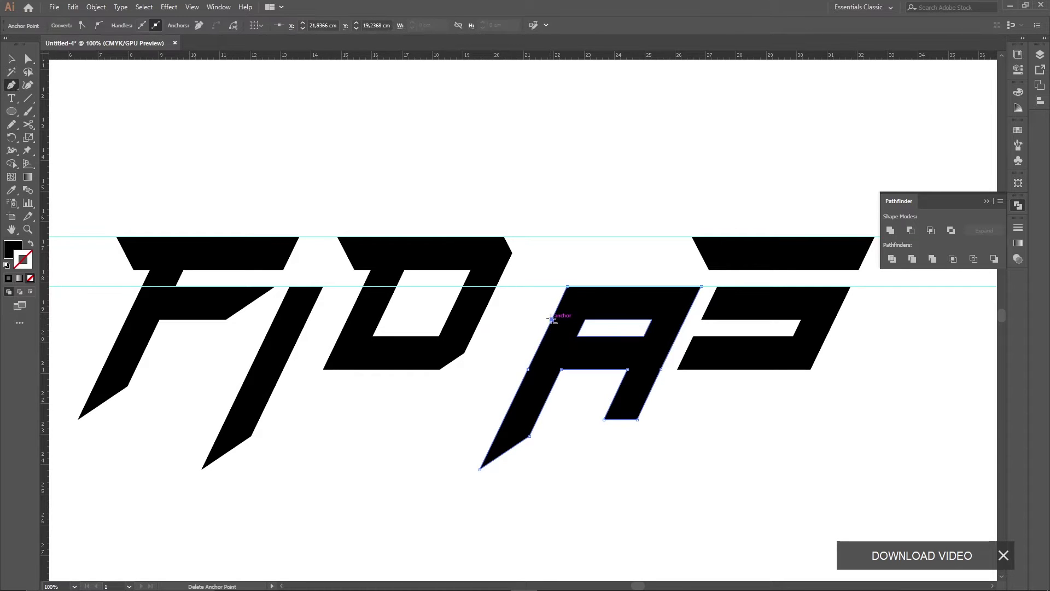
pyautogui.click(552, 320)
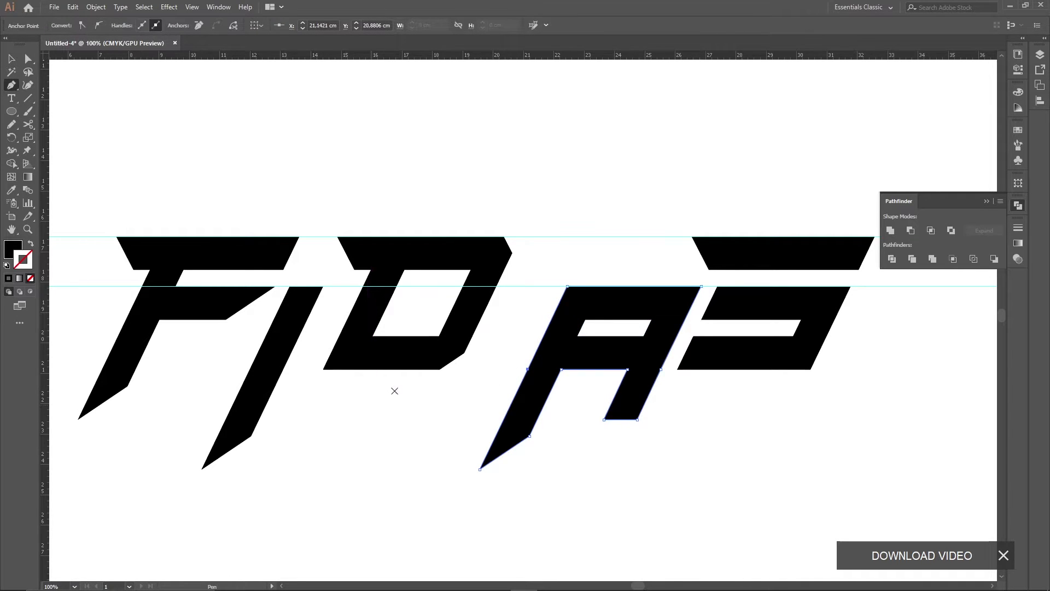
pyautogui.click(11, 58)
pyautogui.click(350, 202)
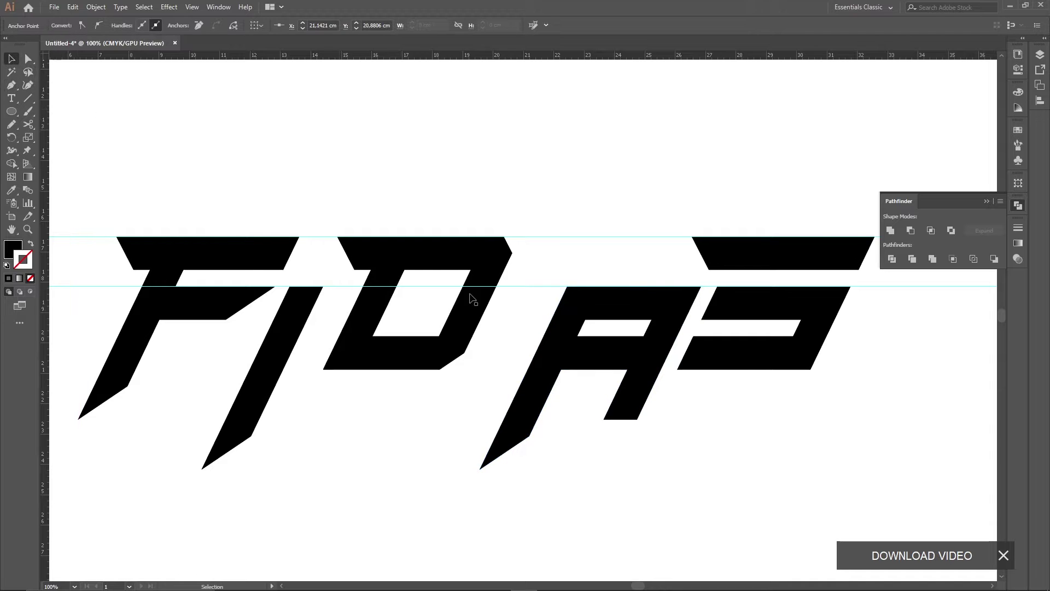
# - Move the F and D together to the right
pyautogui.moveTo(376, 447); pyautogui.dragTo(234, 349)
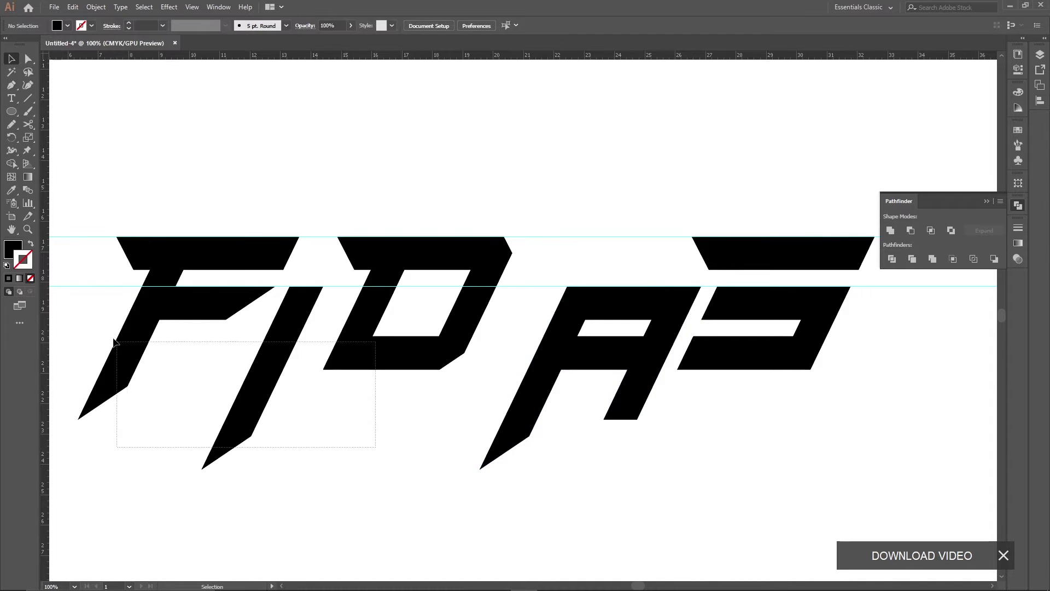
pyautogui.moveTo(375, 337); pyautogui.dragTo(425, 342)
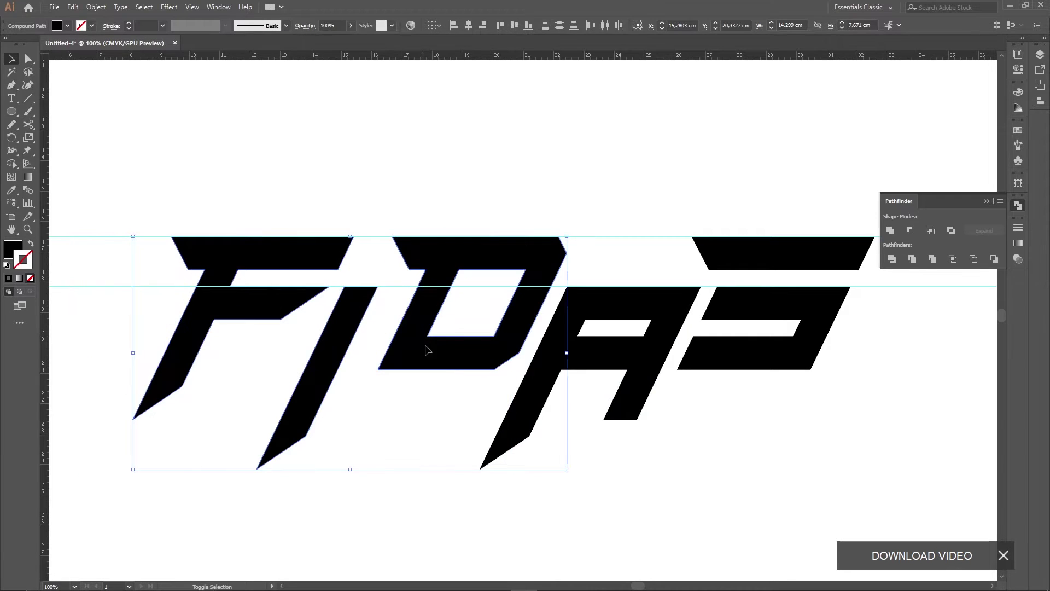
pyautogui.click(739, 450)
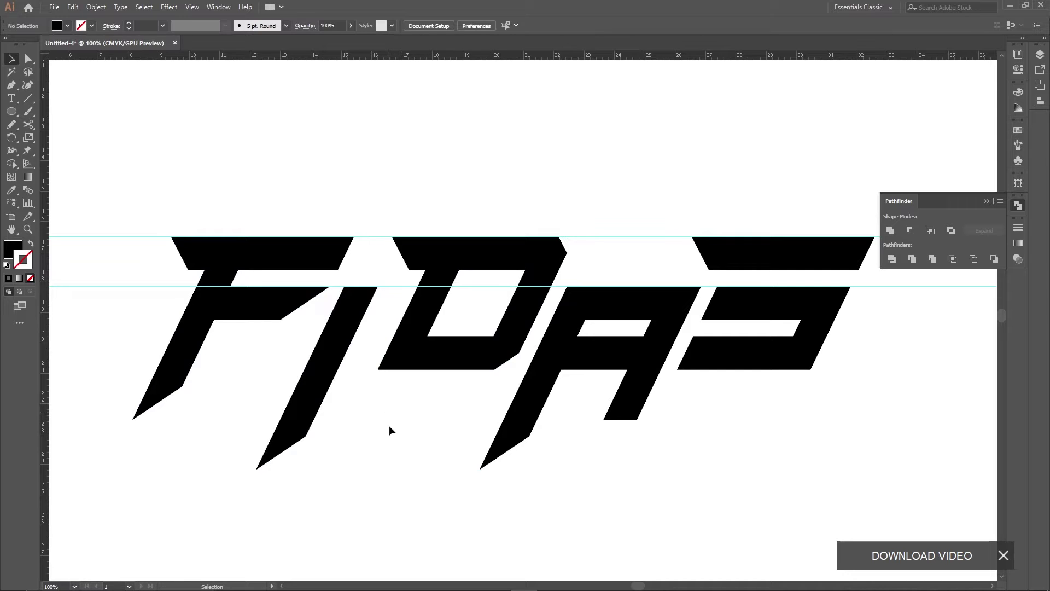
# - Slide the I stroke to the right, closer to the D
pyautogui.click(342, 343)
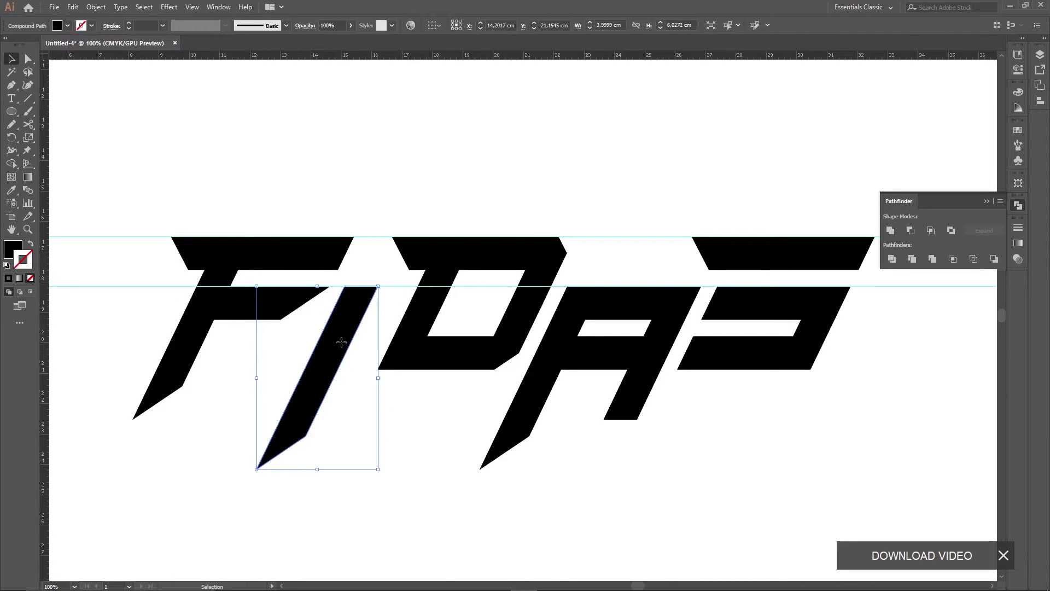
pyautogui.moveTo(341, 341); pyautogui.dragTo(370, 348)
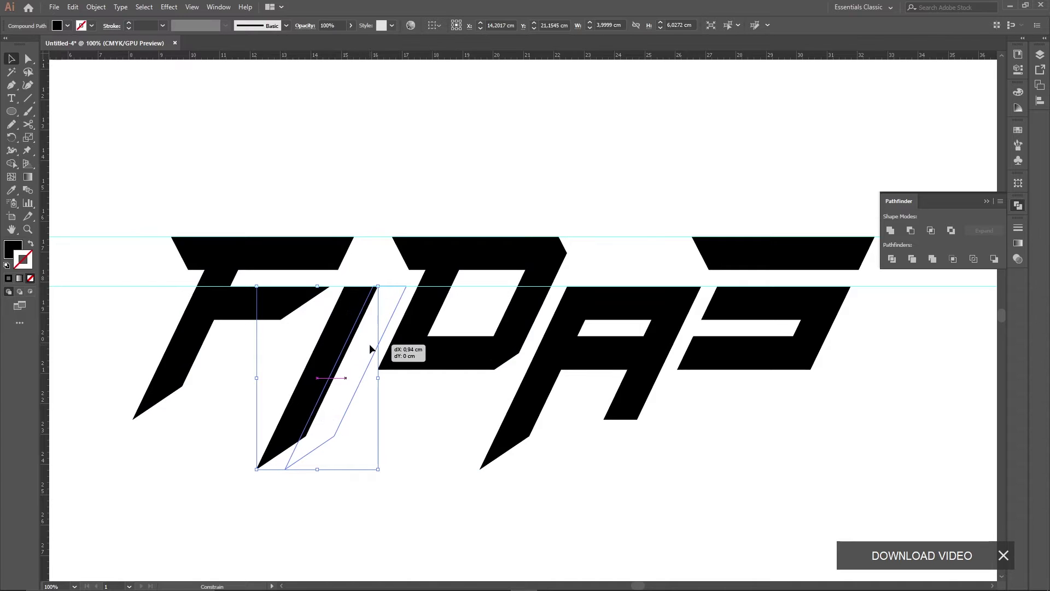
pyautogui.moveTo(370, 348); pyautogui.dragTo(365, 343)
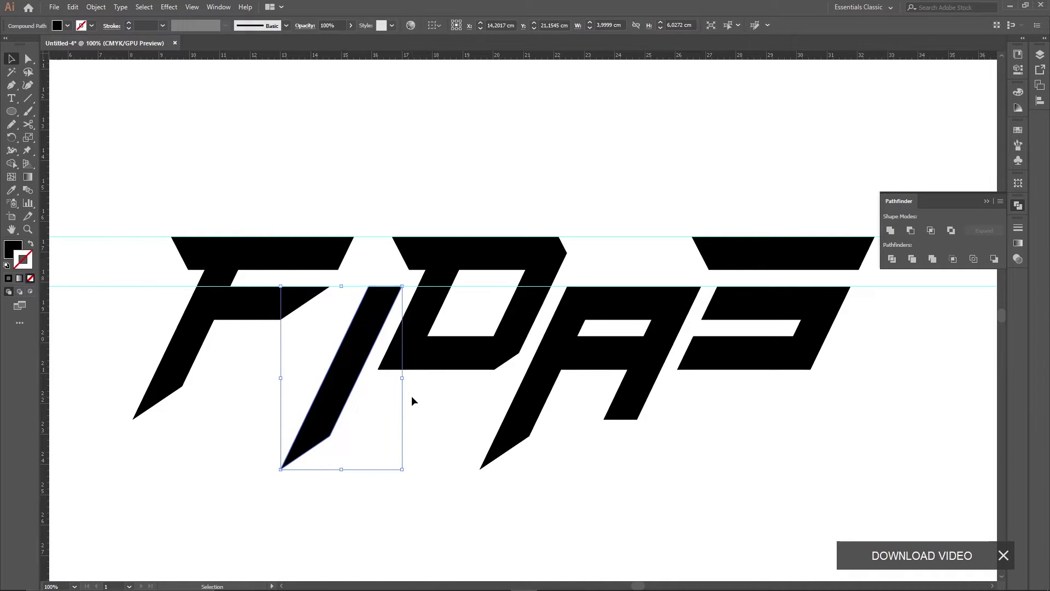
pyautogui.click(415, 395)
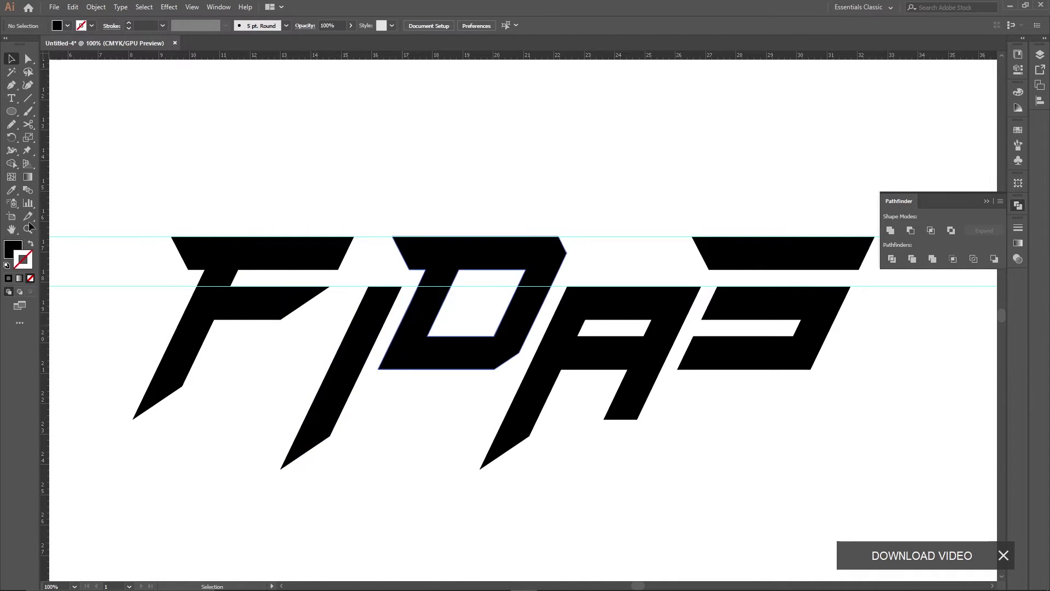
pyautogui.click(28, 58)
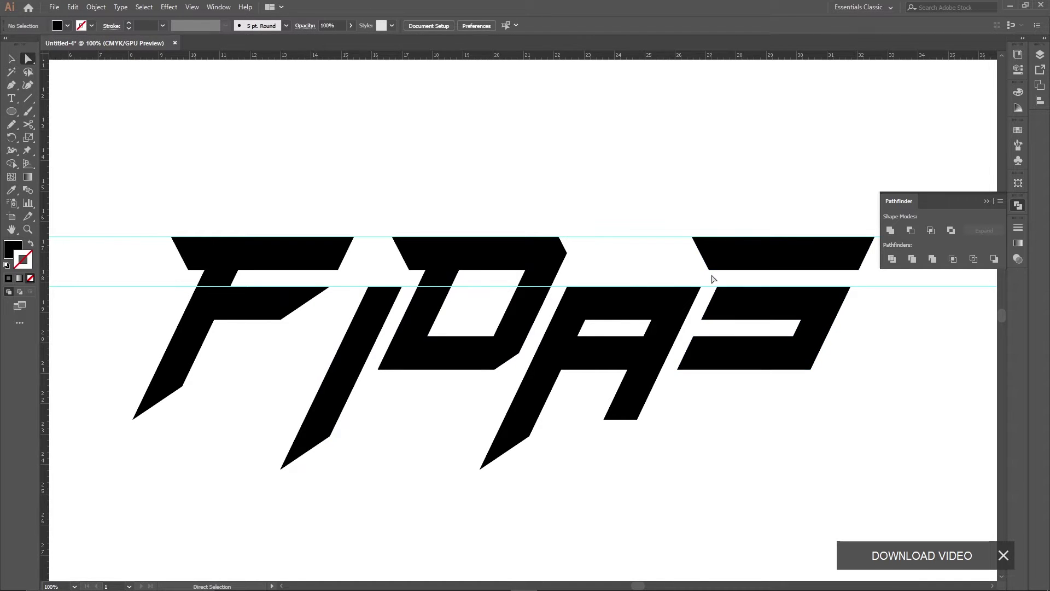
# - Drag the S's top-bar corner point left until the bar reaches the D
pyautogui.moveTo(711, 275); pyautogui.dragTo(684, 228)
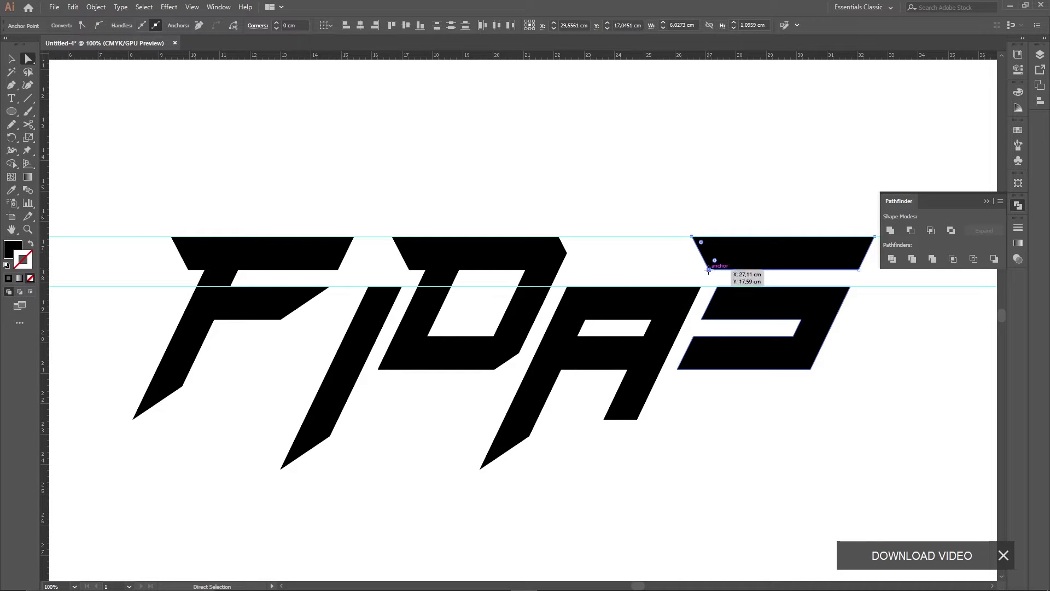
pyautogui.moveTo(708, 269); pyautogui.dragTo(556, 261)
pyautogui.click(562, 221)
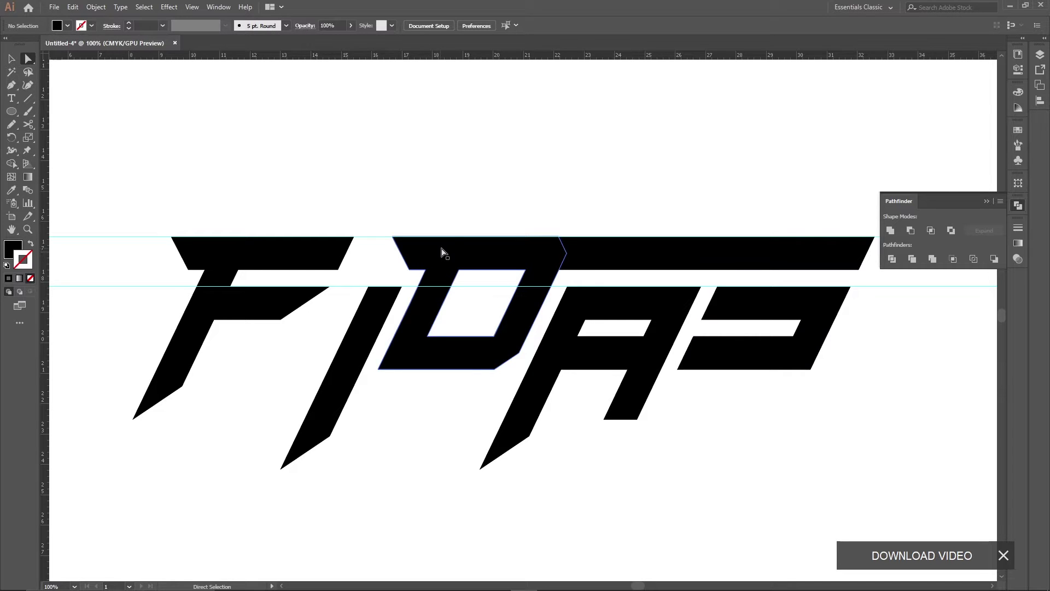
pyautogui.click(475, 255)
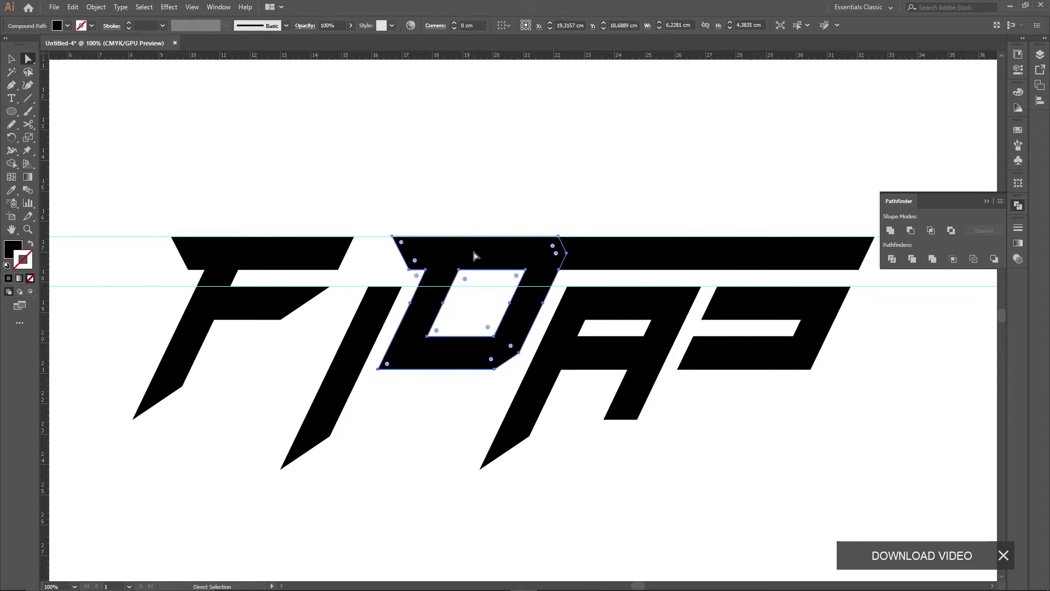
pyautogui.click(473, 203)
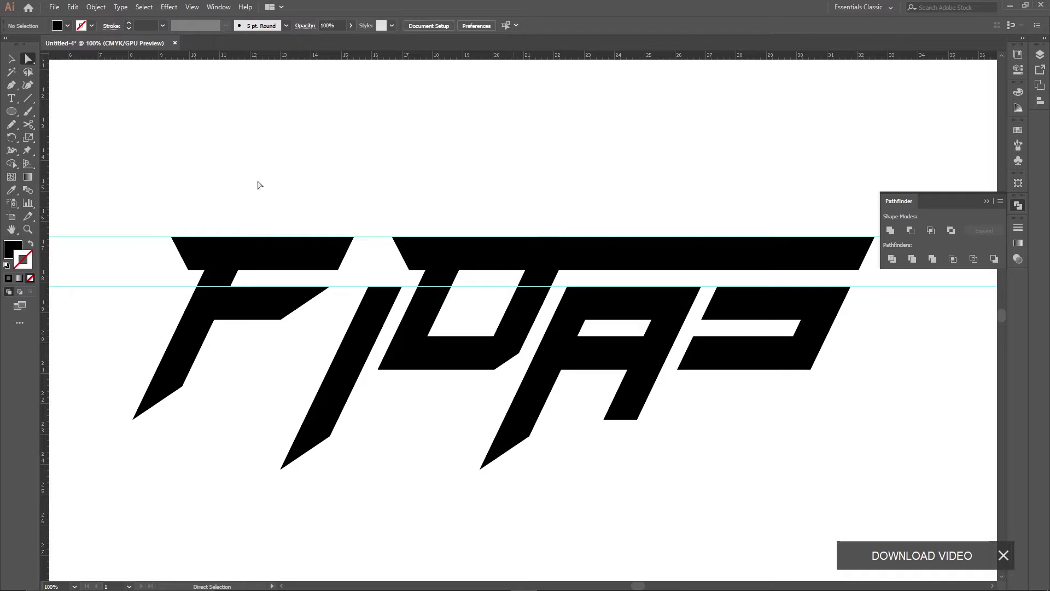
# - Create a 0,5 cm offset path around the D
pyautogui.press('v')
pyautogui.click(509, 266)
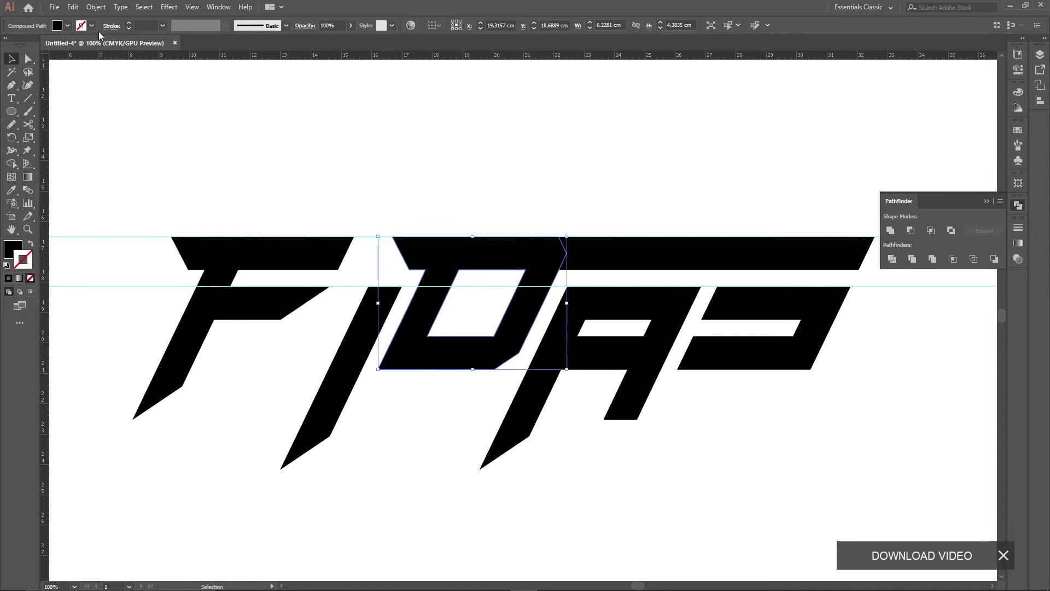
pyautogui.click(96, 7)
pyautogui.moveTo(108, 255)
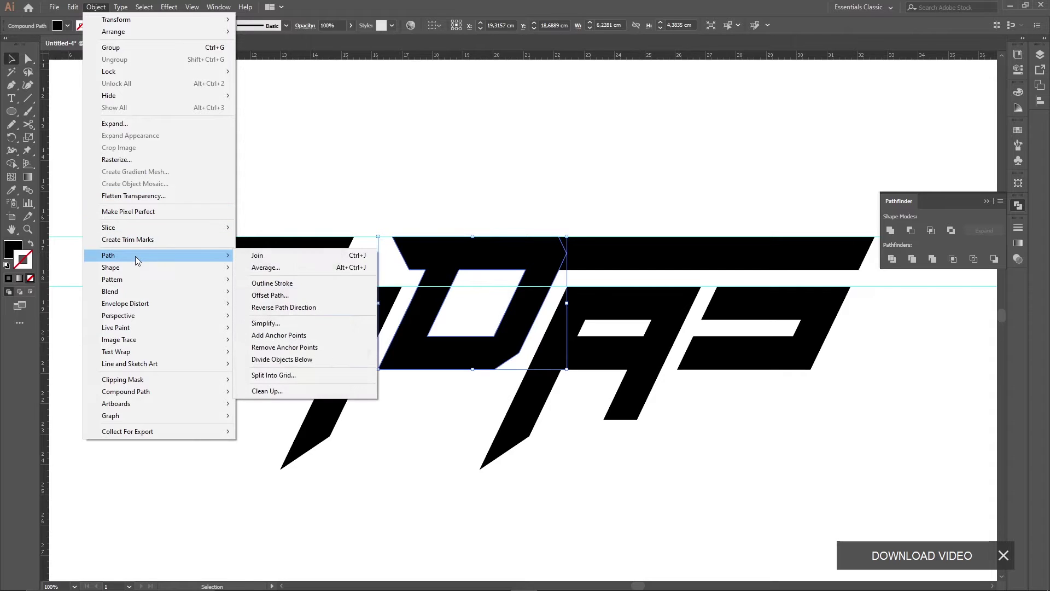
pyautogui.click(304, 294)
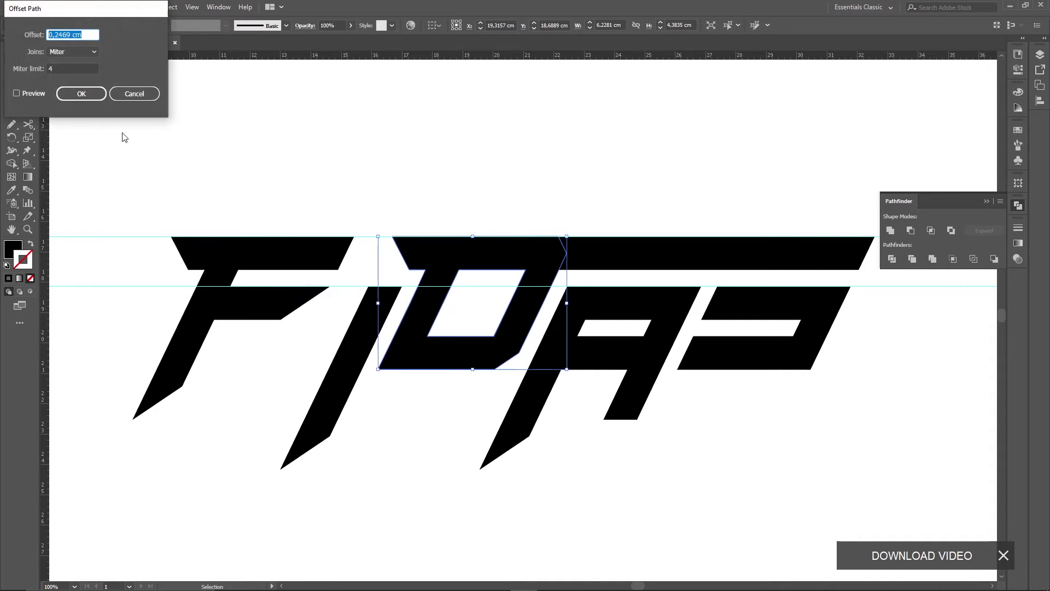
pyautogui.click(34, 93)
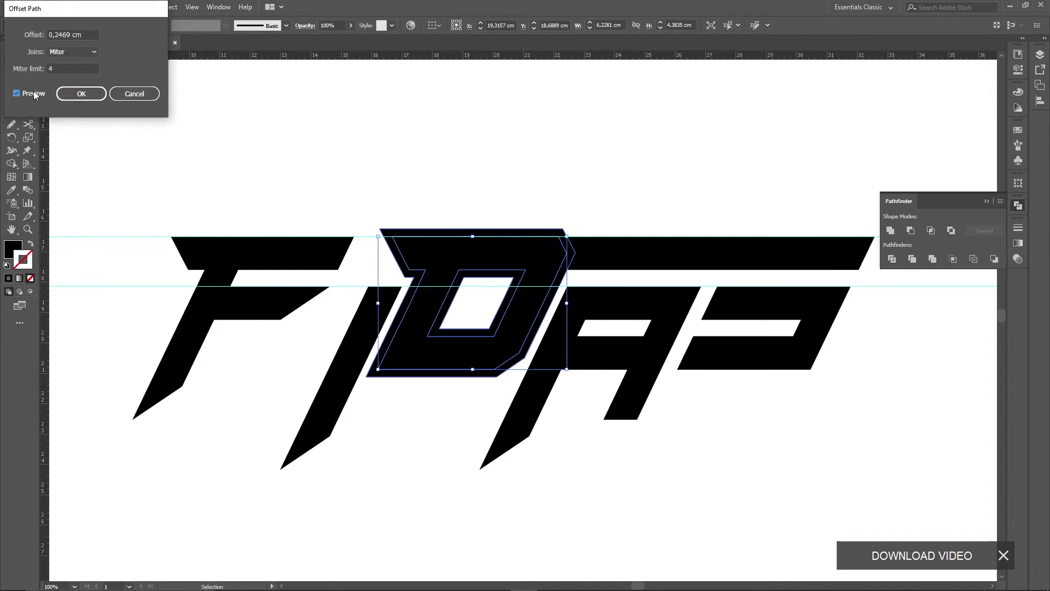
pyautogui.doubleClick(58, 35)
pyautogui.write('0,3')
pyautogui.press('Up')
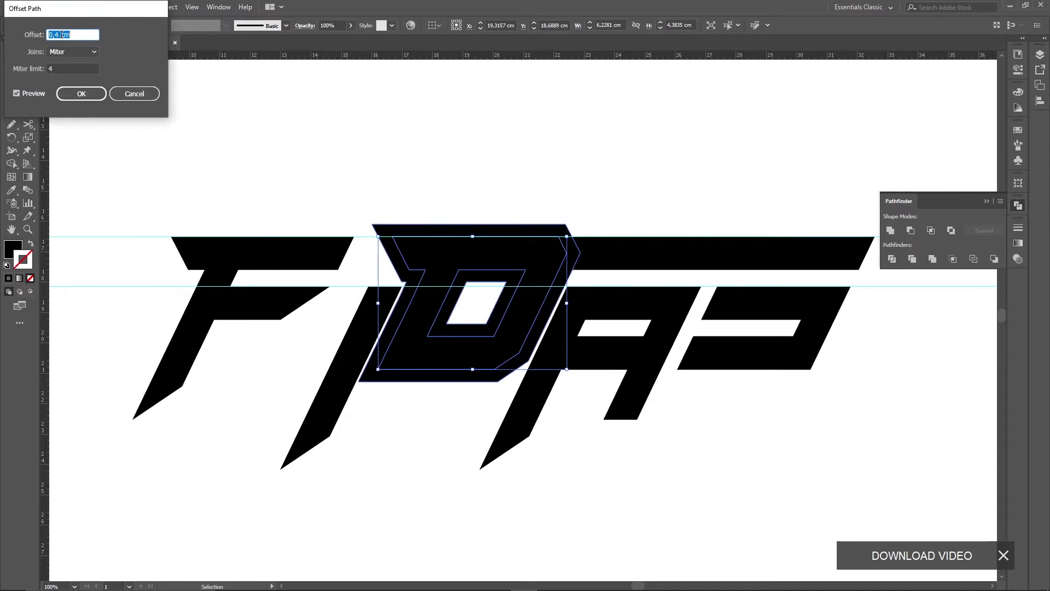
pyautogui.press('Up')
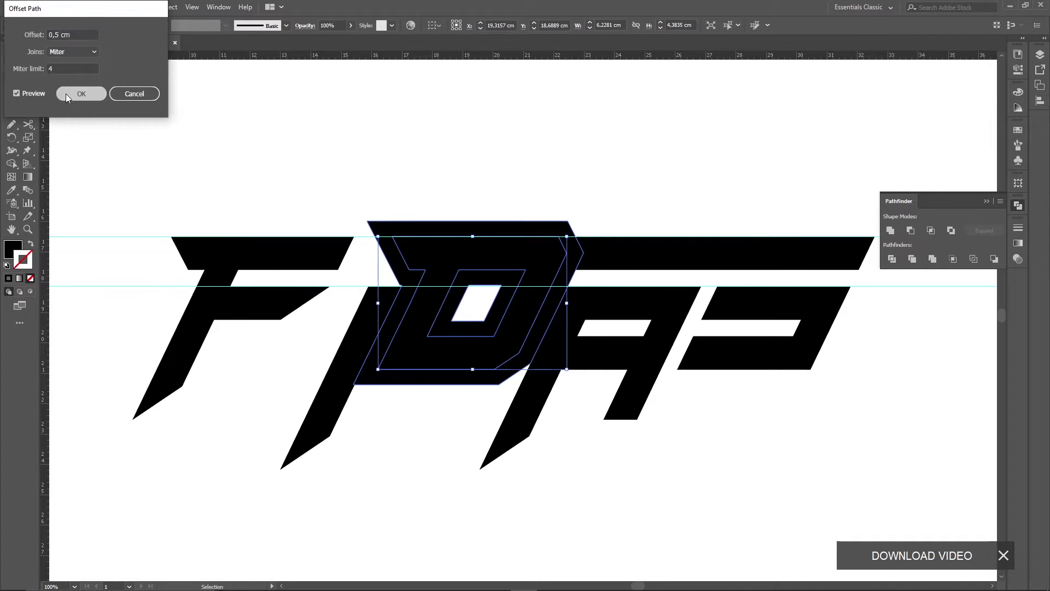
pyautogui.click(81, 94)
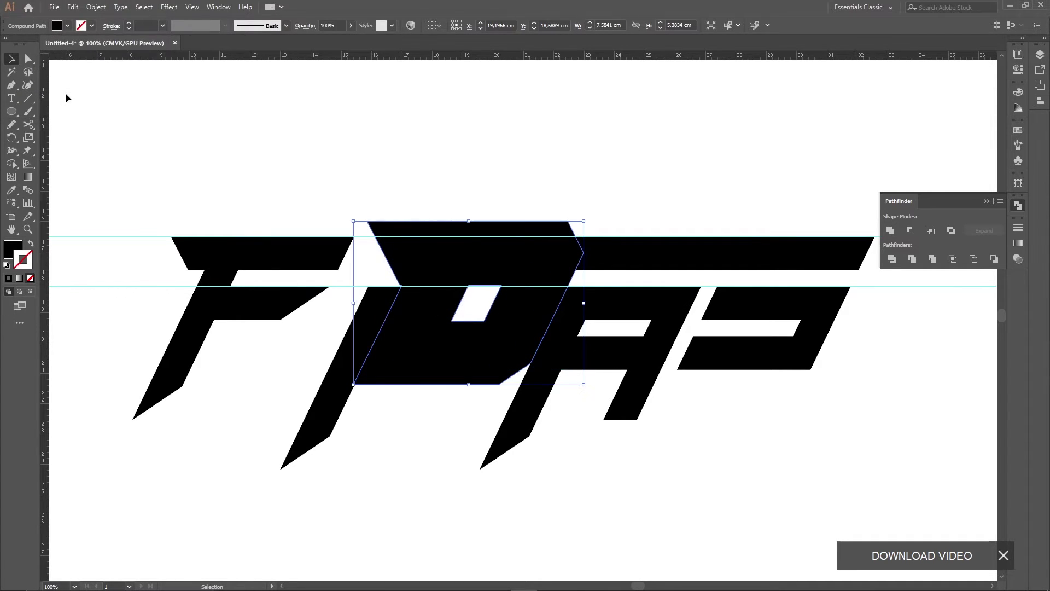
# - Trim the offset D against the top bar and S with Pathfinder Trim
pyautogui.keyDown('shift'); pyautogui.click(645, 265); pyautogui.keyUp('shift')
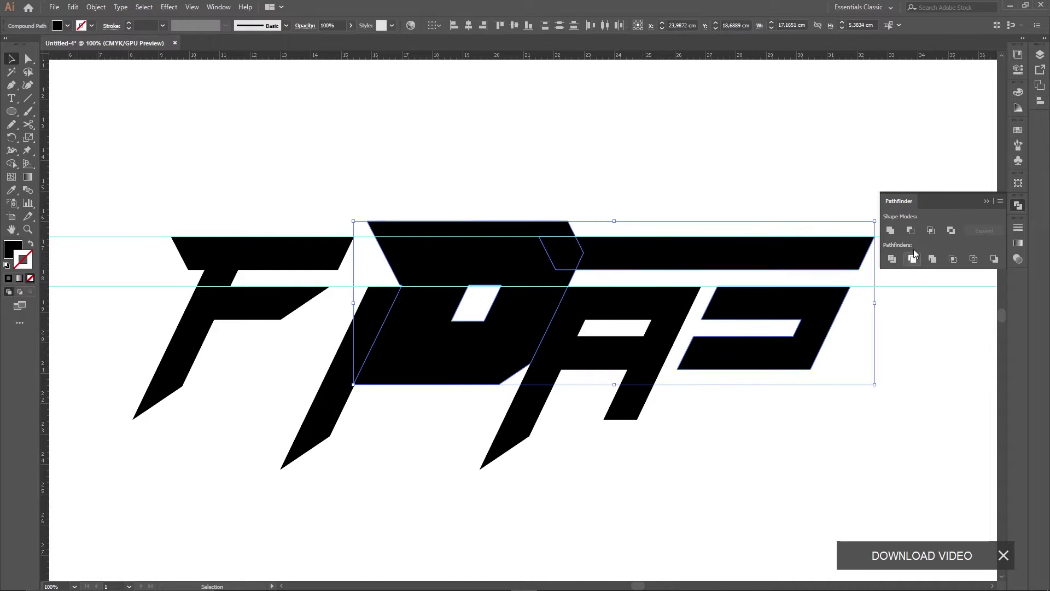
pyautogui.click(912, 232)
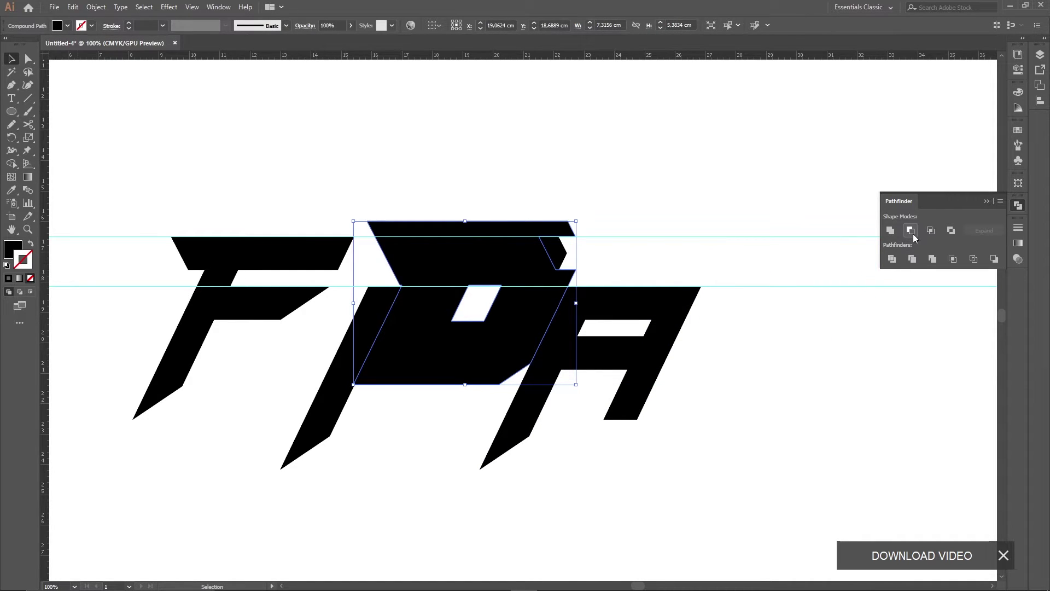
pyautogui.hotkey('ctrl', 'z')
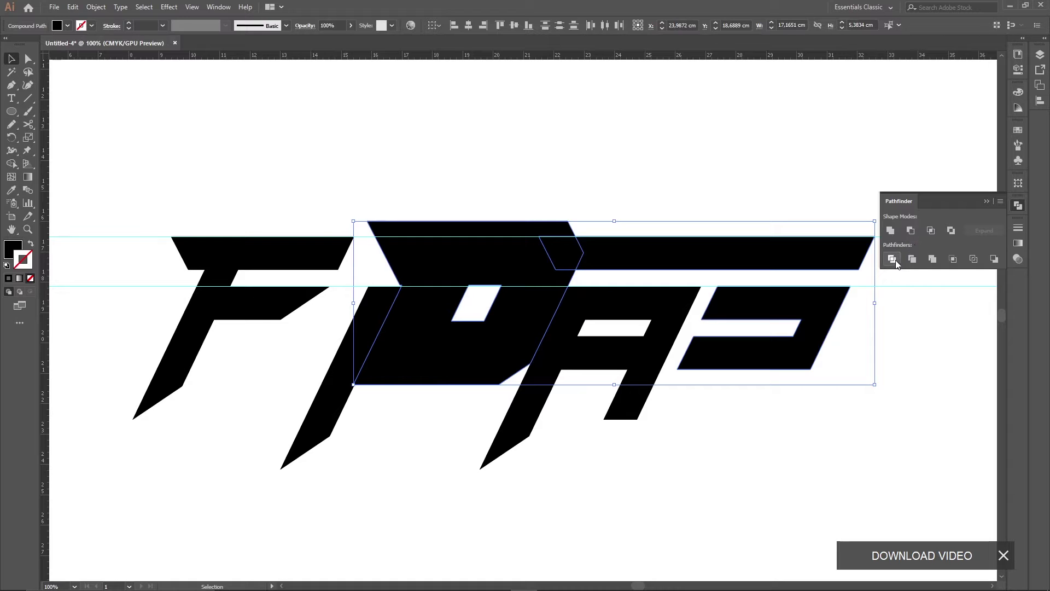
pyautogui.click(912, 259)
pyautogui.click(896, 348)
pyautogui.click(526, 259)
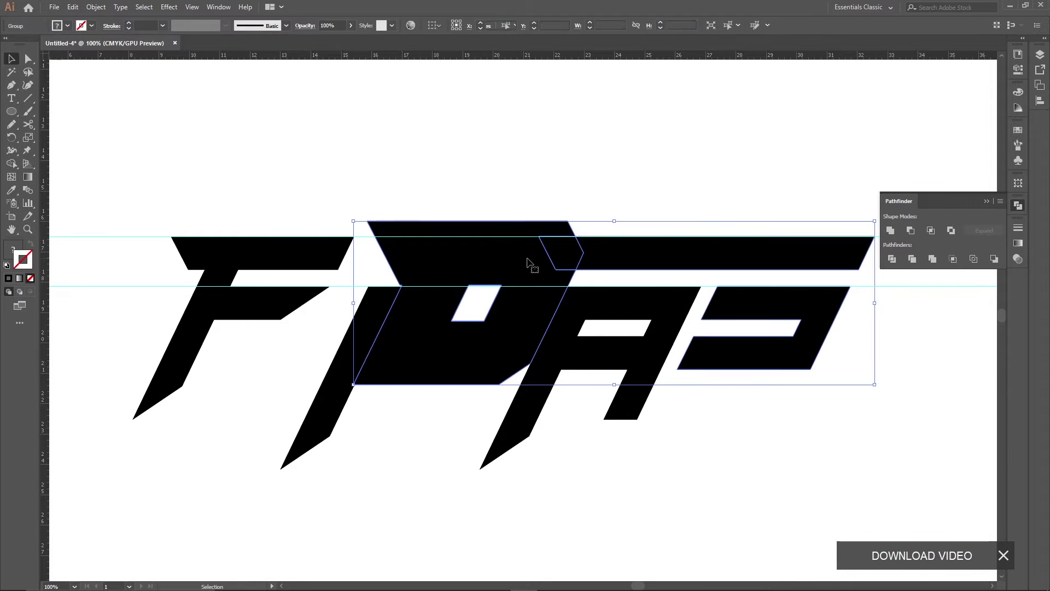
# - Ungroup the trimmed pieces and delete the leftover offset pieces around the D
pyautogui.rightClick(543, 256)
pyautogui.click(592, 347)
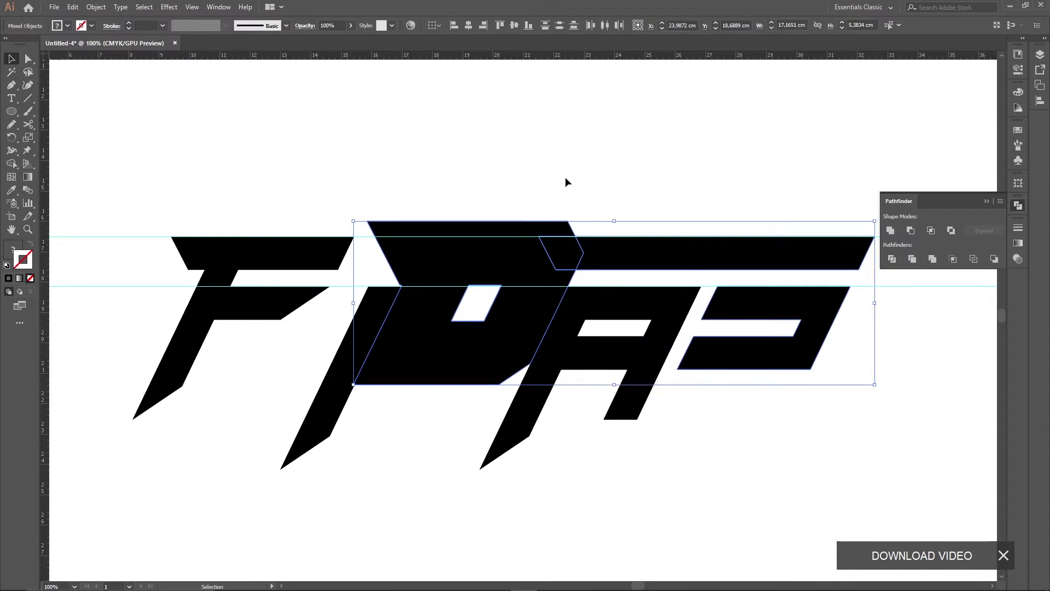
pyautogui.click(557, 247)
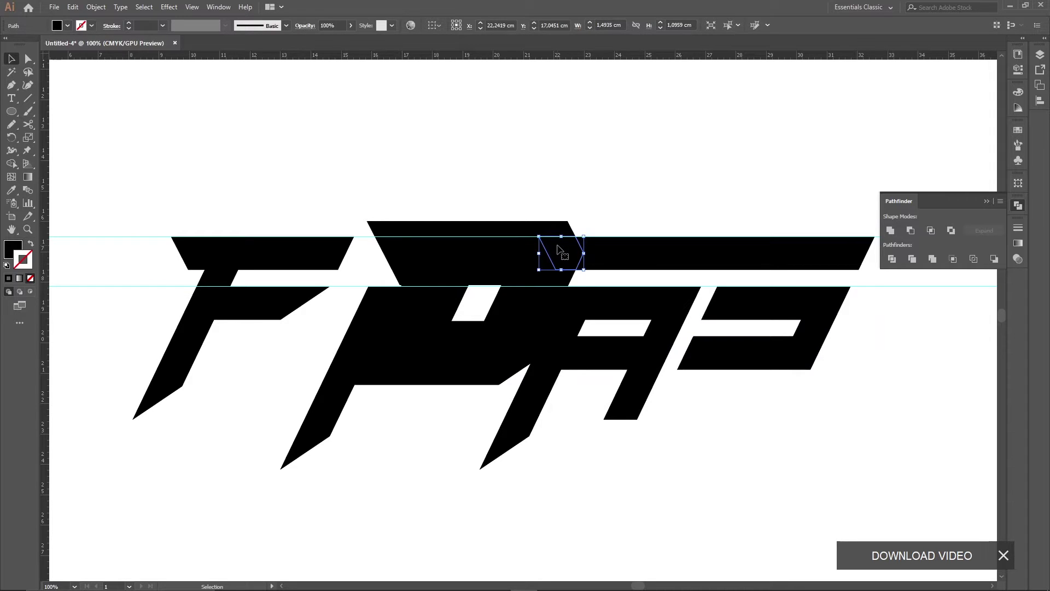
pyautogui.press('Delete')
pyautogui.click(542, 235)
pyautogui.press('Delete')
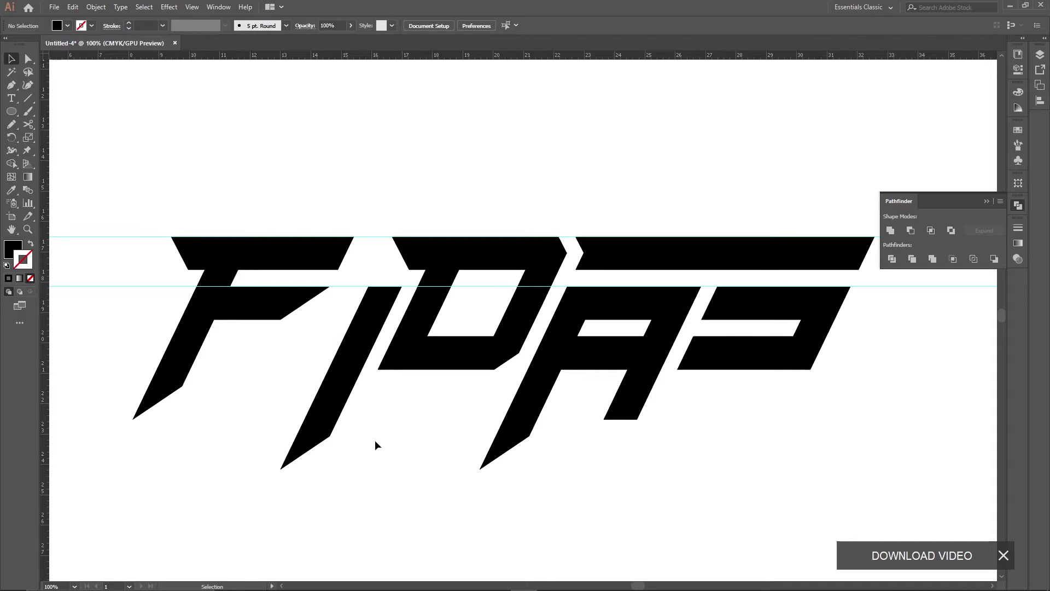
# - Nudge the F right and stretch its top bar rightwards toward the D
pyautogui.click(262, 323)
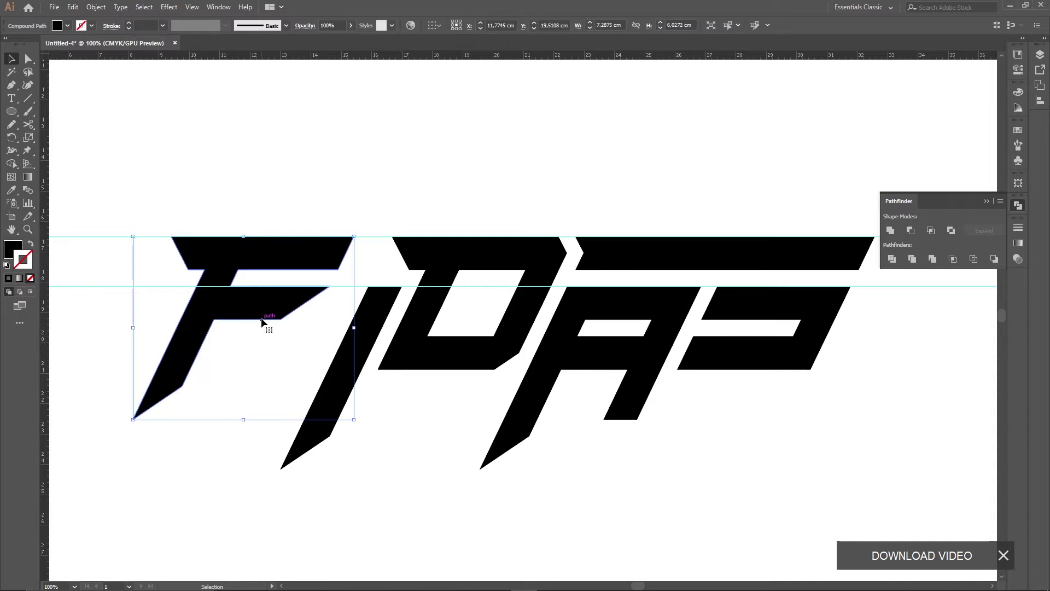
pyautogui.press('Right')
pyautogui.press('Right')
pyautogui.press('Right')
pyautogui.press('Right')
pyautogui.press('Right')
pyautogui.press('Right')
pyautogui.press('Right')
pyautogui.press('Right')
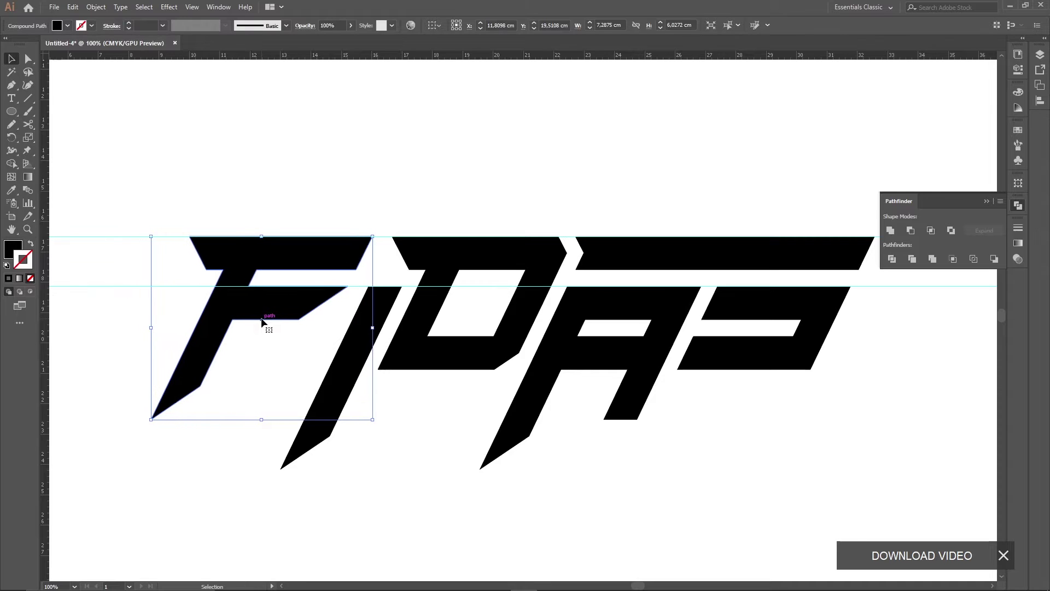
pyautogui.press('Right')
pyautogui.press('Right')
pyautogui.press('Right')
pyautogui.press('Right')
pyautogui.press('Right')
pyautogui.press('Right')
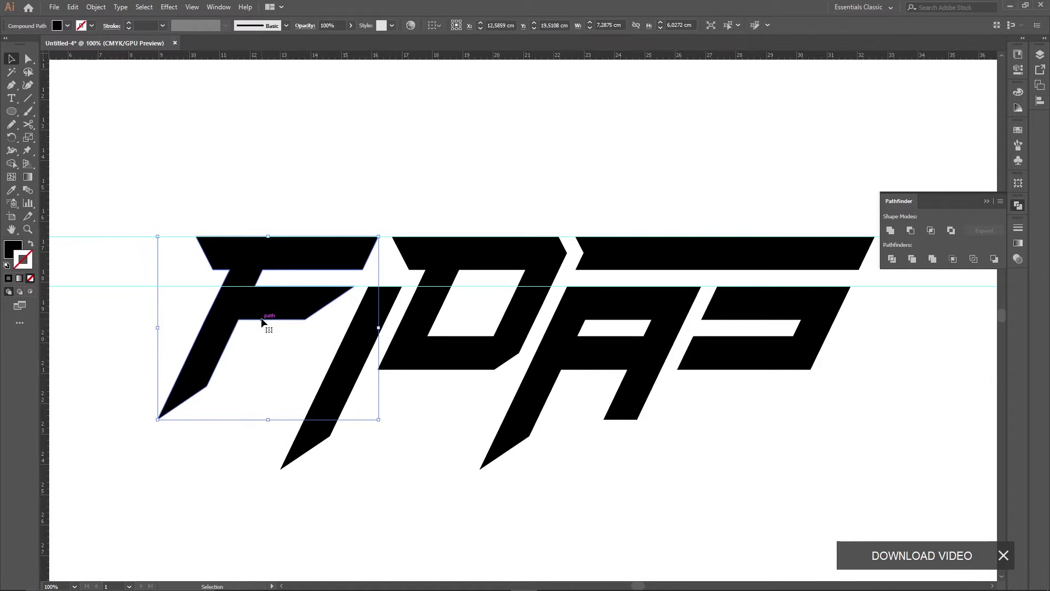
pyautogui.click(360, 205)
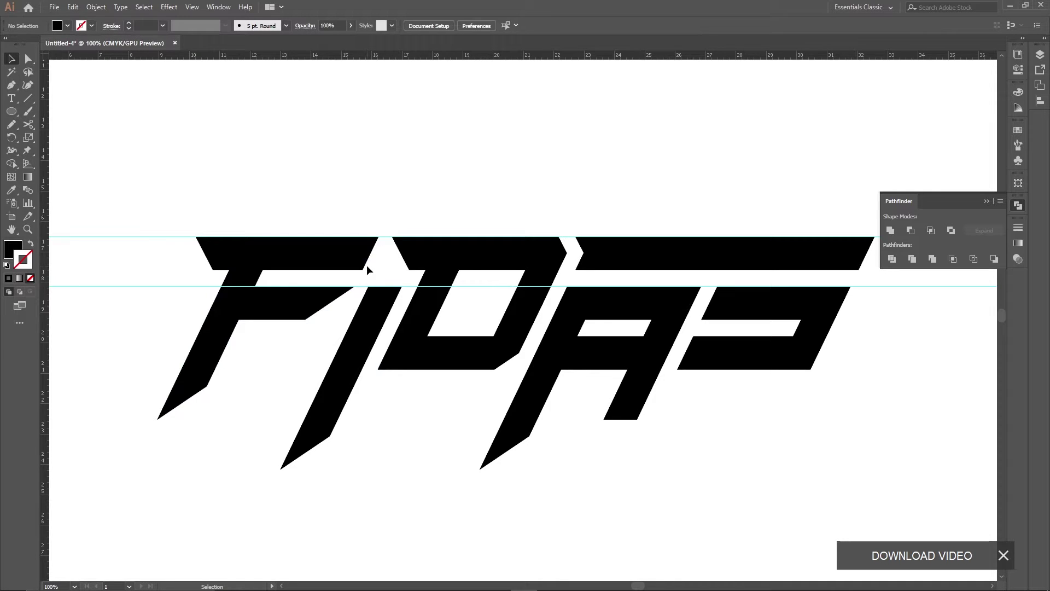
pyautogui.click(353, 266)
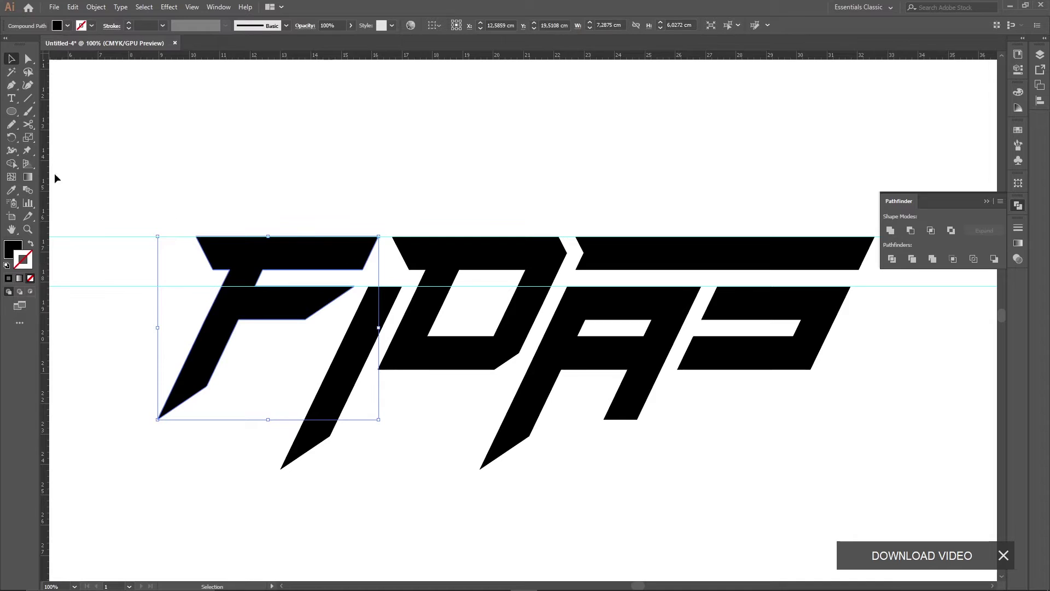
pyautogui.click(28, 58)
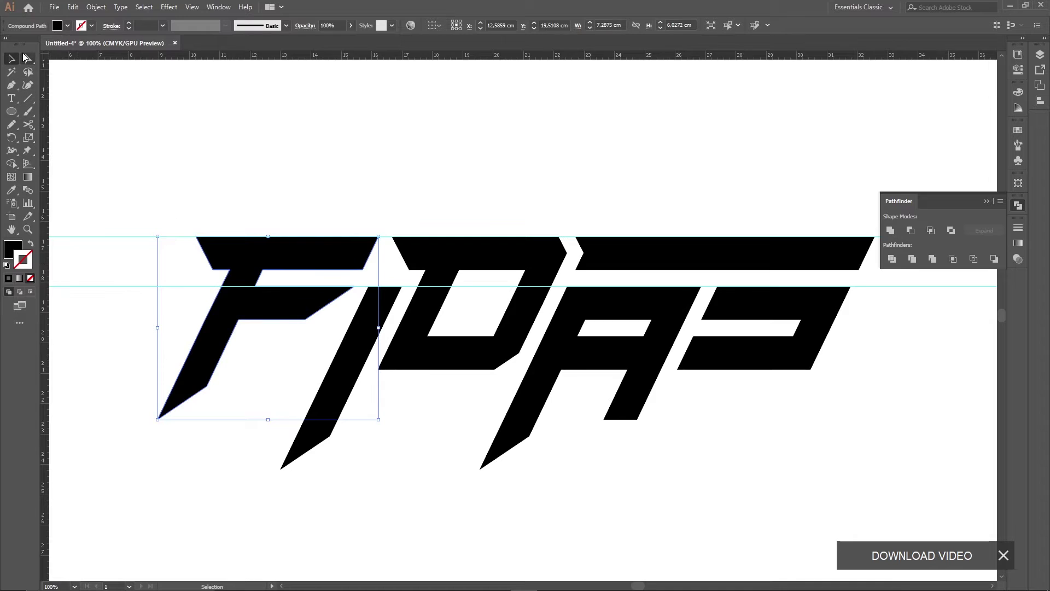
pyautogui.click(362, 270)
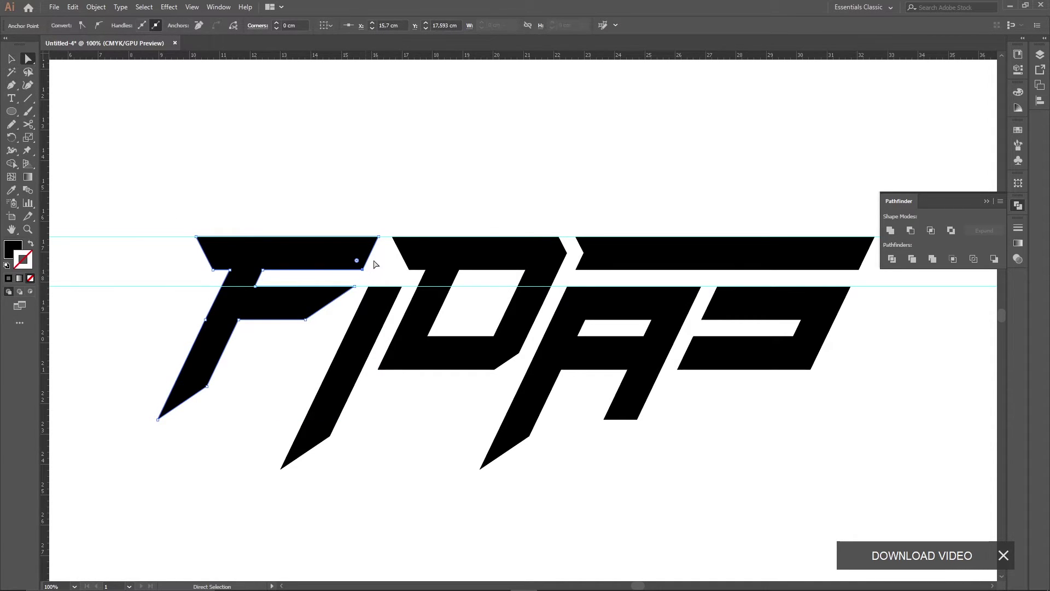
pyautogui.keyDown('shift'); pyautogui.click(378, 236); pyautogui.keyUp('shift')
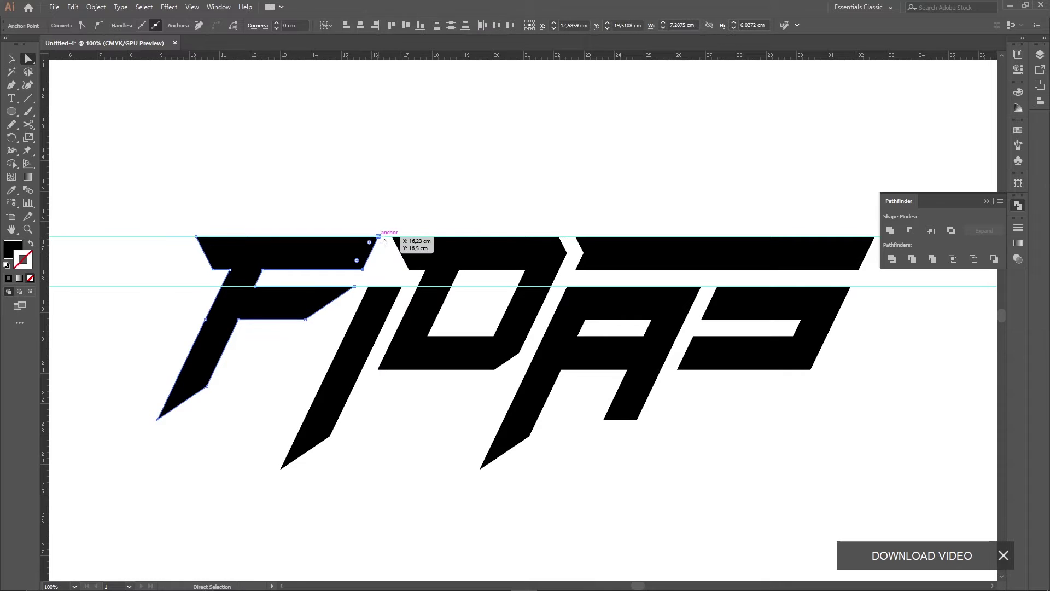
pyautogui.moveTo(384, 239); pyautogui.dragTo(440, 239)
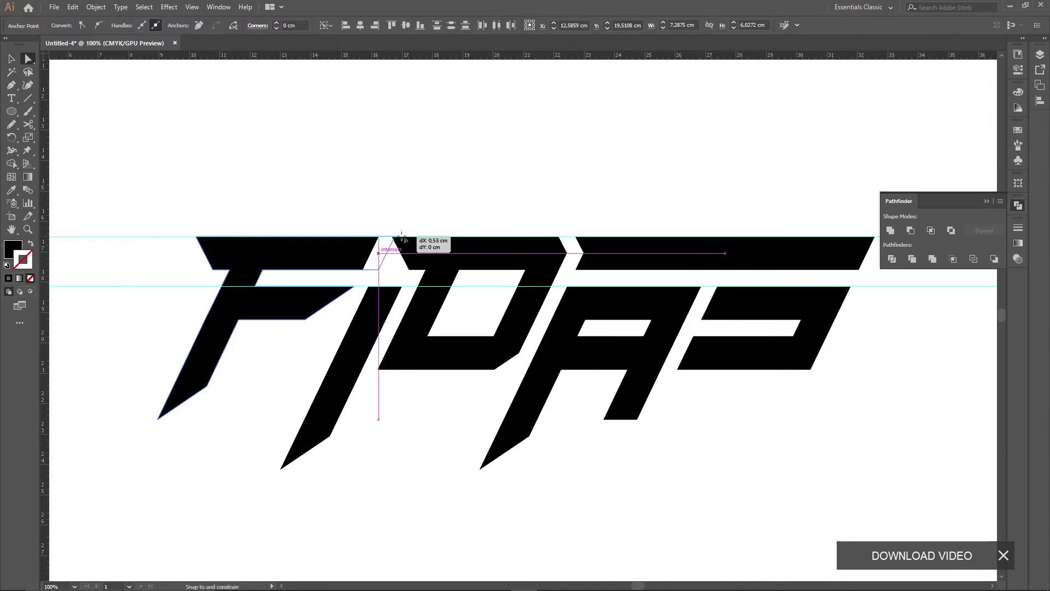
pyautogui.click(426, 203)
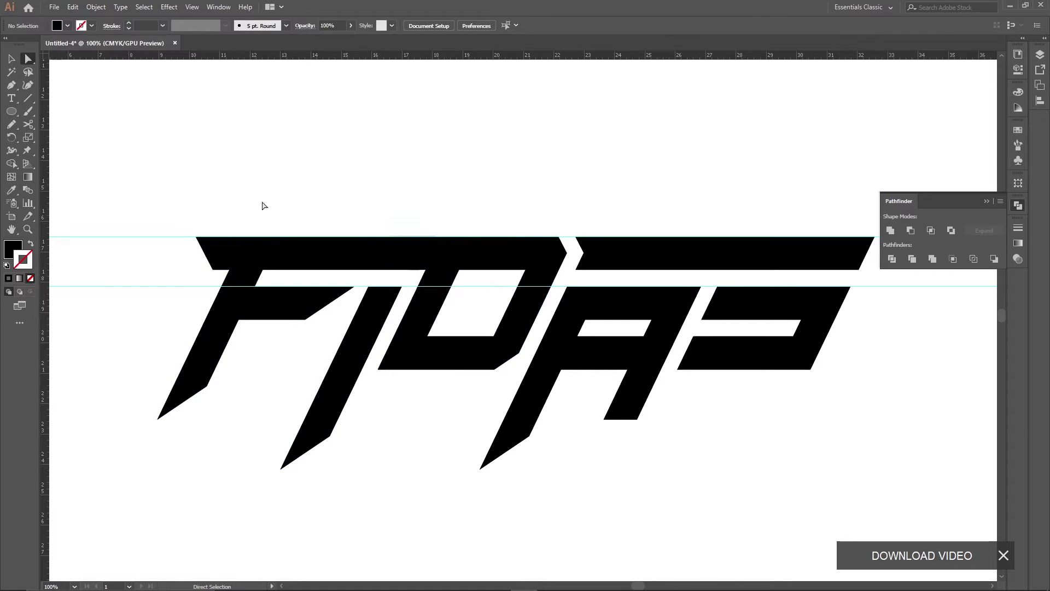
# - Select the F and D shapes together, then clear the selection
pyautogui.click(12, 58)
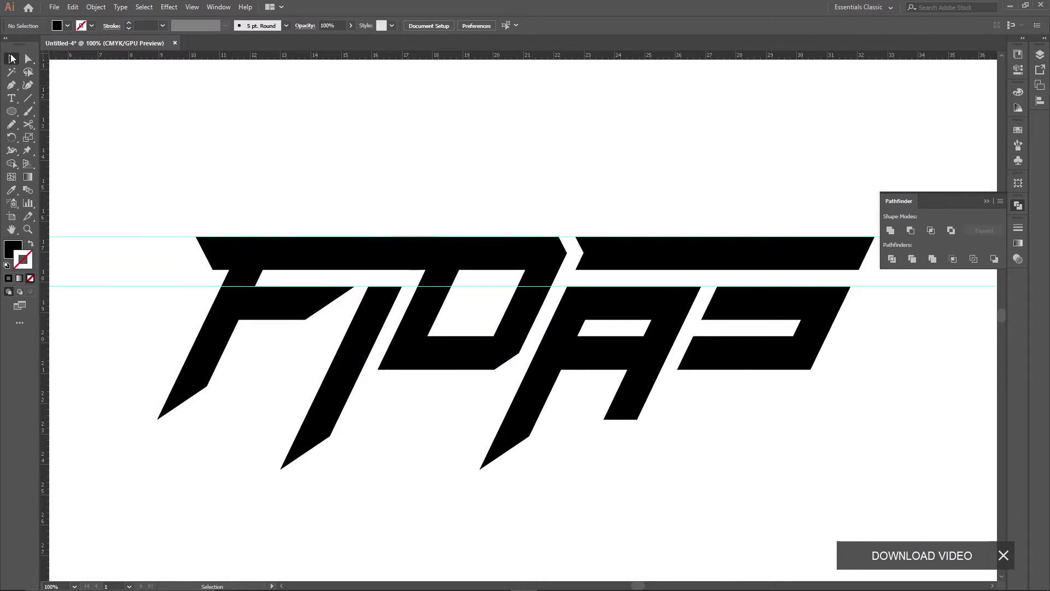
pyautogui.click(377, 265)
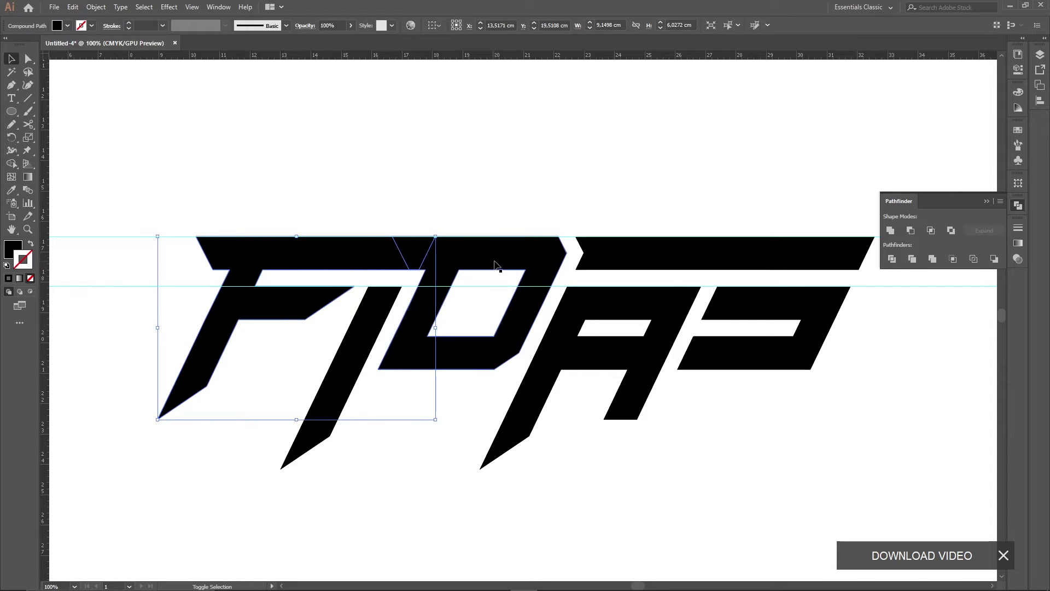
pyautogui.keyDown('shift'); pyautogui.click(495, 265); pyautogui.keyUp('shift')
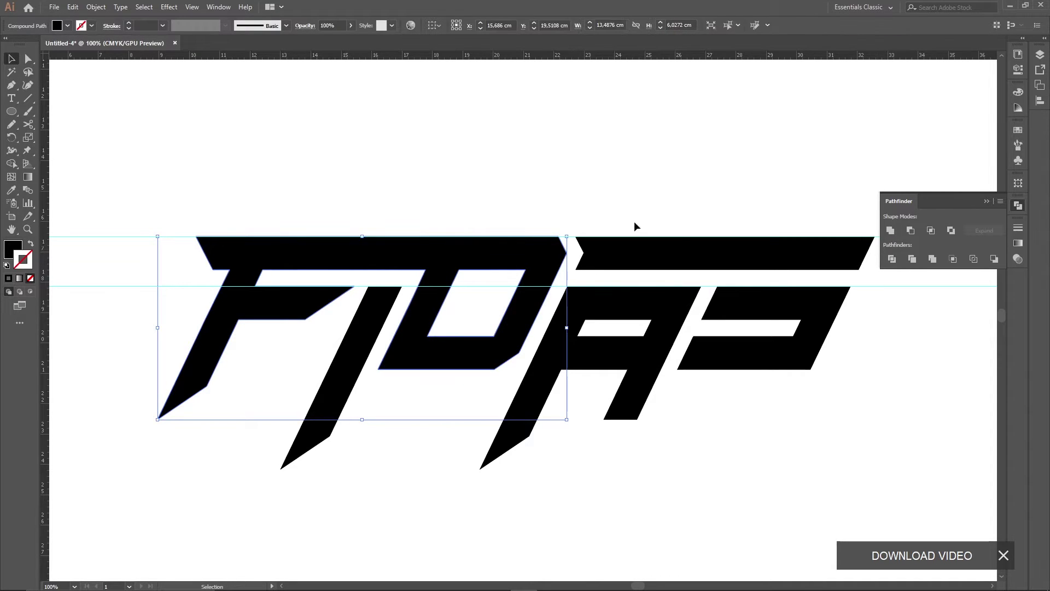
pyautogui.click(561, 189)
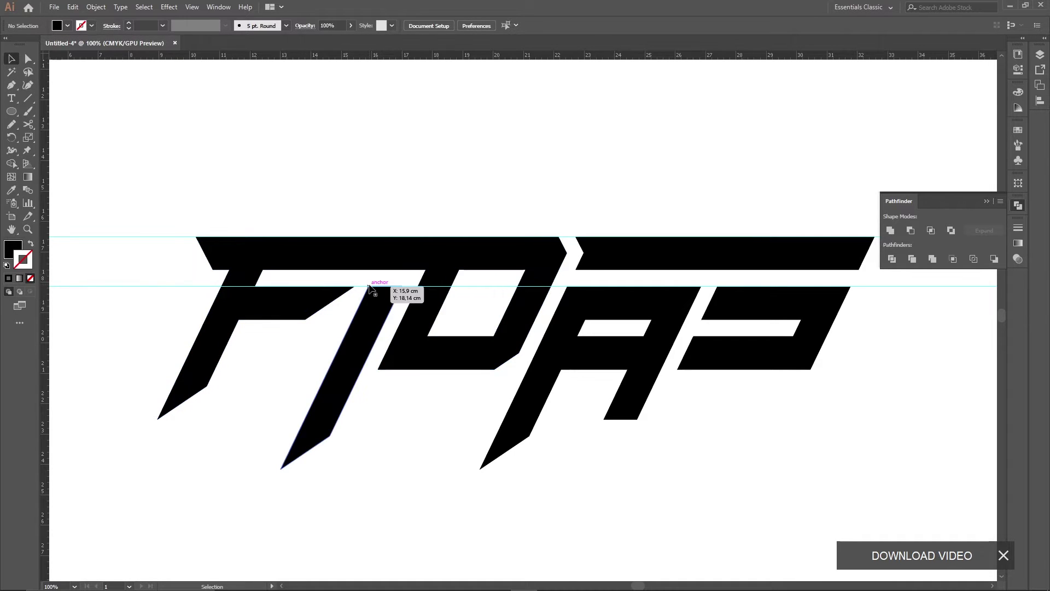
# - Draw a small circle above the letters and fill it with magenta
pyautogui.click(12, 112)
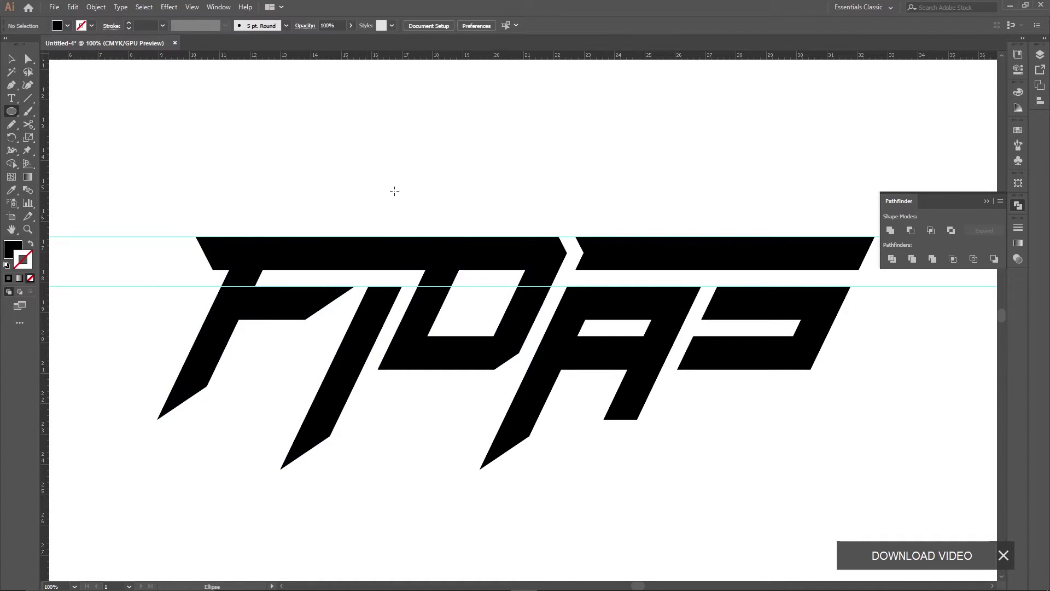
pyautogui.moveTo(375, 191); pyautogui.dragTo(404, 219)
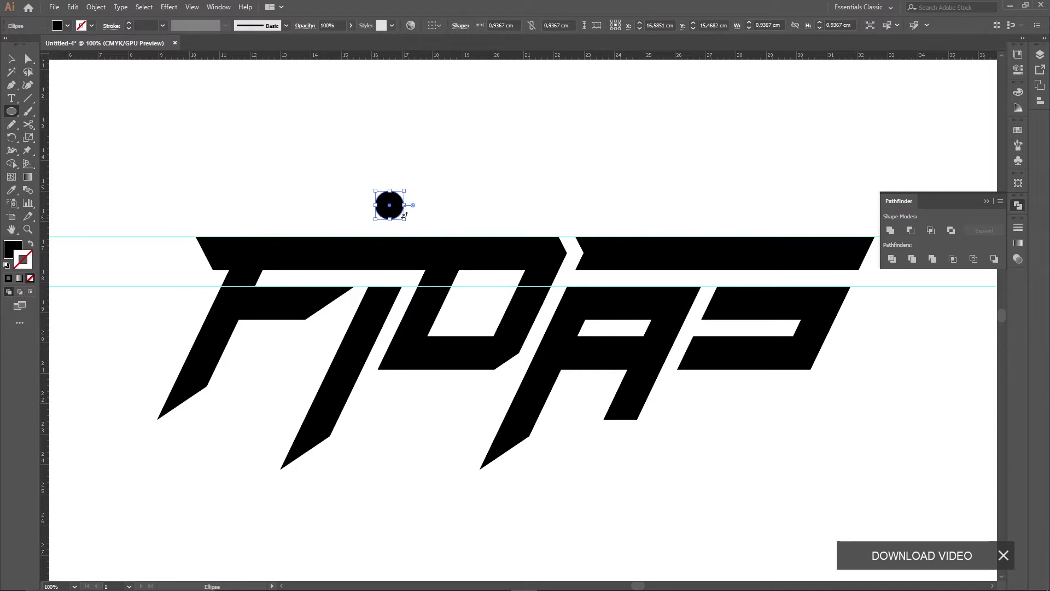
pyautogui.press('v')
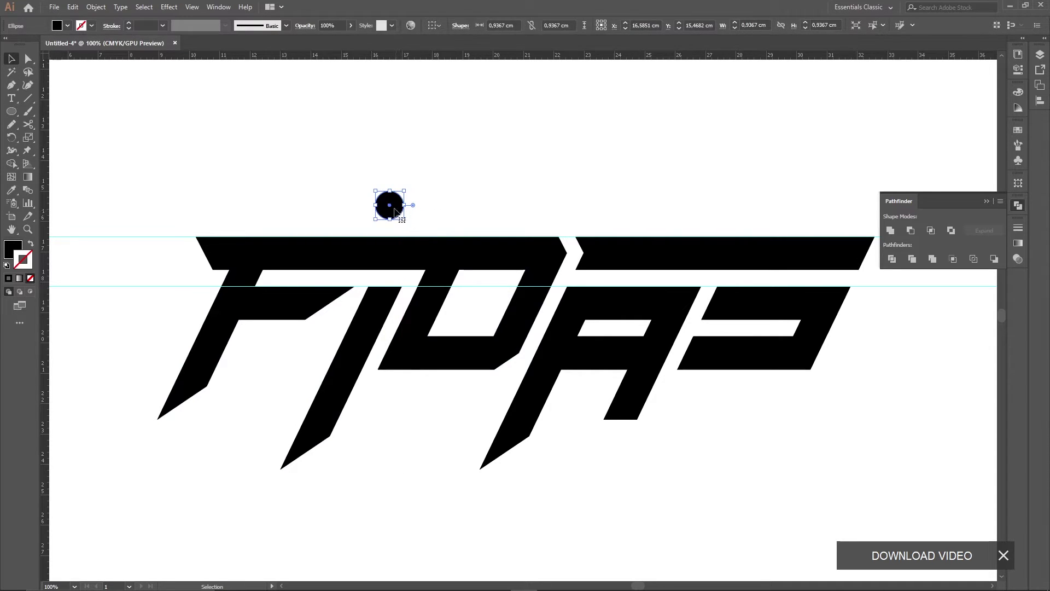
pyautogui.doubleClick(13, 250)
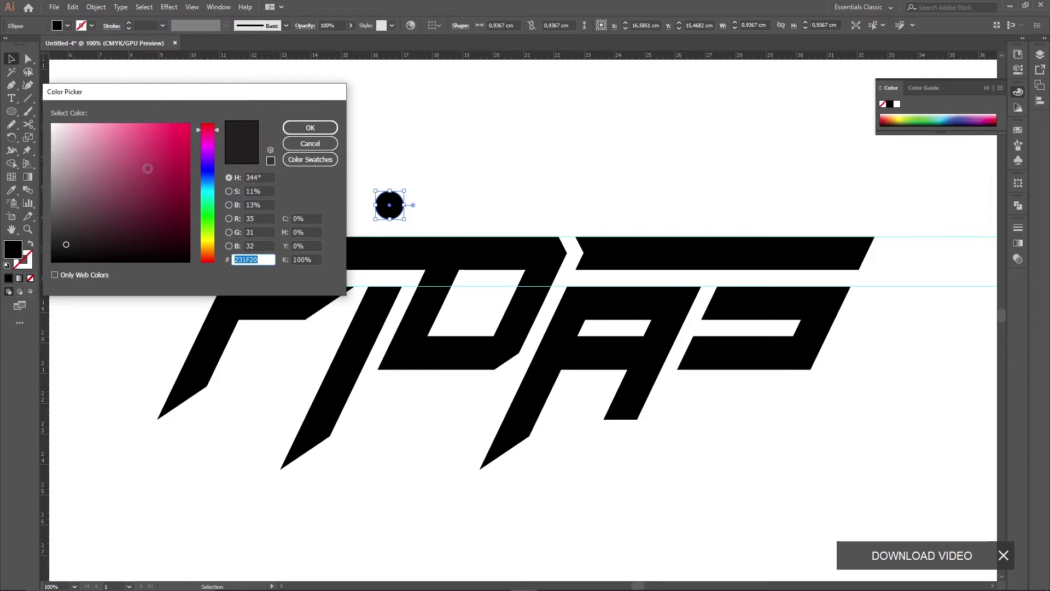
pyautogui.moveTo(143, 169); pyautogui.dragTo(64, 246)
pyautogui.click(166, 162)
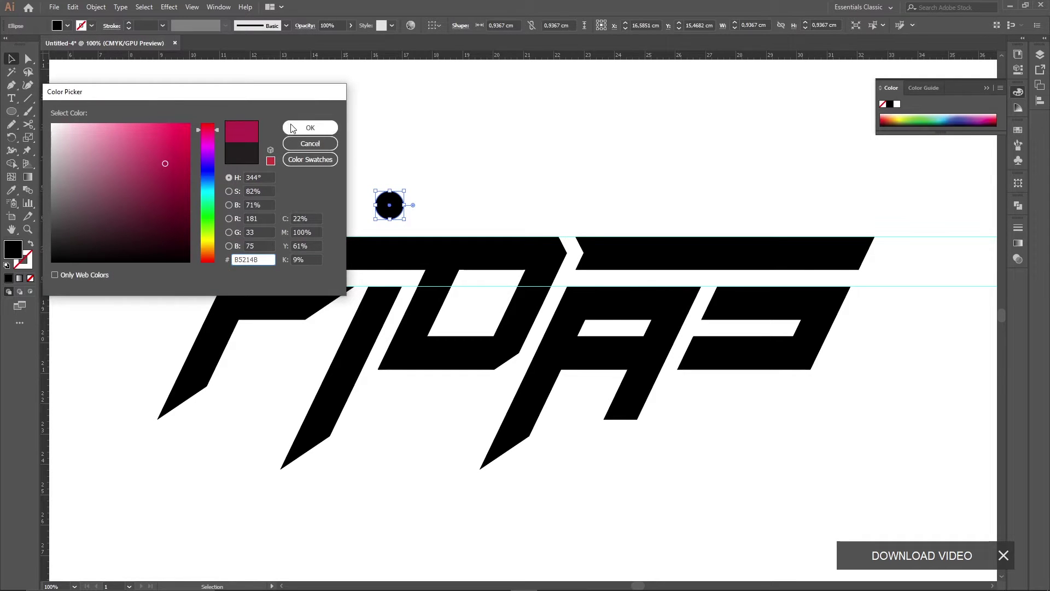
pyautogui.click(310, 128)
# - Move the magenta circle down onto the top bar above the I
pyautogui.moveTo(396, 219)
pyautogui.mouseDown()
pyautogui.moveTo(398, 266)
pyautogui.moveTo(399, 255)
pyautogui.mouseUp()
pyautogui.click(413, 227)
pyautogui.click(425, 217)
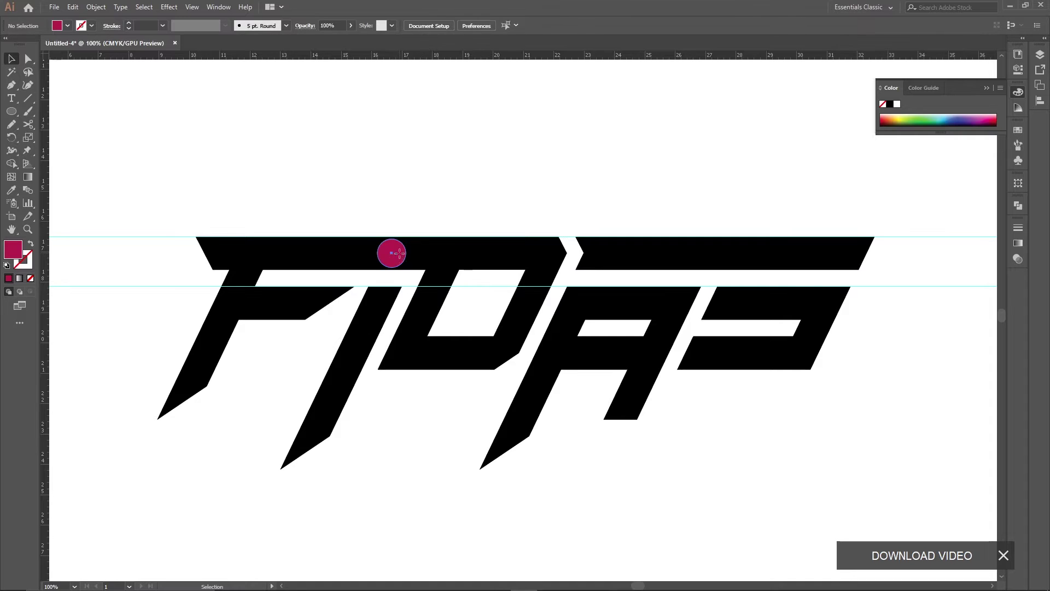
pyautogui.click(398, 253)
# - Cut a 0.5 cm offset circle around the dot out of the letters with Minus Front
pyautogui.click(96, 7)
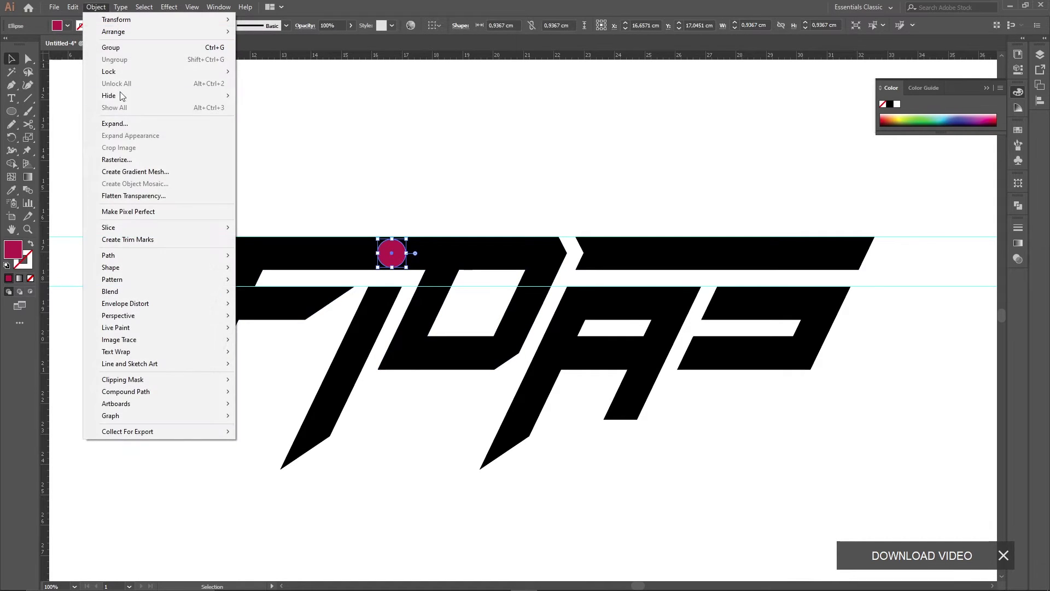
pyautogui.moveTo(108, 255)
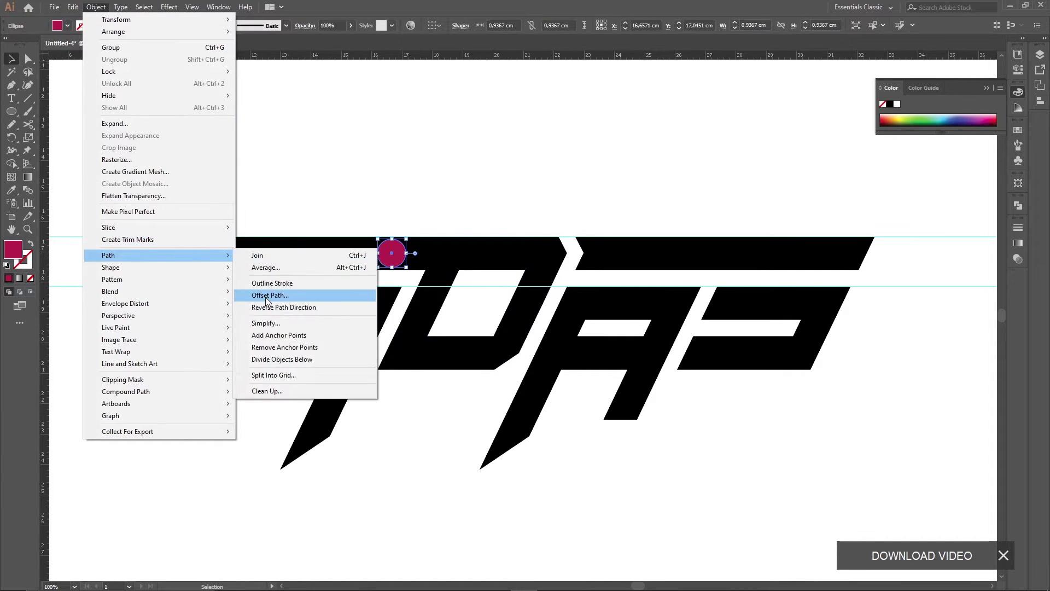
pyautogui.click(267, 295)
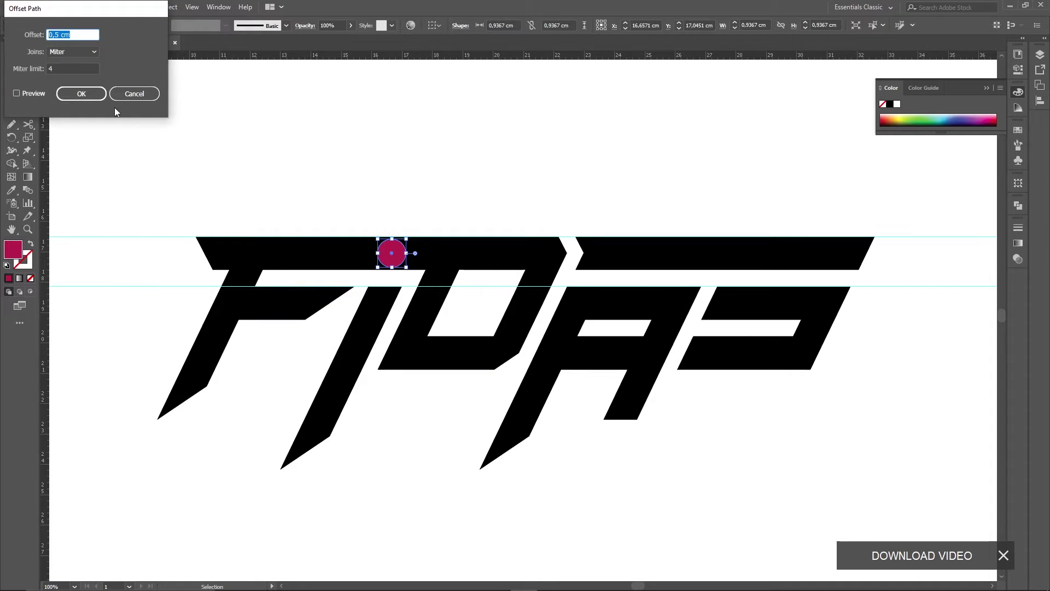
pyautogui.click(17, 94)
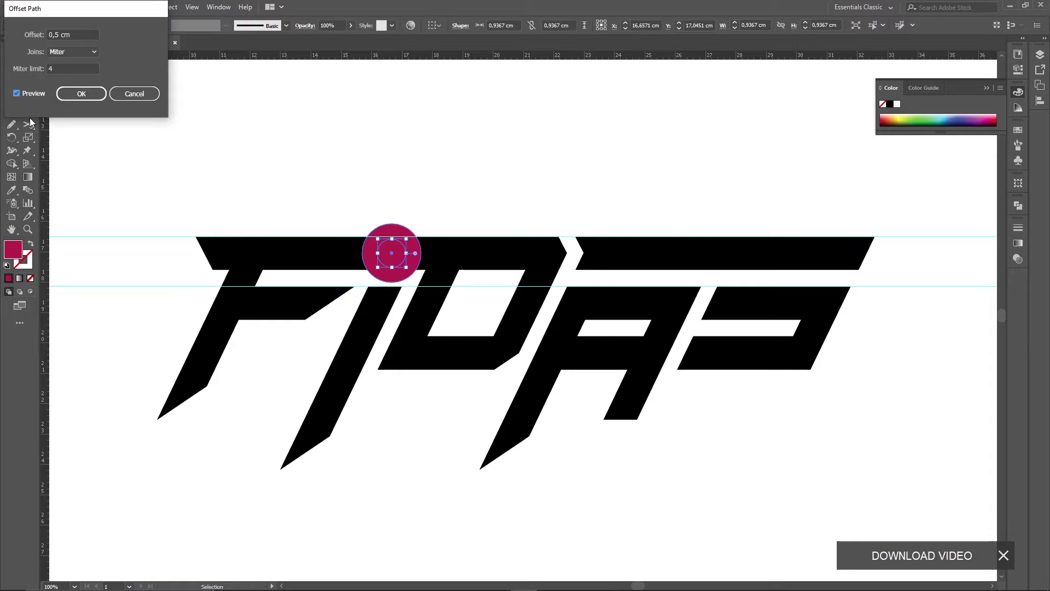
pyautogui.click(81, 95)
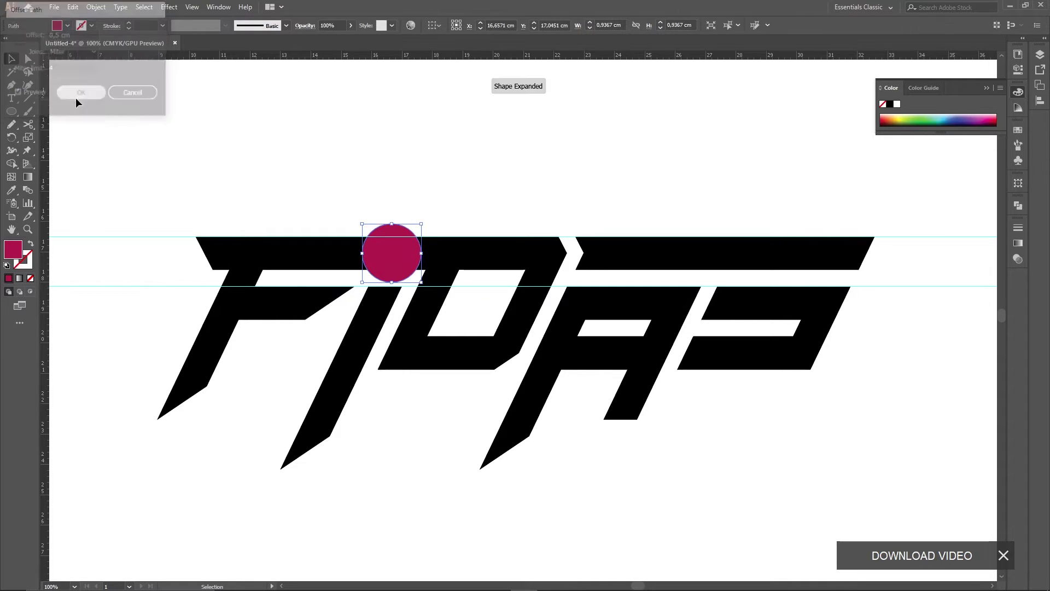
pyautogui.keyDown('shift'); pyautogui.click(482, 272); pyautogui.keyUp('shift')
pyautogui.click(1017, 205)
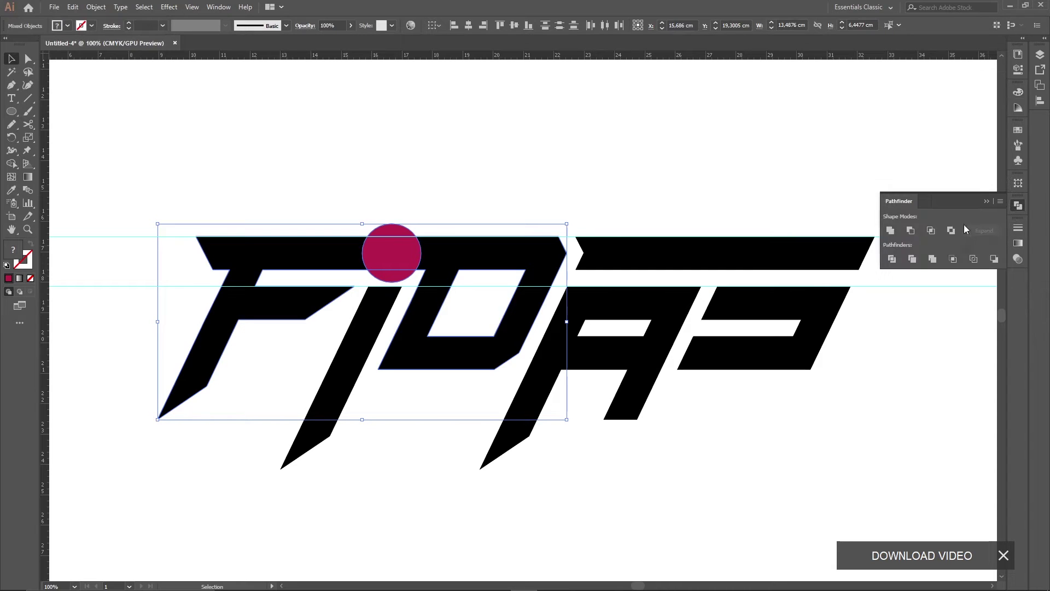
pyautogui.click(910, 230)
pyautogui.click(410, 255)
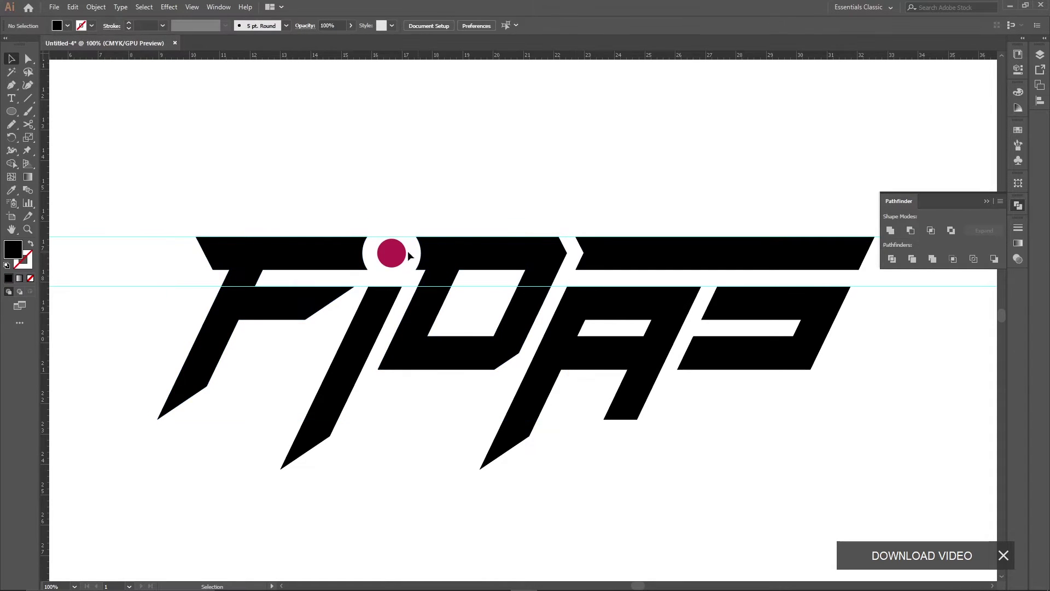
# - Make the dot black like the letters and enlarge it slightly
pyautogui.press('i')
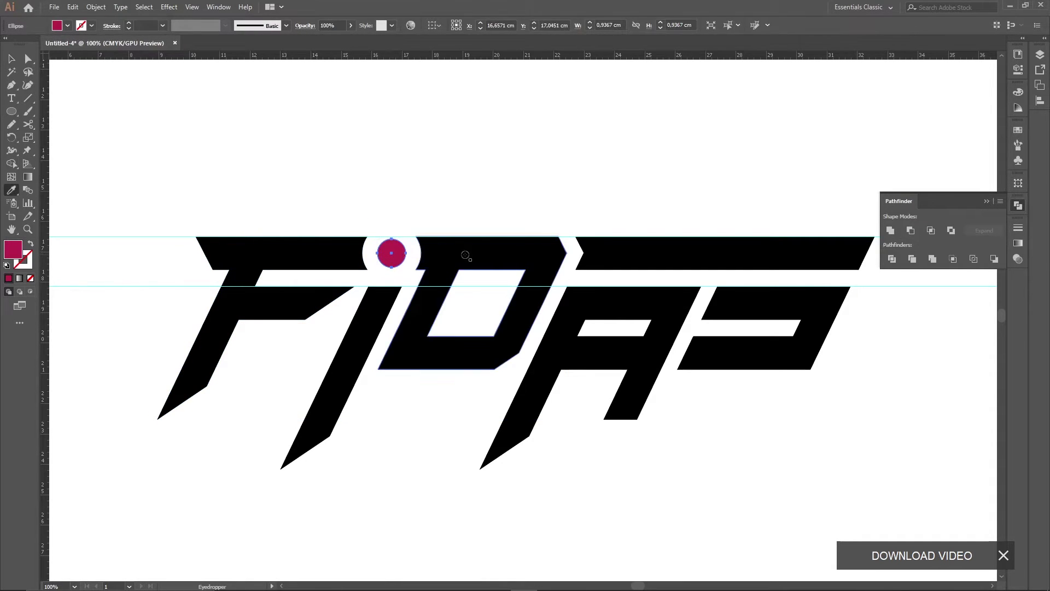
pyautogui.click(465, 255)
pyautogui.press('v')
pyautogui.click(459, 187)
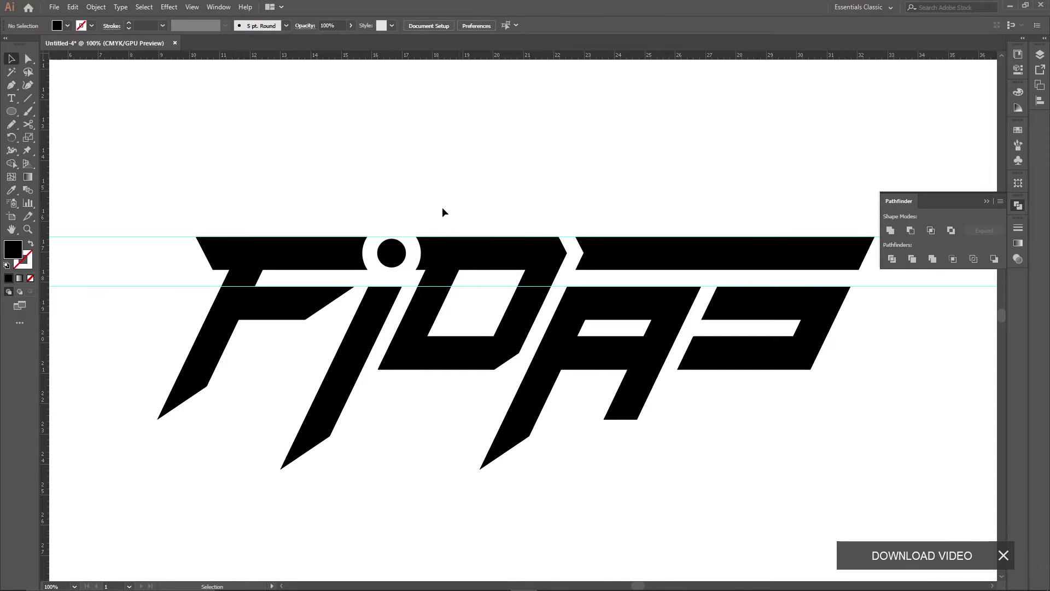
pyautogui.click(391, 254)
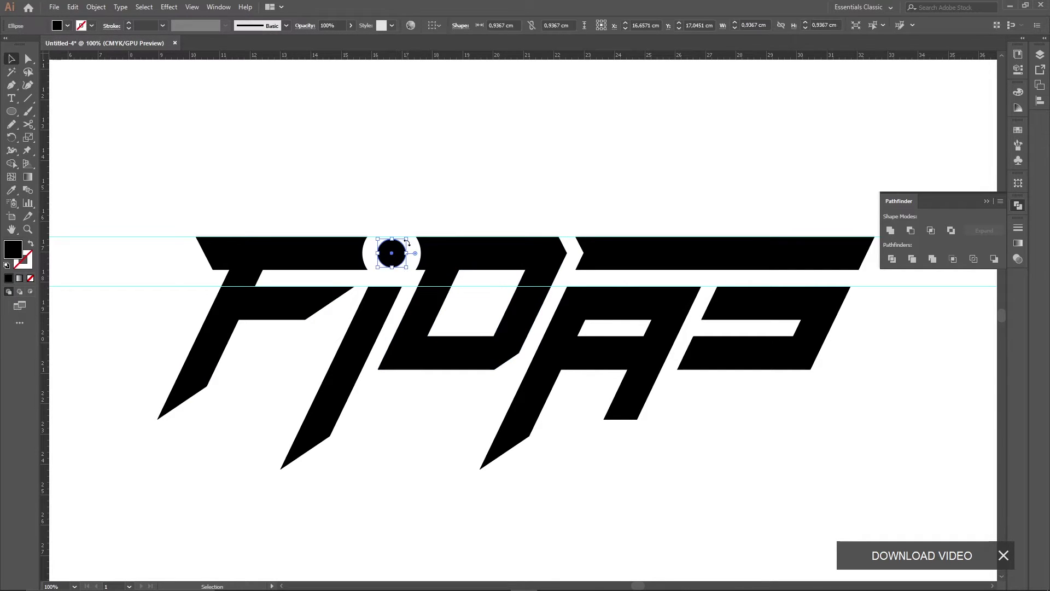
pyautogui.moveTo(408, 241); pyautogui.dragTo(410, 237)
pyautogui.click(425, 211)
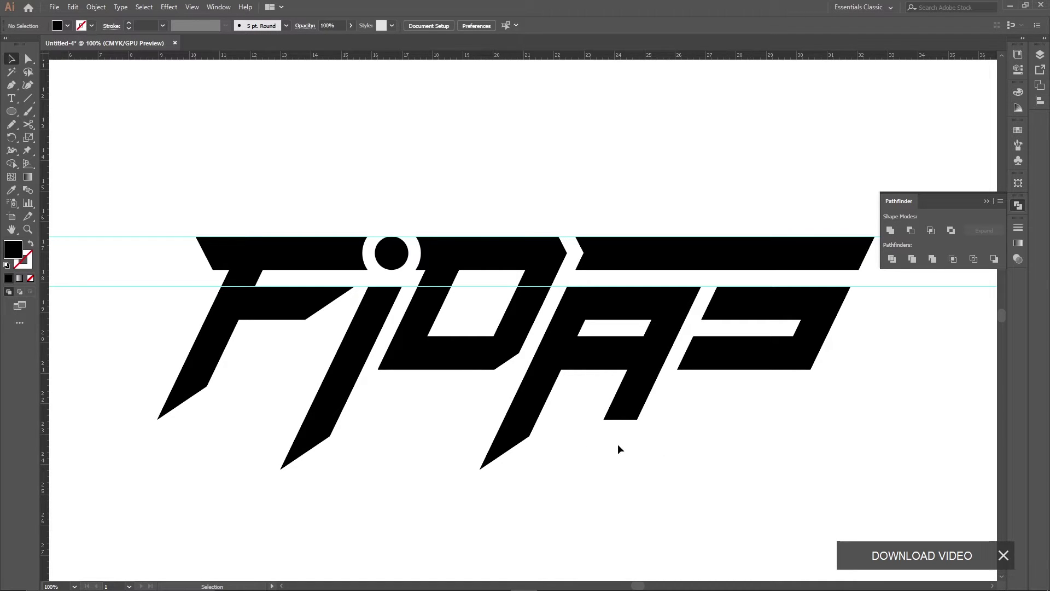
# - Draw a wide rectangle spanning the word and position it just below the letter bottoms
pyautogui.click(12, 112)
pyautogui.moveTo(13, 115); pyautogui.dragTo(44, 112)
pyautogui.moveTo(128, 381); pyautogui.dragTo(701, 490)
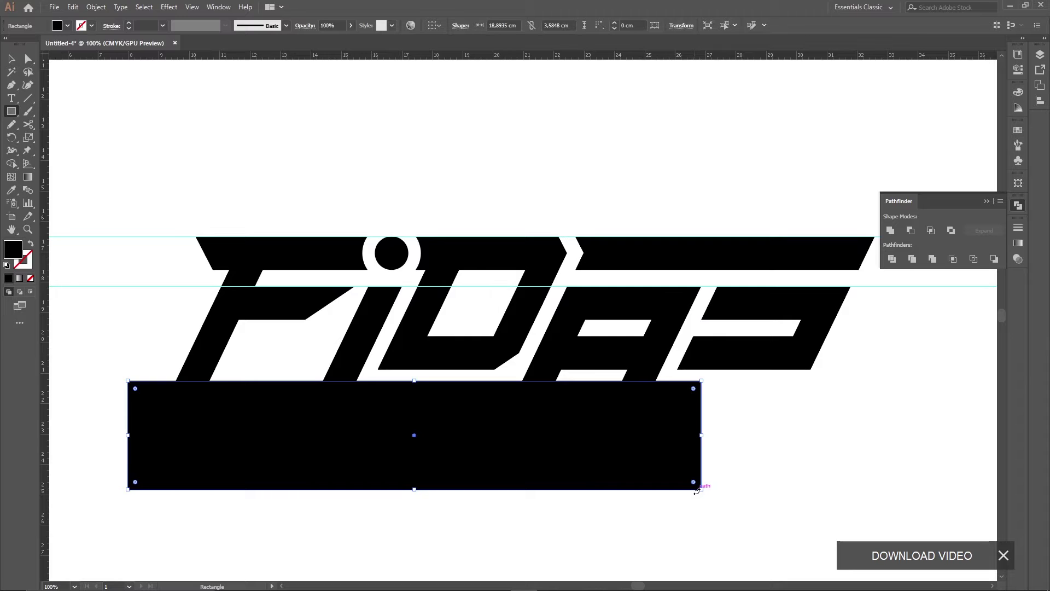
pyautogui.press('v')
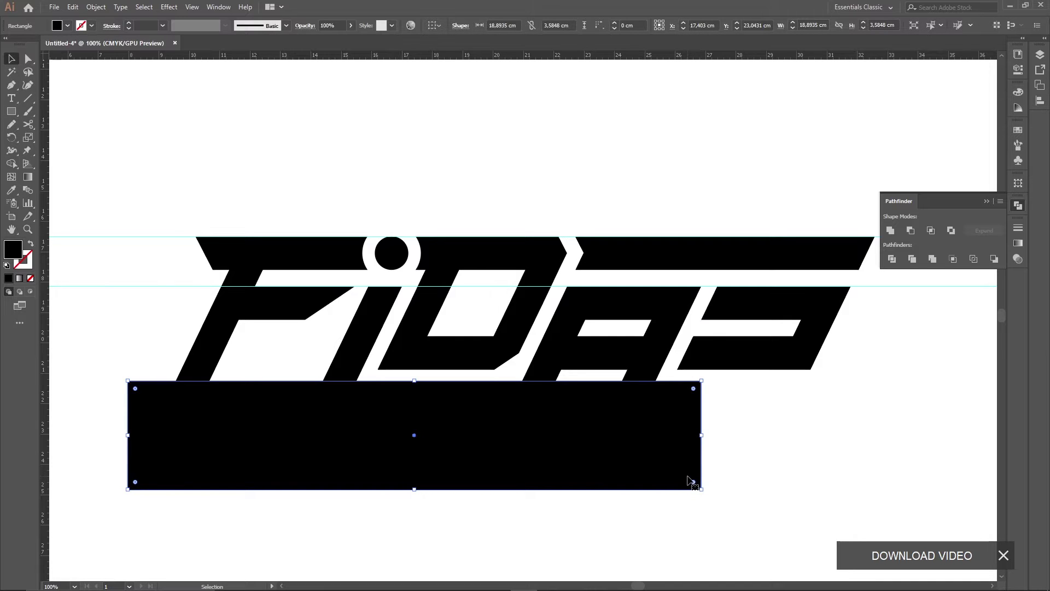
pyautogui.press('Down')
pyautogui.press('Down')
pyautogui.press('Down')
pyautogui.press('Down')
pyautogui.press('Down')
pyautogui.press('Down')
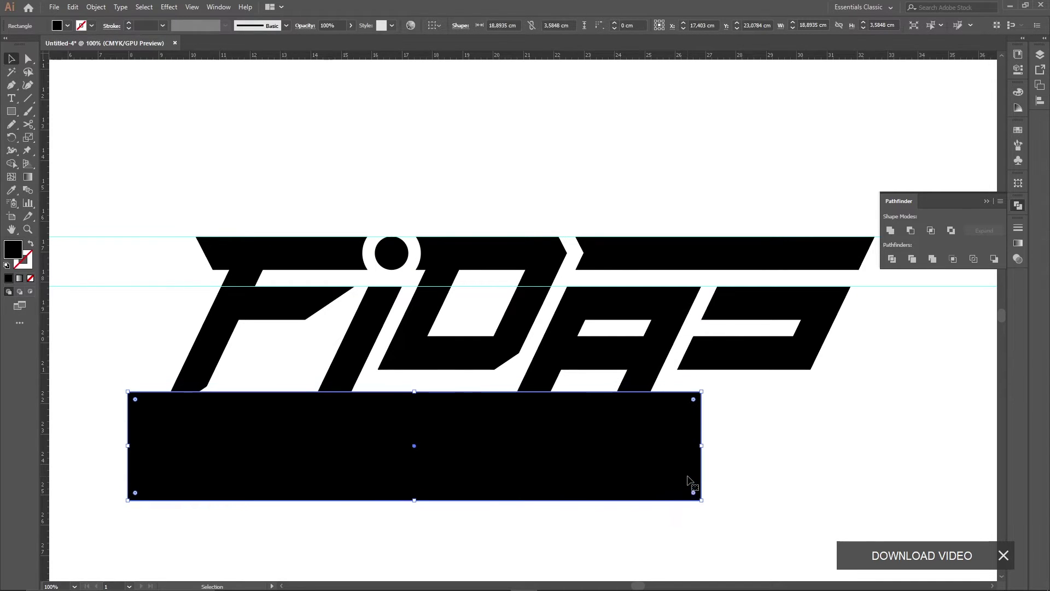
pyautogui.press('Down')
pyautogui.press('Down')
pyautogui.press('Down')
pyautogui.press('Up')
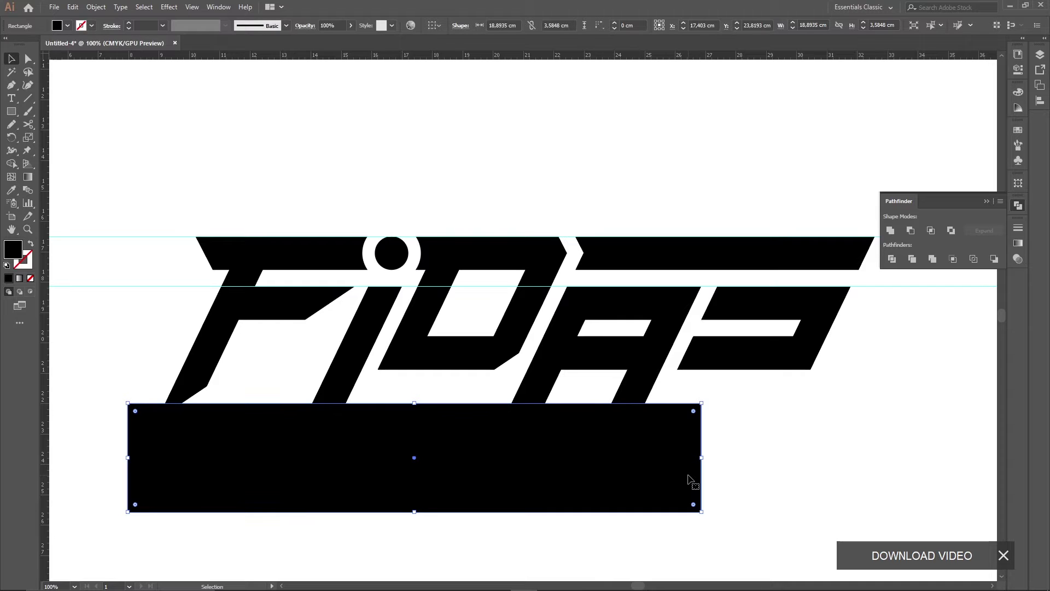
pyautogui.press('Up')
pyautogui.click(616, 471)
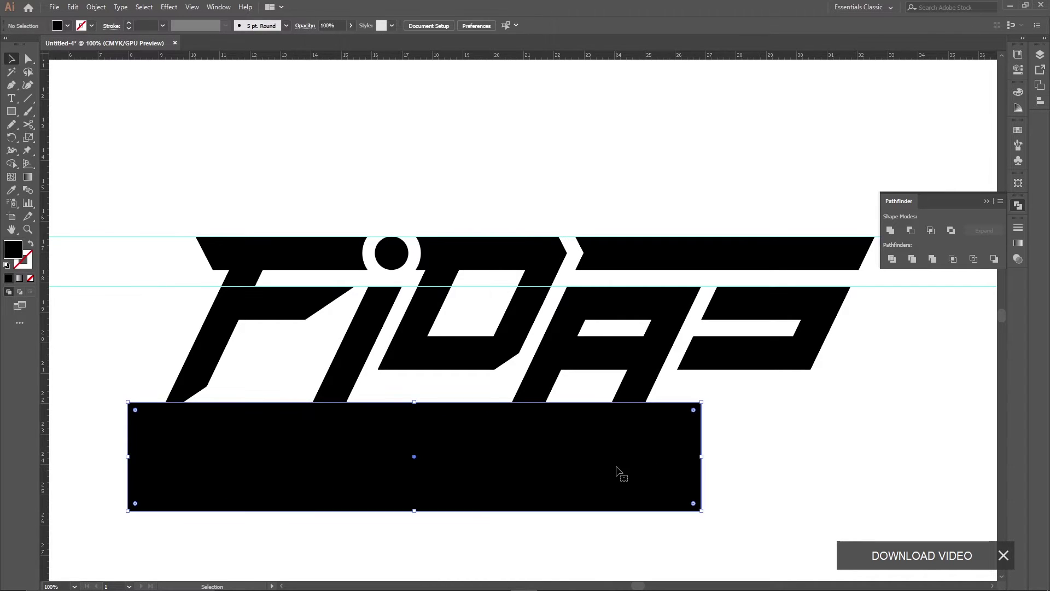
pyautogui.moveTo(569, 460); pyautogui.dragTo(632, 531)
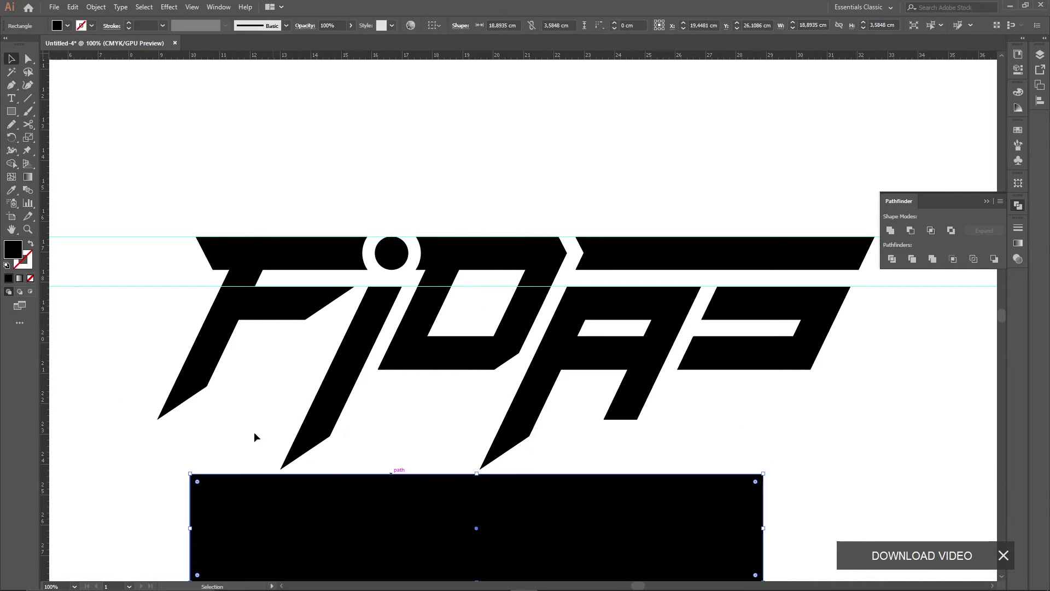
# - Drag the bottom anchors of the F, I and A legs down toward the rectangle
pyautogui.click(228, 422)
pyautogui.press('a')
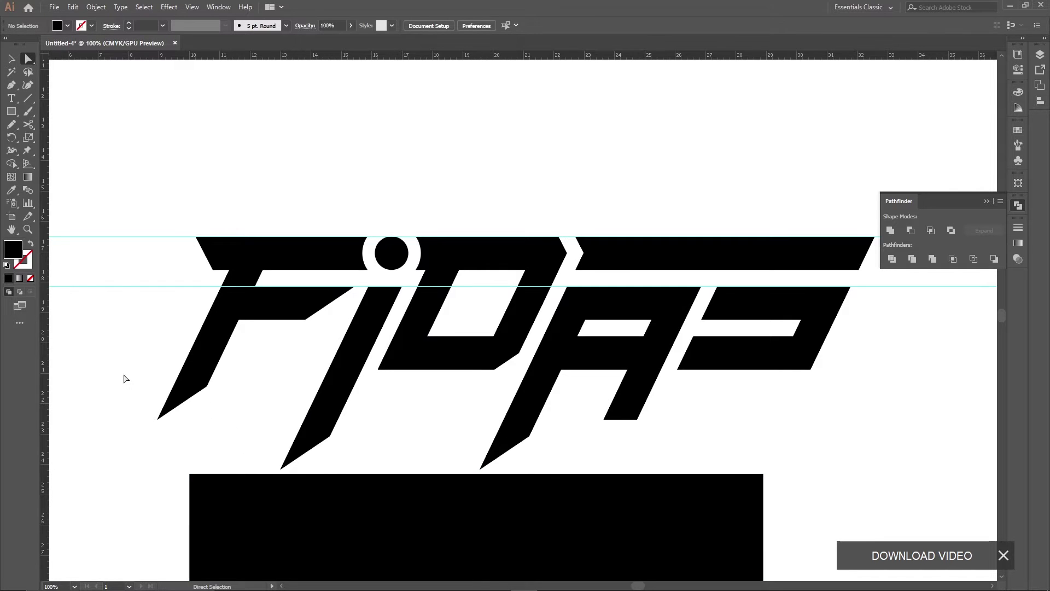
pyautogui.moveTo(132, 359)
pyautogui.mouseDown()
pyautogui.moveTo(207, 411)
pyautogui.moveTo(179, 439)
pyautogui.mouseUp()
pyautogui.click(207, 386)
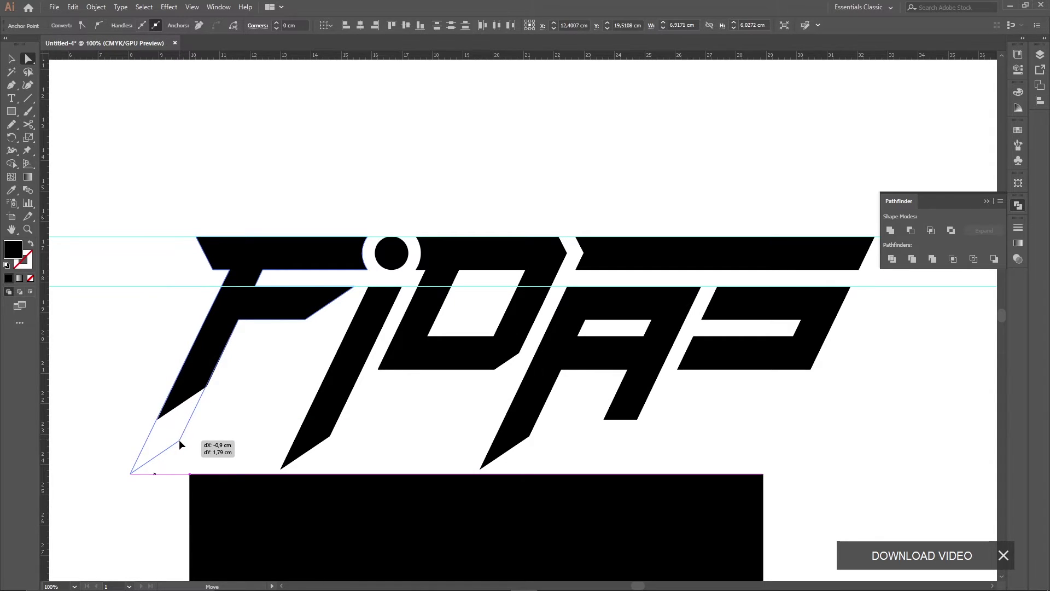
pyautogui.moveTo(180, 441); pyautogui.dragTo(180, 440)
pyautogui.click(229, 410)
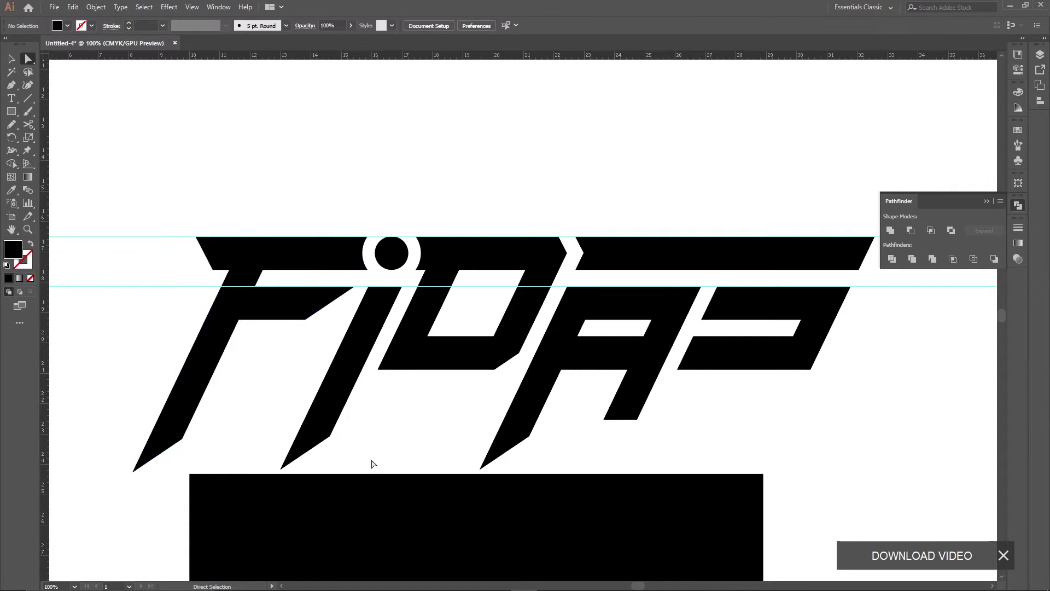
pyautogui.moveTo(331, 437); pyautogui.dragTo(323, 449)
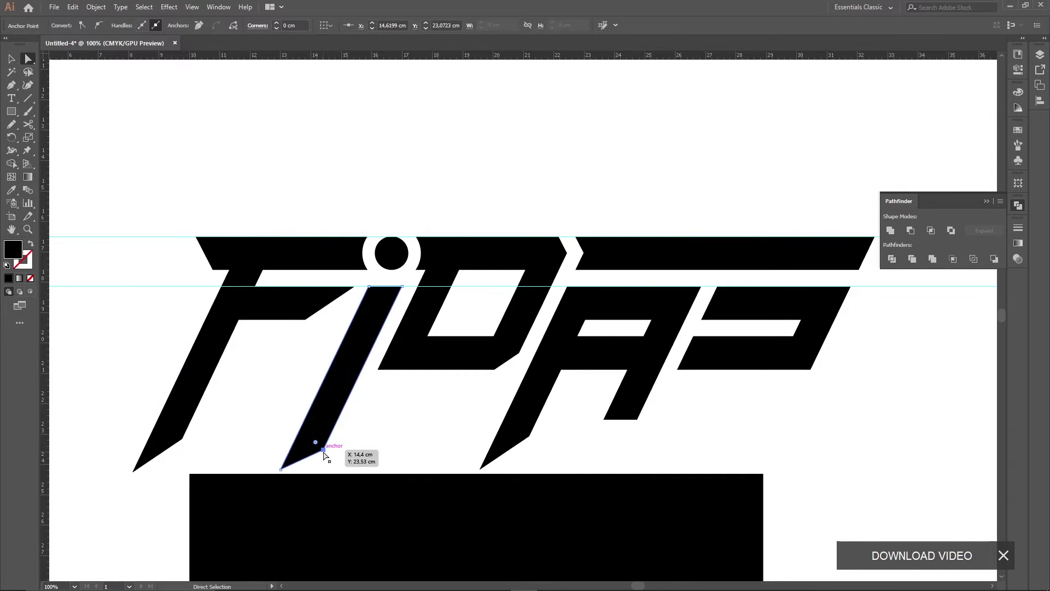
pyautogui.click(531, 436)
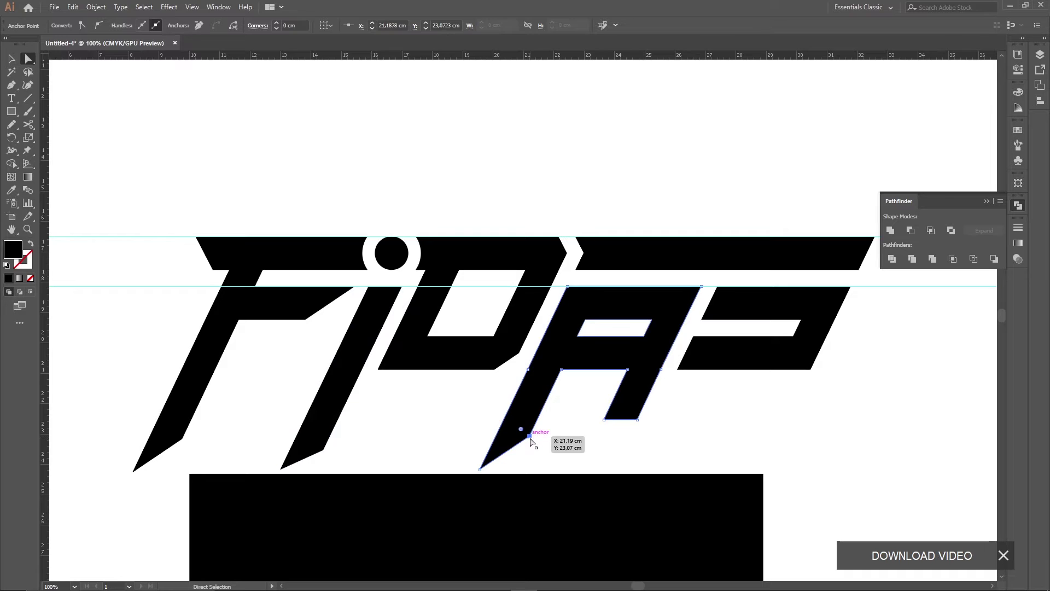
pyautogui.moveTo(528, 436); pyautogui.dragTo(520, 454)
# - Move the black rectangle up and left so it overlaps the F, I and A tips
pyautogui.click(547, 445)
pyautogui.press('v')
pyautogui.click(557, 528)
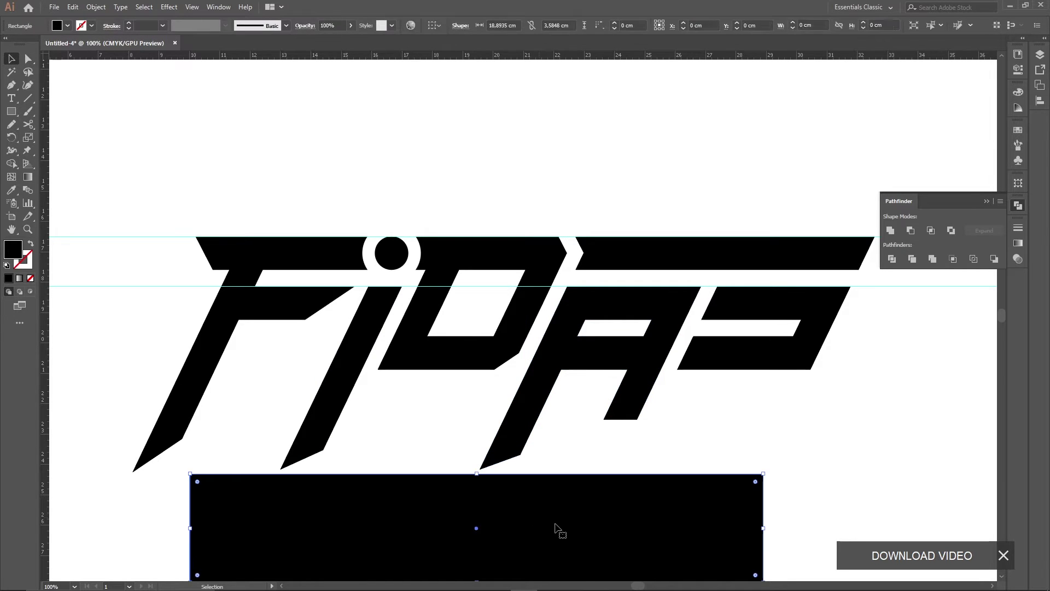
pyautogui.moveTo(561, 537)
pyautogui.mouseDown()
pyautogui.moveTo(534, 485)
pyautogui.moveTo(496, 485)
pyautogui.mouseUp()
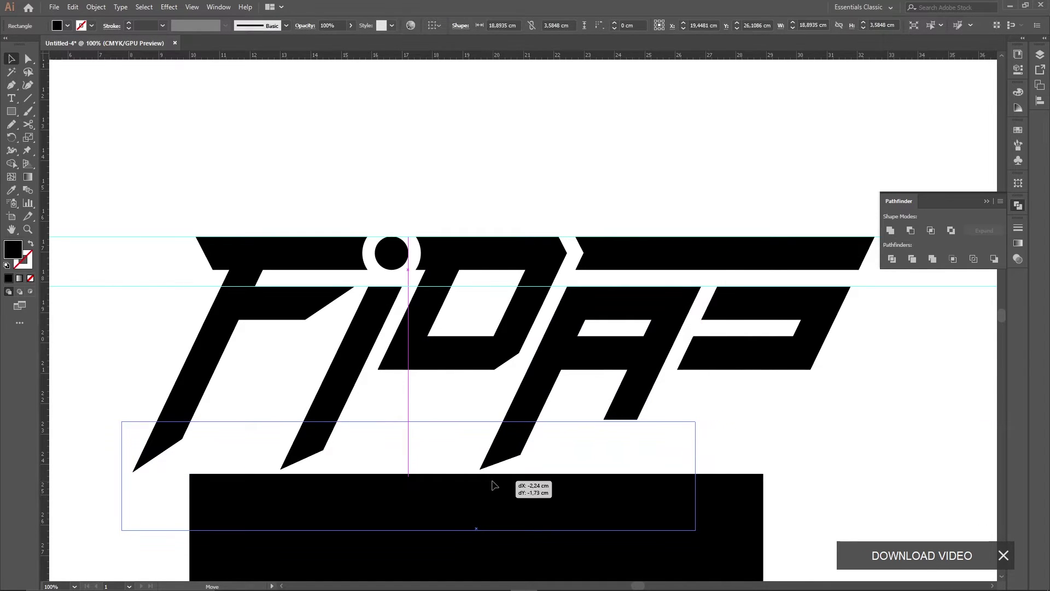
pyautogui.moveTo(496, 485); pyautogui.dragTo(491, 481)
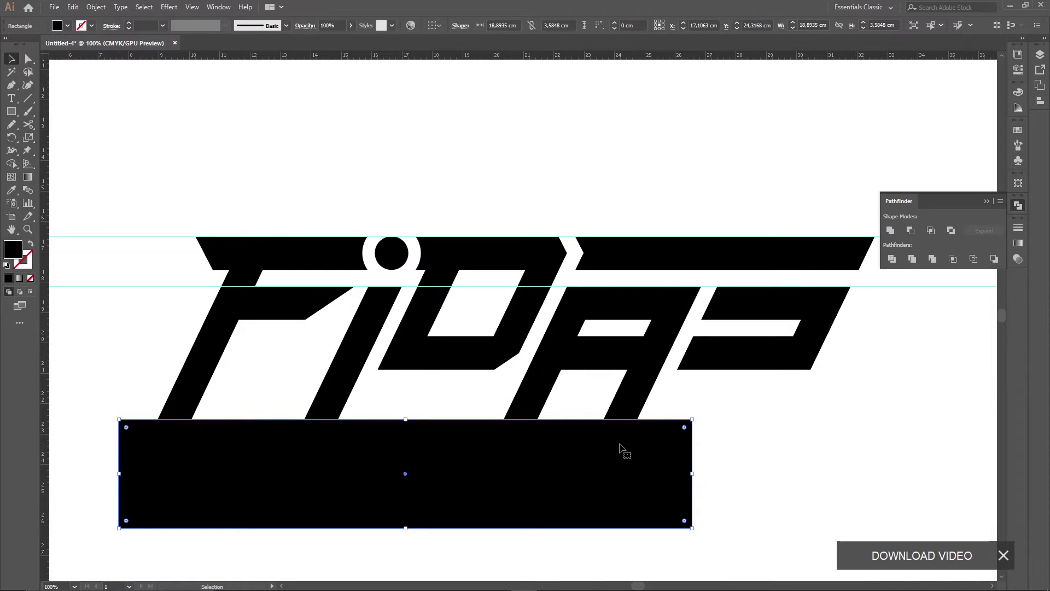
pyautogui.click(763, 444)
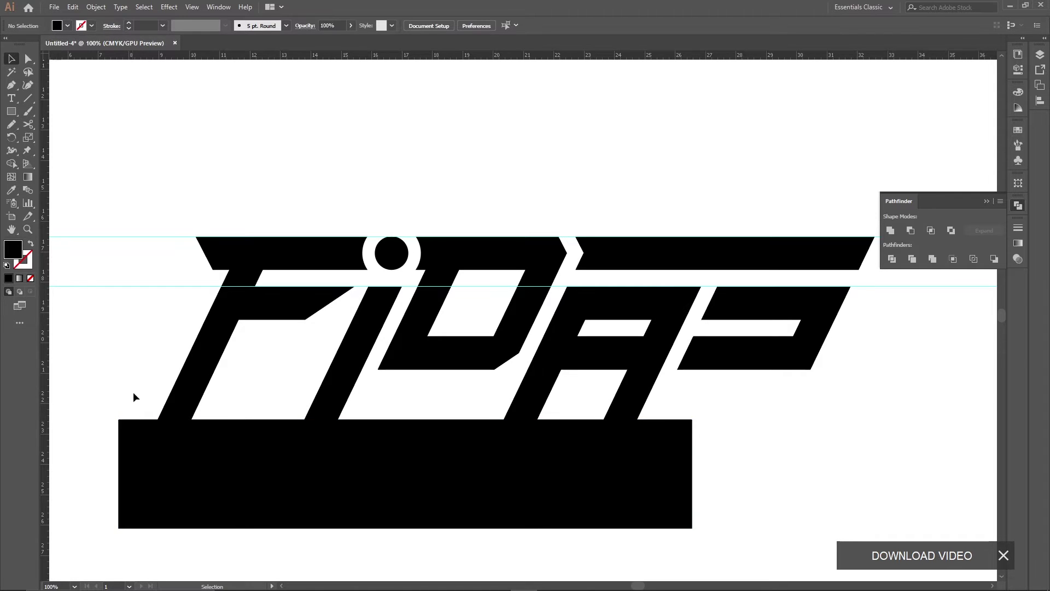
pyautogui.moveTo(133, 417); pyautogui.dragTo(181, 441)
pyautogui.click(153, 408)
pyautogui.click(234, 489)
pyautogui.press('ctrl')
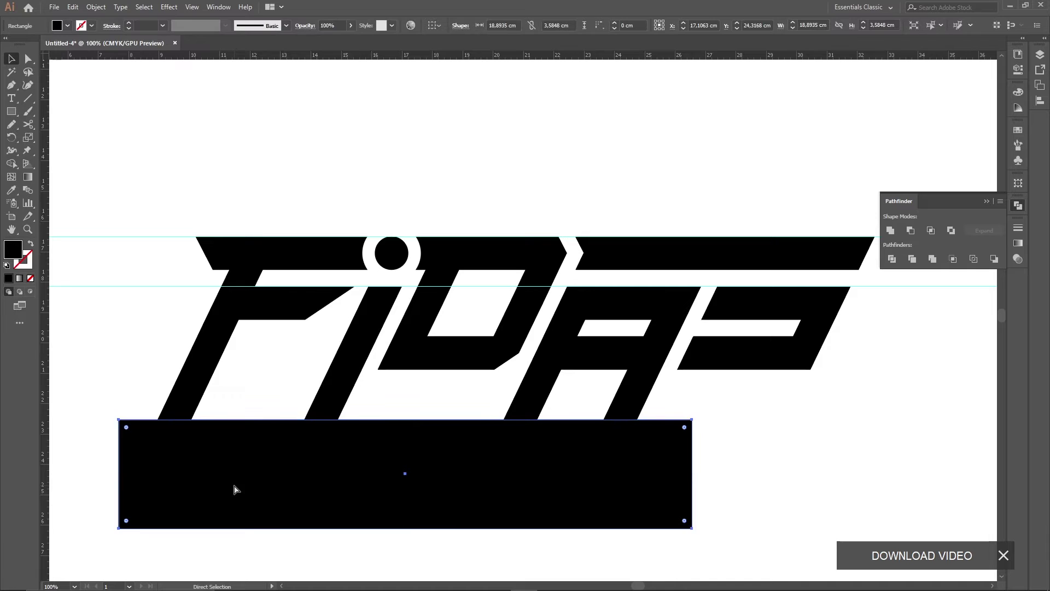
# - Try subtracting the rectangle from the letters with Minus Front, then undo it
pyautogui.click(137, 383)
pyautogui.moveTo(123, 407); pyautogui.dragTo(179, 455)
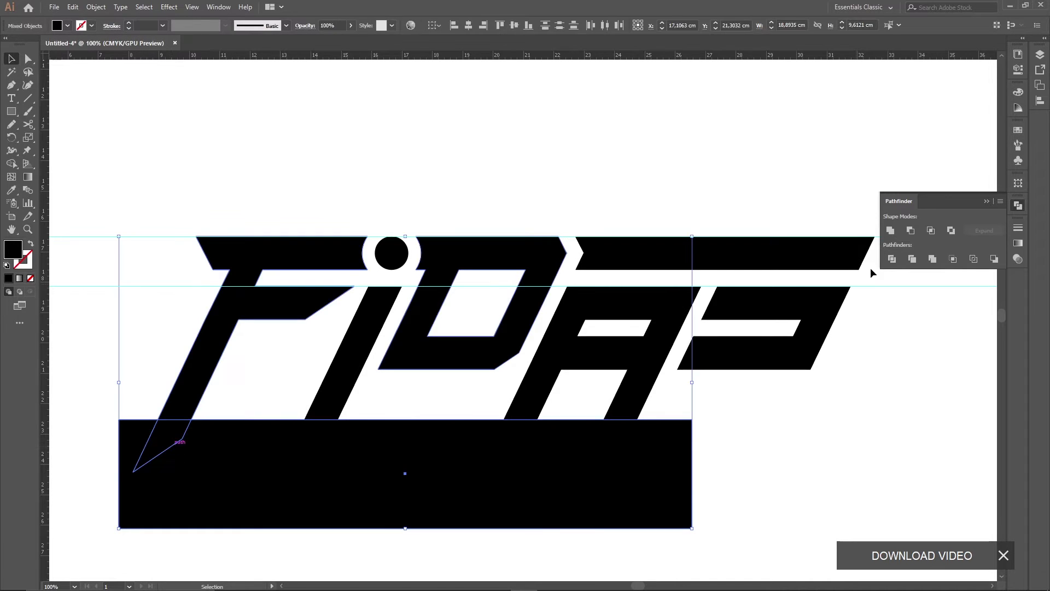
pyautogui.click(910, 231)
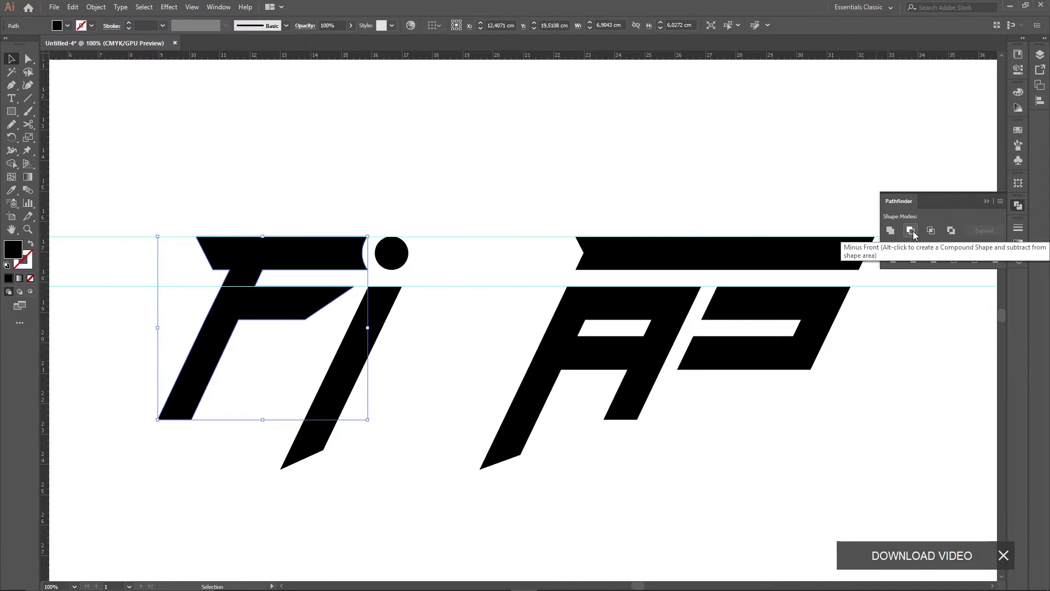
pyautogui.hotkey('ctrl', 'z')
# - Raise the black rectangle slightly so its top cuts higher across the letter bottoms
pyautogui.moveTo(742, 488); pyautogui.dragTo(112, 387)
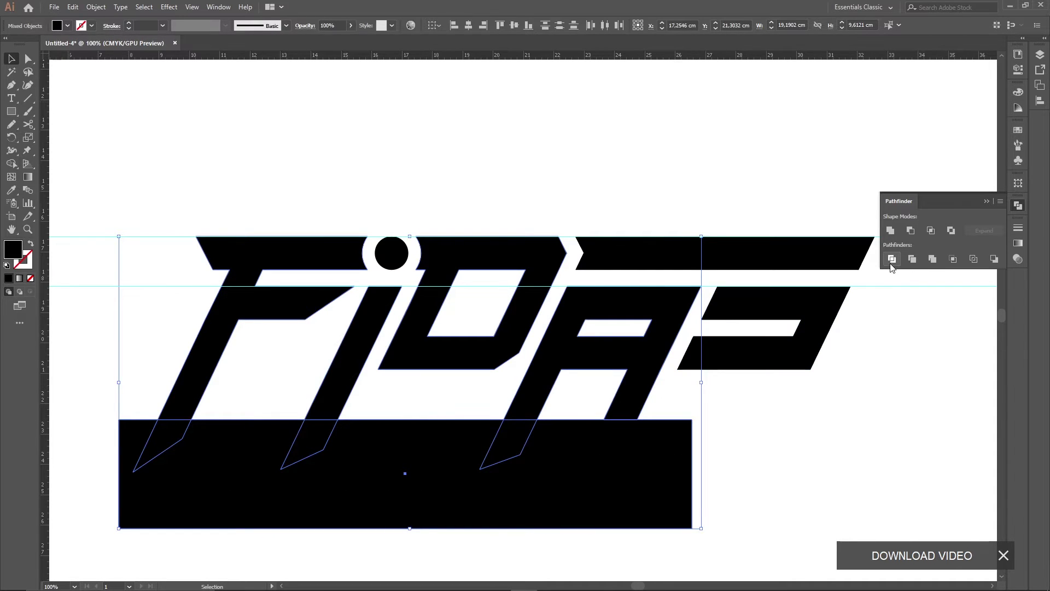
pyautogui.click(844, 421)
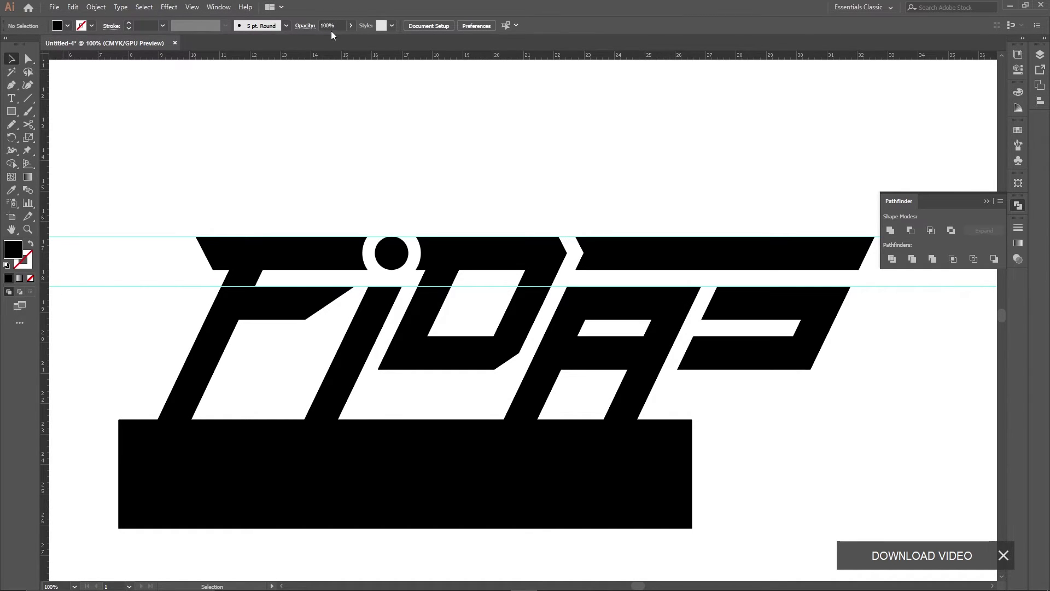
pyautogui.click(252, 444)
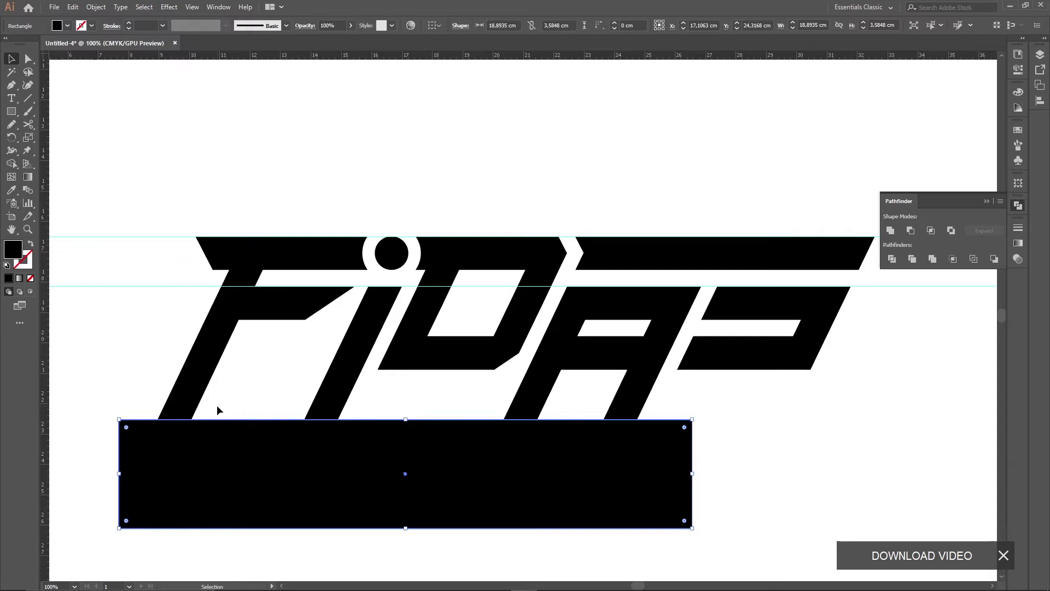
pyautogui.moveTo(352, 462); pyautogui.dragTo(358, 451)
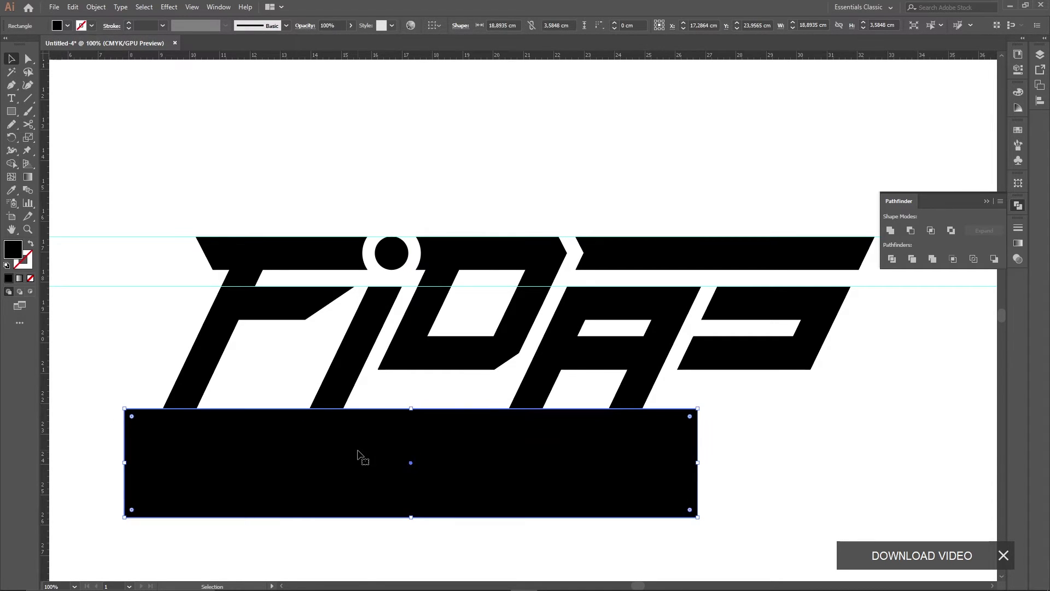
pyautogui.click(736, 501)
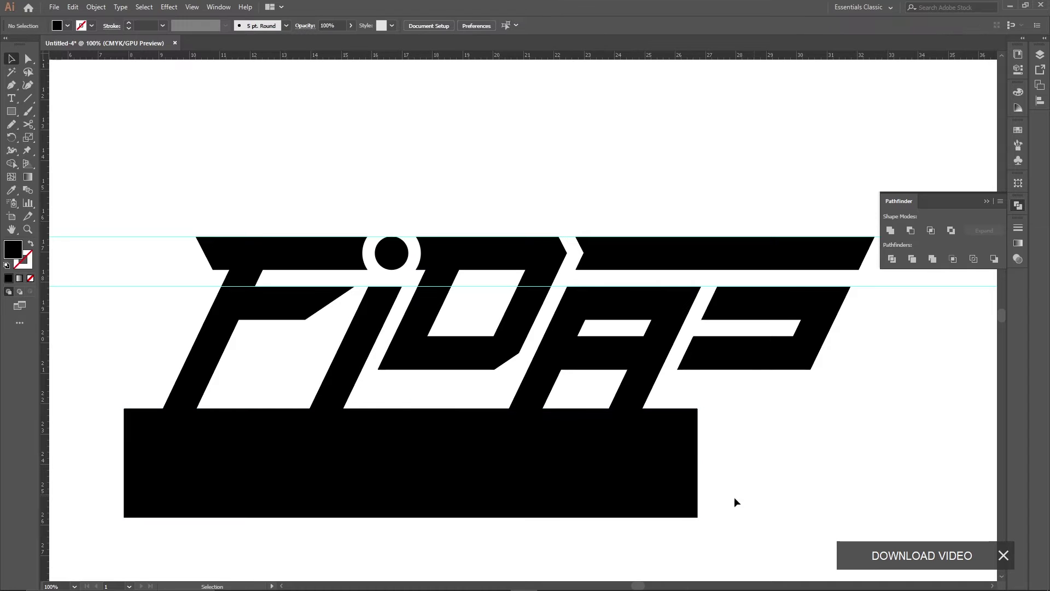
pyautogui.click(11, 111)
pyautogui.moveTo(807, 378)
pyautogui.mouseDown()
pyautogui.moveTo(786, 417)
pyautogui.moveTo(153, 409)
pyautogui.mouseUp()
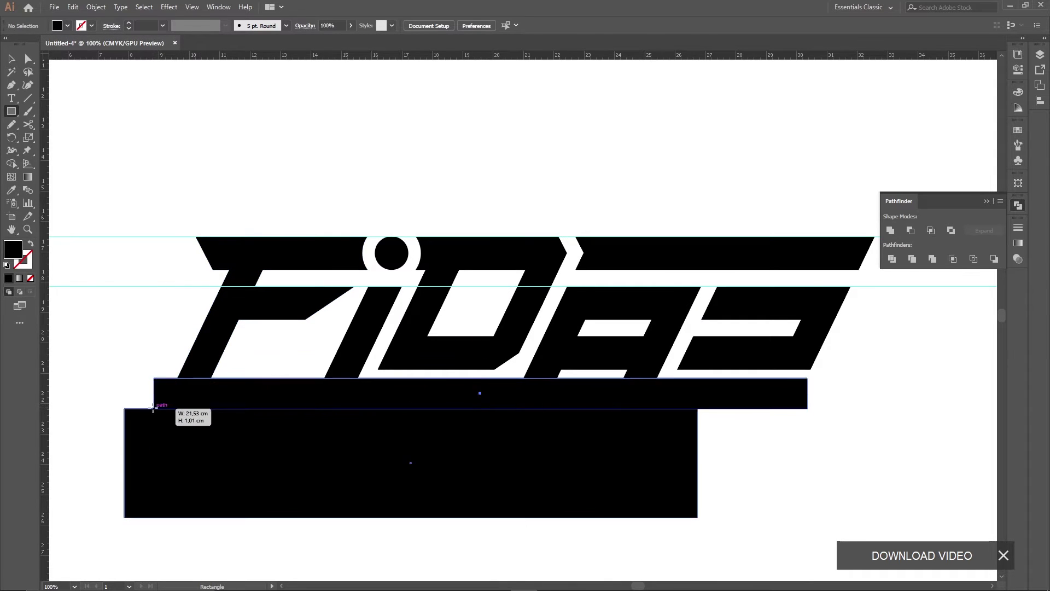
pyautogui.doubleClick(18, 254)
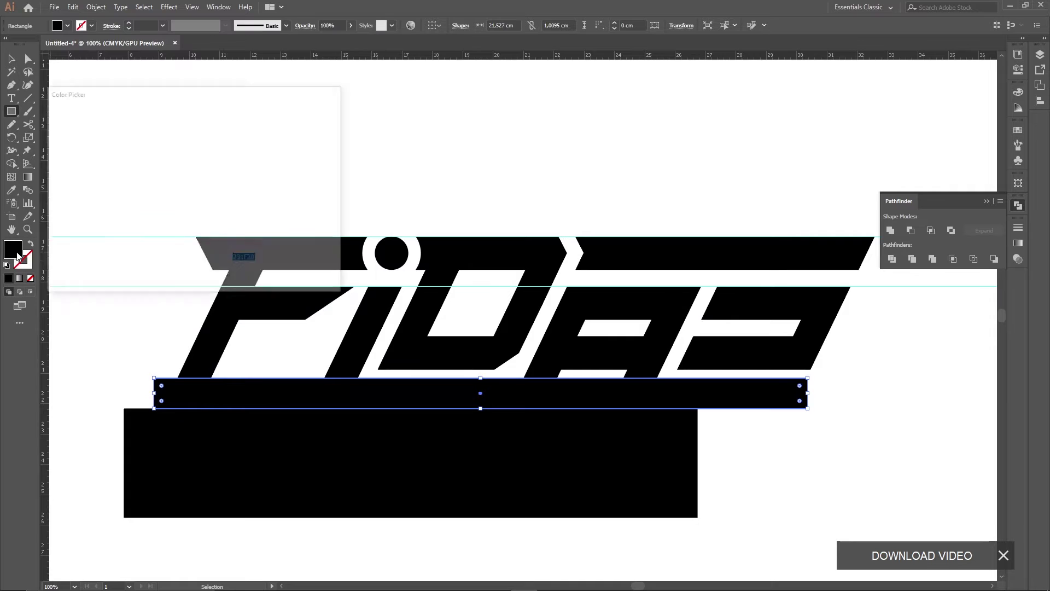
pyautogui.write('870842')
pyautogui.click(300, 129)
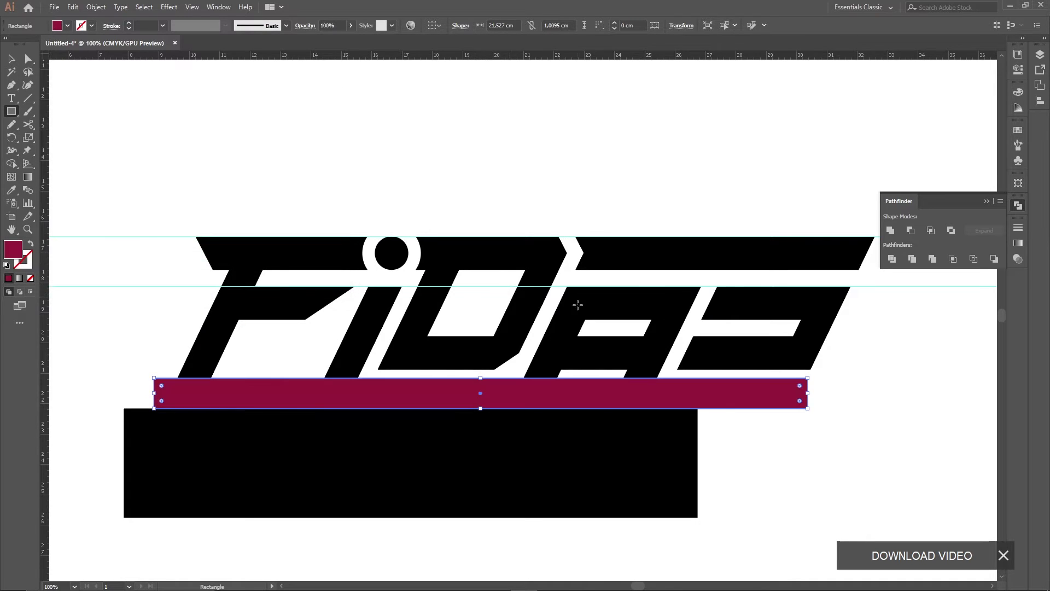
pyautogui.press('a')
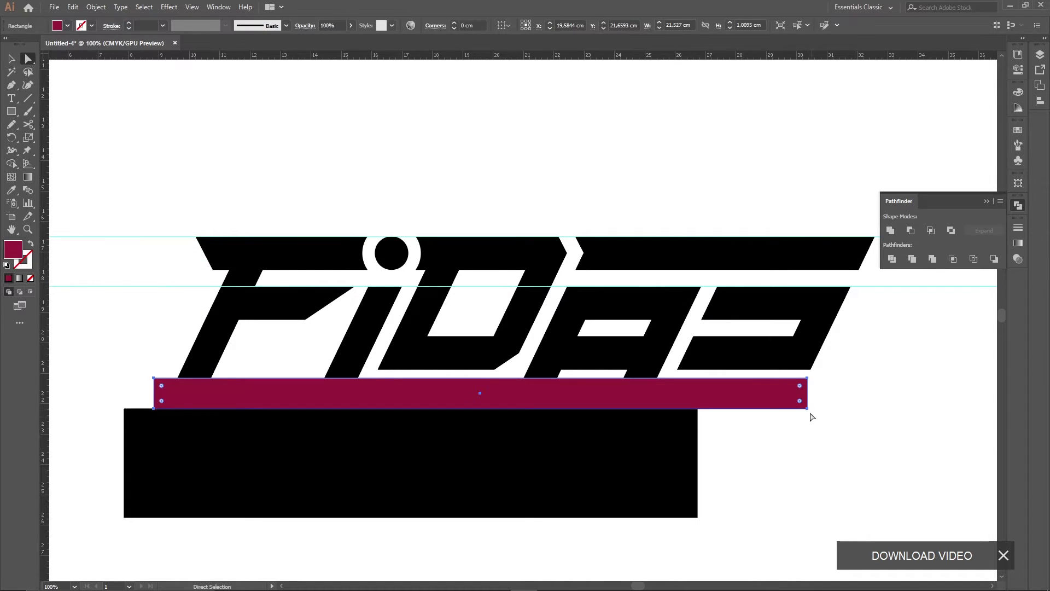
pyautogui.click(807, 408)
pyautogui.moveTo(807, 411); pyautogui.dragTo(792, 418)
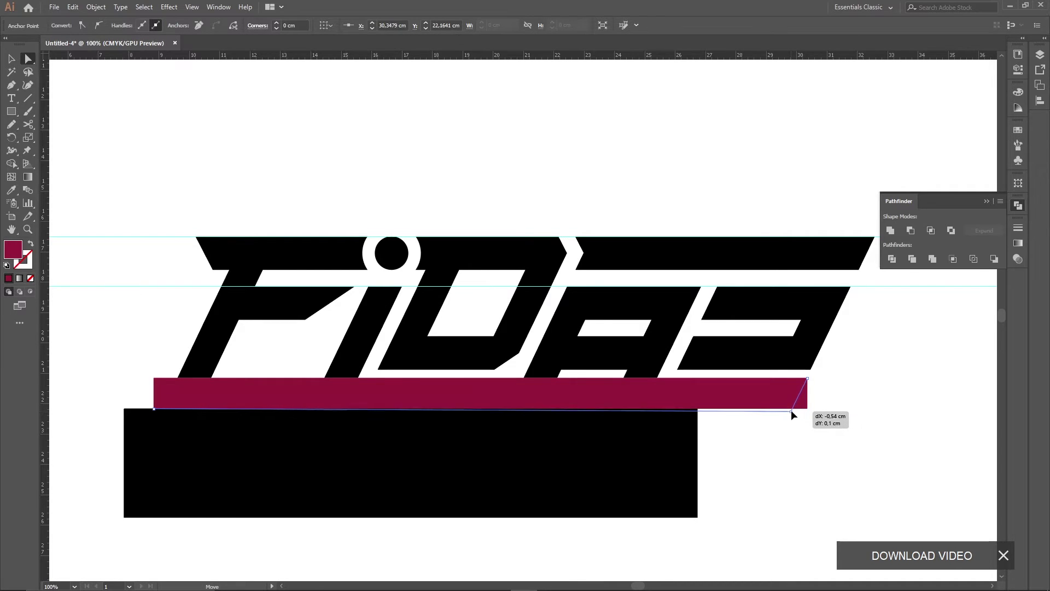
pyautogui.moveTo(791, 417); pyautogui.dragTo(791, 408)
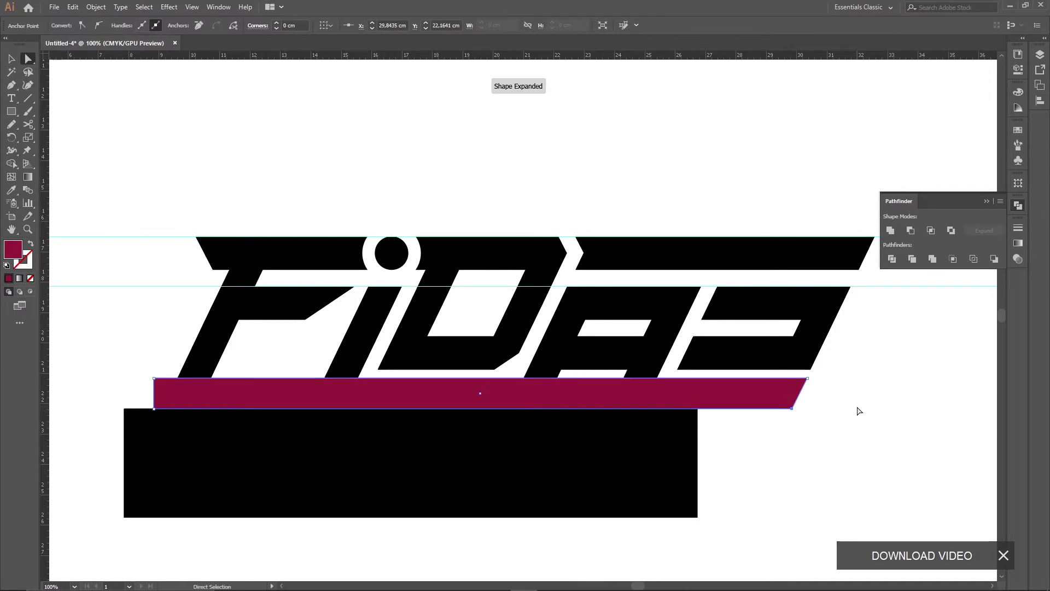
pyautogui.click(857, 410)
pyautogui.click(160, 401)
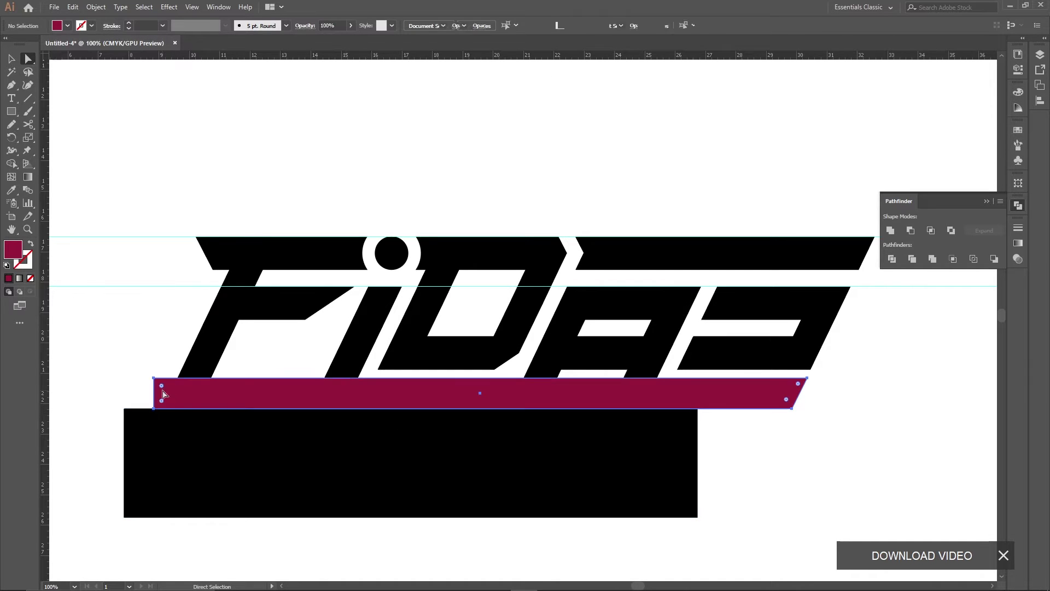
pyautogui.click(154, 408)
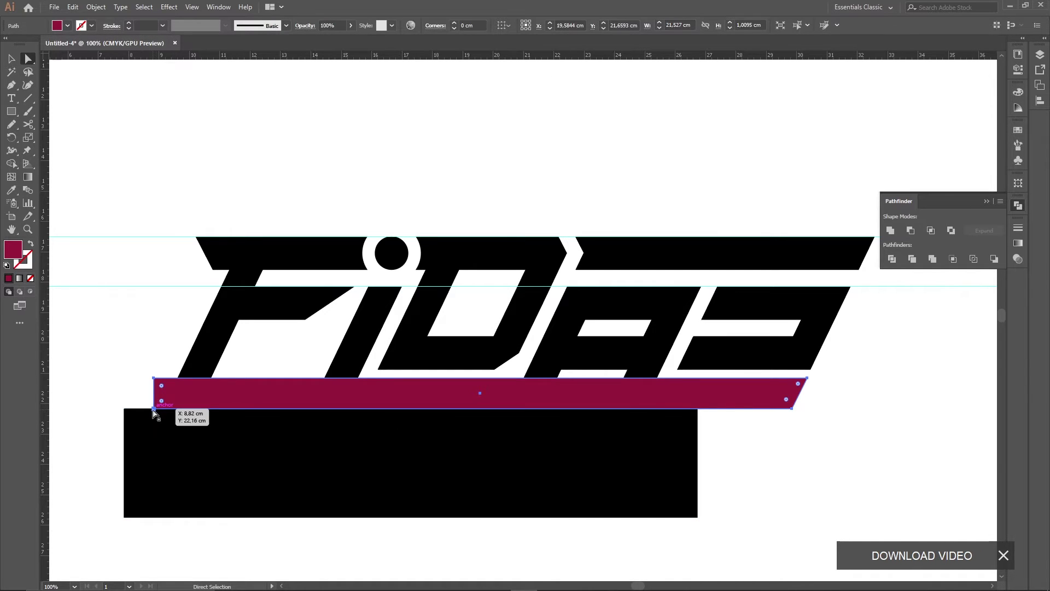
pyautogui.moveTo(154, 410); pyautogui.dragTo(155, 379)
pyautogui.click(154, 356)
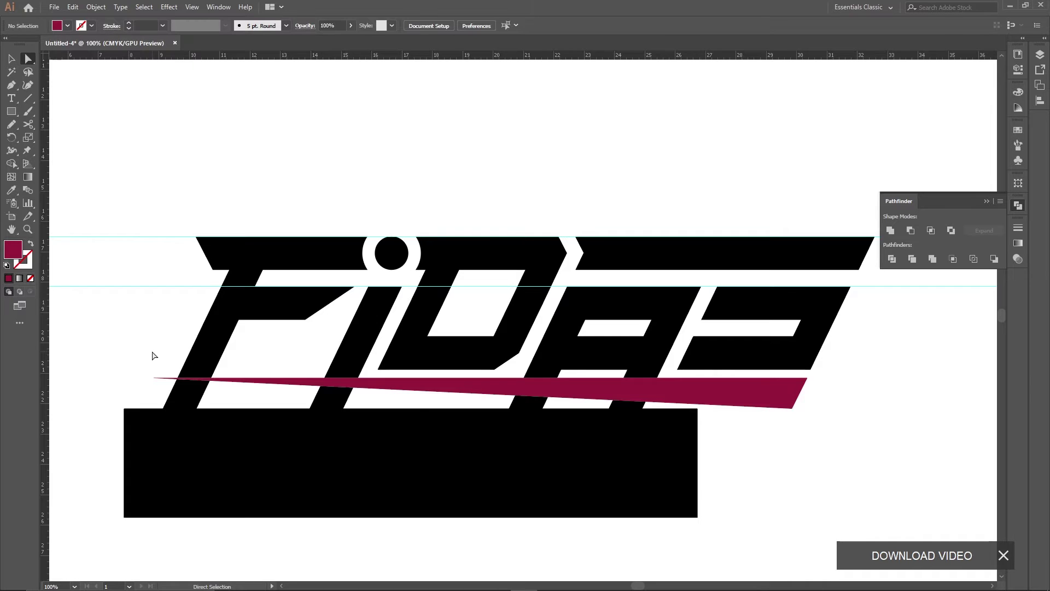
pyautogui.click(702, 404)
pyautogui.press('v')
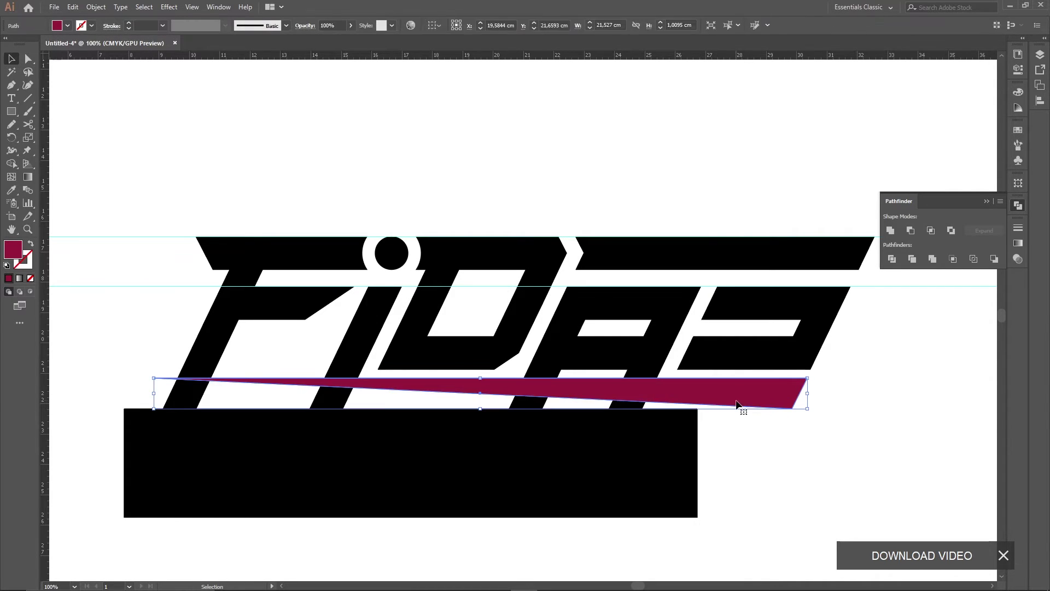
pyautogui.press('Delete')
# - Nudge the black rectangle up two steps
pyautogui.click(668, 472)
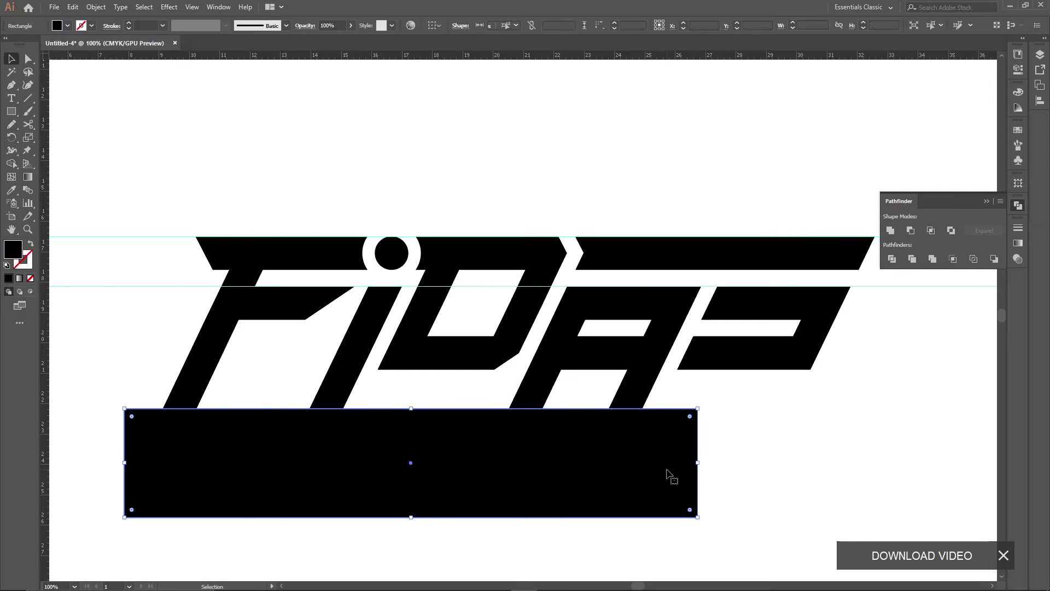
pyautogui.press('Up')
pyautogui.press('Up')
pyautogui.press('Up')
pyautogui.press('Up')
pyautogui.press('Up')
pyautogui.press('Up')
pyautogui.press('Up')
pyautogui.press('Up')
pyautogui.press('Up')
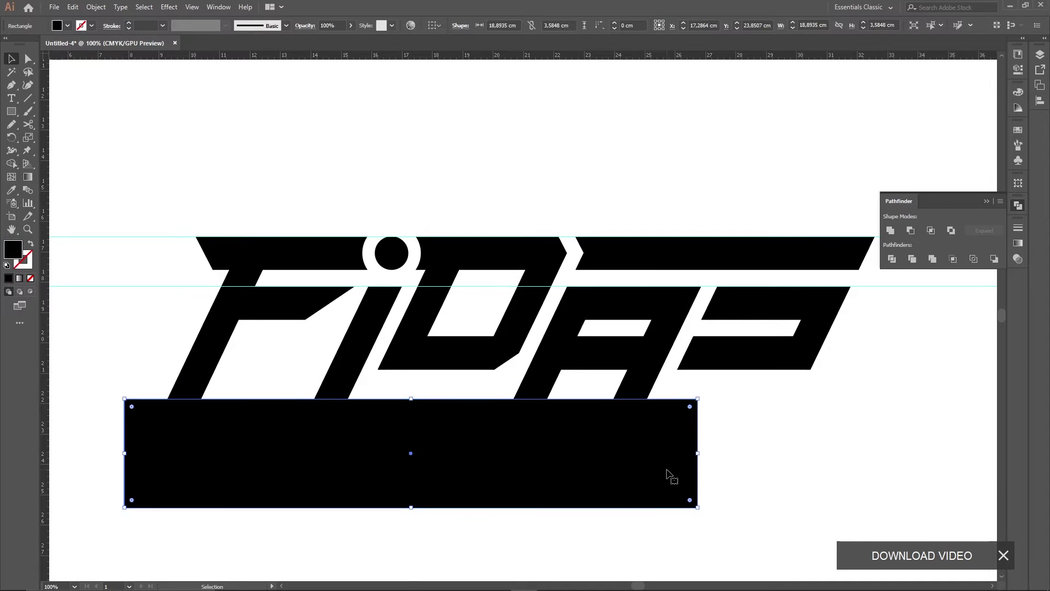
pyautogui.press('Up')
pyautogui.click(761, 458)
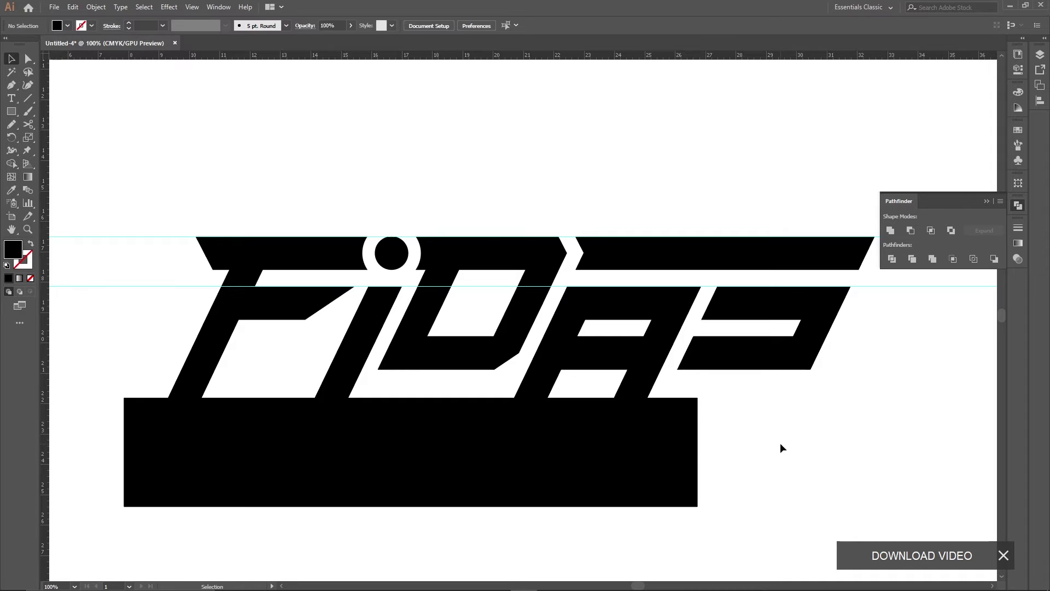
# - Divide the letters with the rectangle, ungroup, and delete the rectangle and cut-off tips
pyautogui.moveTo(755, 456)
pyautogui.mouseDown()
pyautogui.moveTo(412, 465)
pyautogui.moveTo(122, 386)
pyautogui.mouseUp()
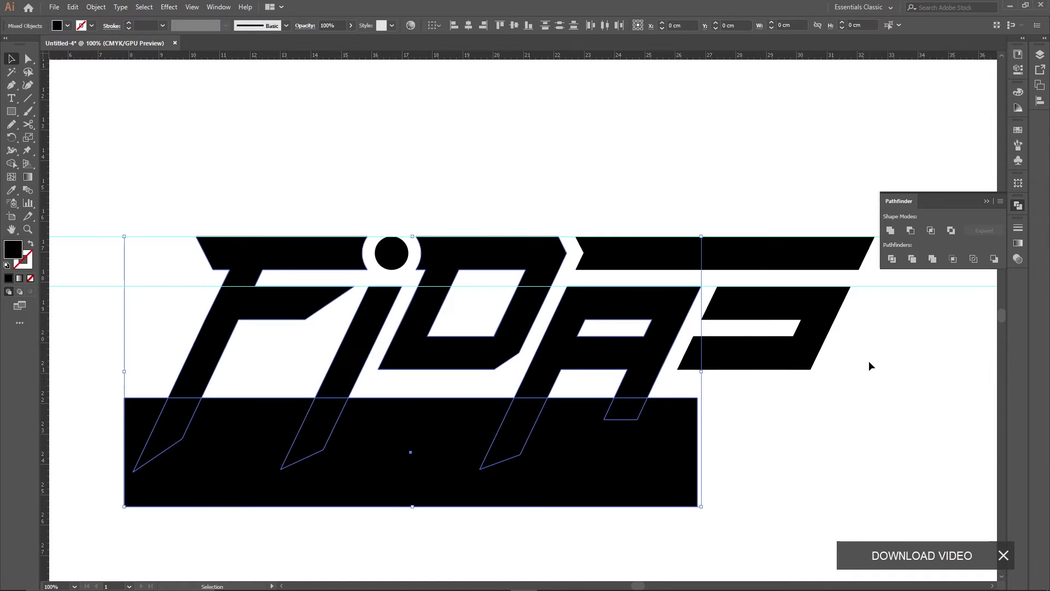
pyautogui.click(892, 259)
pyautogui.click(844, 421)
pyautogui.rightClick(614, 435)
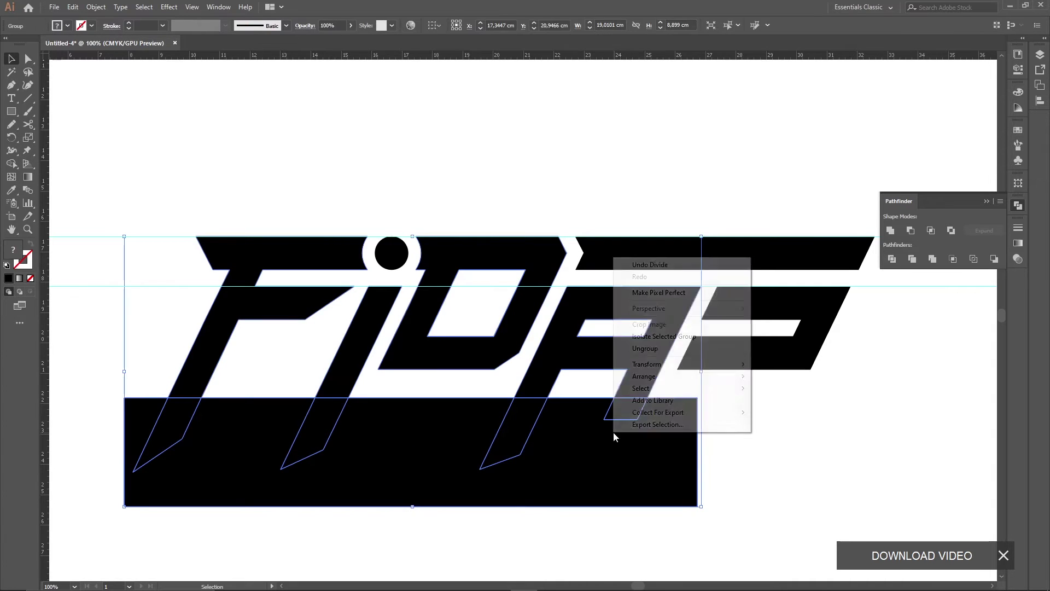
pyautogui.click(664, 350)
pyautogui.click(634, 457)
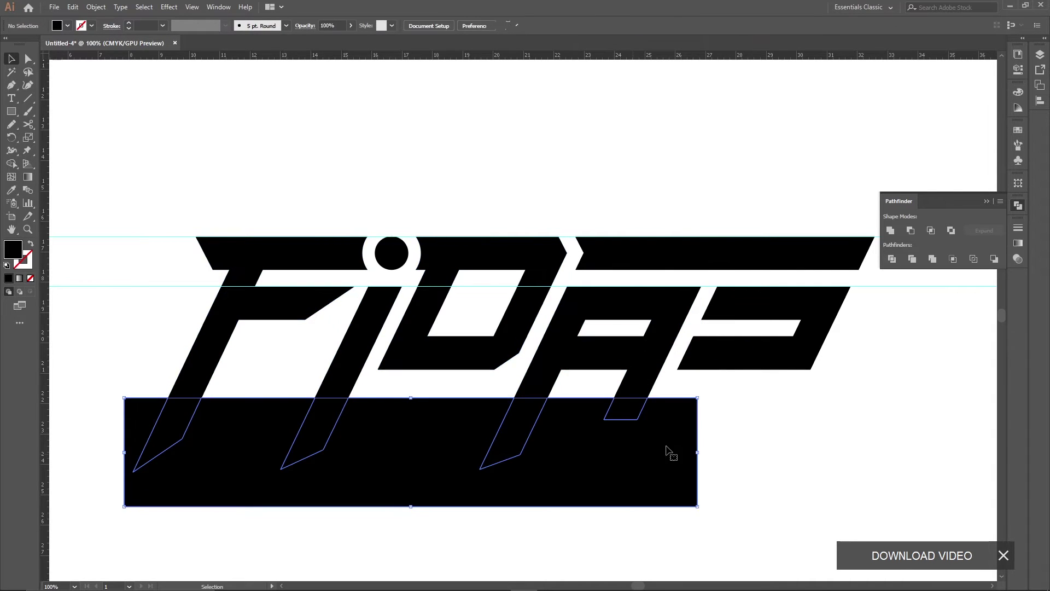
pyautogui.moveTo(733, 428); pyautogui.dragTo(145, 422)
pyautogui.press('Delete')
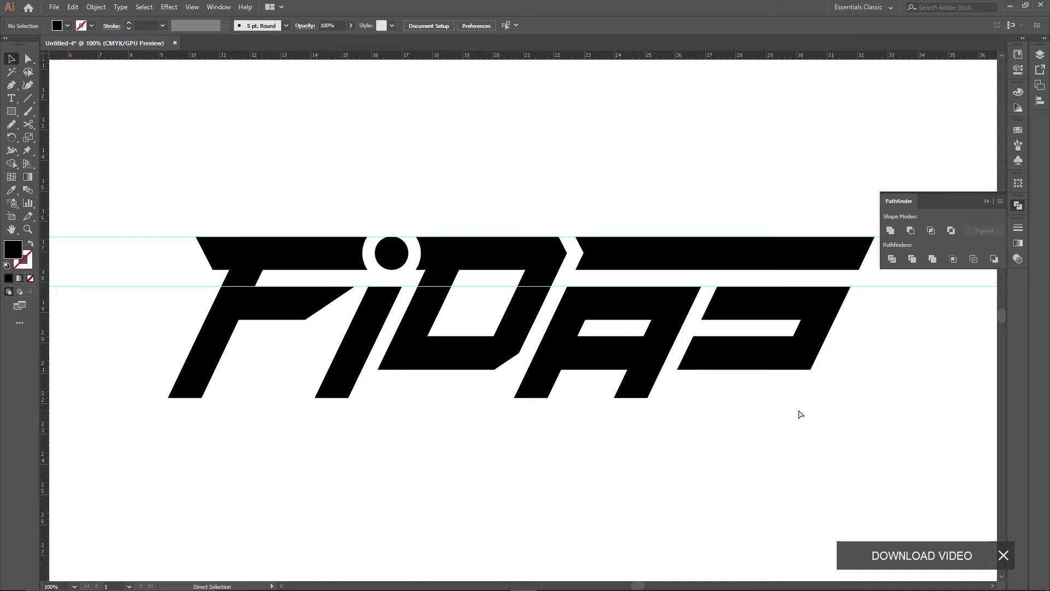
# - Zoom out to 50%, then back in to 66.67% to view the whole logo
pyautogui.hotkey('ctrl', '-')
pyautogui.hotkey('ctrl', '-')
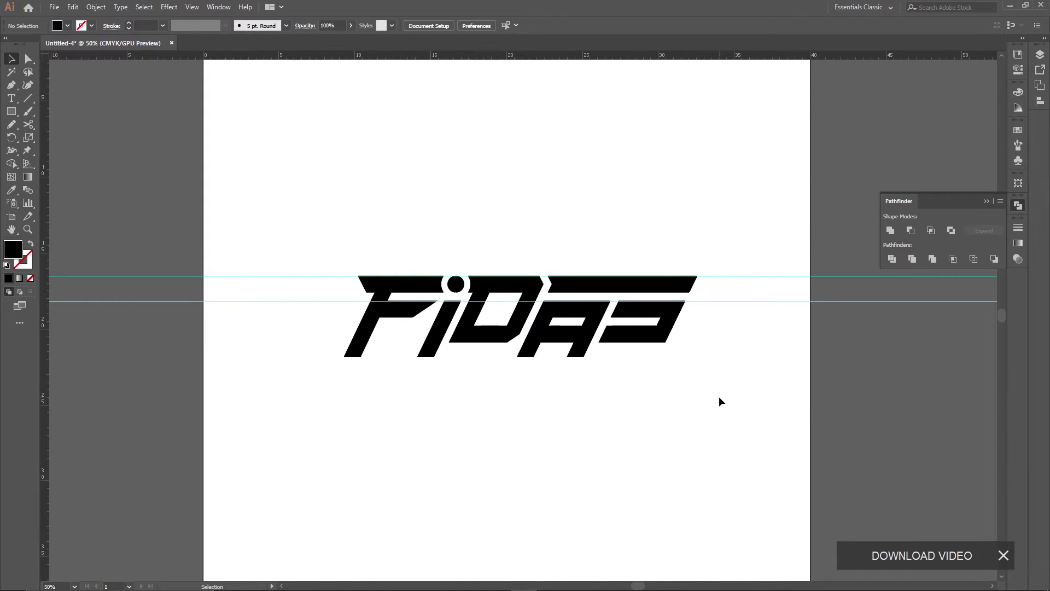
pyautogui.press('a')
pyautogui.hotkey('ctrl', '+')
pyautogui.press('v')
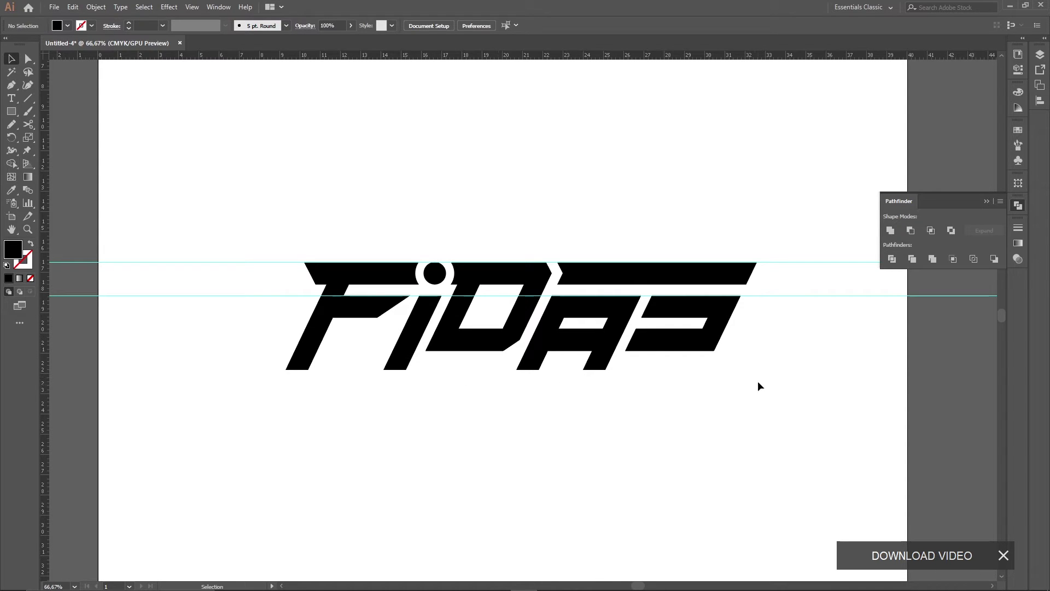
# - Select the FIDAS logo and delete the small shape inside the D
pyautogui.press('a')
pyautogui.press('v')
pyautogui.moveTo(789, 441); pyautogui.dragTo(264, 206)
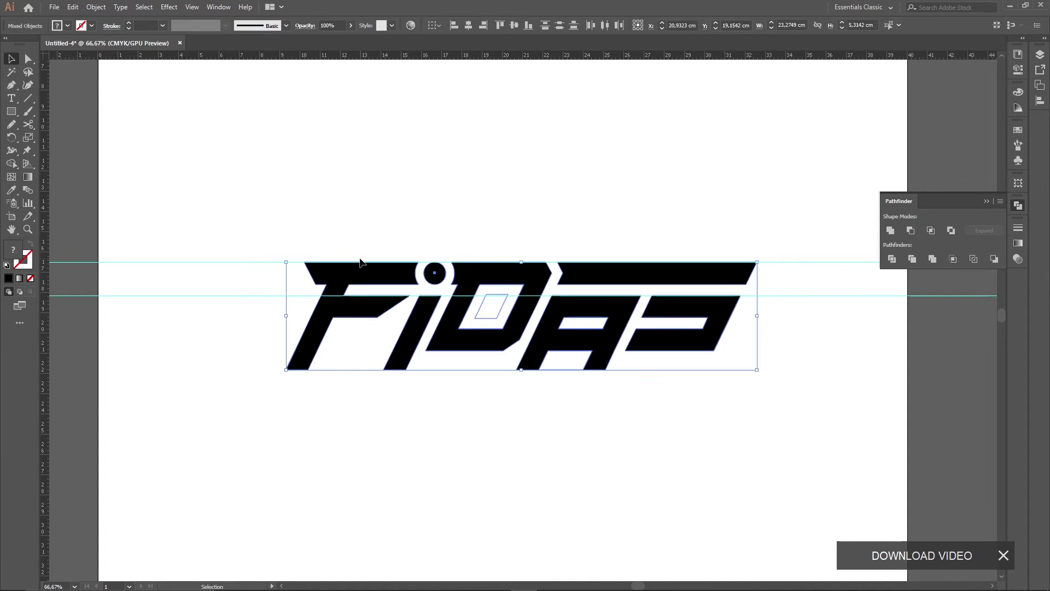
pyautogui.click(498, 225)
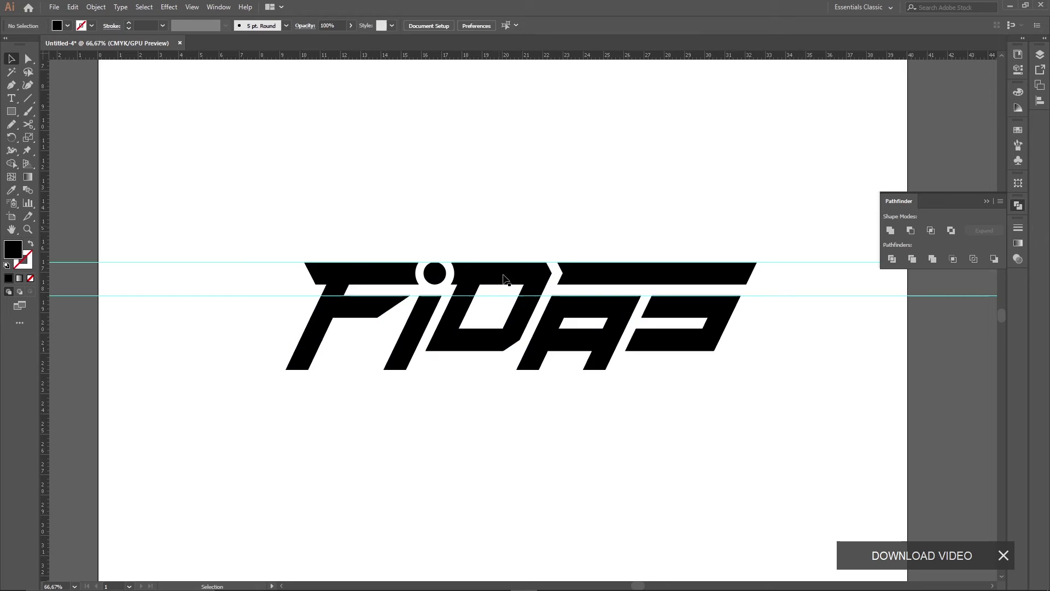
pyautogui.click(503, 313)
pyautogui.press('Delete')
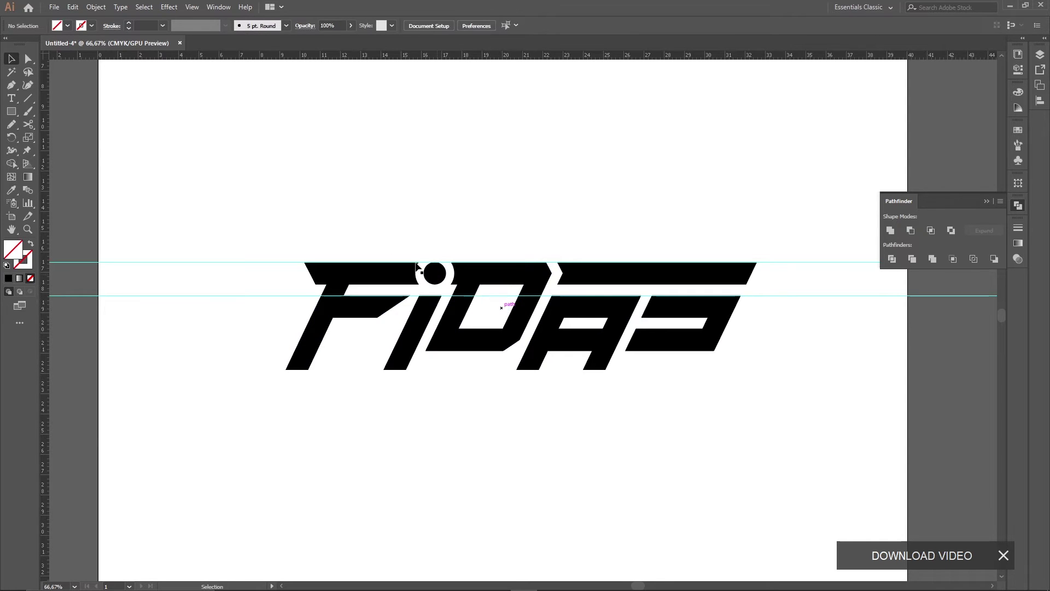
# - Reselect all the logo artwork and give every shape the black fill using the Eyedropper
pyautogui.moveTo(292, 228); pyautogui.dragTo(831, 474)
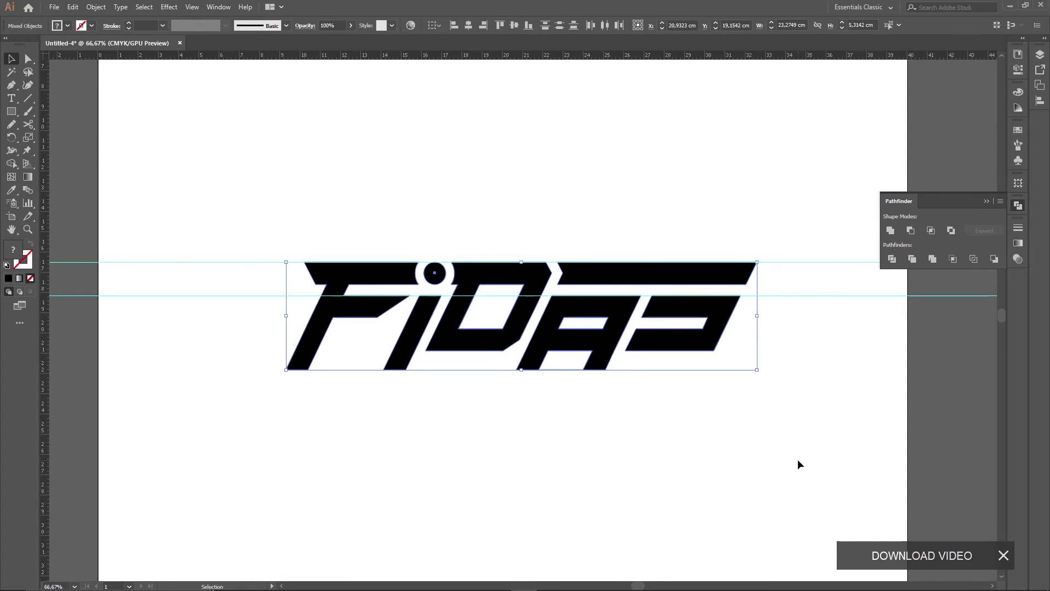
pyautogui.press('a')
pyautogui.press('v')
pyautogui.click(687, 427)
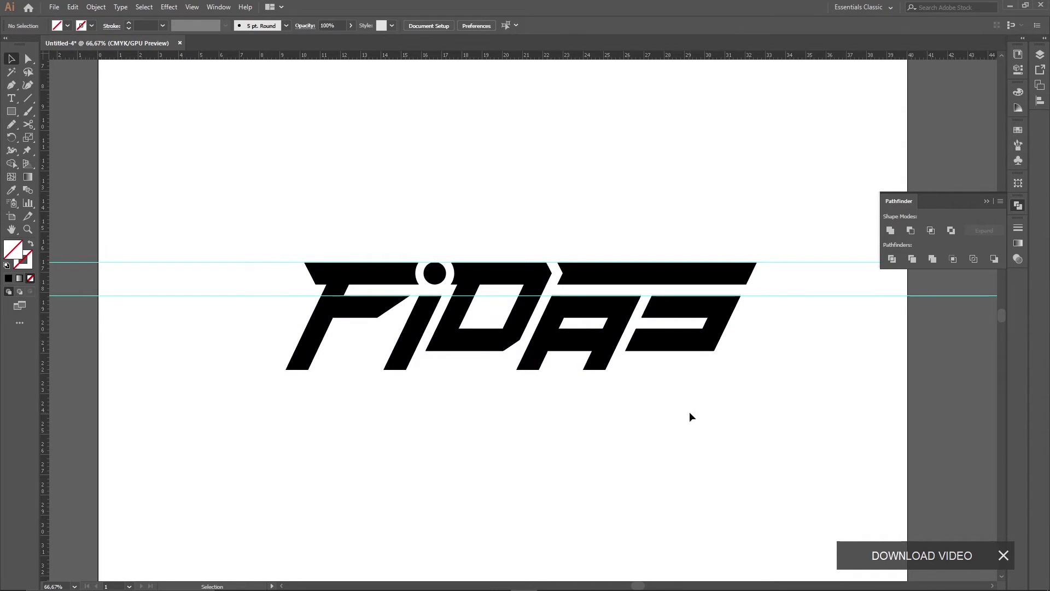
pyautogui.hotkey('ctrl', 'a')
pyautogui.press('i')
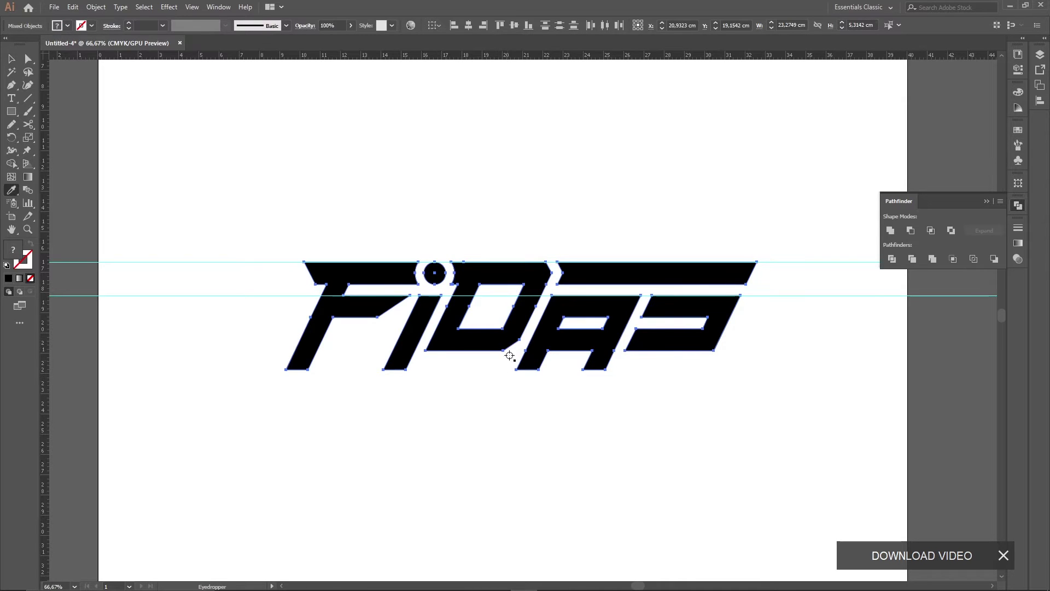
pyautogui.click(508, 333)
# - Delete the remaining black filler shape from the D's opening and reselect the whole logo
pyautogui.press('v')
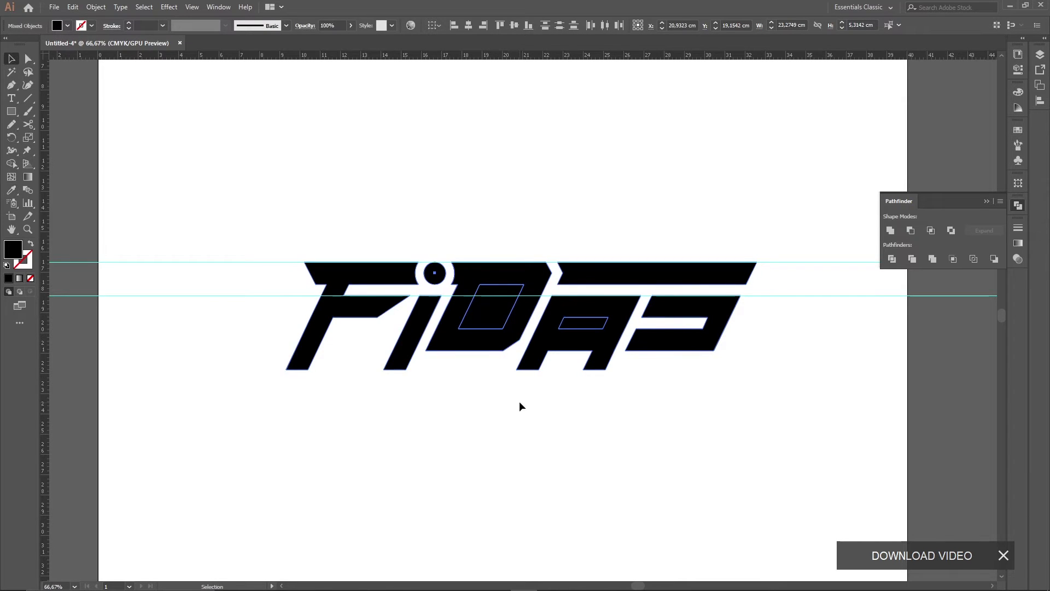
pyautogui.click(494, 319)
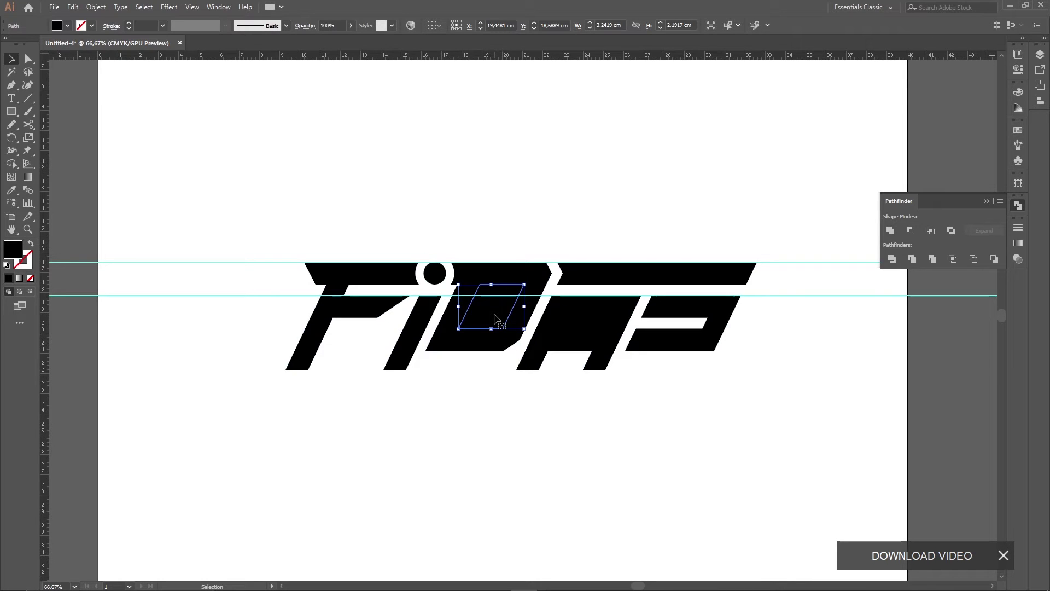
pyautogui.click(493, 440)
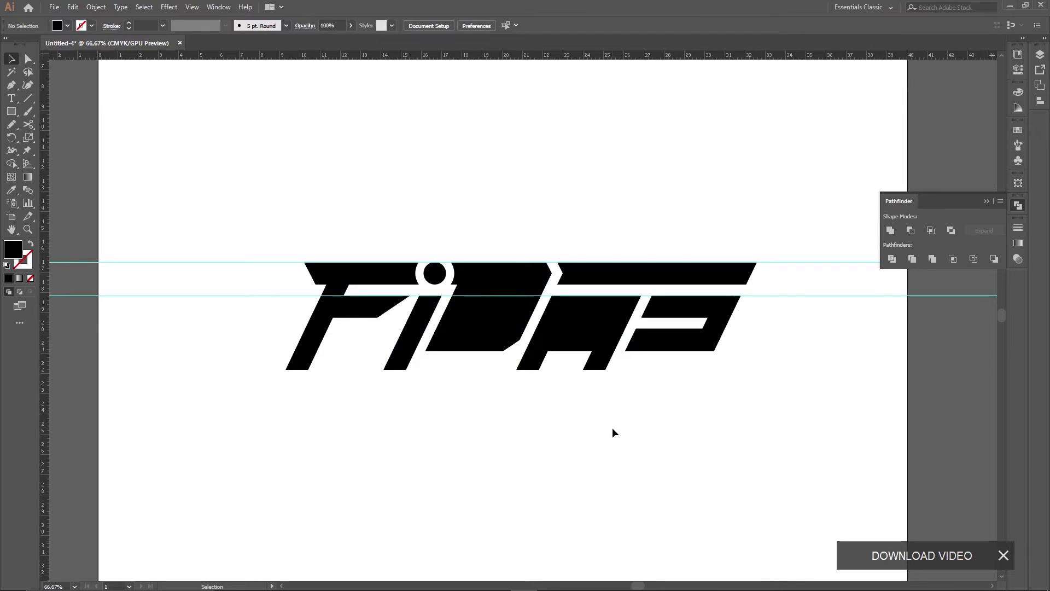
pyautogui.click(492, 312)
pyautogui.press('Delete')
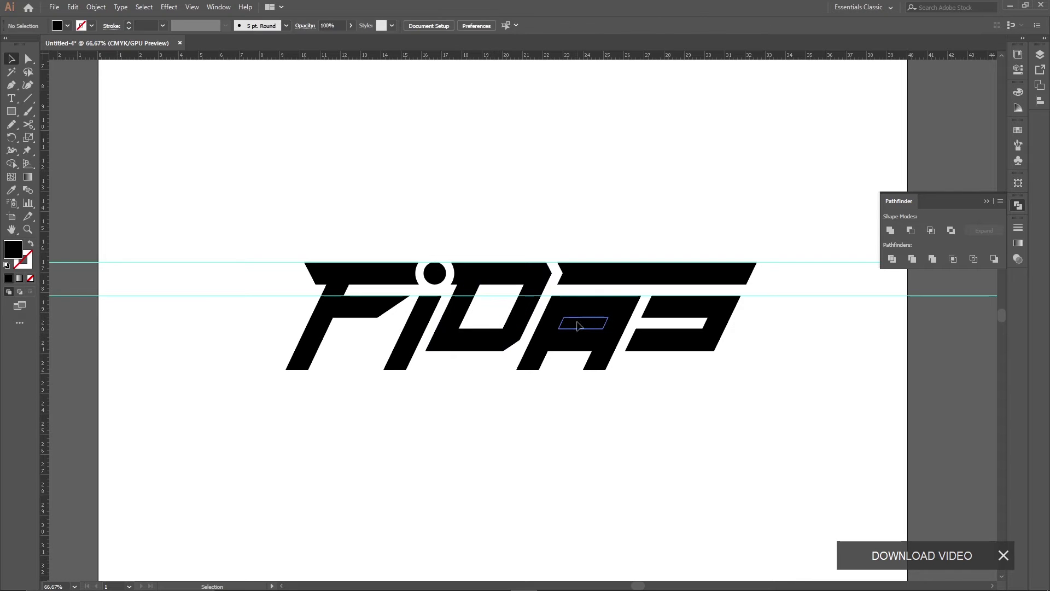
pyautogui.moveTo(749, 419); pyautogui.dragTo(291, 253)
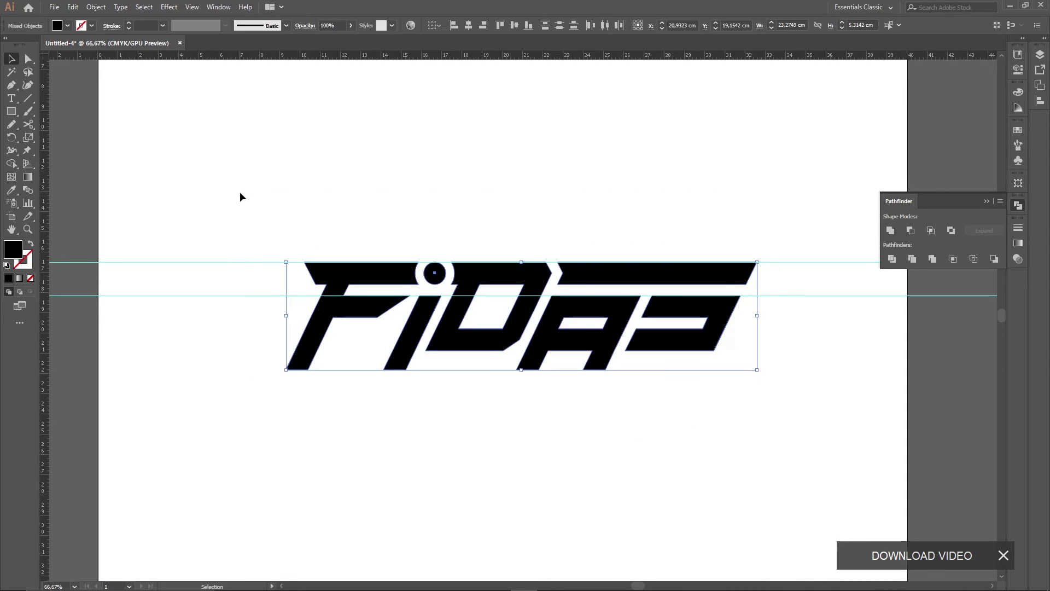
pyautogui.press('a')
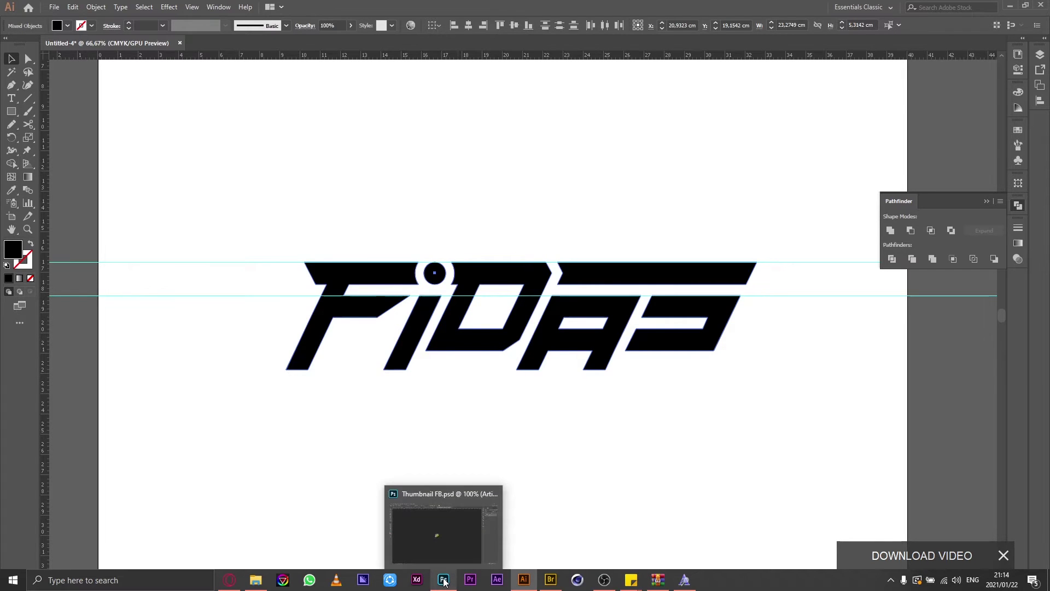
# - Commit the Lorem Ipsum text layer and create a new document from the 1200 × 1200 px preset
pyautogui.click(444, 580)
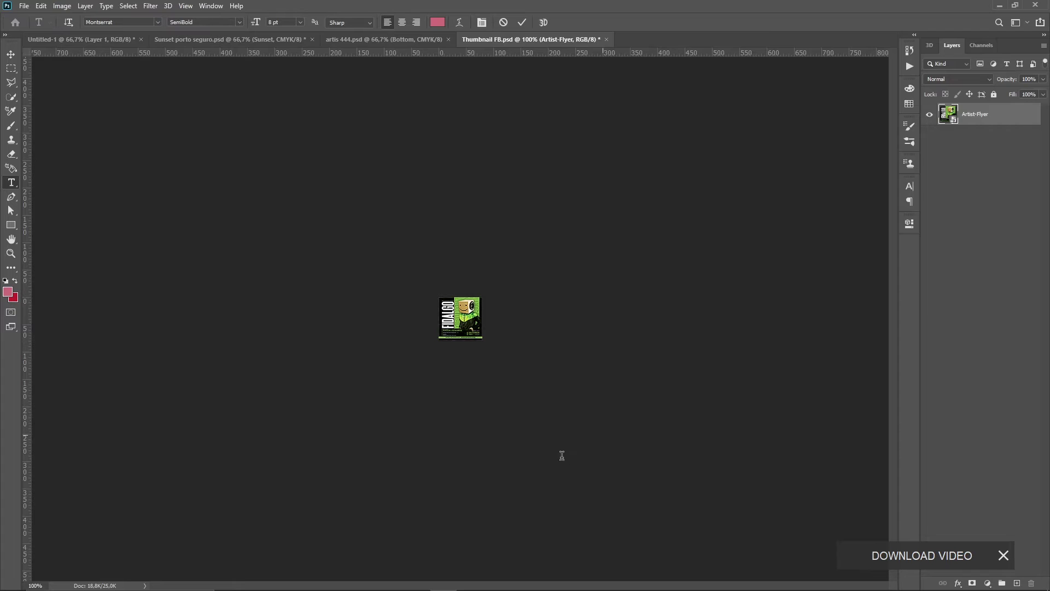
pyautogui.click(941, 244)
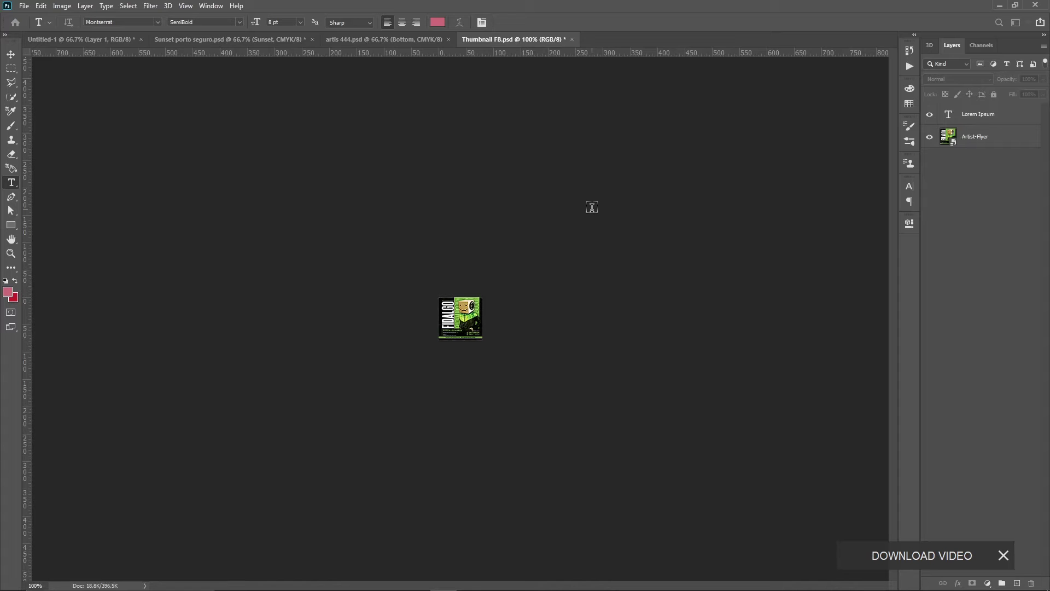
pyautogui.hotkey('ctrl', 'n')
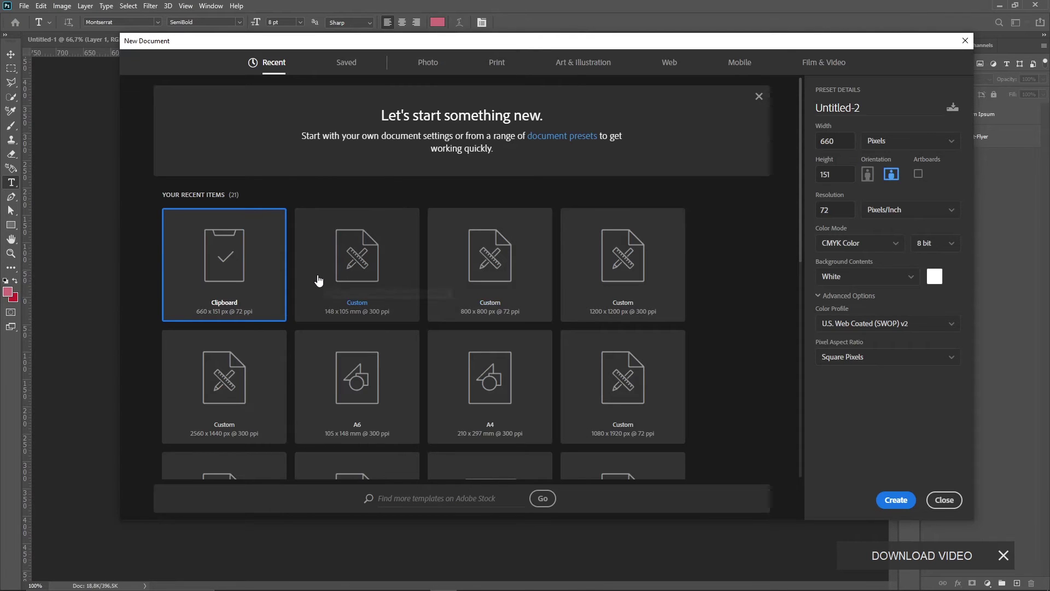
pyautogui.click(601, 316)
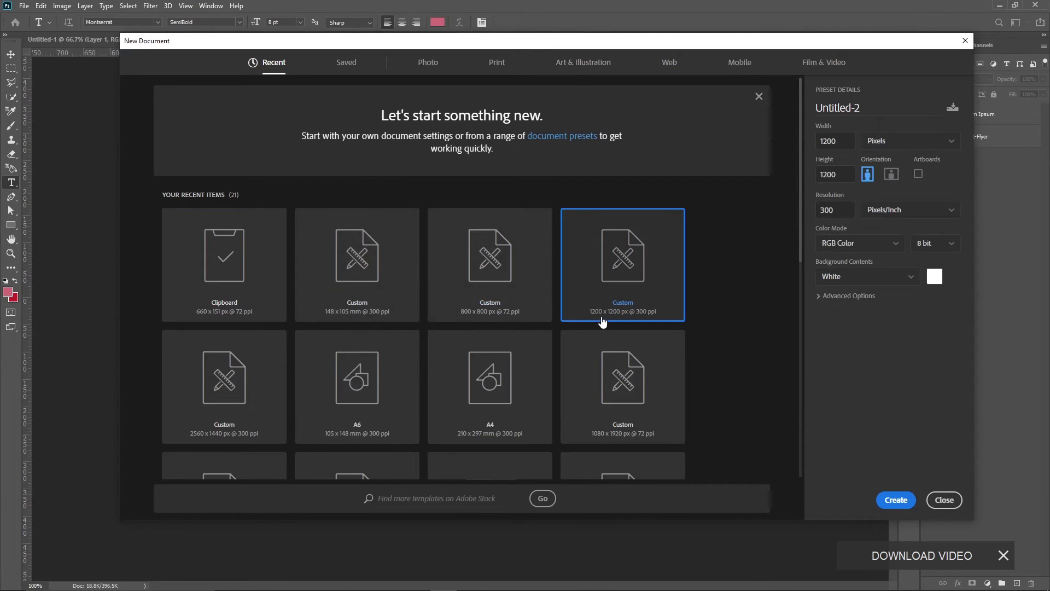
pyautogui.doubleClick(623, 277)
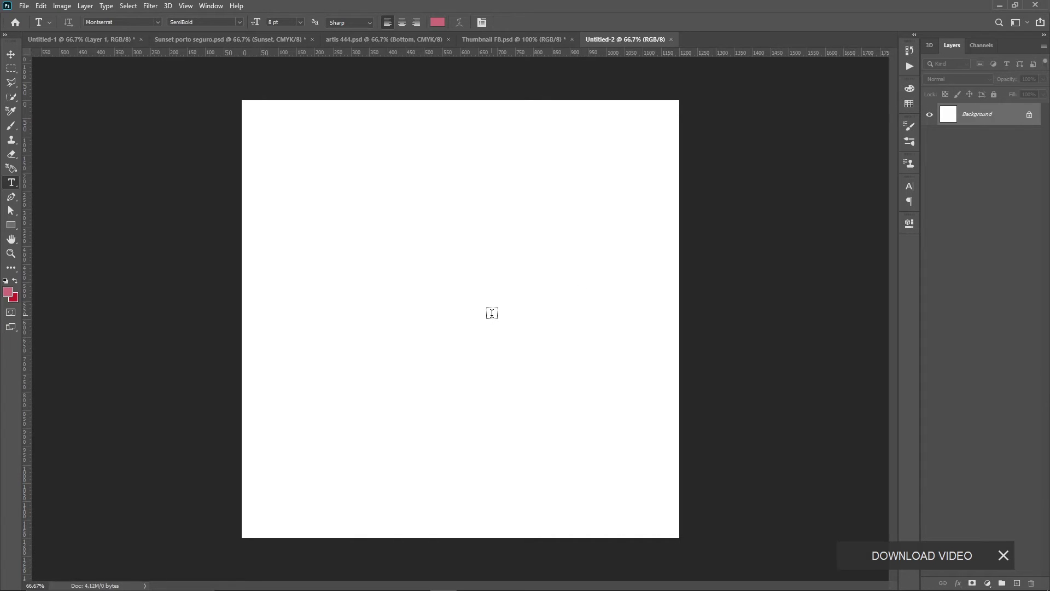
# - Paste the FIDAS logo into the new document as a shape layer
pyautogui.hotkey('ctrl', 'v')
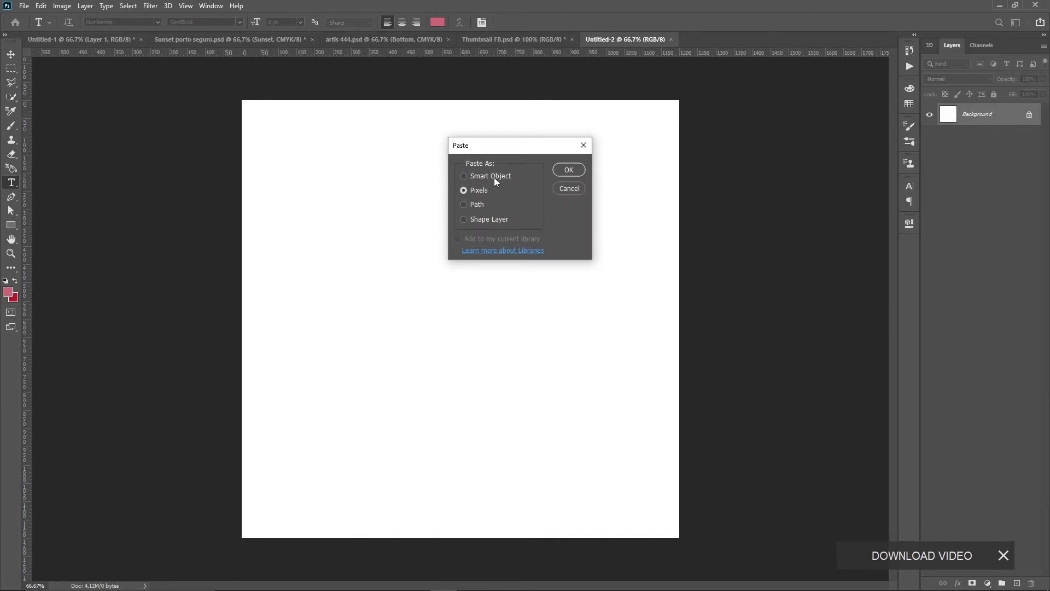
pyautogui.click(487, 219)
pyautogui.click(567, 170)
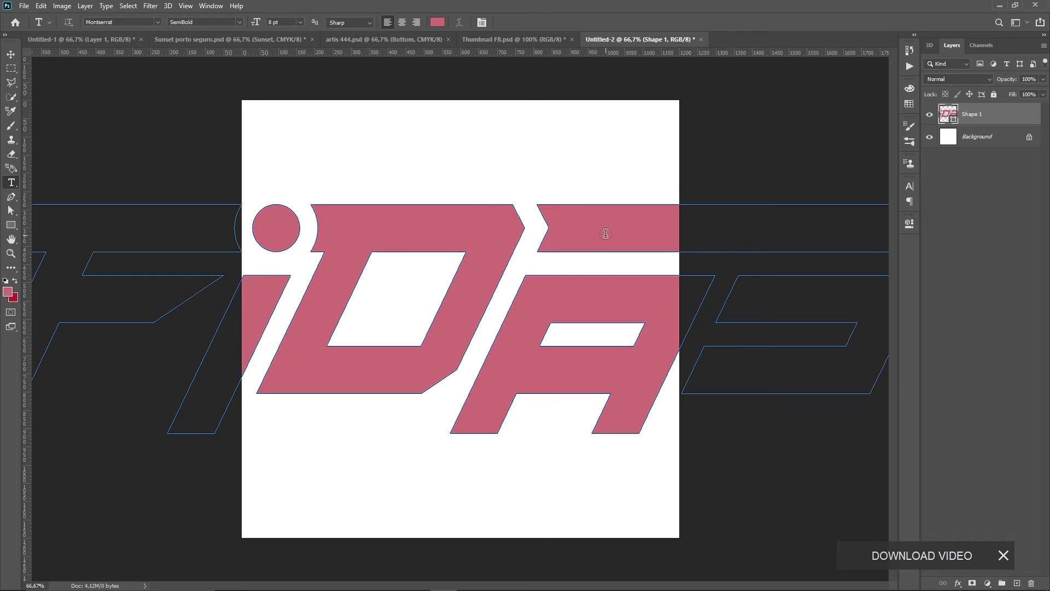
# - Scale the pasted logo down and position it across the lower centre of the canvas
pyautogui.press('v')
pyautogui.moveTo(567, 239); pyautogui.dragTo(301, 226)
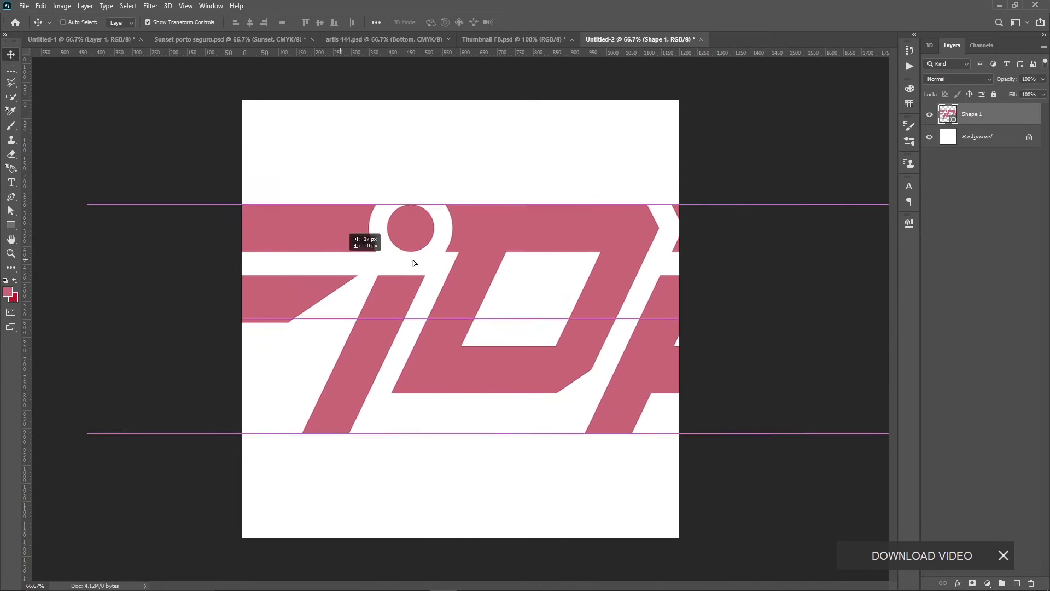
pyautogui.moveTo(246, 204)
pyautogui.mouseDown()
pyautogui.moveTo(605, 236)
pyautogui.moveTo(634, 265)
pyautogui.mouseUp()
pyautogui.moveTo(755, 300); pyautogui.dragTo(517, 340)
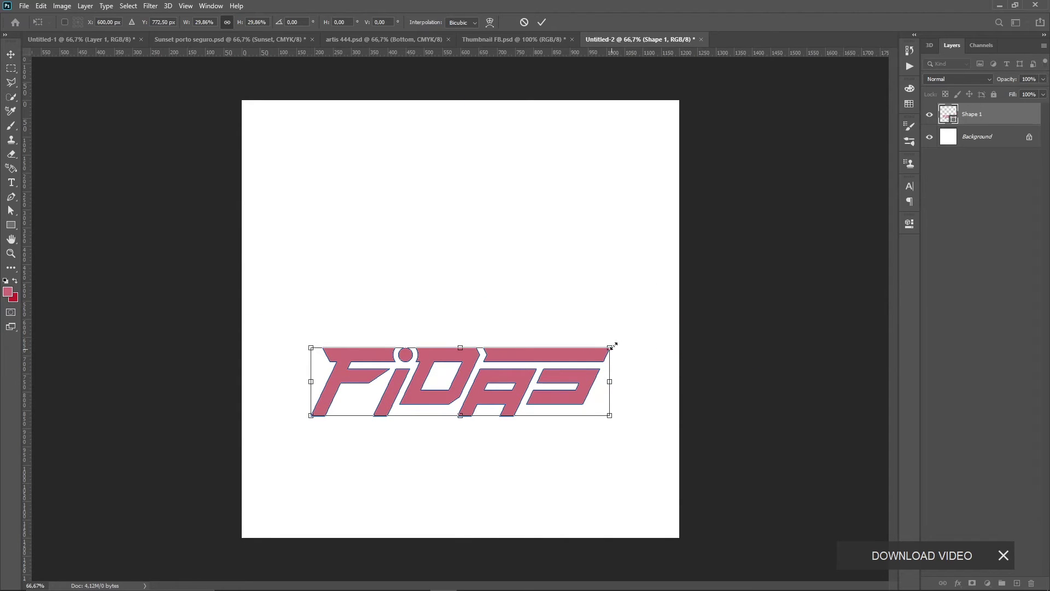
pyautogui.moveTo(611, 347); pyautogui.dragTo(650, 338)
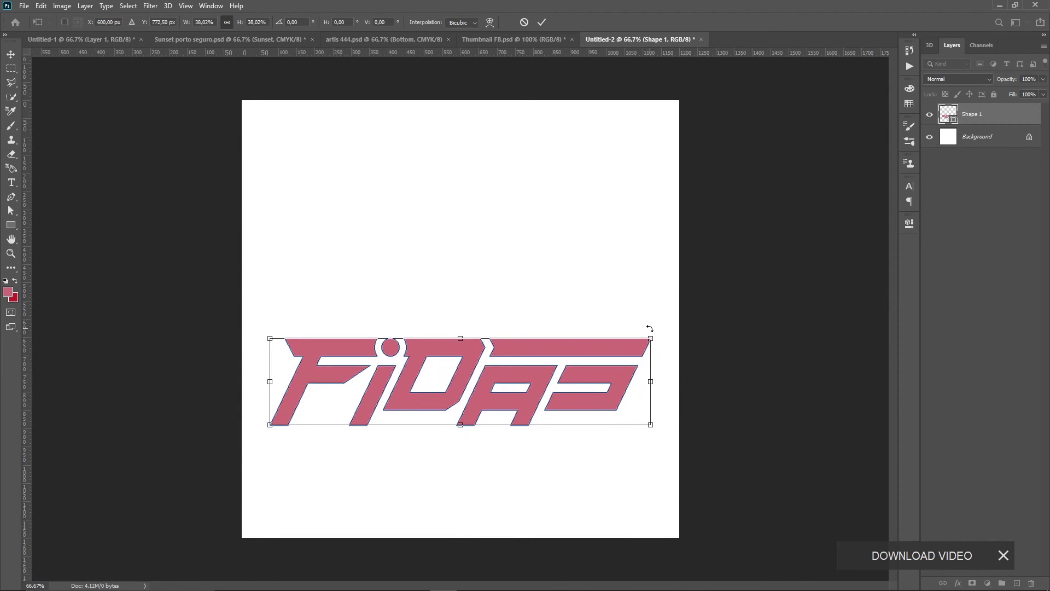
pyautogui.press('Return')
pyautogui.moveTo(651, 337); pyautogui.dragTo(624, 347)
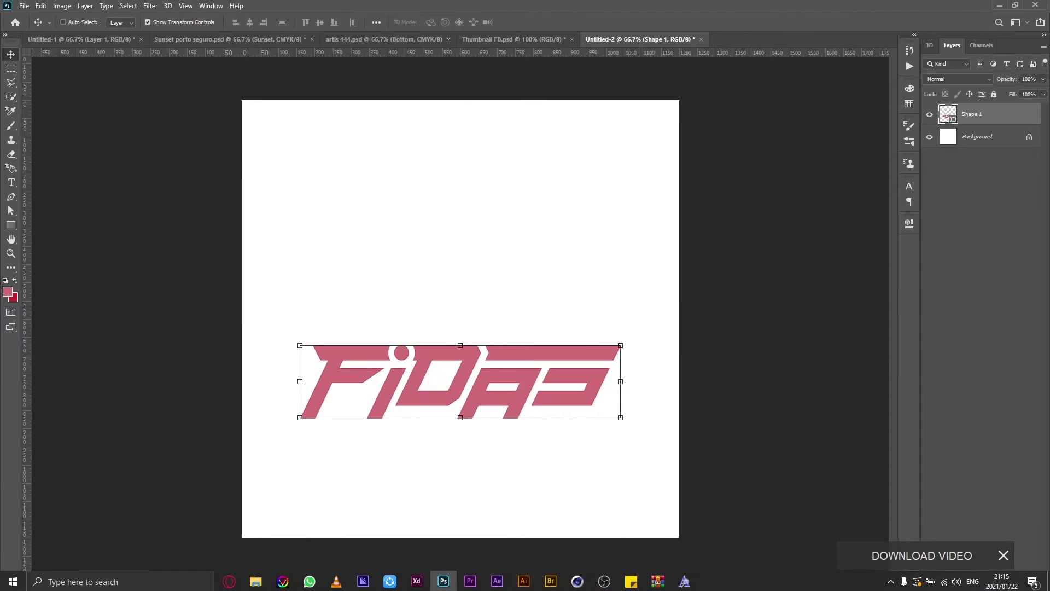
# - In Bridge, open the Footage folder and drag the red tunnel staircase photo toward Photoshop
pyautogui.click(549, 580)
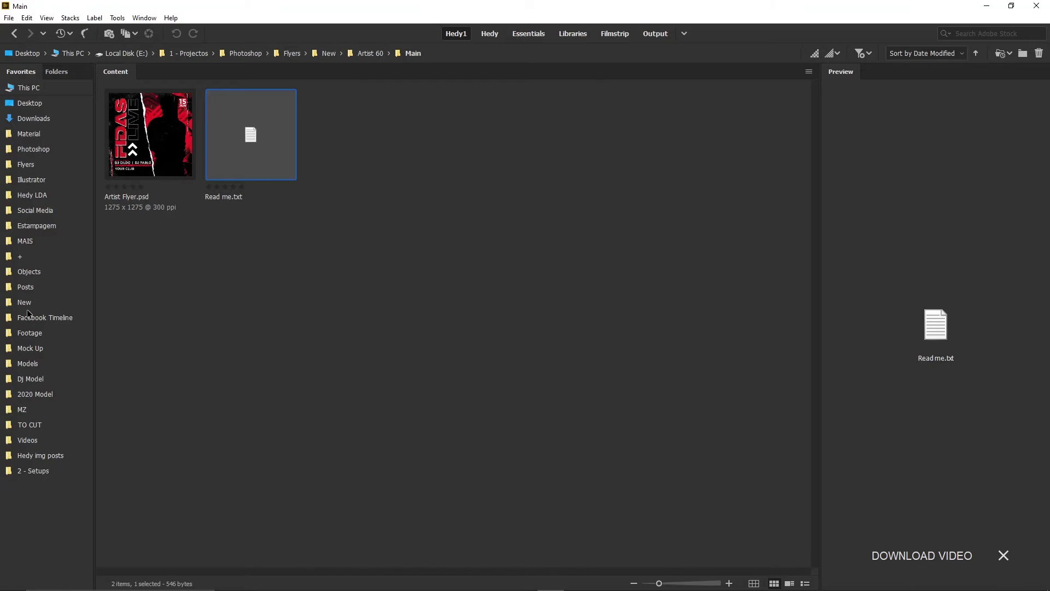
pyautogui.click(31, 331)
pyautogui.scroll(-5, 473, 391)
pyautogui.scroll(-5, 473, 391)
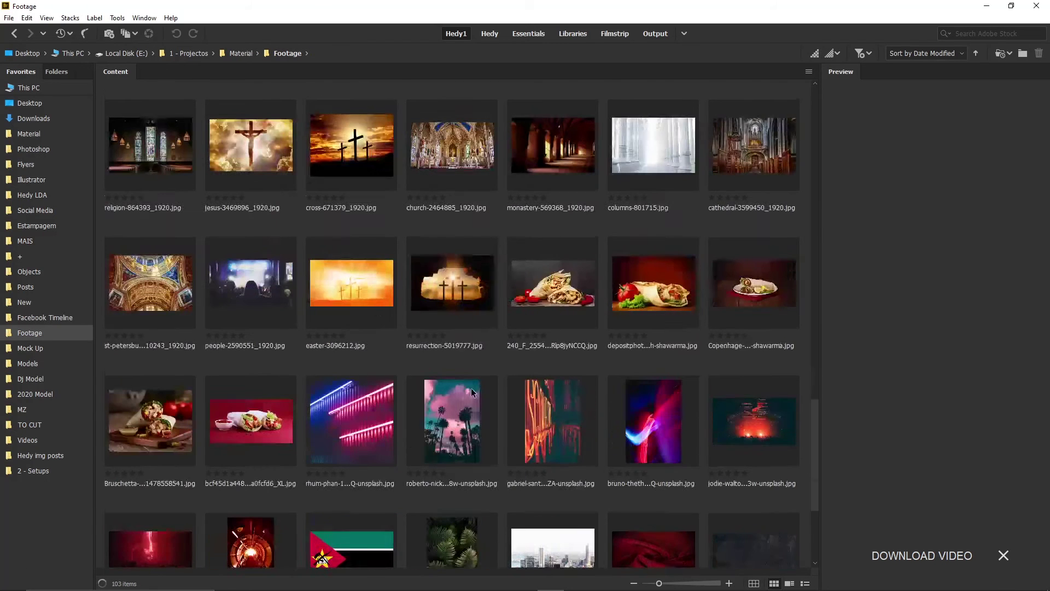
pyautogui.scroll(-3, 472, 389)
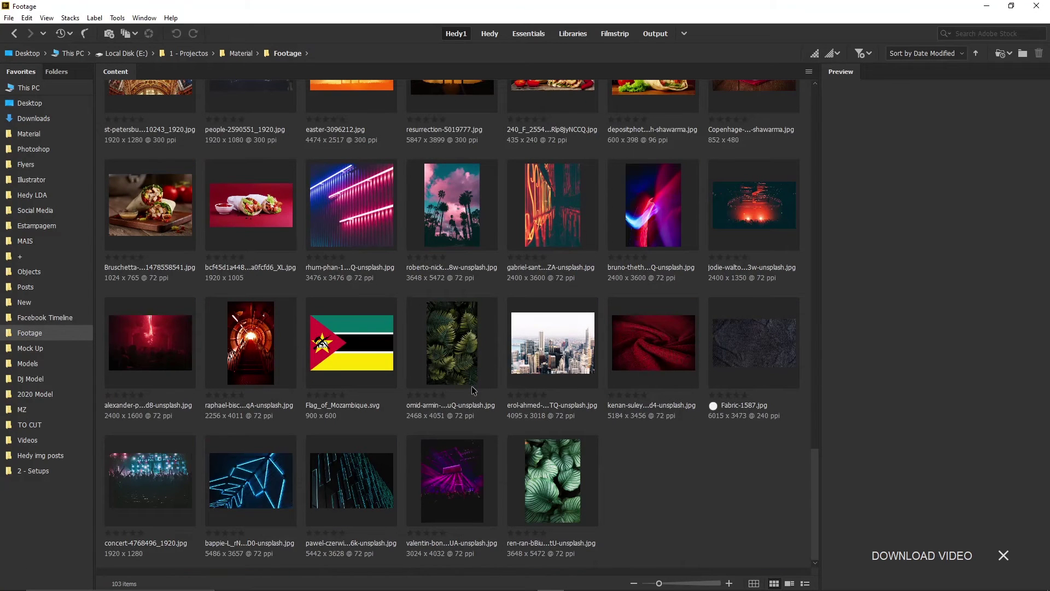
pyautogui.moveTo(258, 333); pyautogui.dragTo(492, 584)
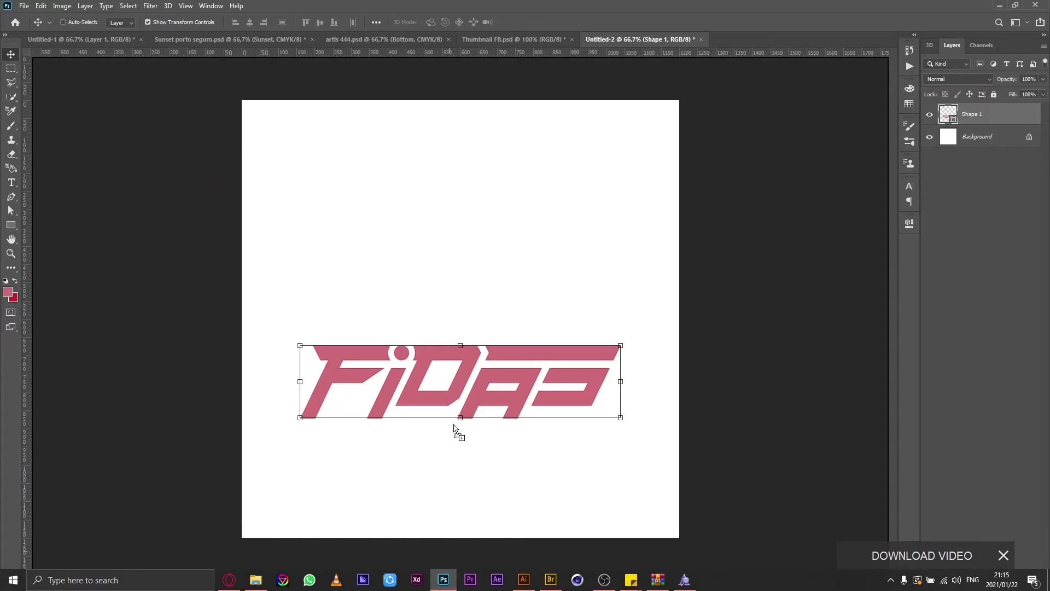
# - Place the red tunnel photo, enlarge it to fill the canvas, and move it below Shape 1
pyautogui.moveTo(492, 584); pyautogui.dragTo(455, 429)
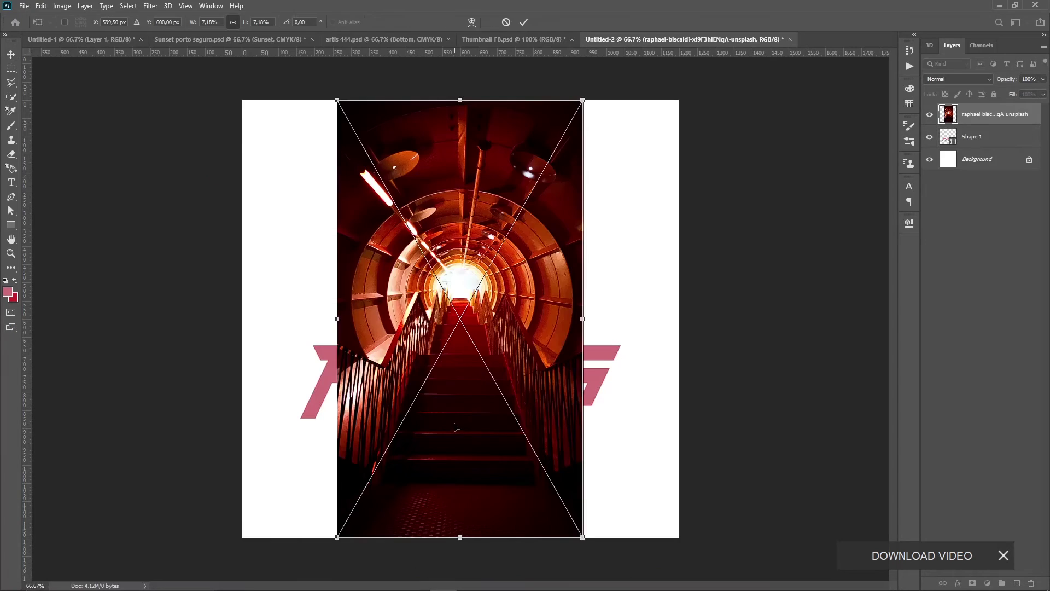
pyautogui.moveTo(582, 100)
pyautogui.mouseDown()
pyautogui.moveTo(686, 76)
pyautogui.moveTo(684, 84)
pyautogui.mouseUp()
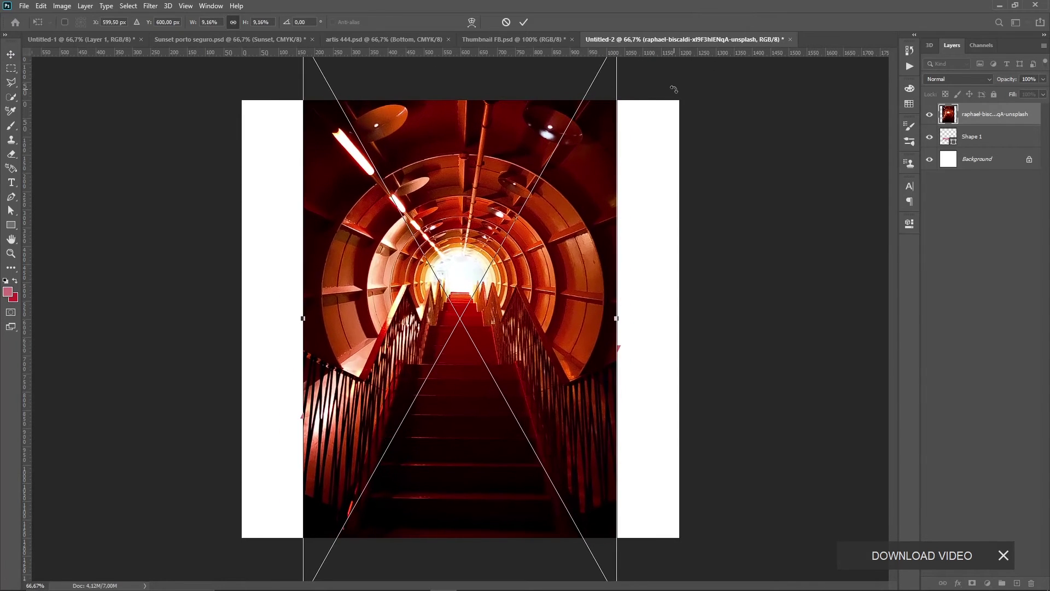
pyautogui.hotkey('ctrl', '-')
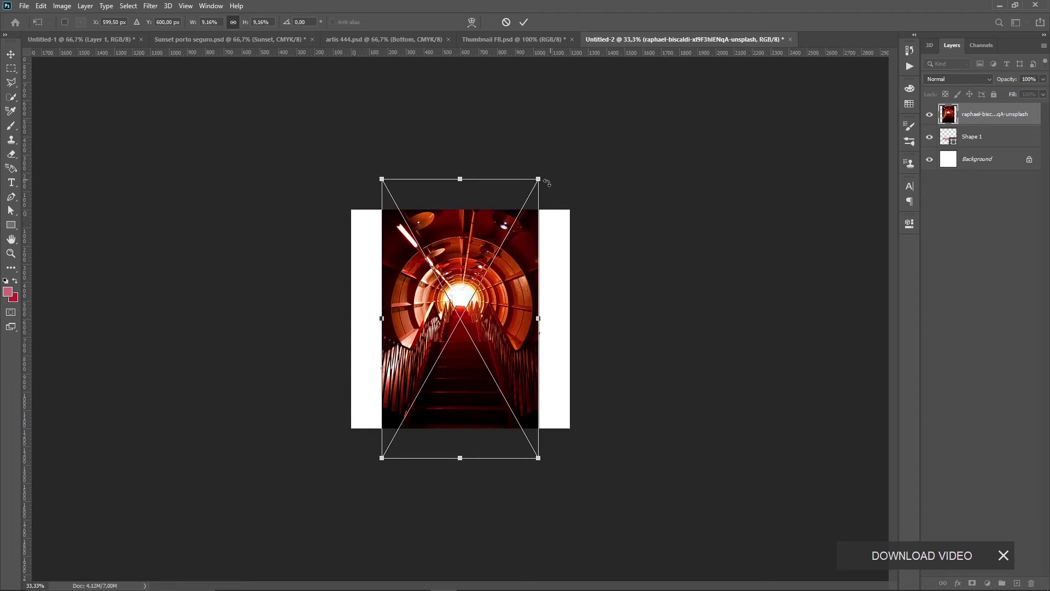
pyautogui.moveTo(538, 179); pyautogui.dragTo(573, 119)
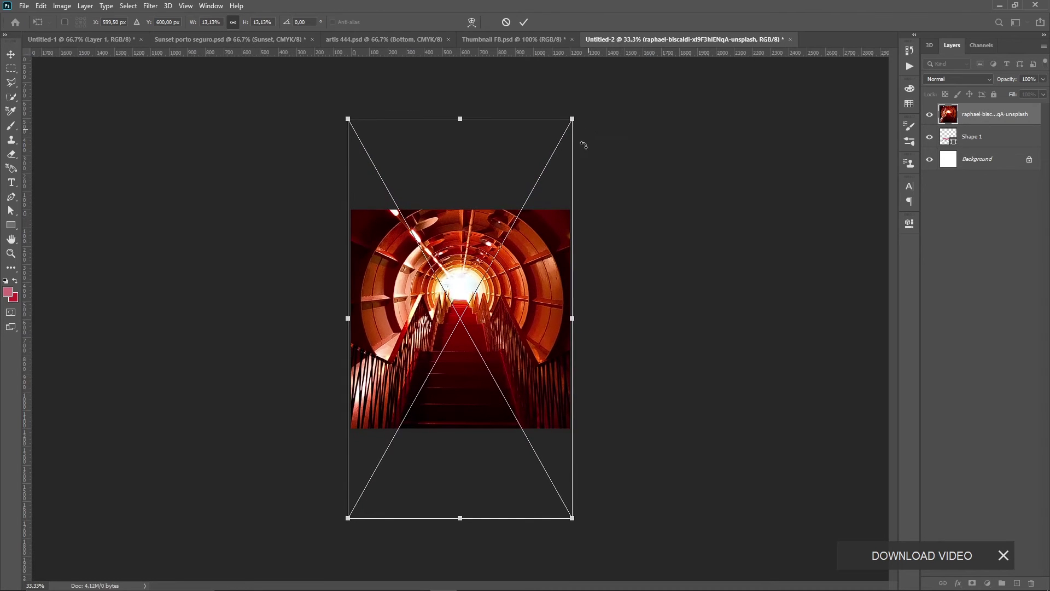
pyautogui.press('Return')
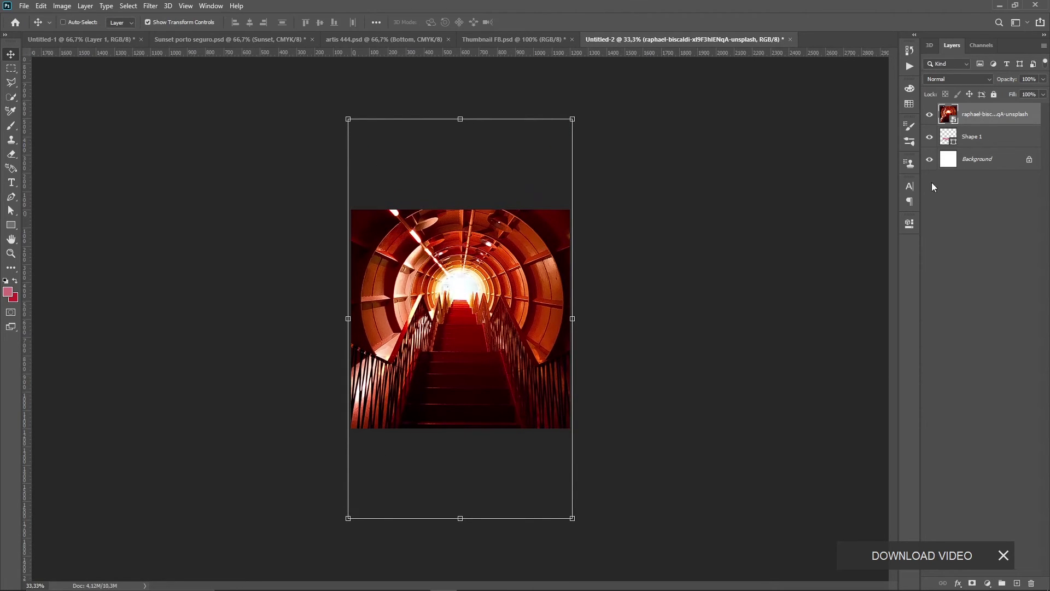
pyautogui.moveTo(980, 121); pyautogui.dragTo(978, 146)
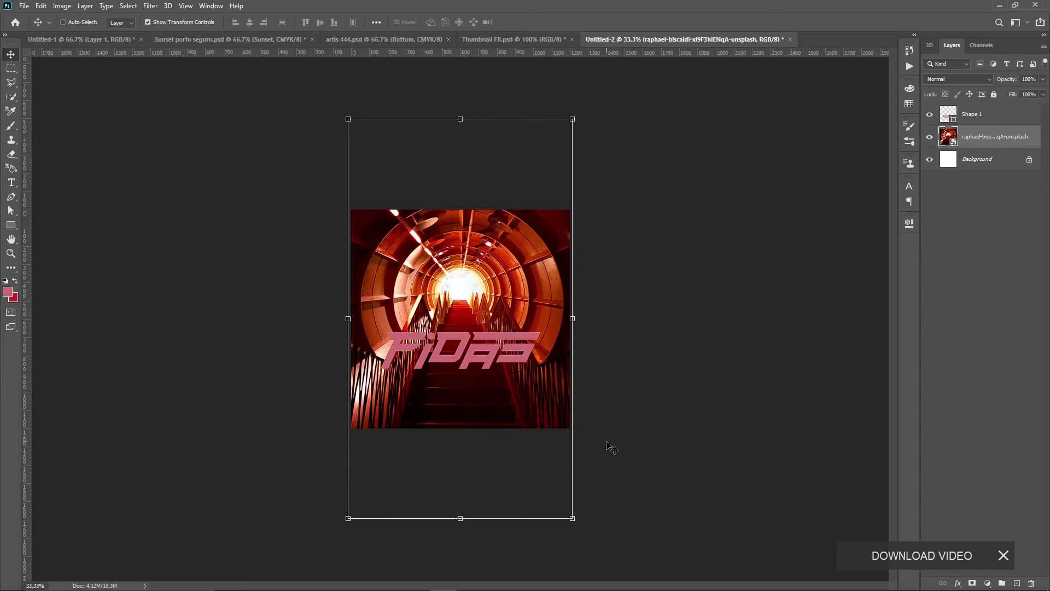
# - Drag the Gorilla Man With Suit image from Bridge's Dj Model folder into Photoshop
pyautogui.click(566, 579)
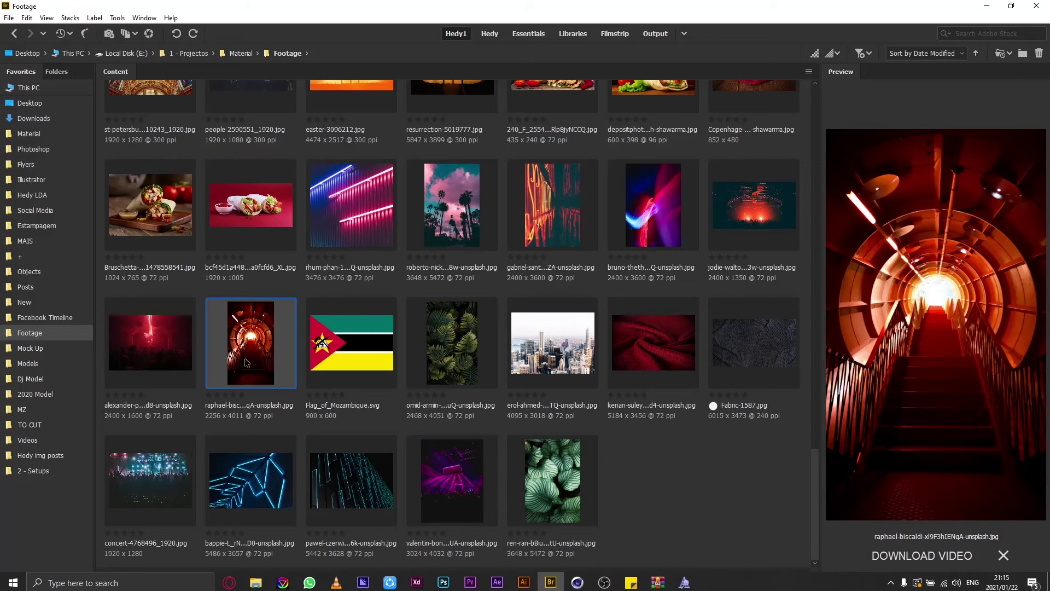
pyautogui.click(37, 378)
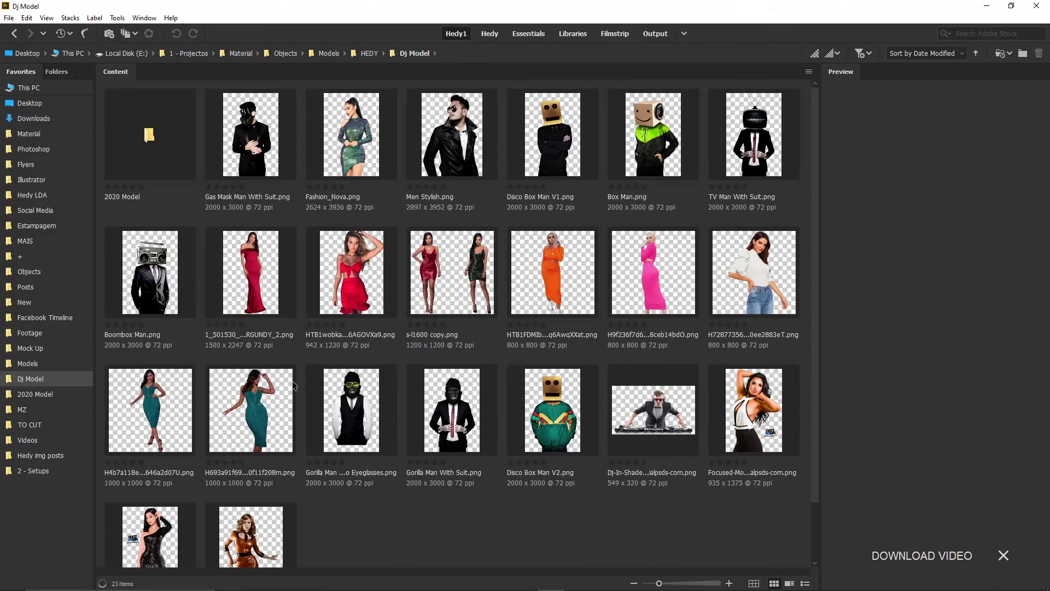
pyautogui.moveTo(467, 432); pyautogui.dragTo(445, 580)
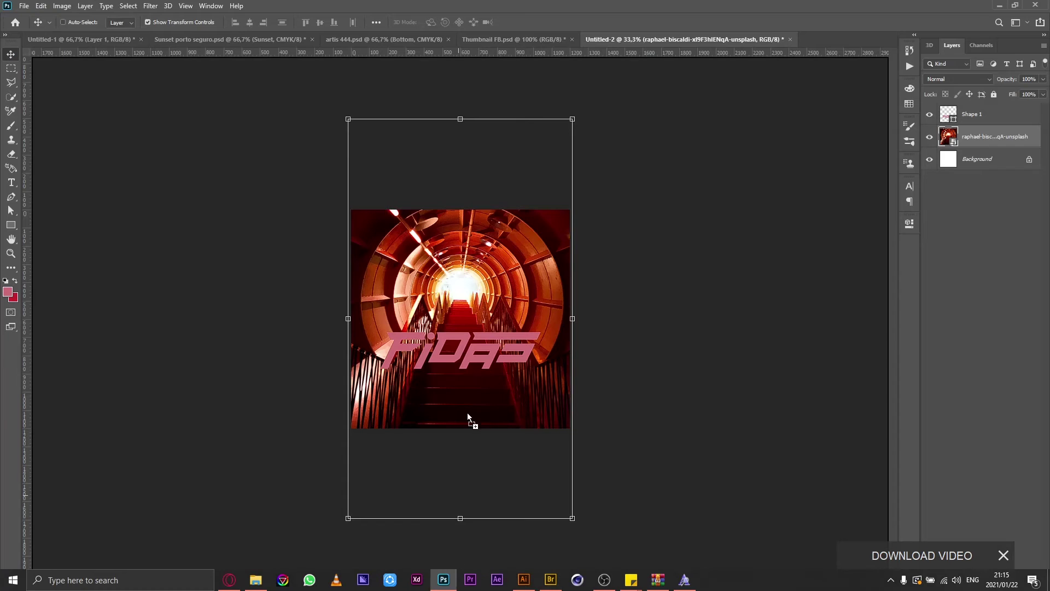
# - Place Gorilla Man With Suit, enlarge him at the centre, then group him and add a layer mask
pyautogui.moveTo(446, 579); pyautogui.dragTo(468, 405)
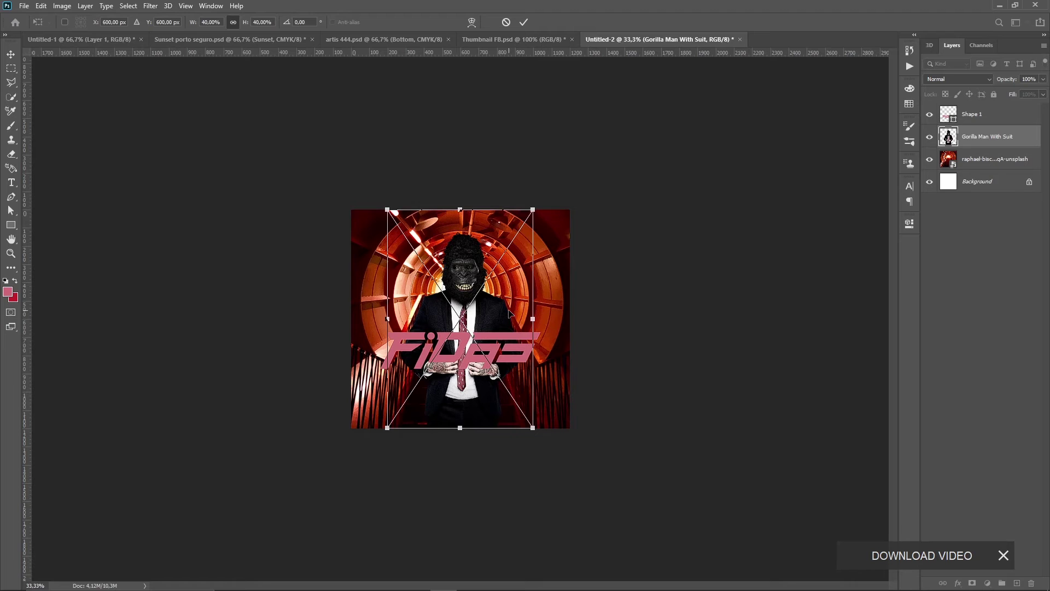
pyautogui.press('Return')
pyautogui.hotkey('ctrl', '+')
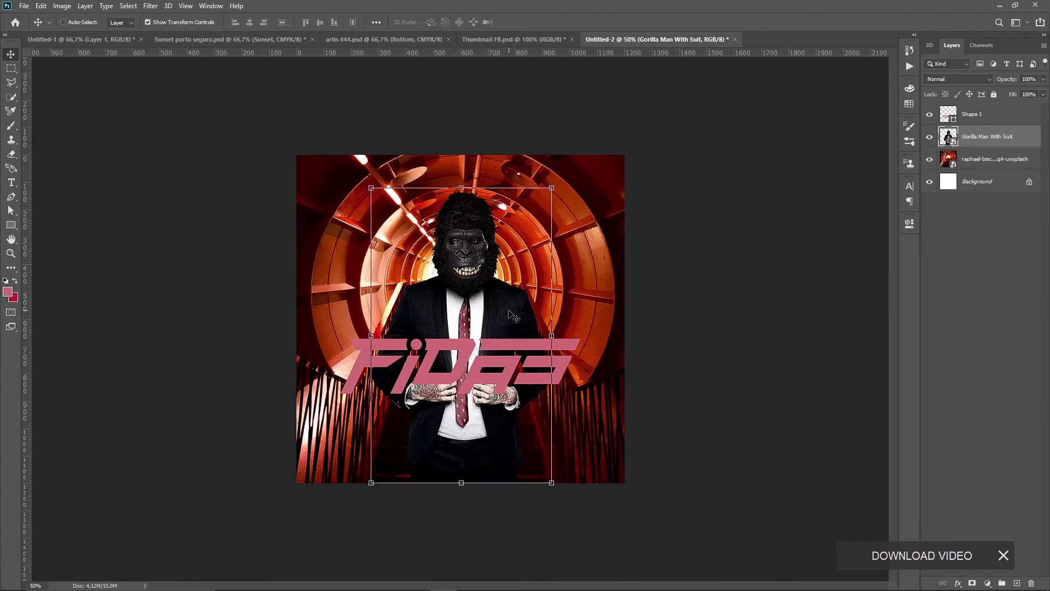
pyautogui.moveTo(497, 305); pyautogui.dragTo(484, 293)
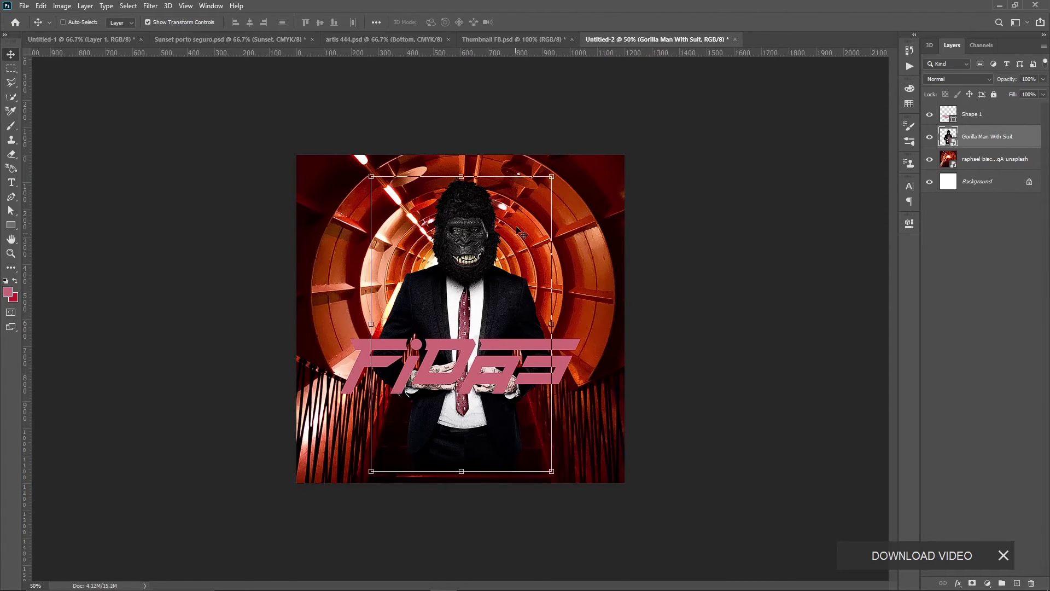
pyautogui.moveTo(551, 177); pyautogui.dragTo(586, 111)
pyautogui.moveTo(543, 213); pyautogui.dragTo(543, 219)
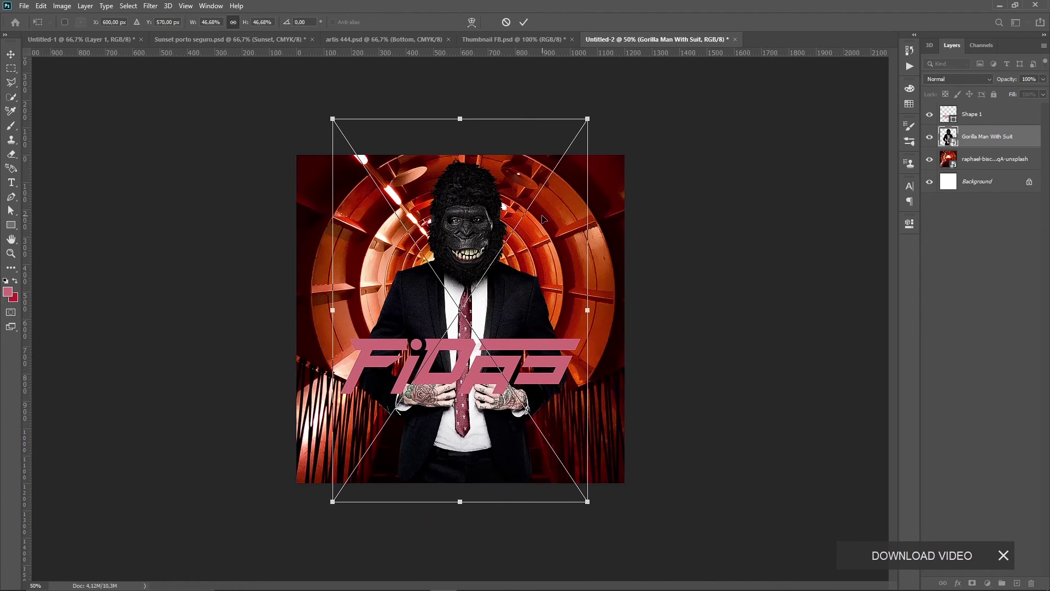
pyautogui.press('Return')
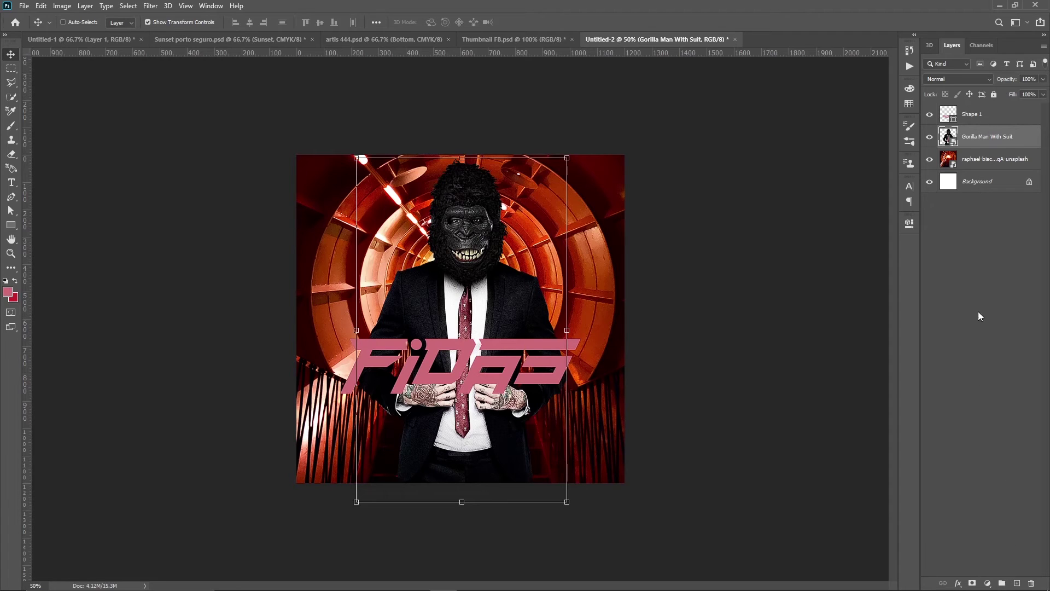
pyautogui.hotkey('ctrl', 'g')
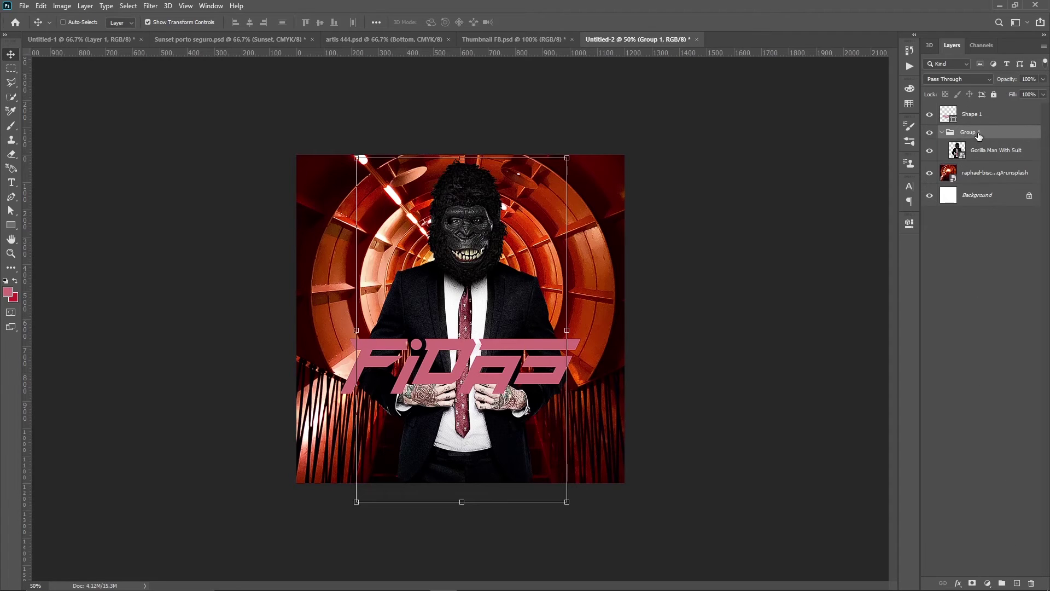
pyautogui.click(971, 583)
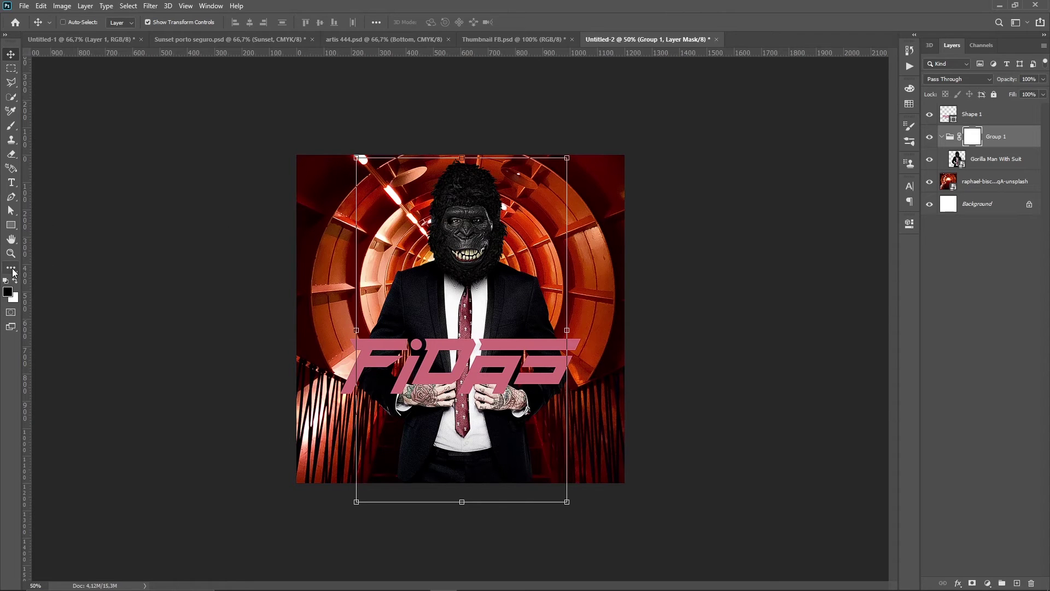
# - Drag a gradient upward on Group 1's mask so the gorilla's lower suit fades into the stairs
pyautogui.press('i')
pyautogui.click(11, 269)
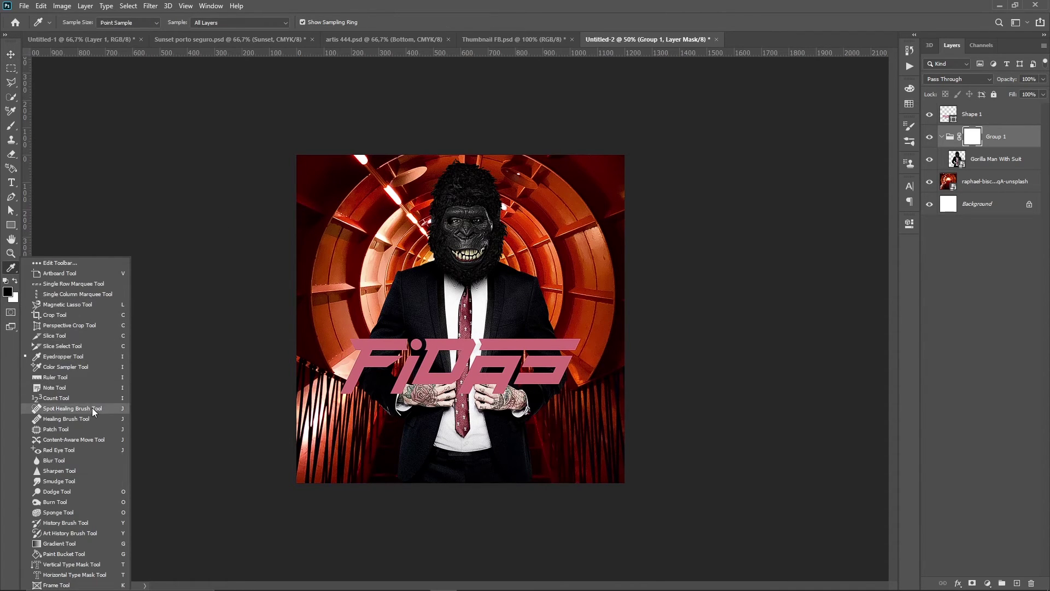
pyautogui.click(45, 543)
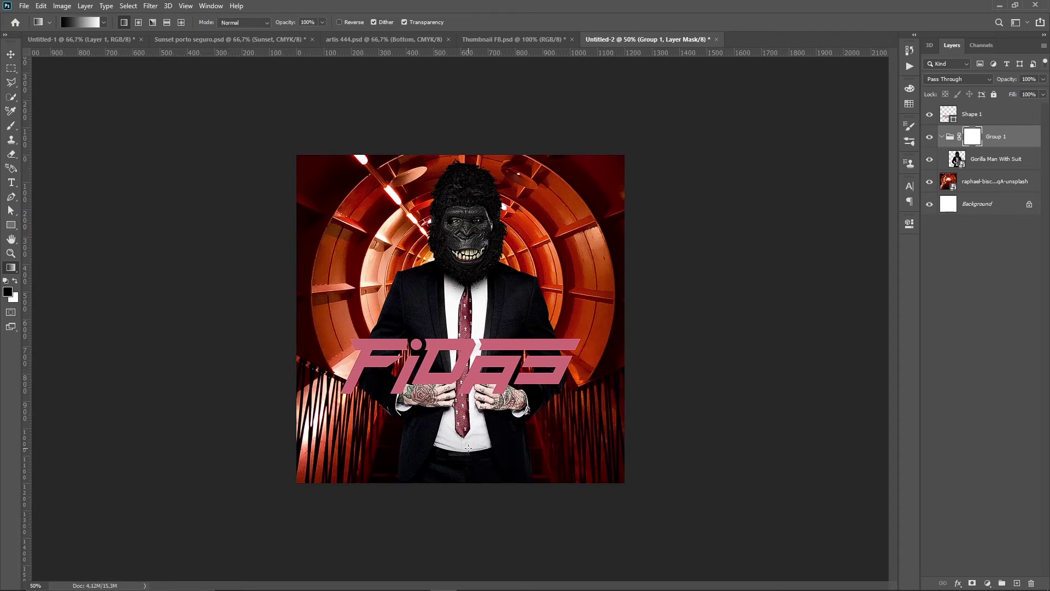
pyautogui.moveTo(468, 448); pyautogui.dragTo(465, 345)
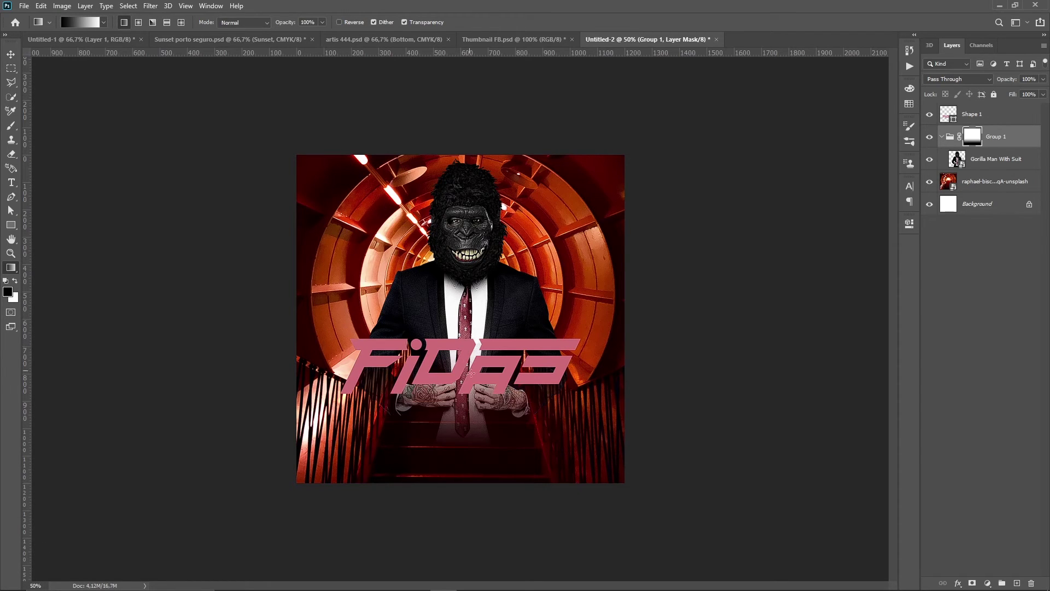
pyautogui.press('v')
pyautogui.click(973, 283)
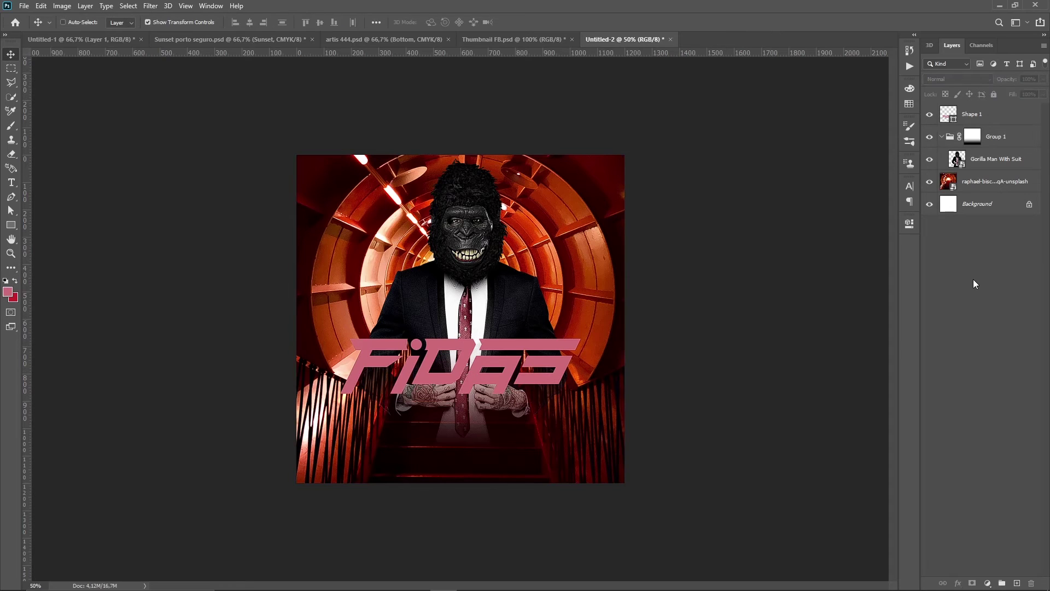
# - Apply a subtle Gaussian Blur of a few pixels to the red tunnel photo layer
pyautogui.click(1004, 182)
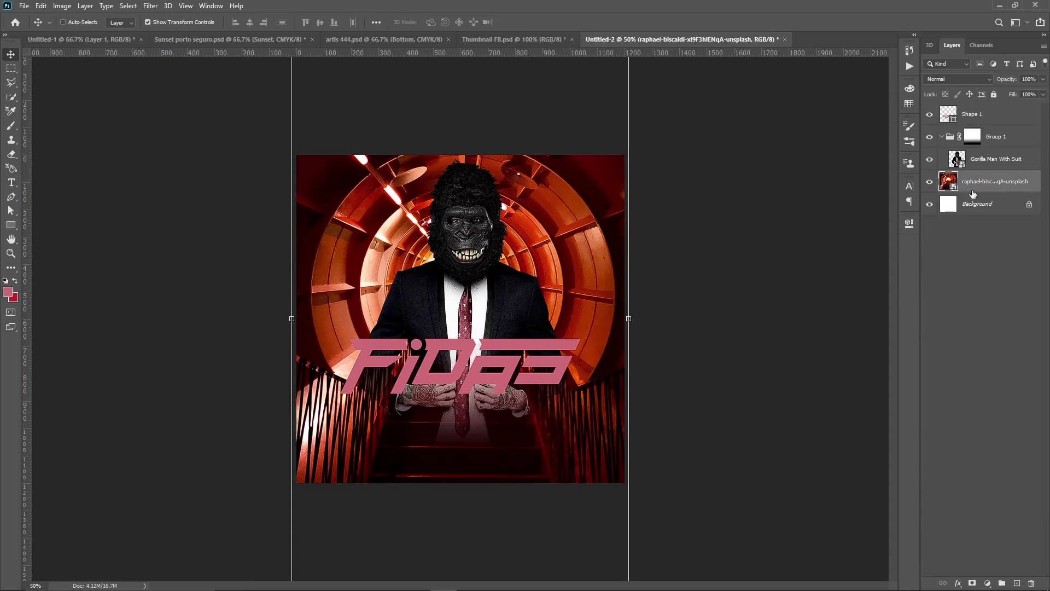
pyautogui.click(151, 6)
pyautogui.moveTo(212, 129)
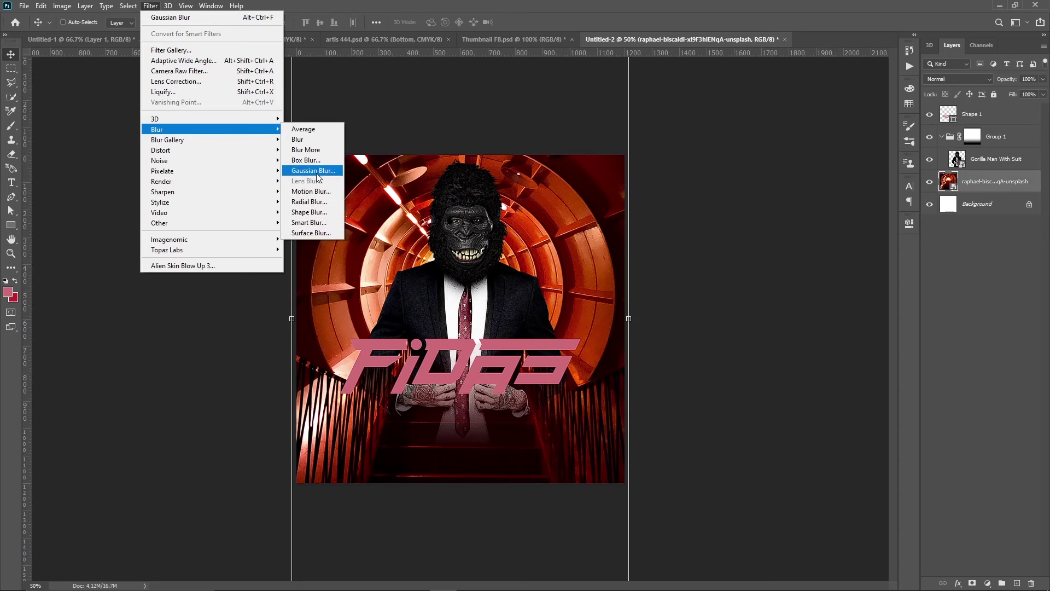
pyautogui.click(313, 170)
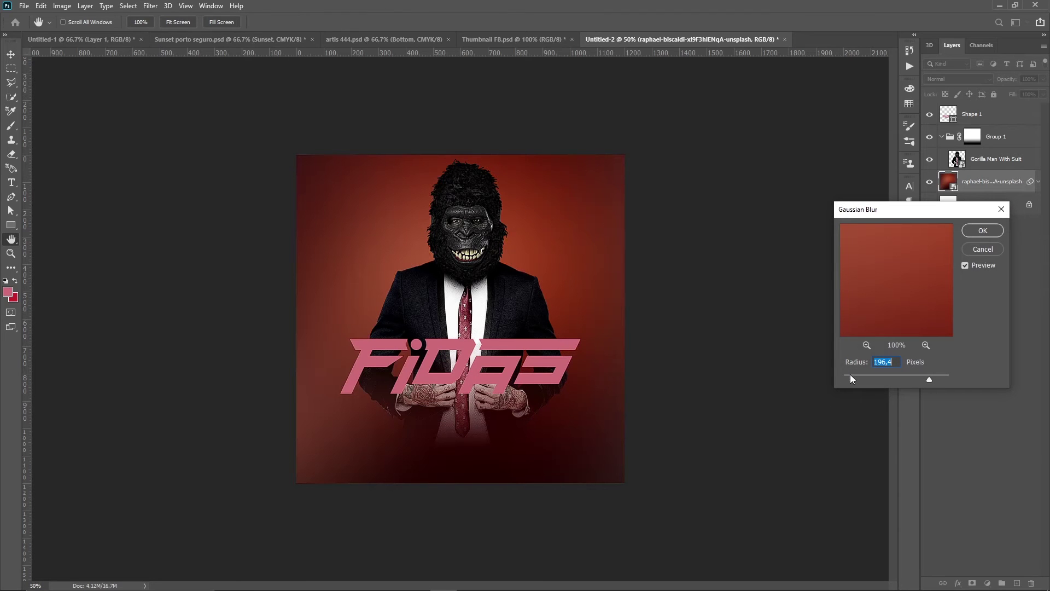
pyautogui.moveTo(849, 378); pyautogui.dragTo(881, 378)
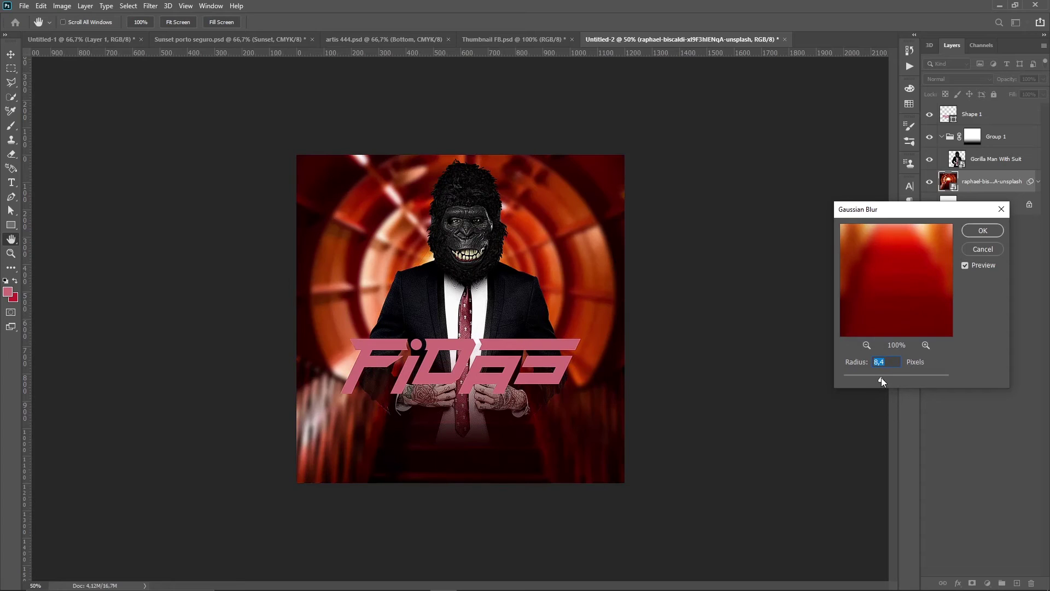
pyautogui.press('Return')
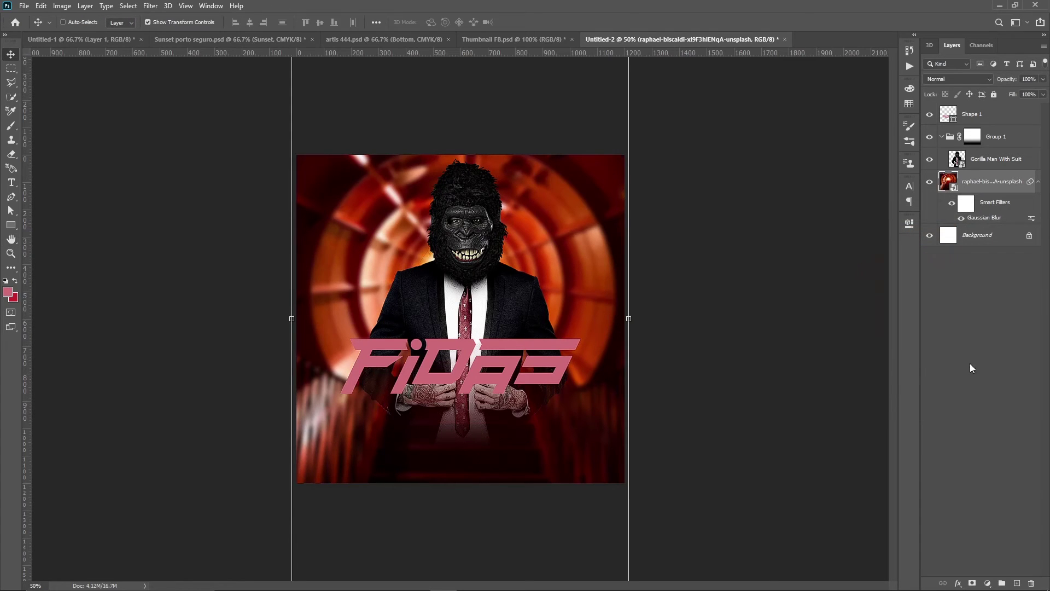
# - Change the FIDAS logo shape's fill colour to white
pyautogui.click(970, 365)
pyautogui.doubleClick(951, 125)
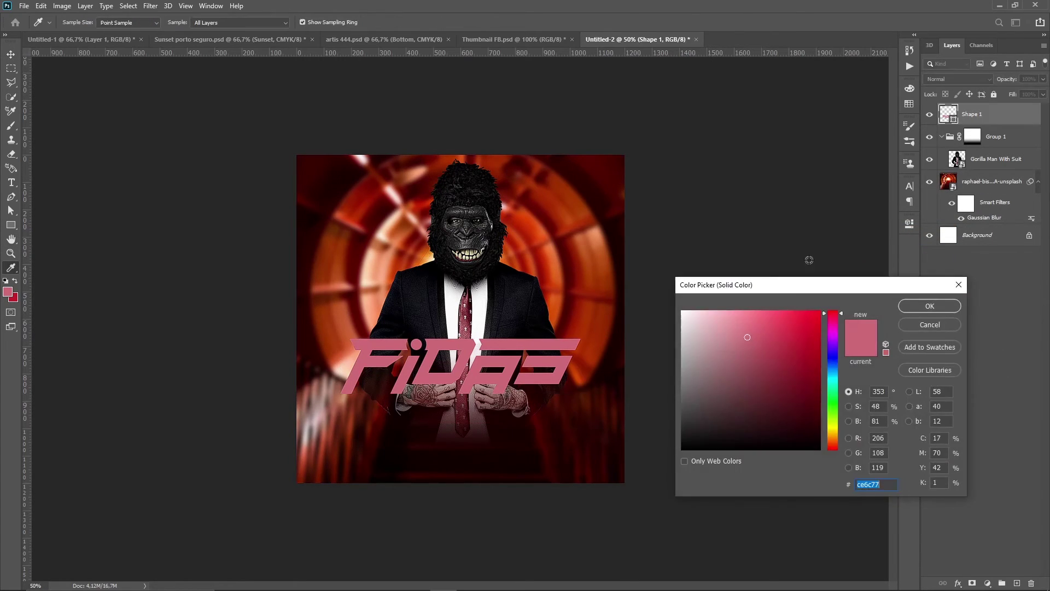
pyautogui.moveTo(774, 364); pyautogui.dragTo(646, 287)
pyautogui.press('Return')
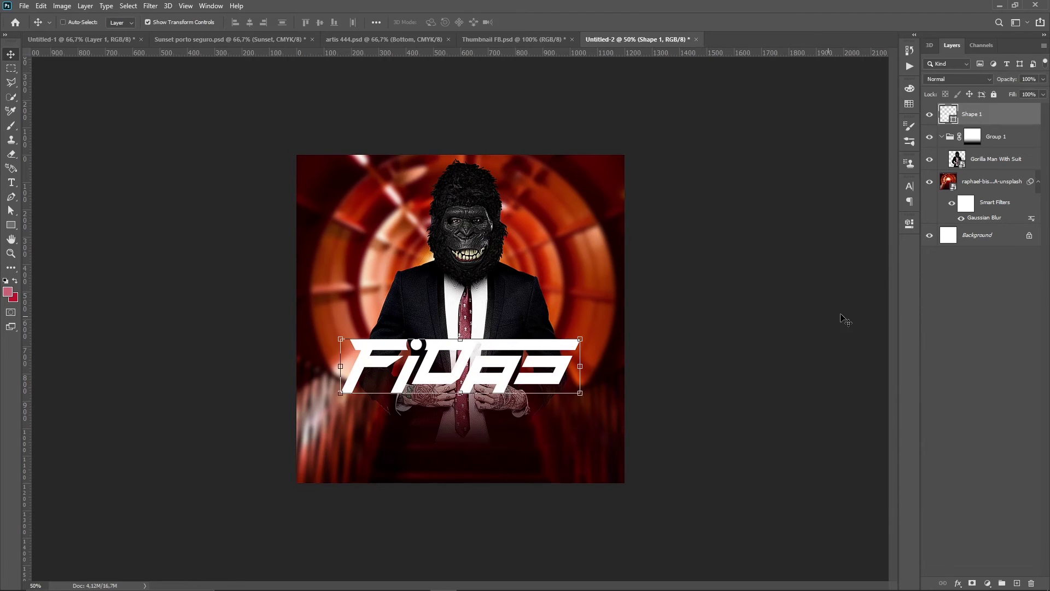
# - Collapse Group 1 and move the white logo down below the gorilla's hands
pyautogui.click(958, 304)
pyautogui.click(941, 137)
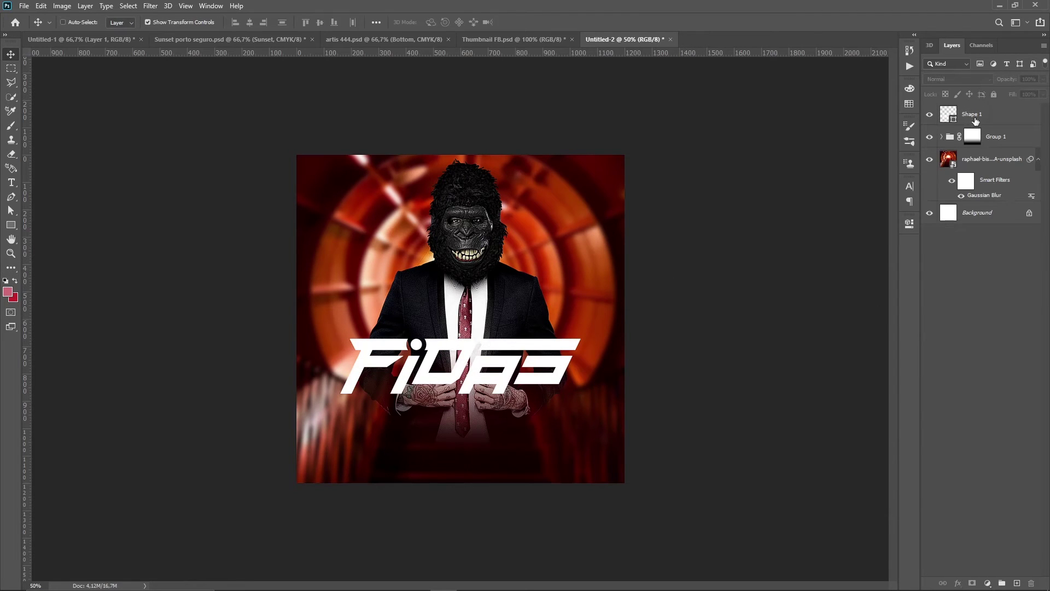
pyautogui.click(973, 114)
pyautogui.moveTo(807, 219); pyautogui.dragTo(798, 266)
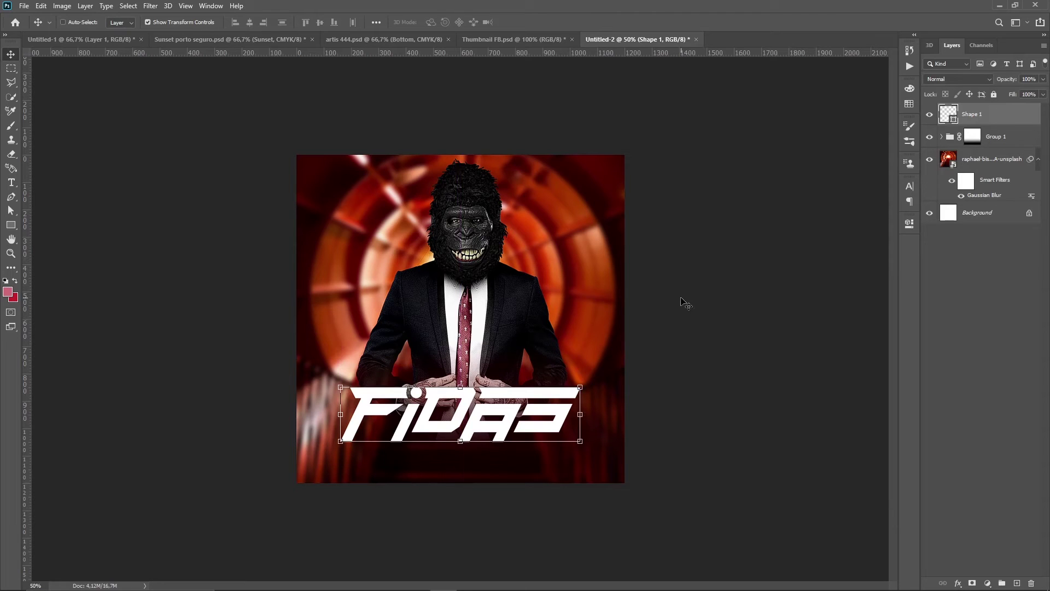
pyautogui.click(971, 314)
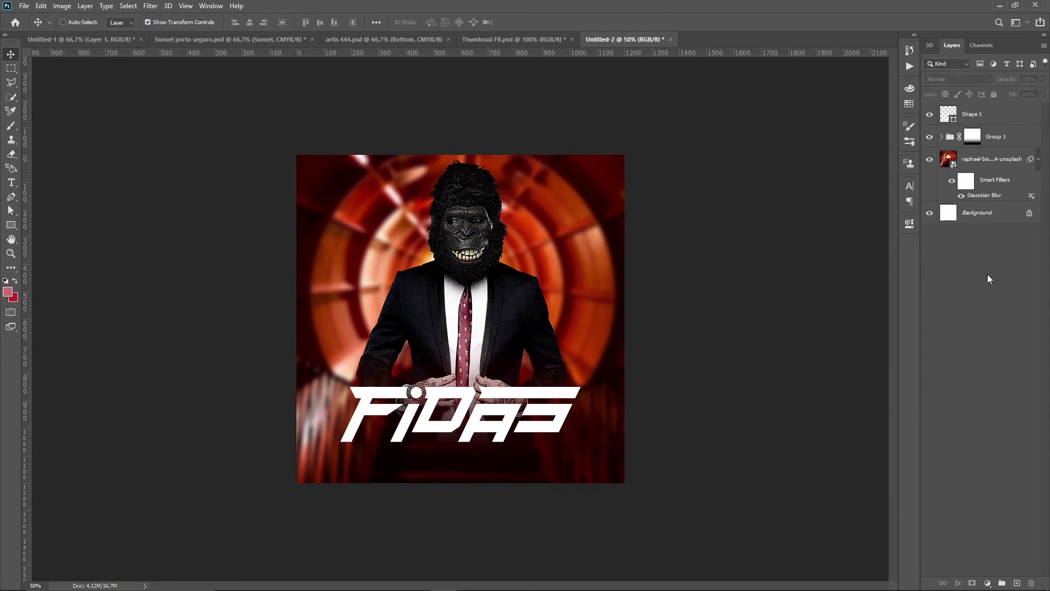
pyautogui.click(942, 136)
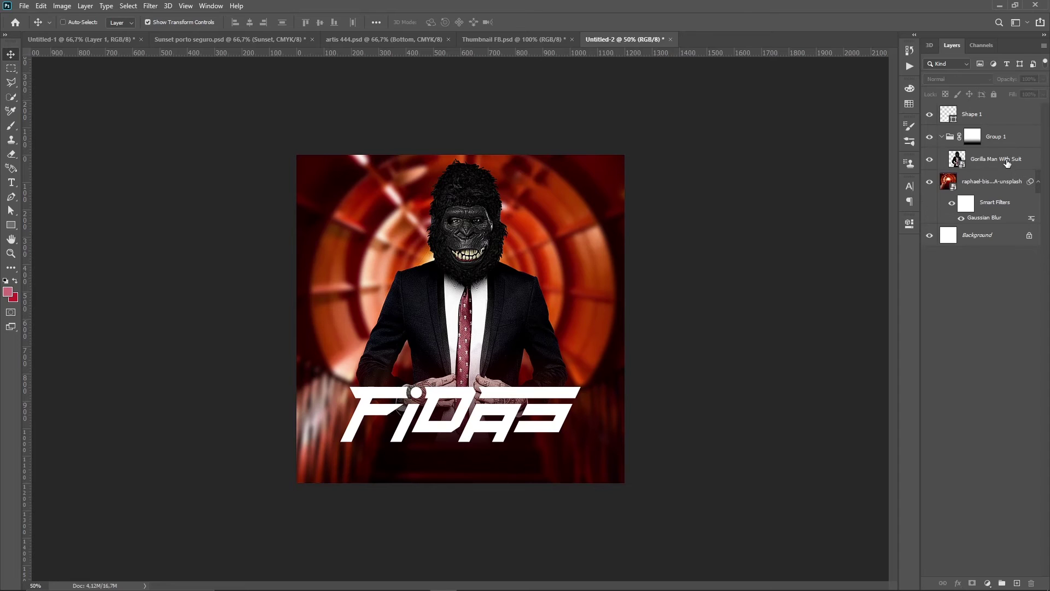
pyautogui.rightClick(977, 159)
pyautogui.click(886, 131)
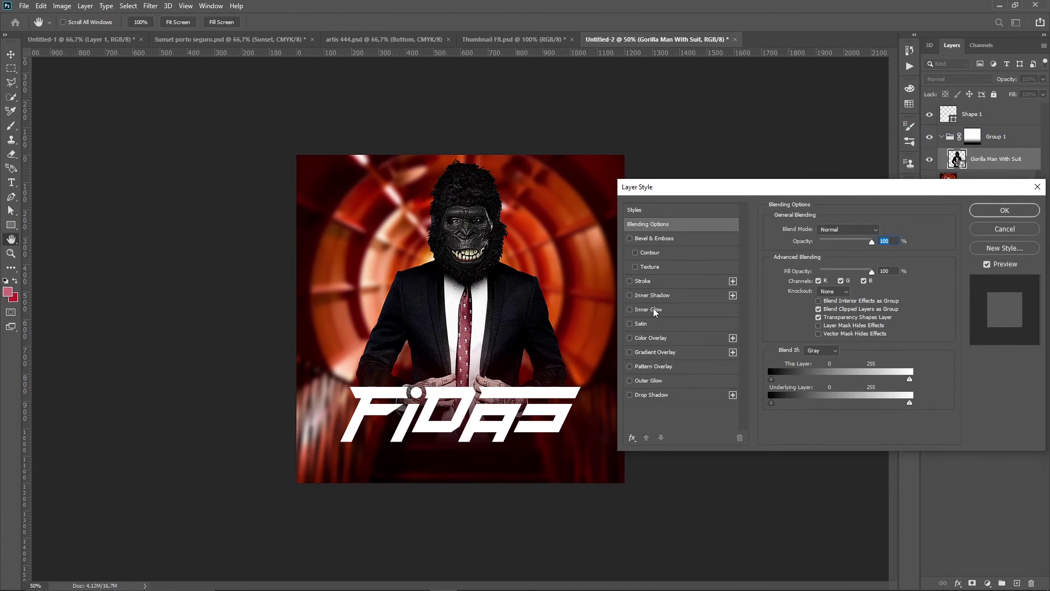
pyautogui.click(630, 309)
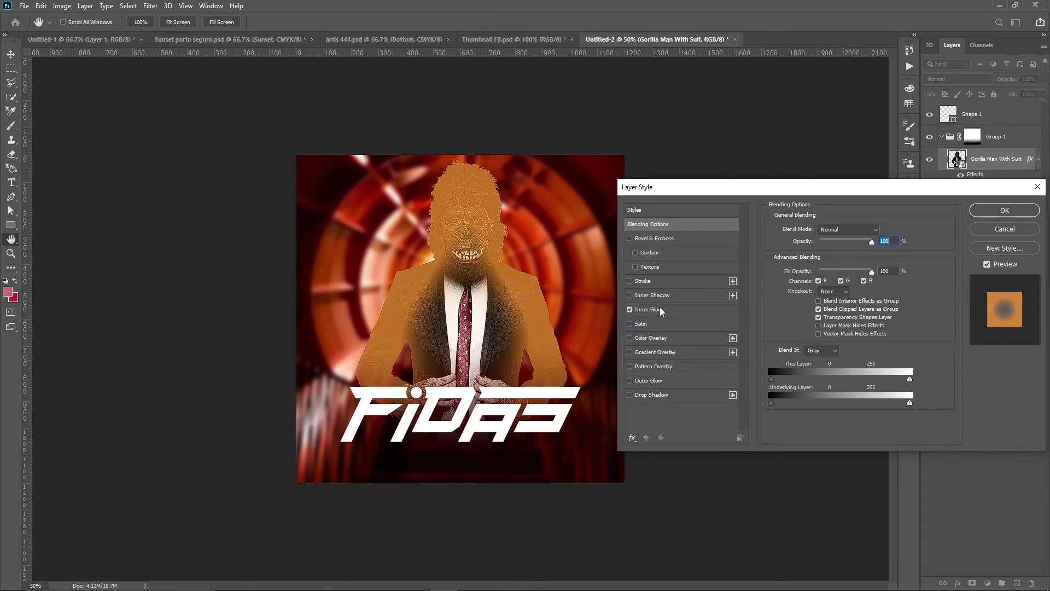
pyautogui.click(659, 308)
pyautogui.moveTo(818, 336); pyautogui.dragTo(814, 335)
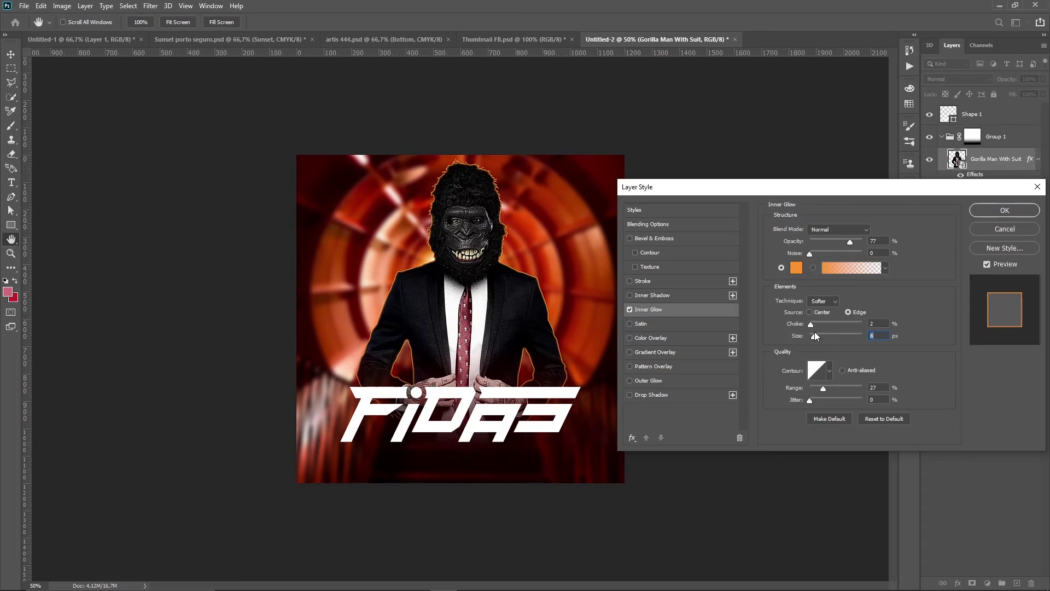
pyautogui.click(831, 242)
pyautogui.click(796, 268)
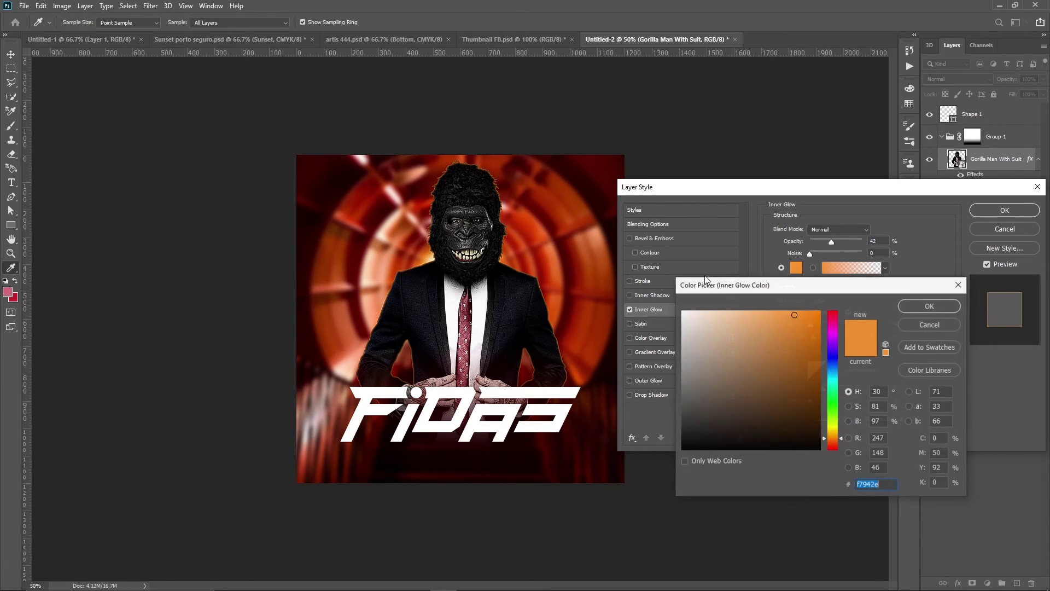
pyautogui.click(541, 264)
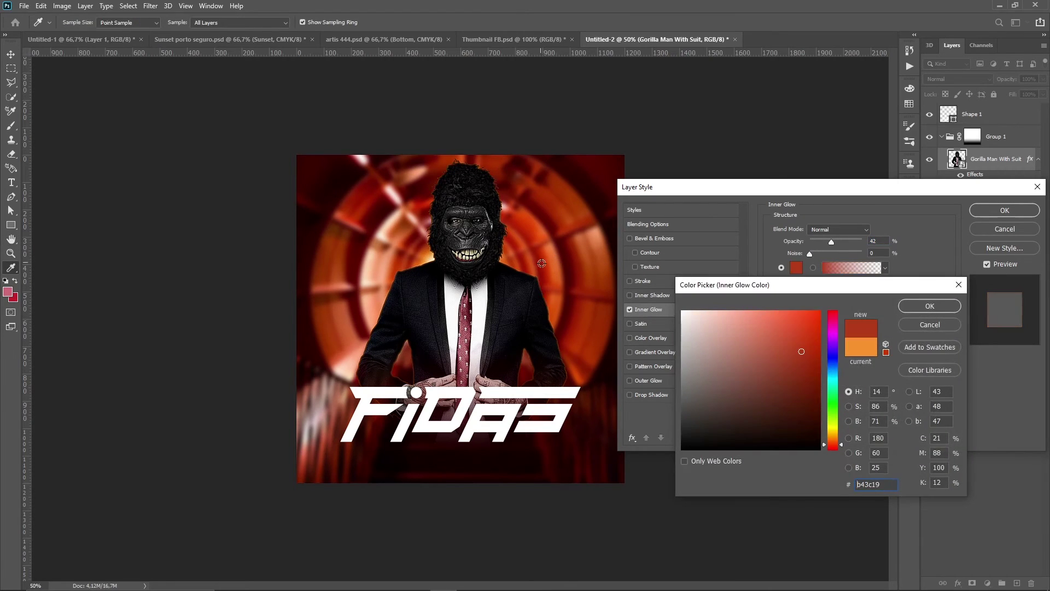
pyautogui.click(929, 306)
pyautogui.click(831, 230)
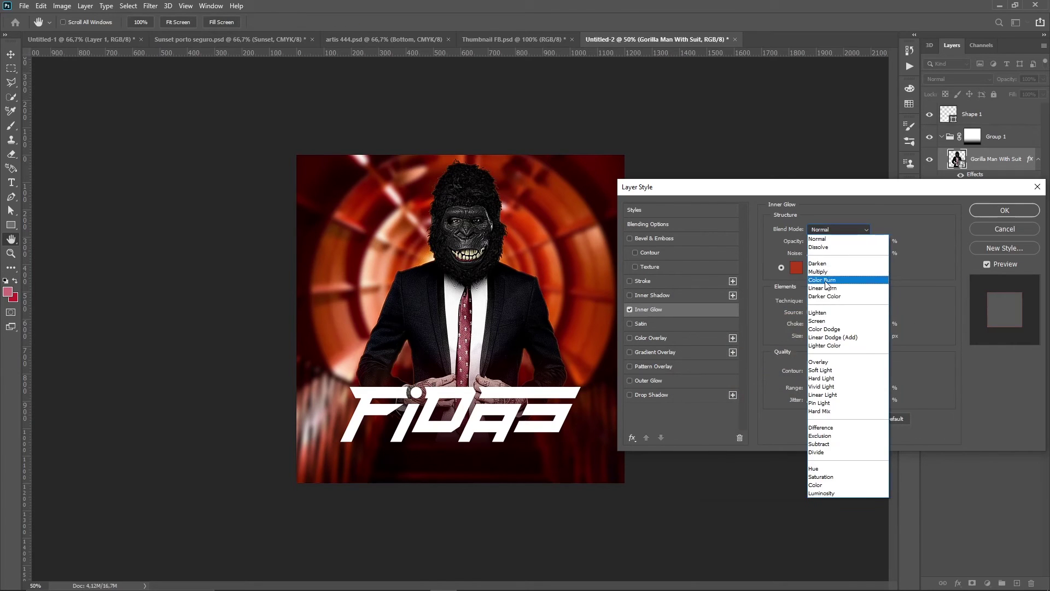
pyautogui.click(822, 315)
pyautogui.moveTo(820, 339); pyautogui.dragTo(822, 336)
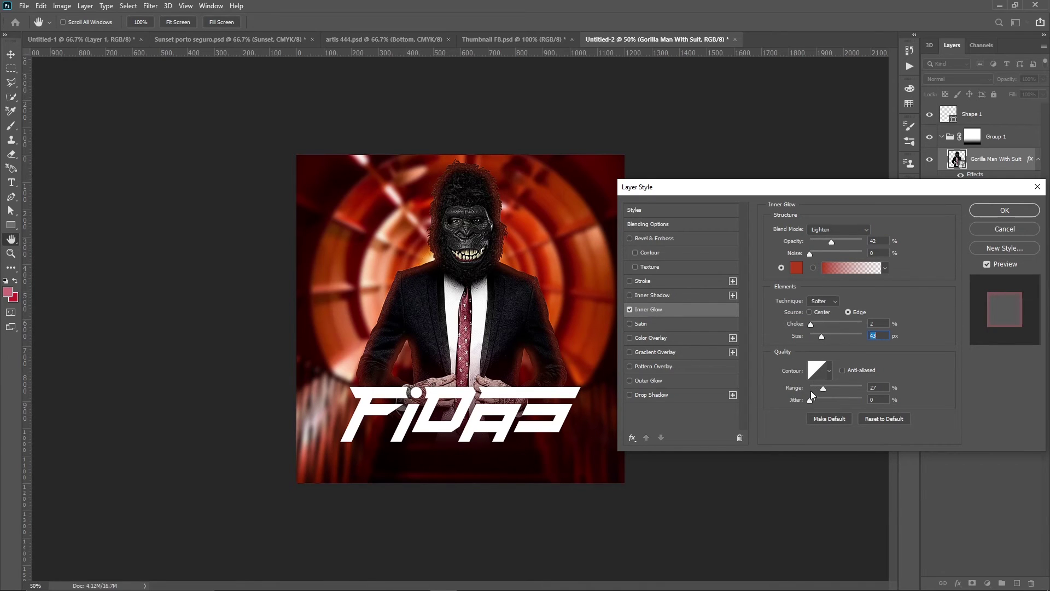
pyautogui.click(994, 230)
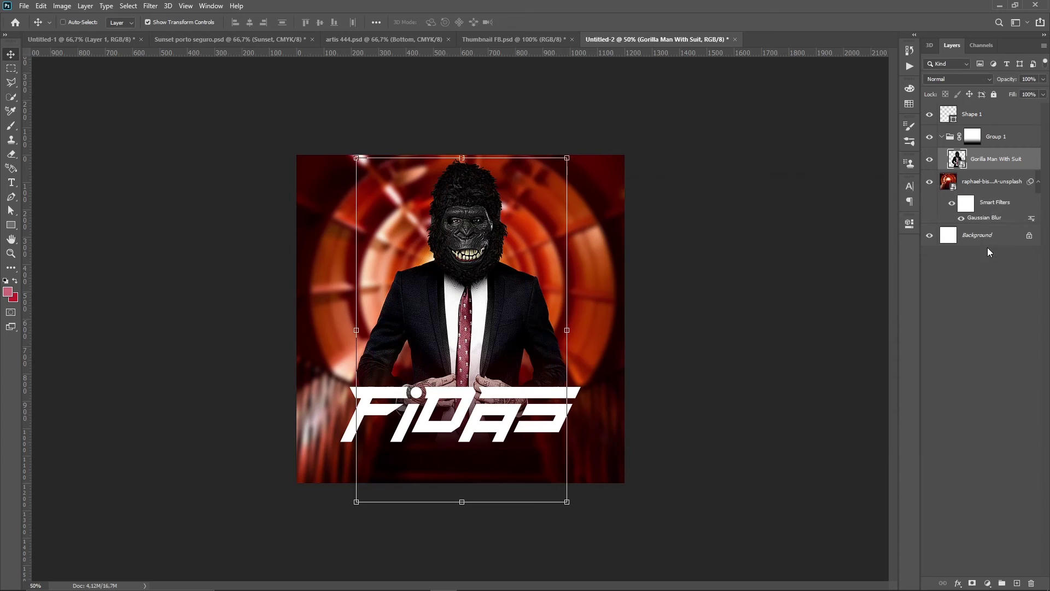
# - Add a new layer inside Group 1 and set up the Brush tool at 291 px
pyautogui.click(1007, 134)
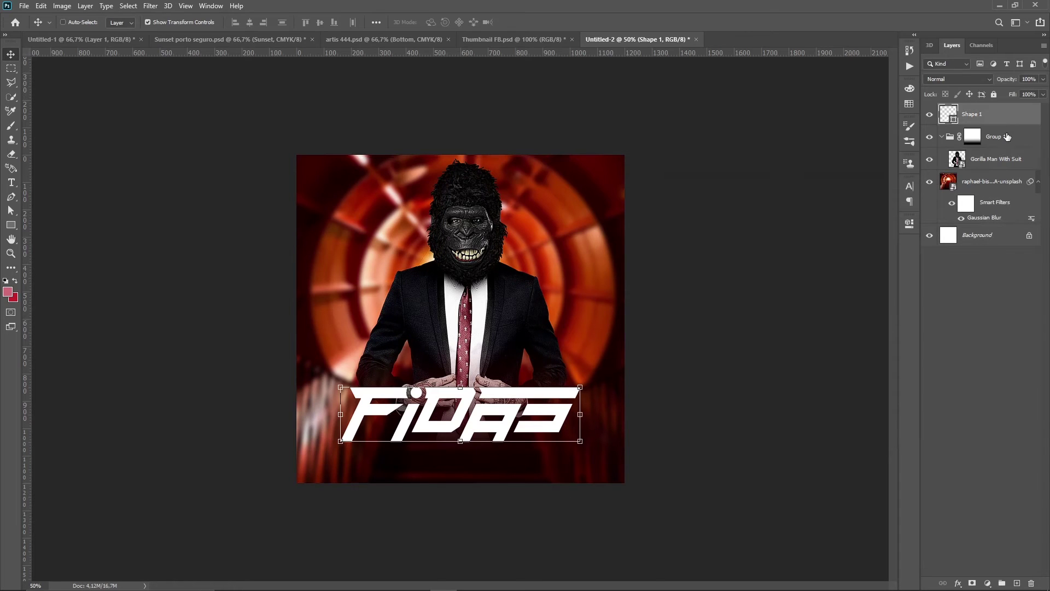
pyautogui.click(1016, 583)
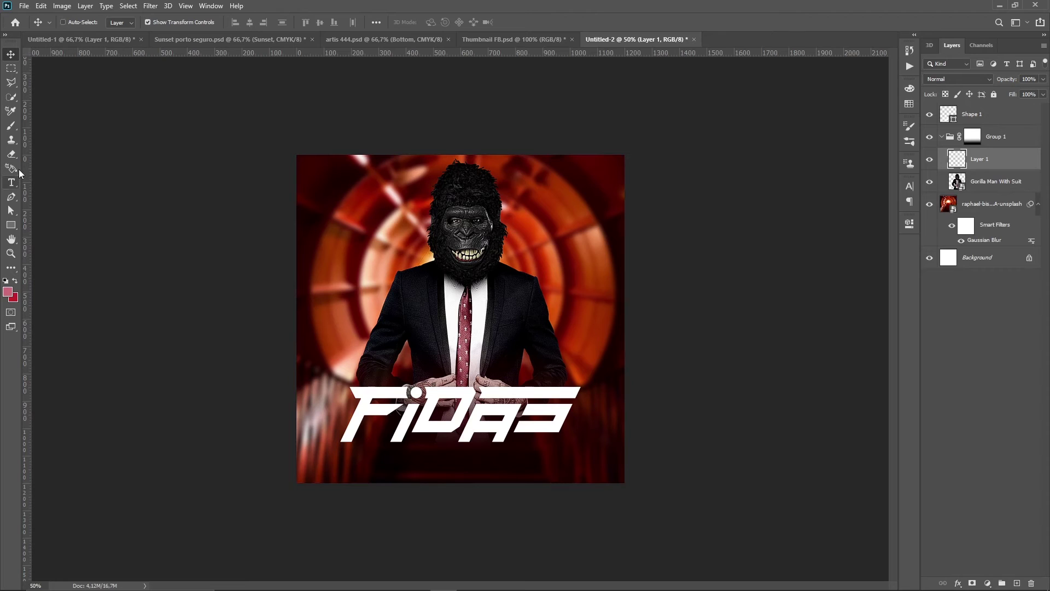
pyautogui.click(12, 127)
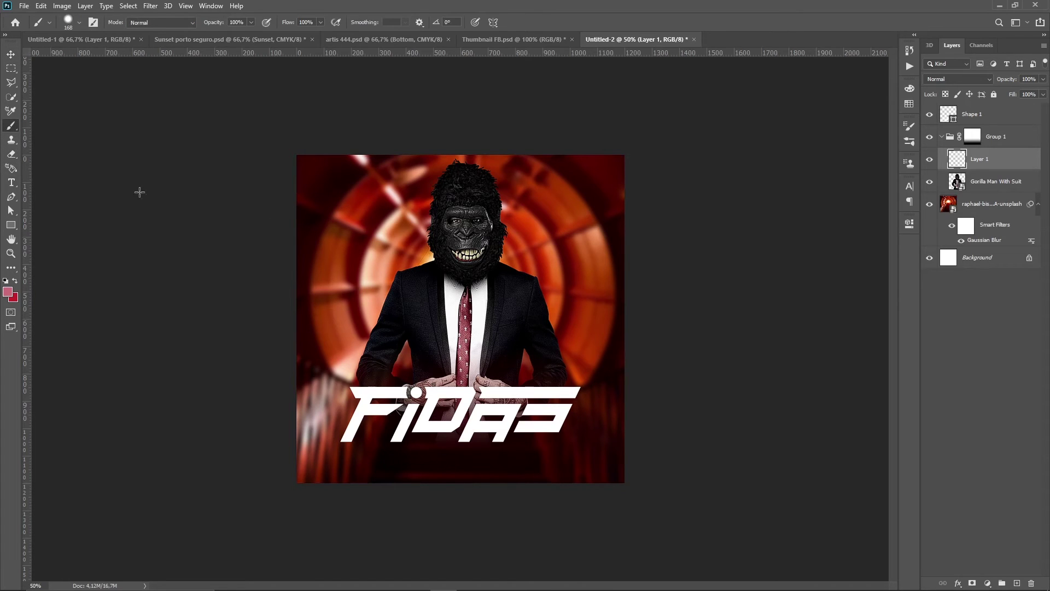
pyautogui.rightClick(460, 222)
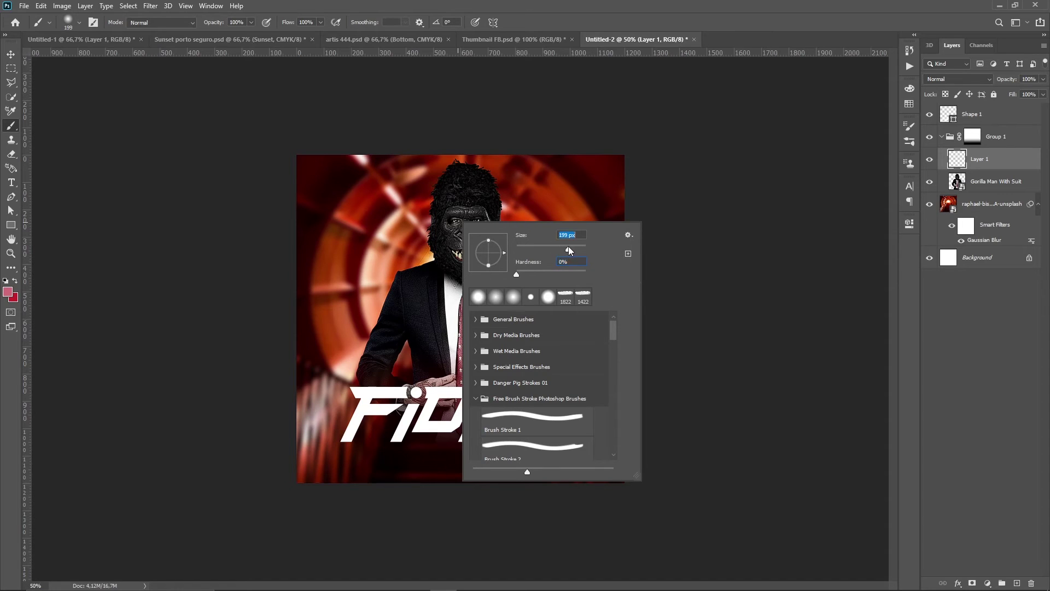
pyautogui.moveTo(569, 250); pyautogui.dragTo(569, 250)
pyautogui.write('291')
pyautogui.press('Return')
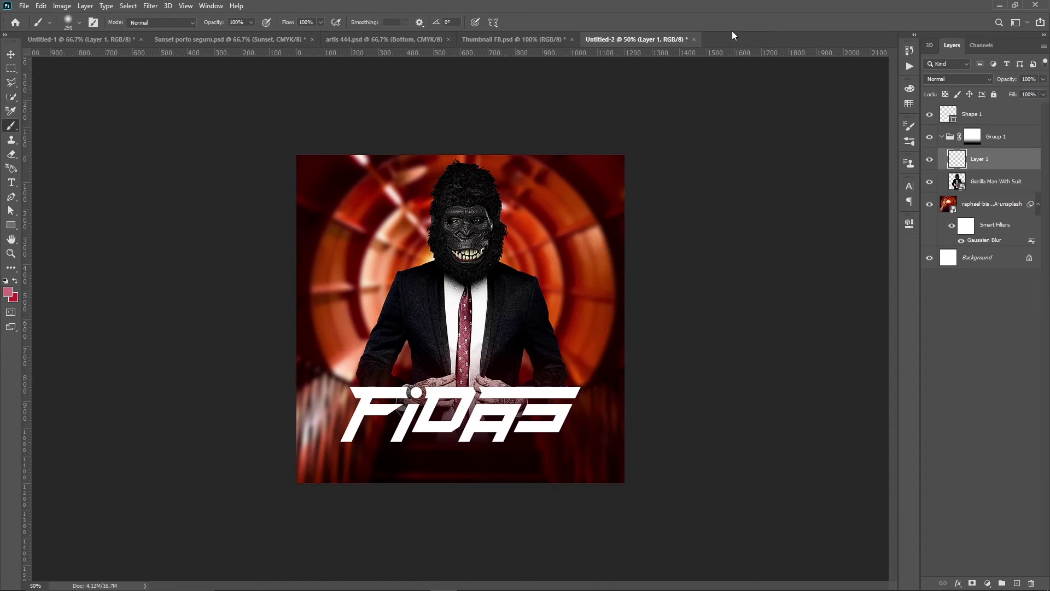
# - Sample red from the image and paint it over the gorilla's head and shoulders, then try blend modes
pyautogui.click(515, 205)
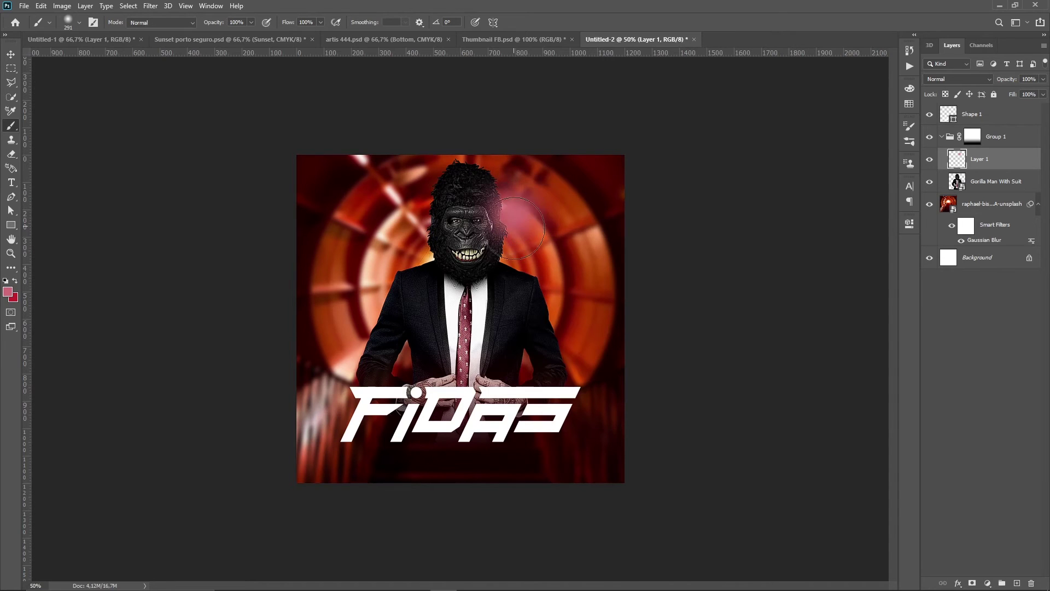
pyautogui.hotkey('ctrl', 'z')
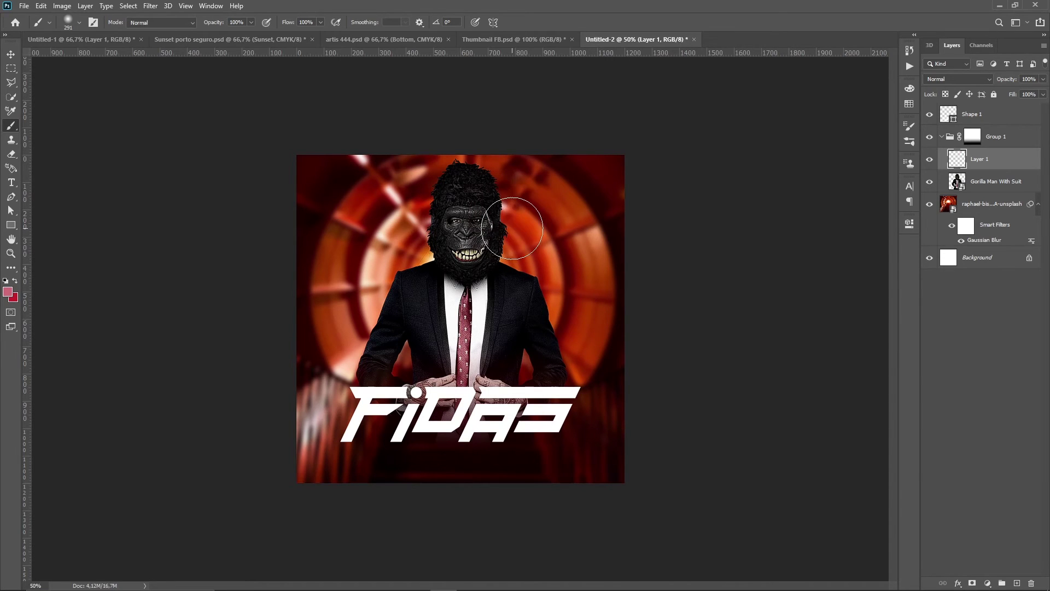
pyautogui.press('i')
pyautogui.press('b')
pyautogui.moveTo(506, 167)
pyautogui.mouseDown()
pyautogui.moveTo(519, 271)
pyautogui.moveTo(566, 323)
pyautogui.mouseUp()
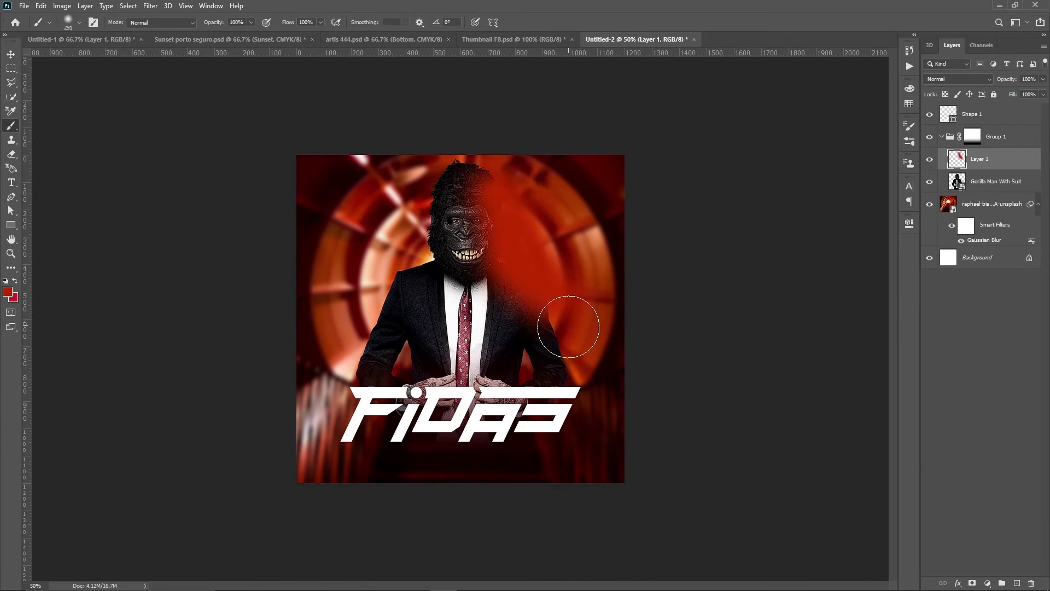
pyautogui.moveTo(421, 256); pyautogui.dragTo(361, 372)
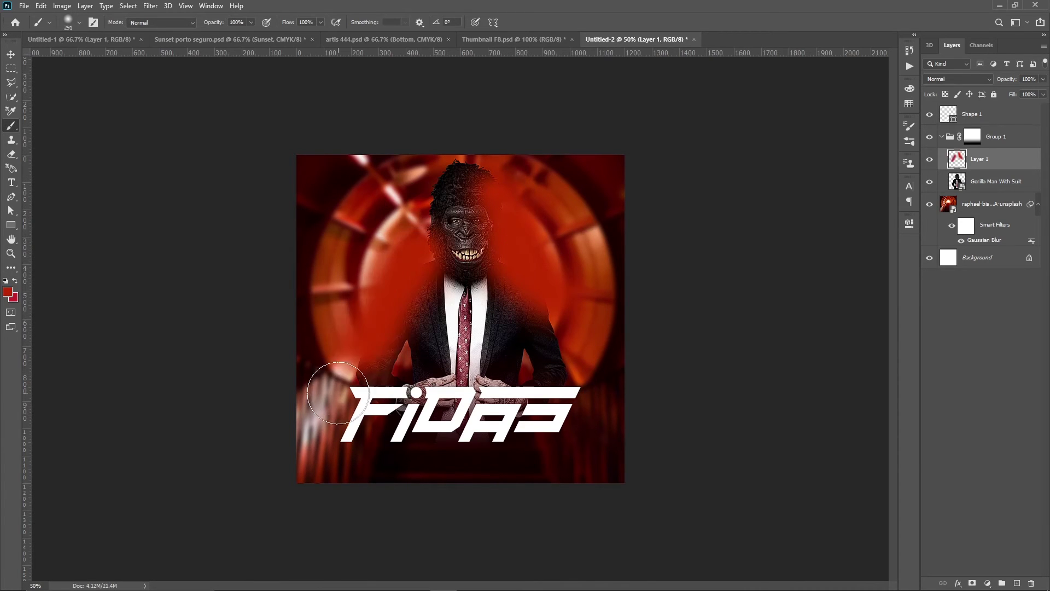
pyautogui.moveTo(394, 230); pyautogui.dragTo(437, 164)
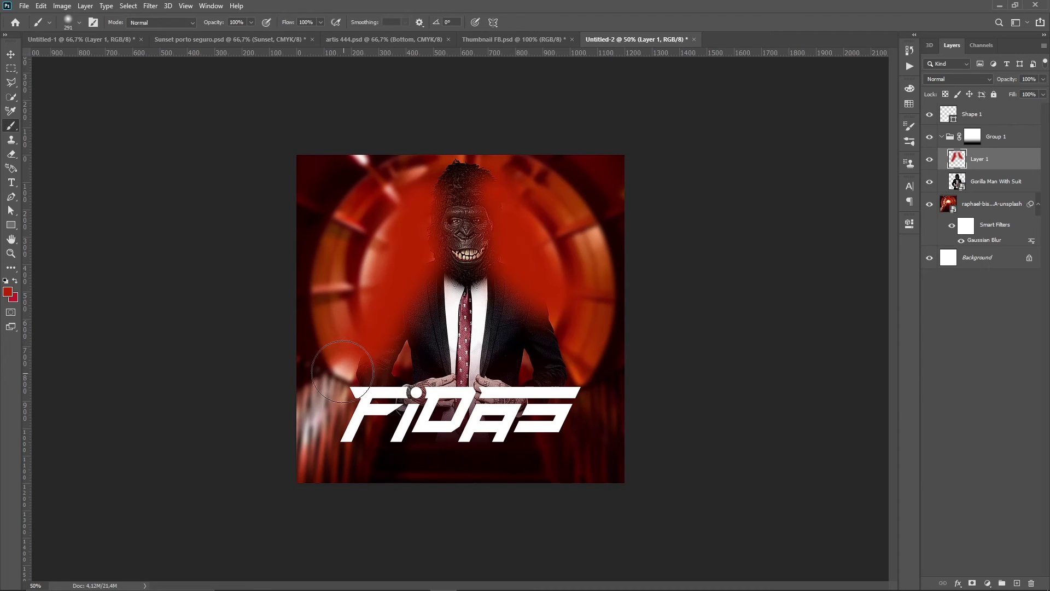
pyautogui.moveTo(387, 315); pyautogui.dragTo(339, 400)
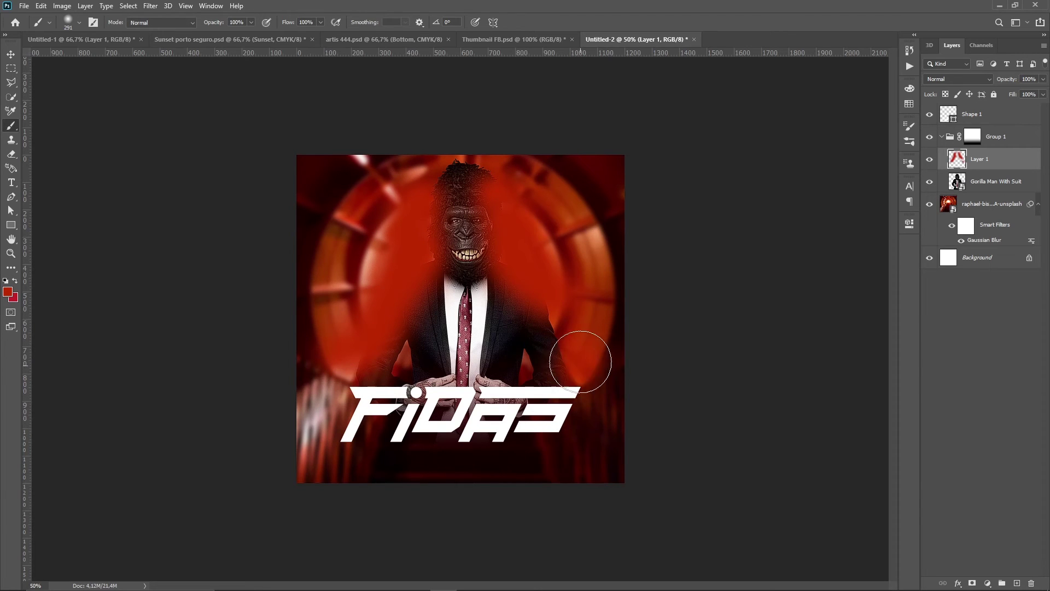
pyautogui.click(517, 355)
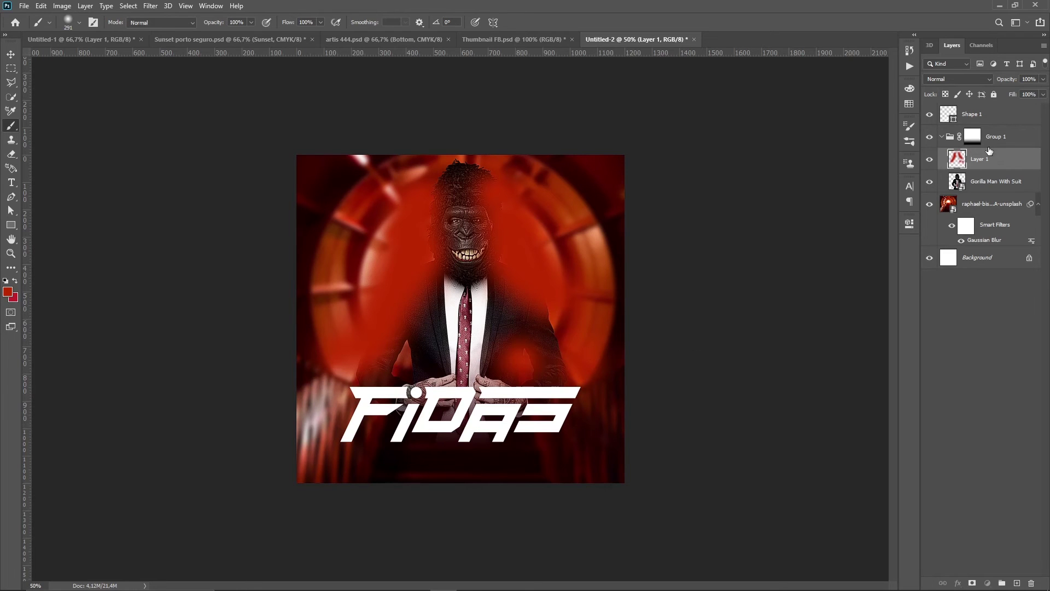
pyautogui.click(958, 80)
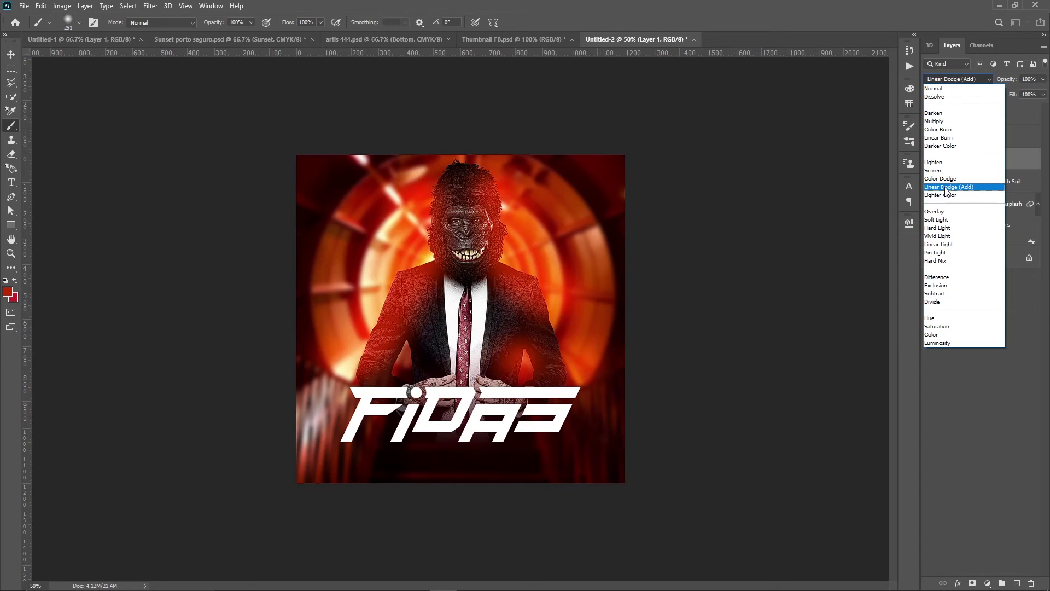
# - Set the red paint layer to Linear Dodge (Add) and lower its Fill to 55%
pyautogui.click(945, 190)
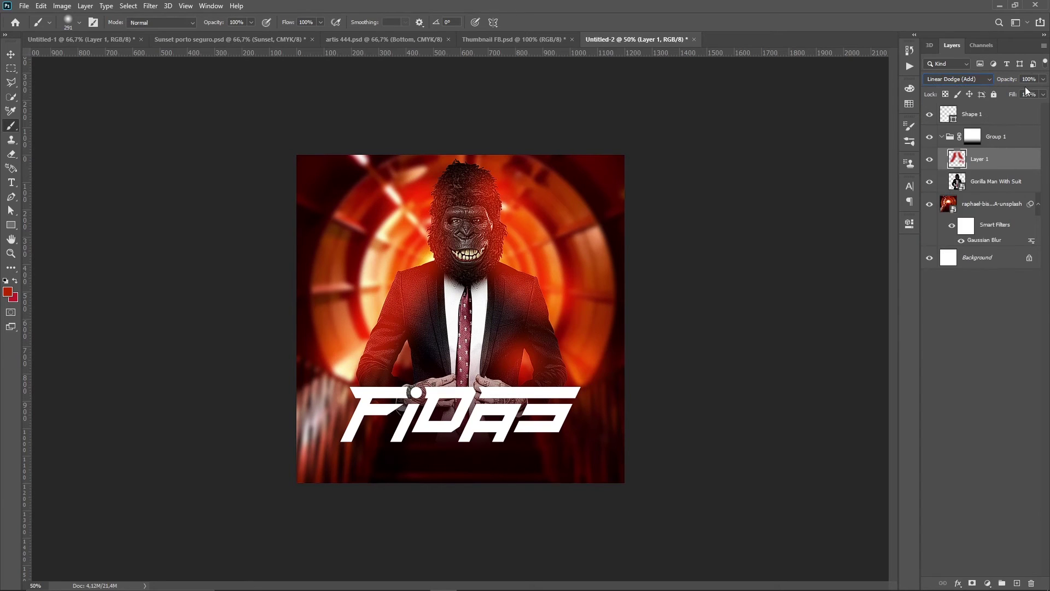
pyautogui.click(1043, 94)
pyautogui.moveTo(1030, 110); pyautogui.dragTo(1020, 104)
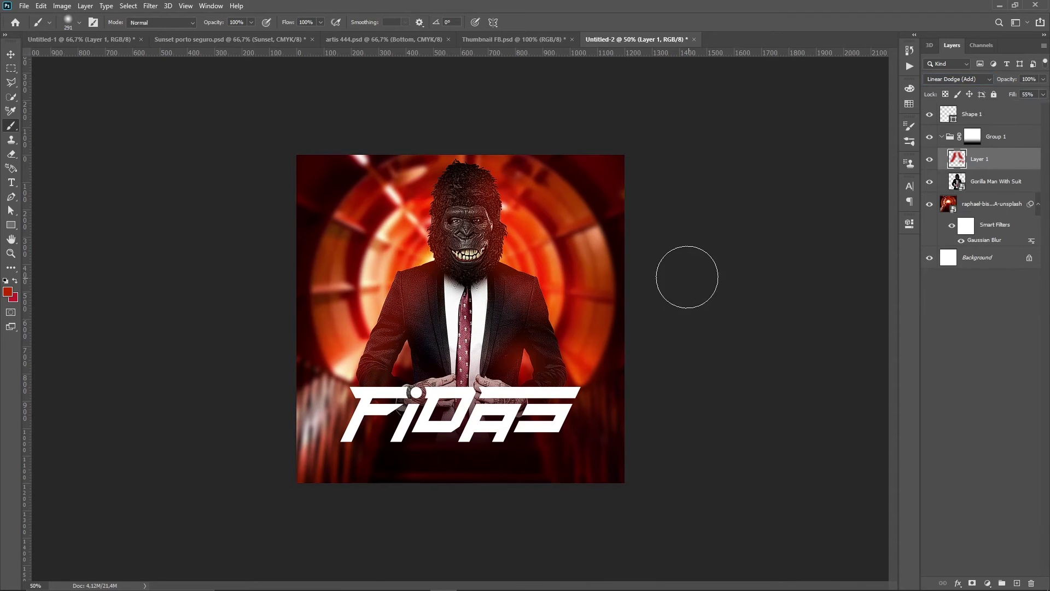
# - Enlarge a soft Eraser brush to erase the red glow over the gorilla's face
pyautogui.click(11, 154)
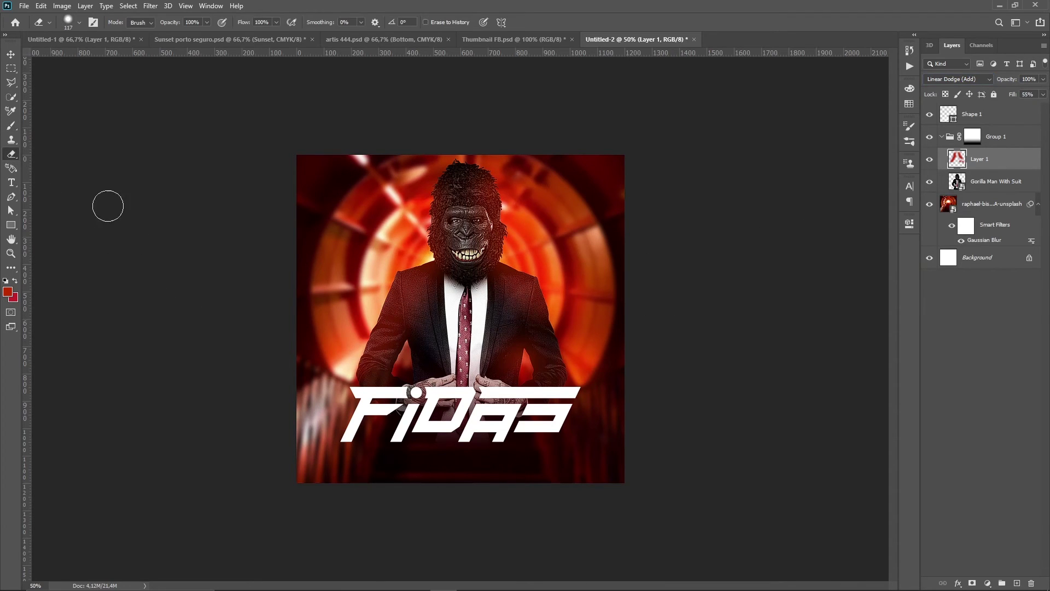
pyautogui.rightClick(443, 312)
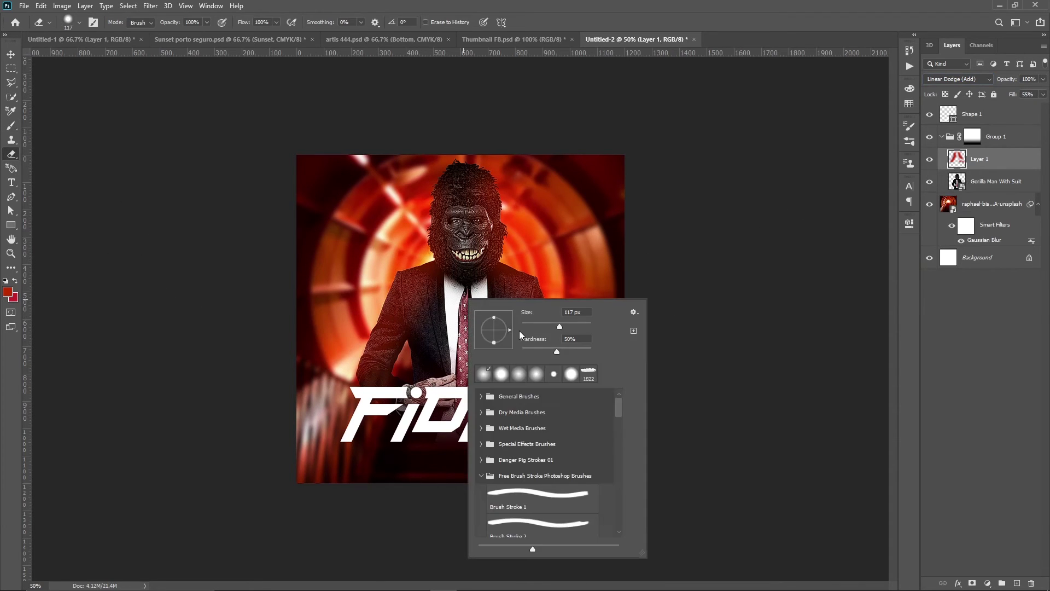
pyautogui.moveTo(570, 324); pyautogui.dragTo(571, 323)
pyautogui.click(579, 326)
pyautogui.press('Return')
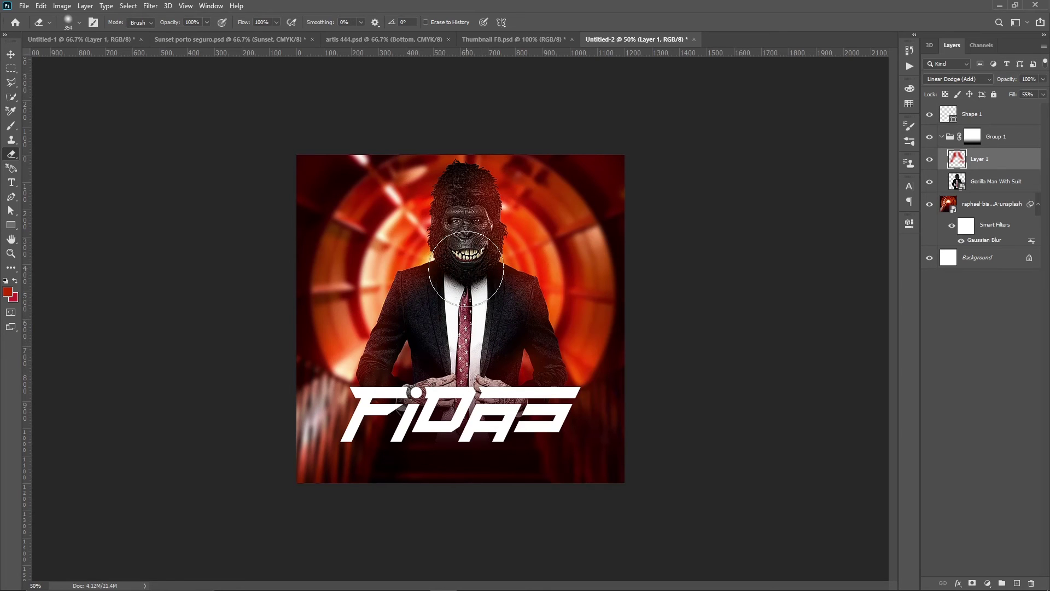
# - Collapse Group 1 again and target its layer mask
pyautogui.click(962, 303)
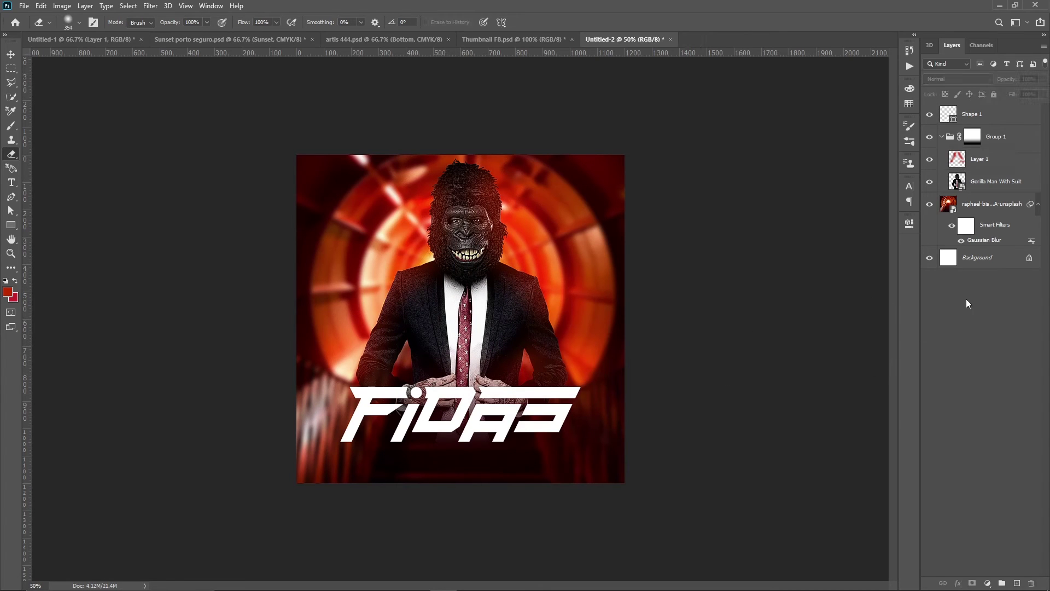
pyautogui.click(941, 137)
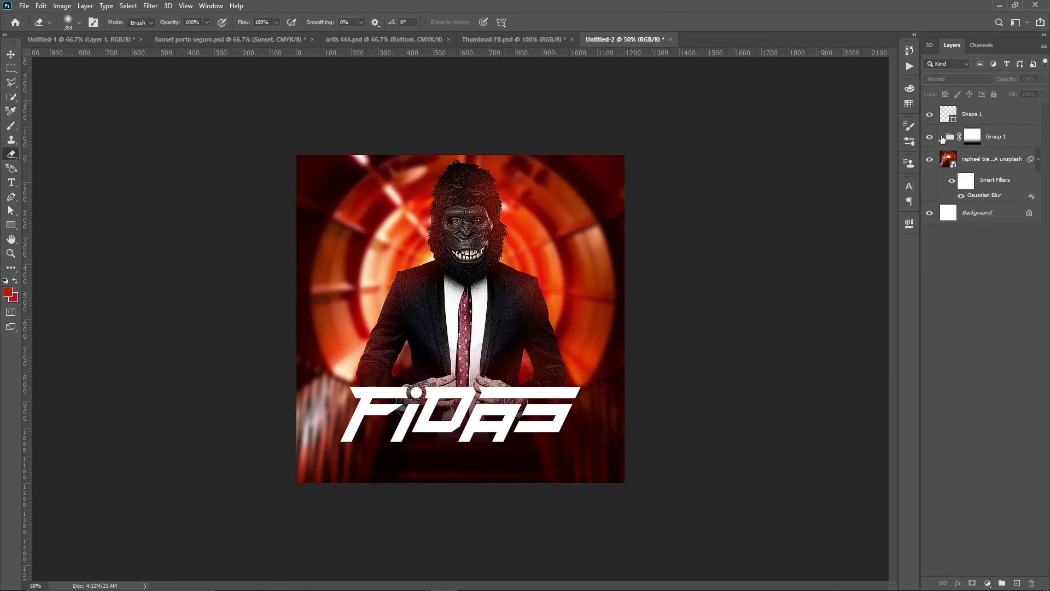
pyautogui.click(1021, 137)
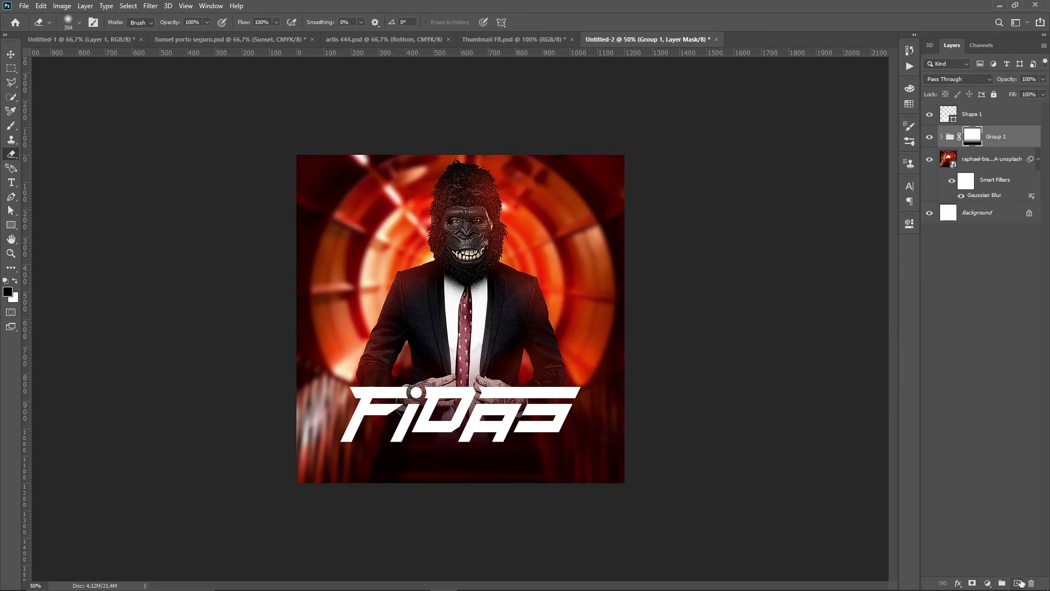
pyautogui.click(994, 584)
pyautogui.click(979, 389)
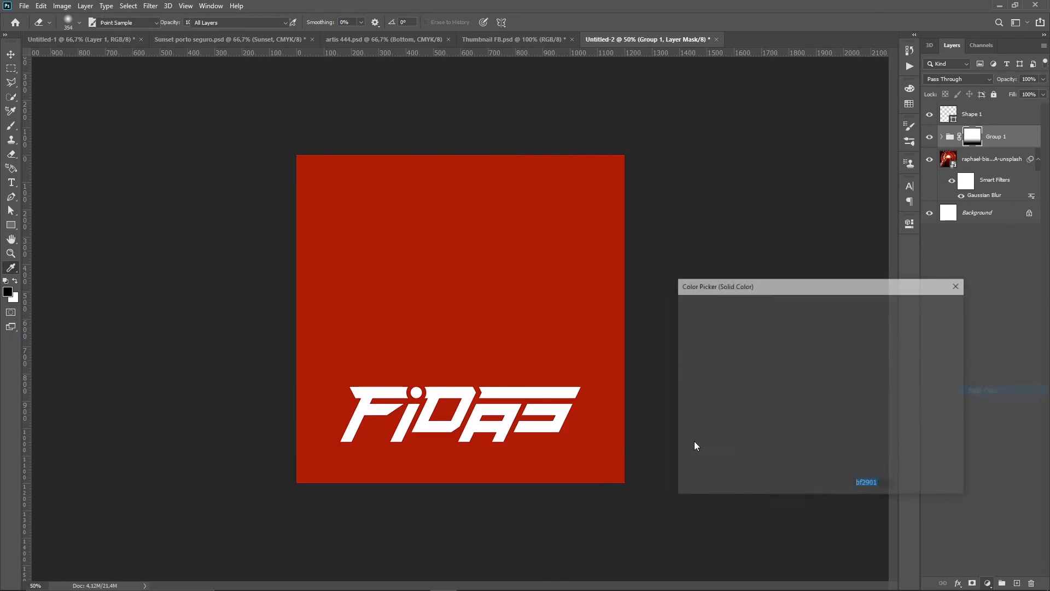
pyautogui.moveTo(744, 413); pyautogui.dragTo(841, 436)
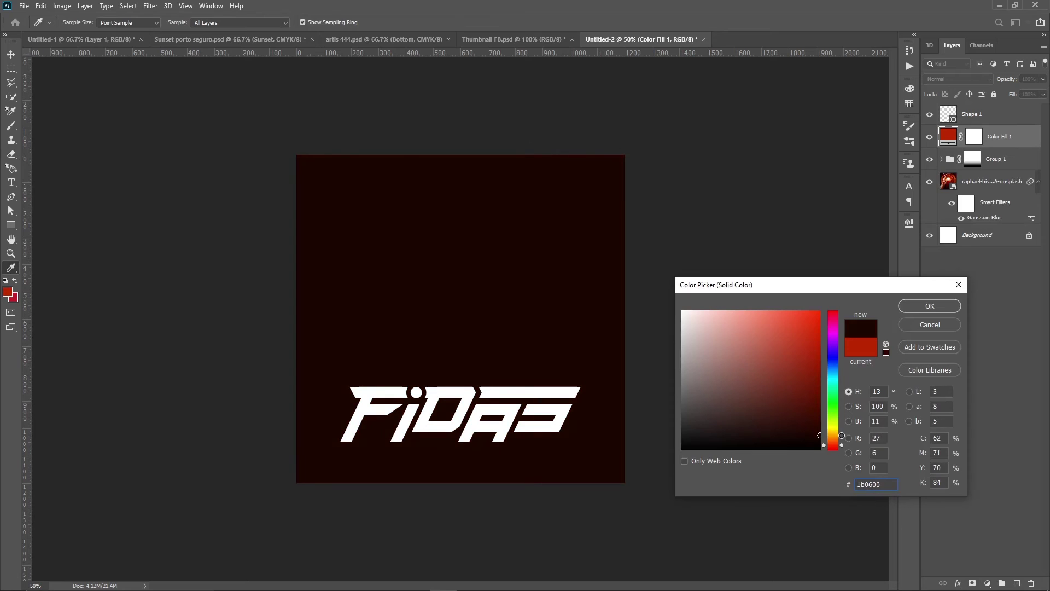
pyautogui.click(930, 307)
pyautogui.press('g')
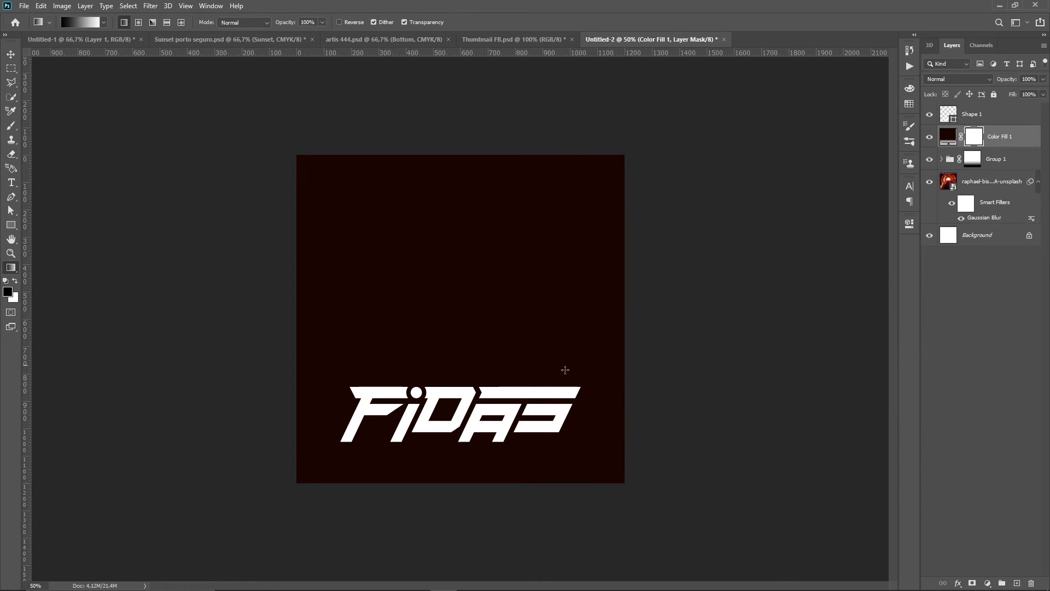
pyautogui.moveTo(477, 471); pyautogui.dragTo(479, 333)
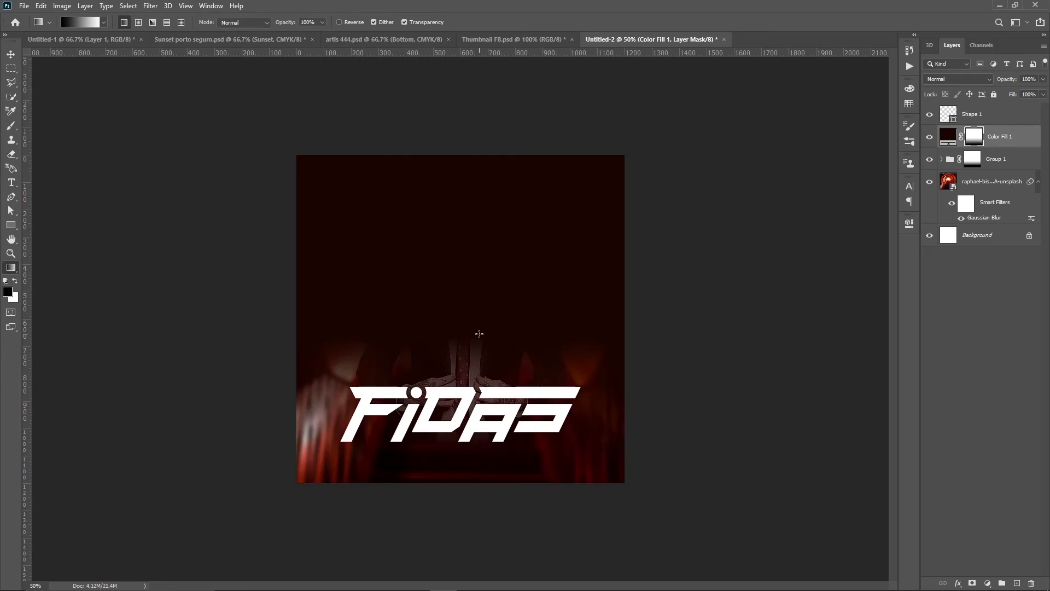
pyautogui.moveTo(973, 141); pyautogui.dragTo(975, 143)
pyautogui.hotkey('ctrl', 'i')
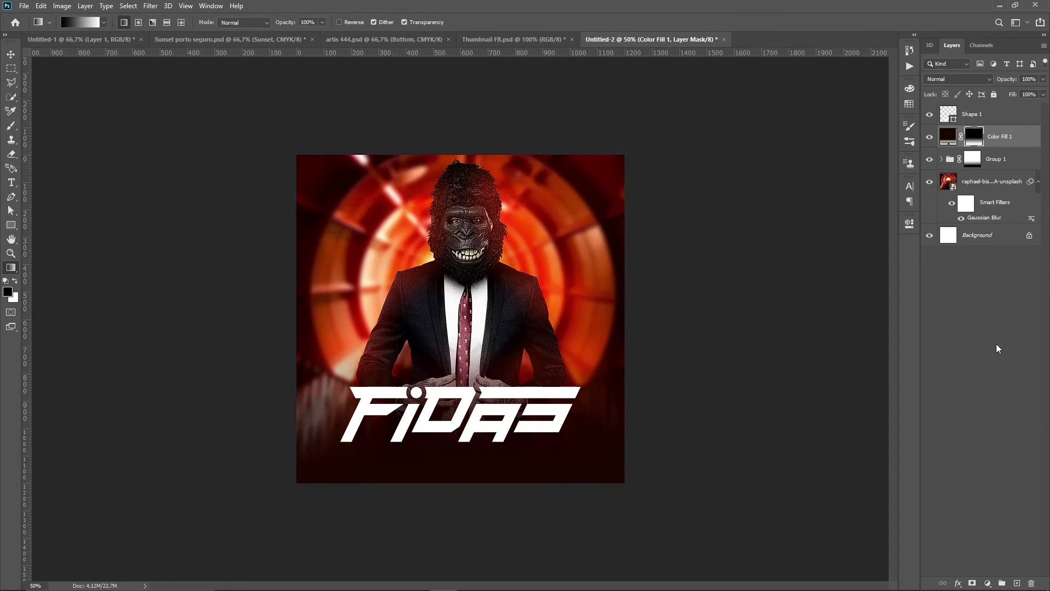
pyautogui.click(930, 137)
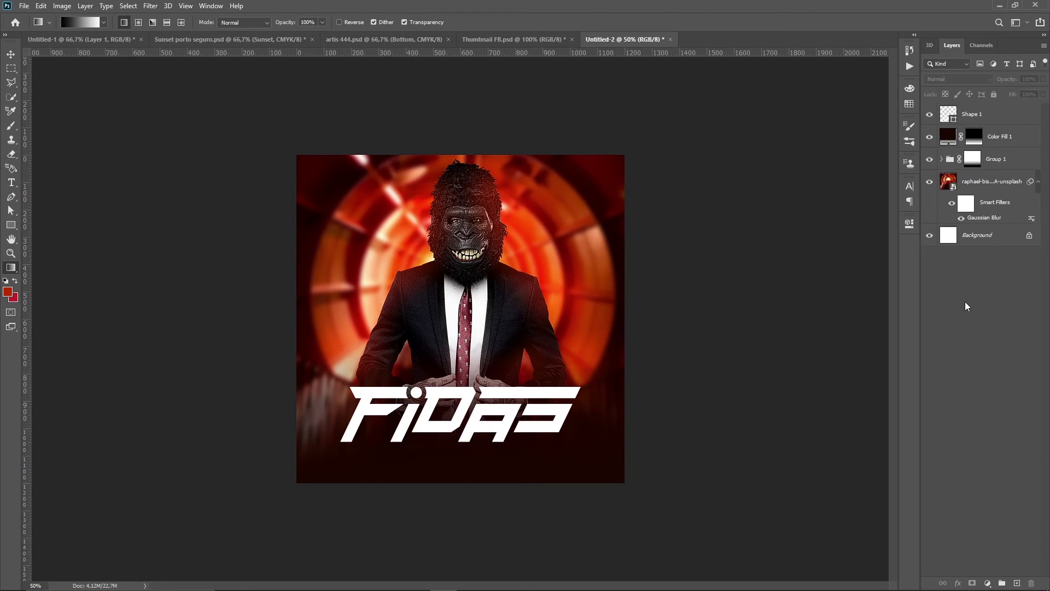
# - Duplicate the Shape 1 logo, colour the lower copy orange-red, and nudge it down
pyautogui.click(972, 124)
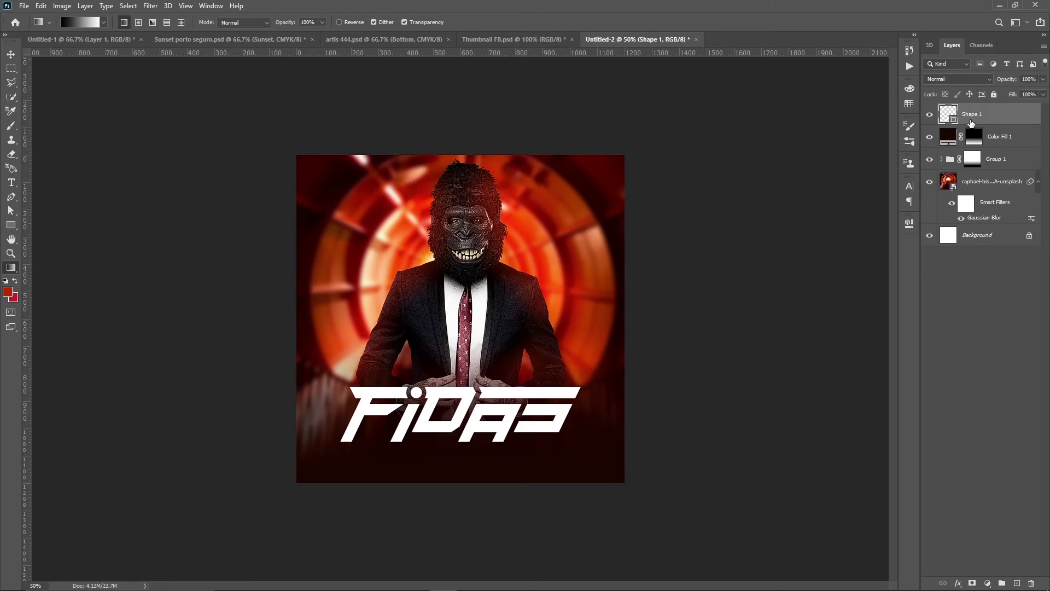
pyautogui.hotkey('ctrl', 'j')
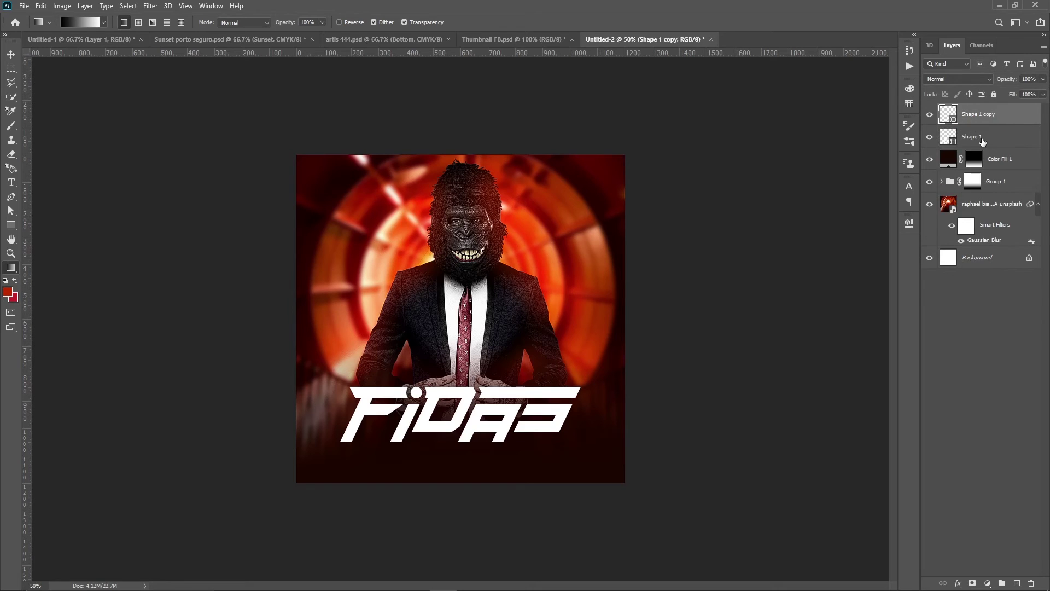
pyautogui.doubleClick(954, 141)
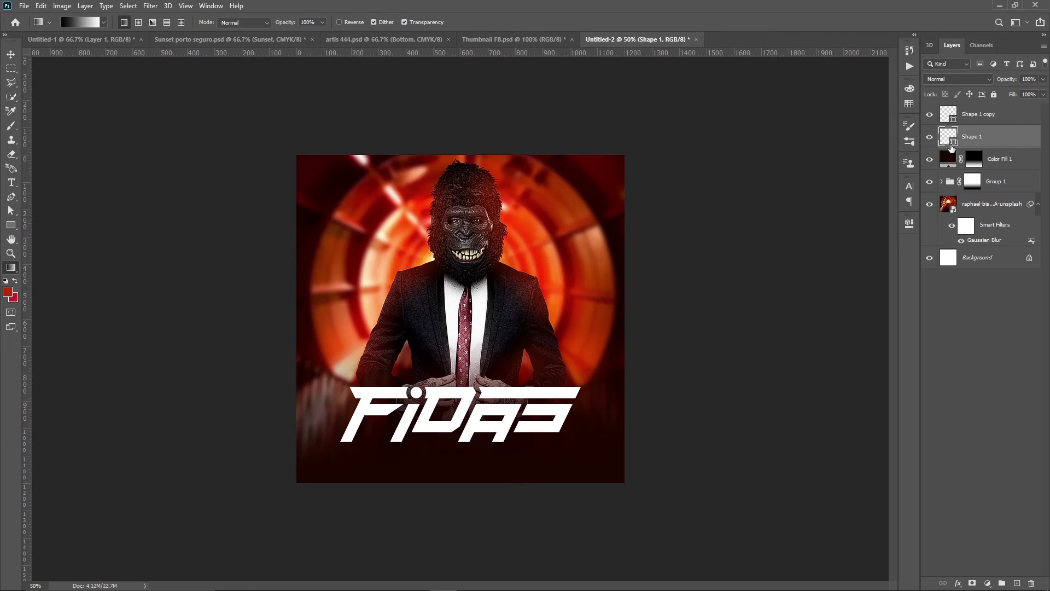
pyautogui.click(541, 245)
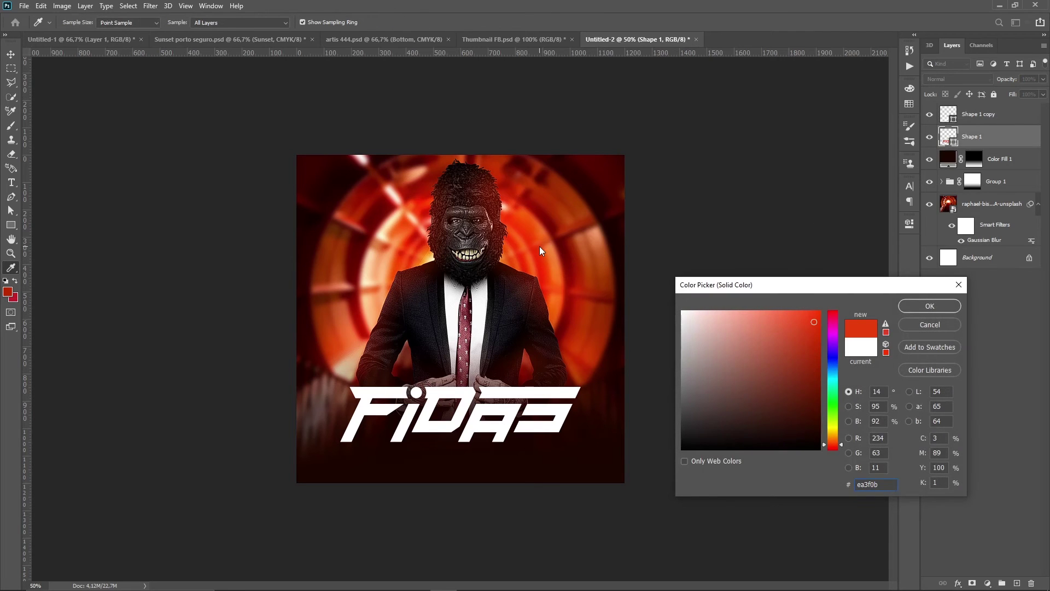
pyautogui.press('Return')
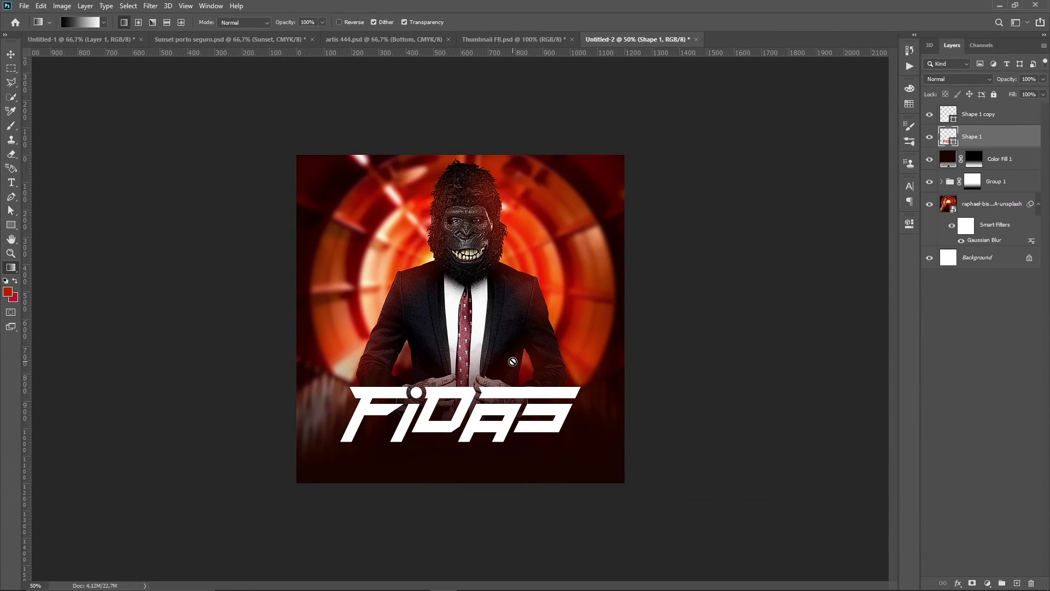
pyautogui.press('v')
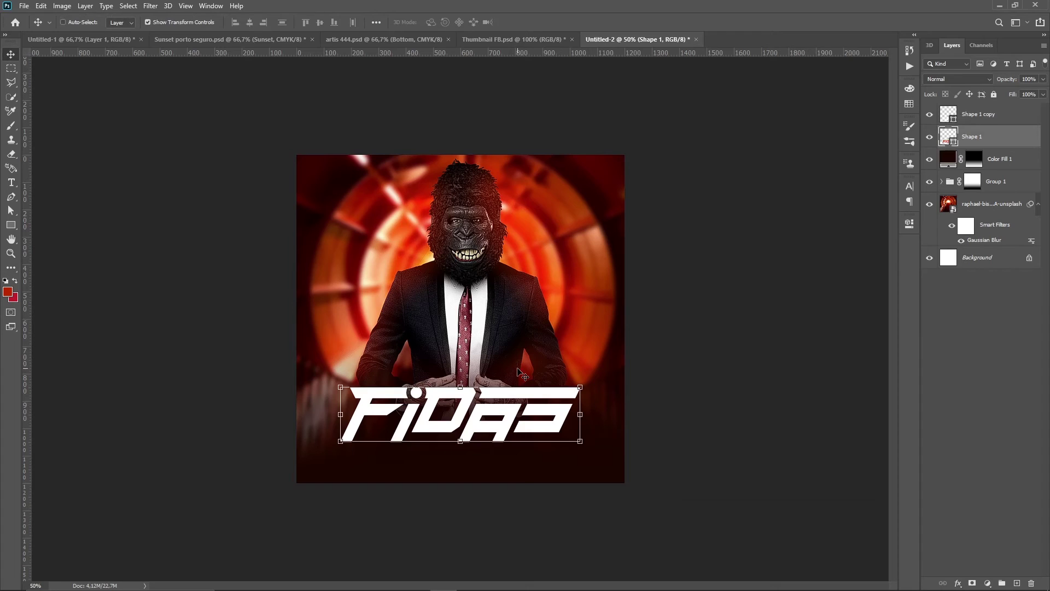
pyautogui.press('Down')
pyautogui.press('Down')
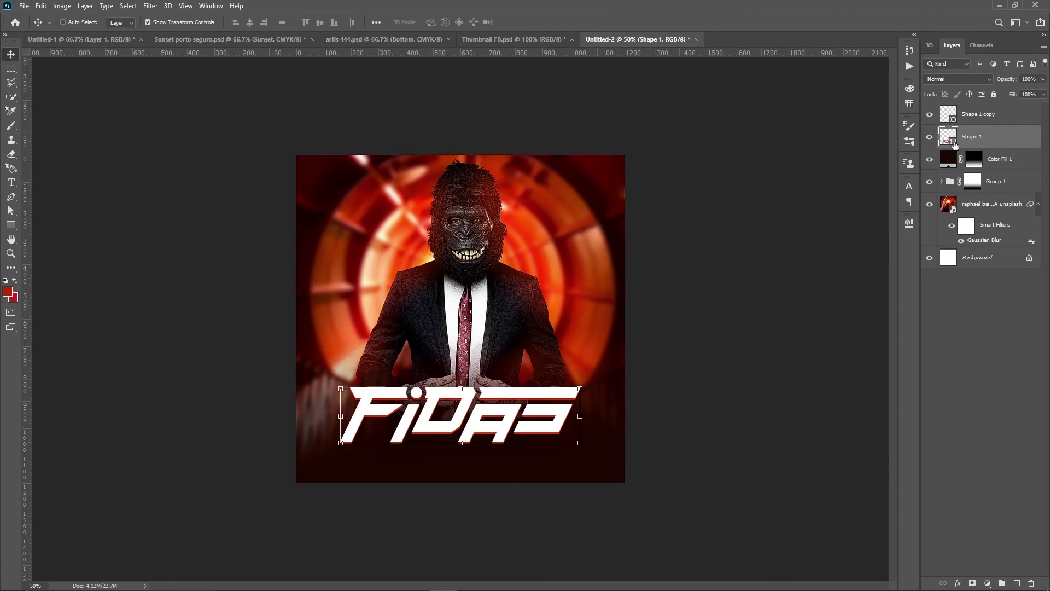
# - Recolour the offset logo copy to a slightly brightened dark red from the tunnel
pyautogui.doubleClick(954, 143)
pyautogui.click(599, 358)
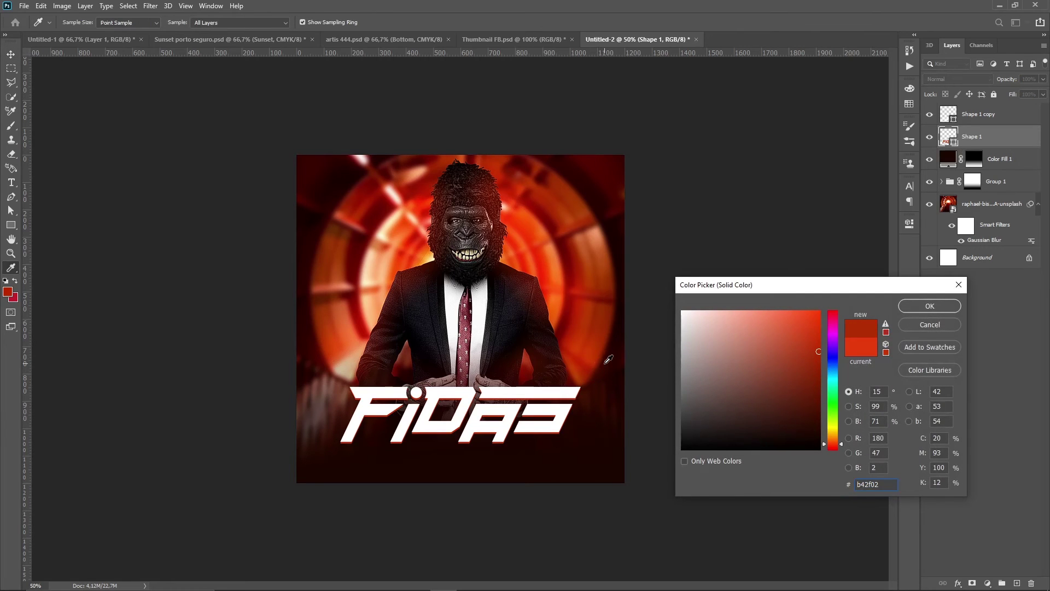
pyautogui.click(608, 359)
pyautogui.click(607, 358)
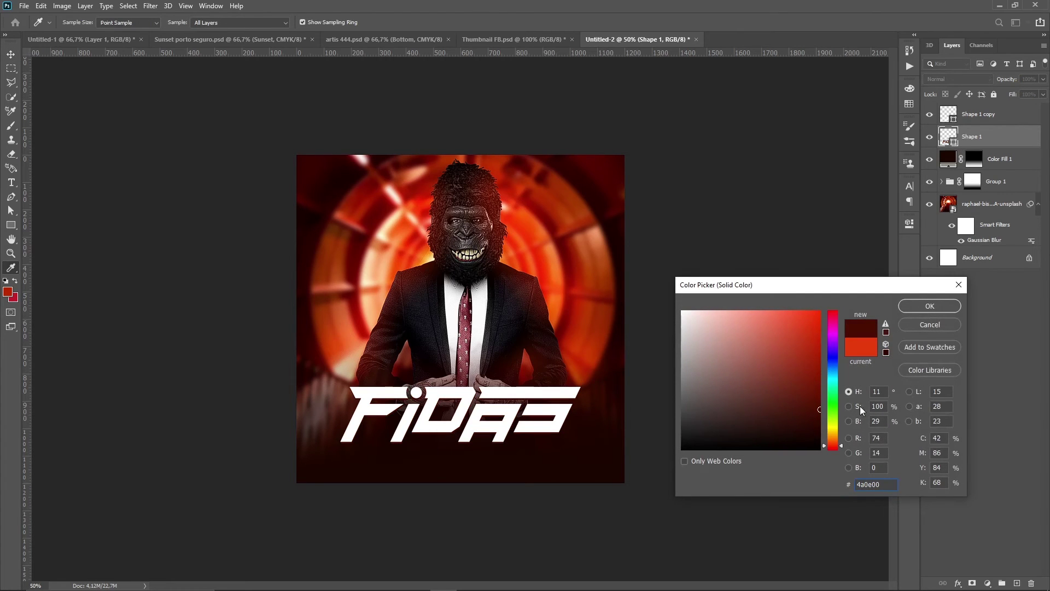
pyautogui.moveTo(817, 402); pyautogui.dragTo(822, 396)
pyautogui.click(930, 306)
pyautogui.click(964, 319)
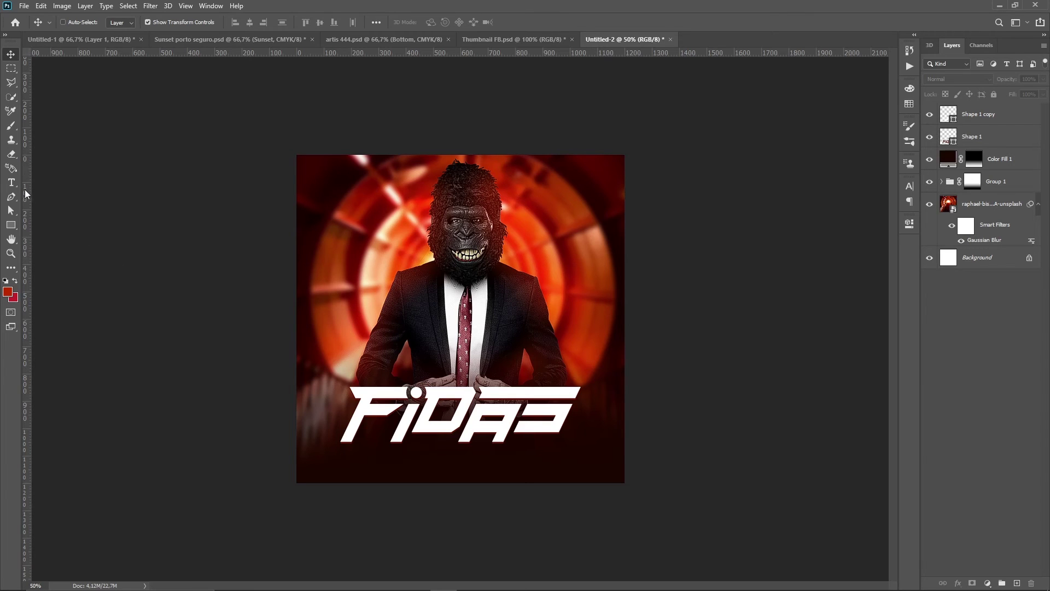
pyautogui.click(11, 224)
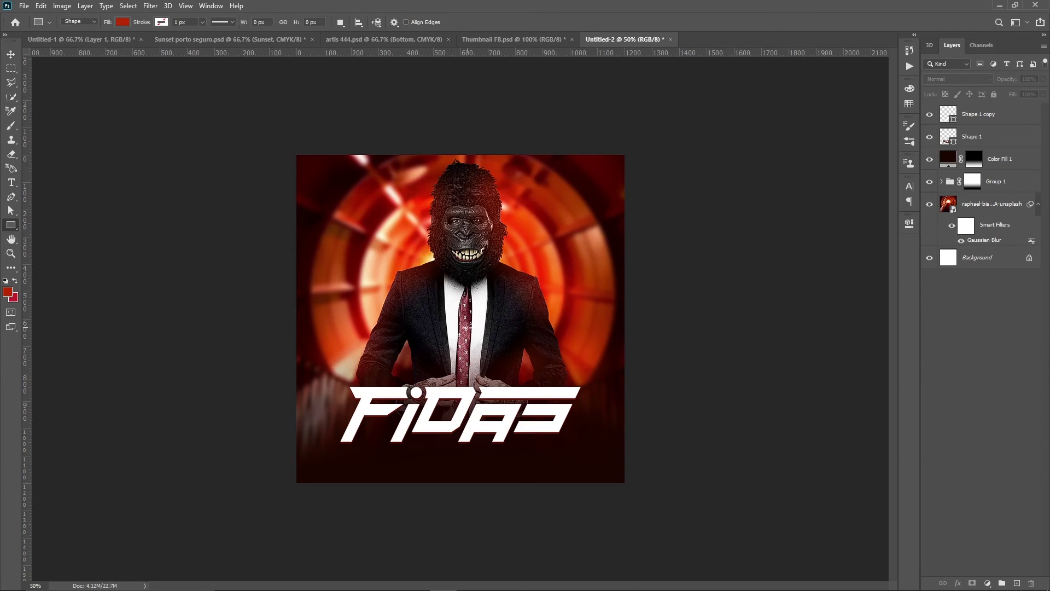
pyautogui.moveTo(464, 331)
pyautogui.mouseDown()
pyautogui.moveTo(602, 463)
pyautogui.moveTo(561, 375)
pyautogui.mouseUp()
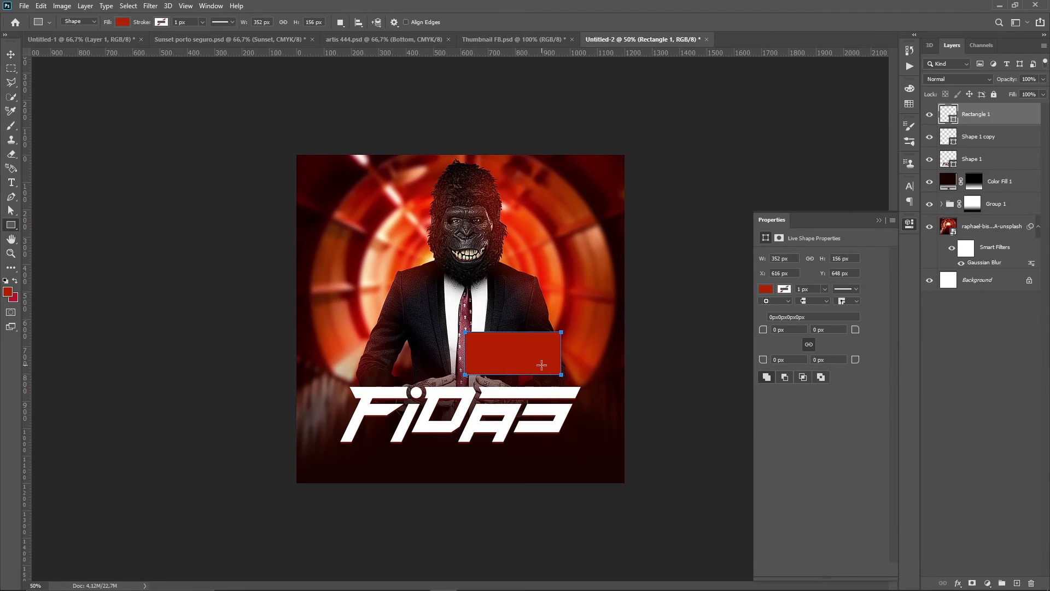
pyautogui.hotkey('ctrl', 'z')
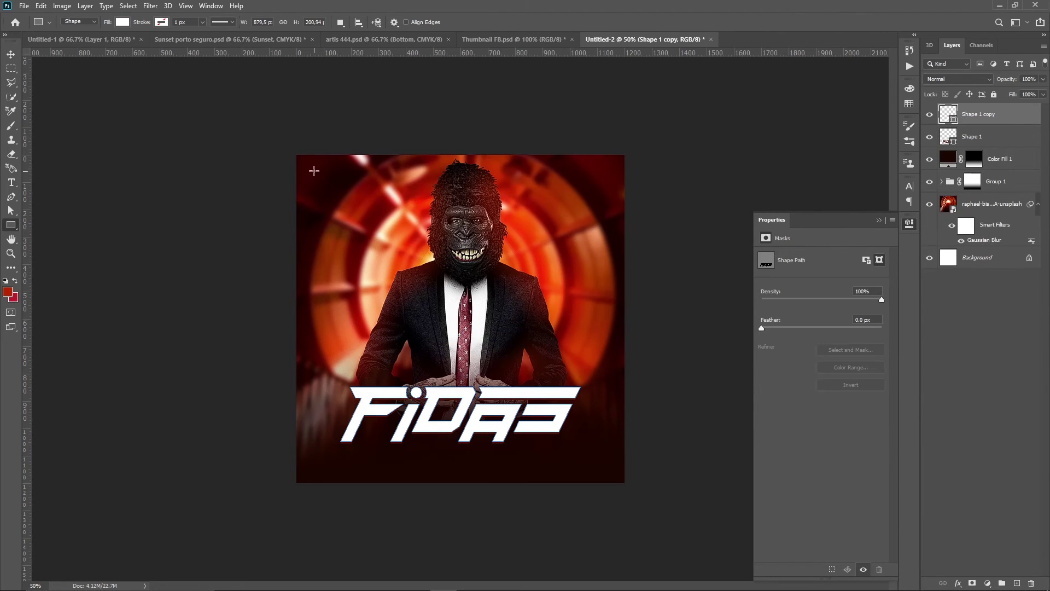
pyautogui.moveTo(308, 168)
pyautogui.mouseDown()
pyautogui.moveTo(500, 384)
pyautogui.moveTo(365, 211)
pyautogui.mouseUp()
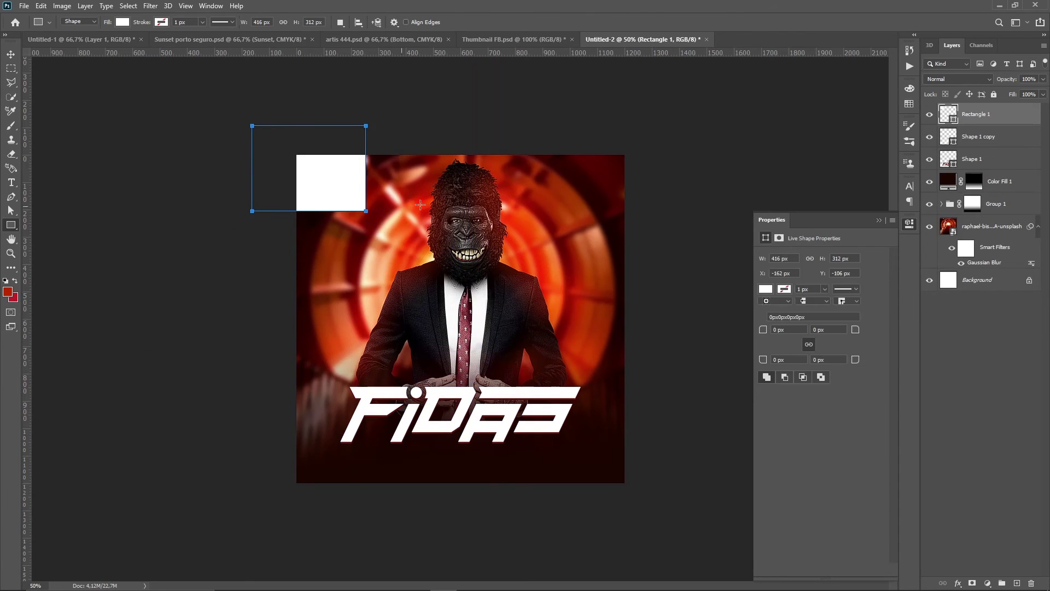
pyautogui.click(879, 220)
pyautogui.hotkey('ctrl', 'z')
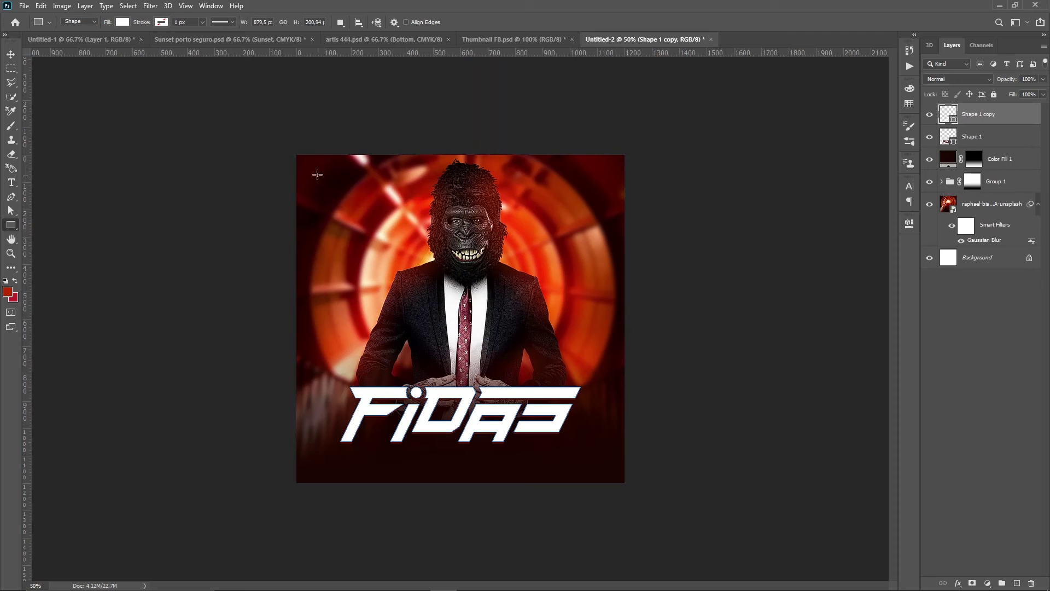
pyautogui.moveTo(311, 169); pyautogui.dragTo(382, 177)
pyautogui.hotkey('ctrl', 'z')
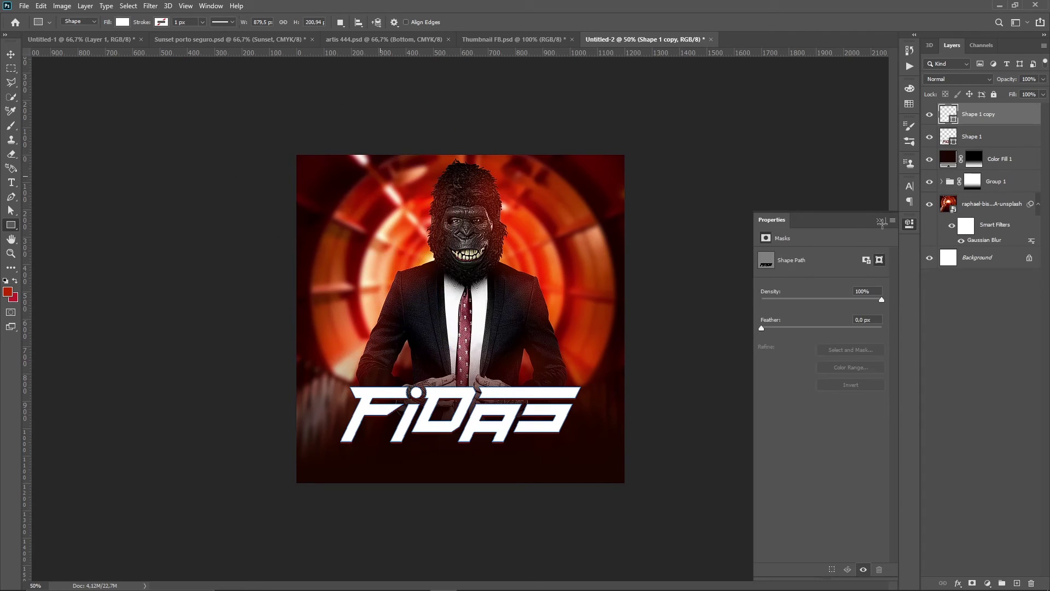
pyautogui.click(881, 220)
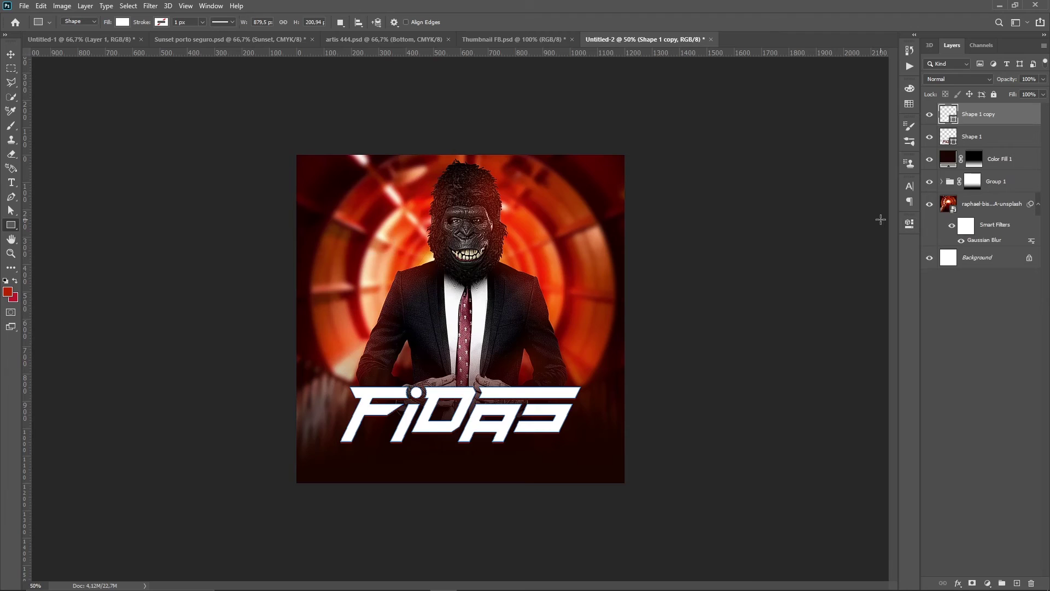
pyautogui.click(988, 349)
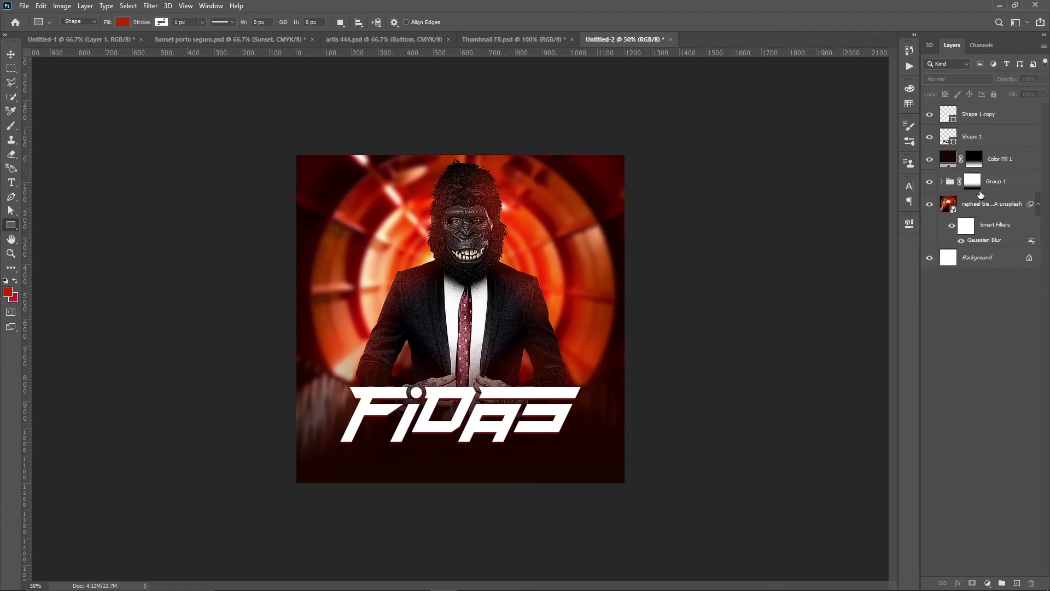
# - Enable a Drop Shadow in Gorilla Man With Suit's blending options
pyautogui.click(941, 182)
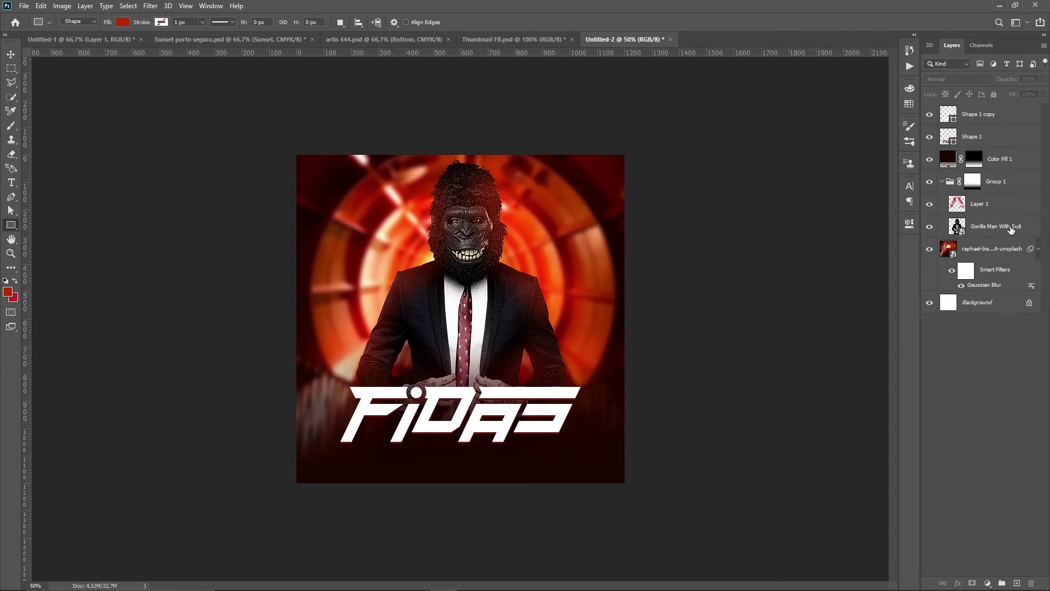
pyautogui.rightClick(1009, 231)
pyautogui.click(905, 132)
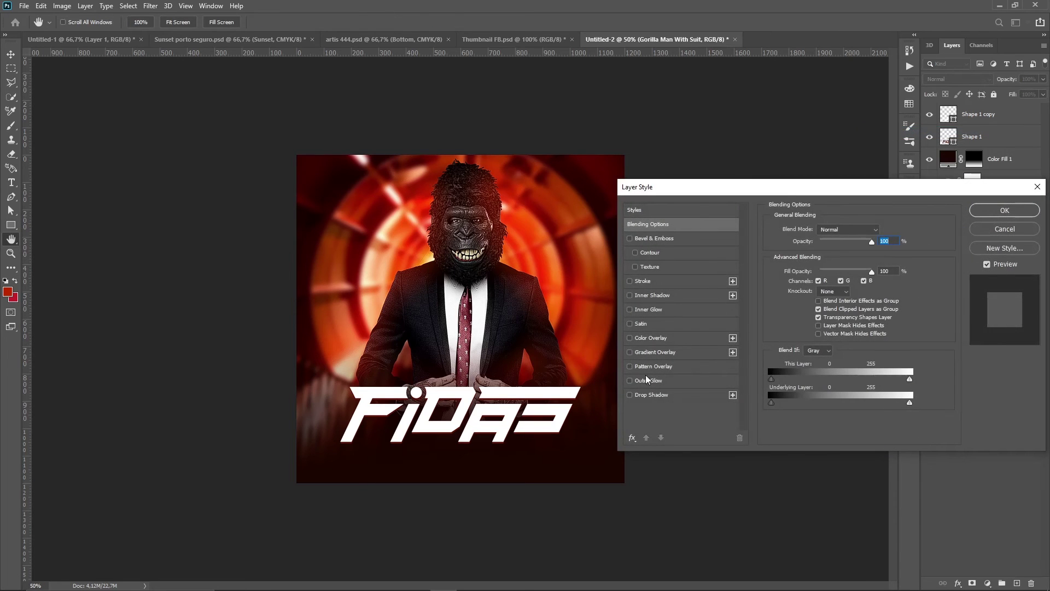
pyautogui.click(644, 395)
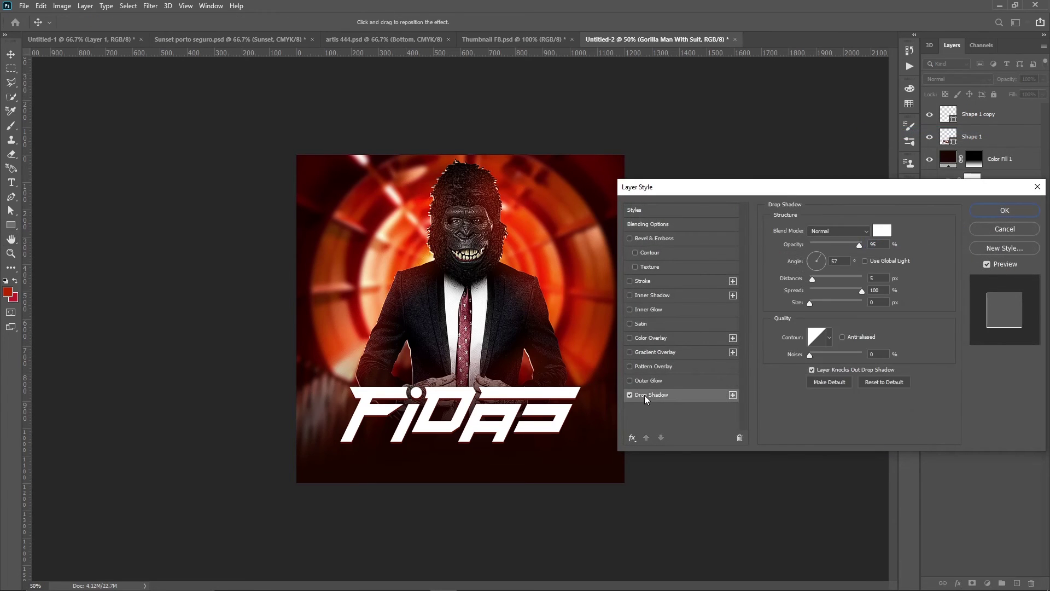
# - Give the drop shadow a sampled dark red colour, Spread 32% and Size 62 px
pyautogui.click(873, 237)
pyautogui.click(599, 347)
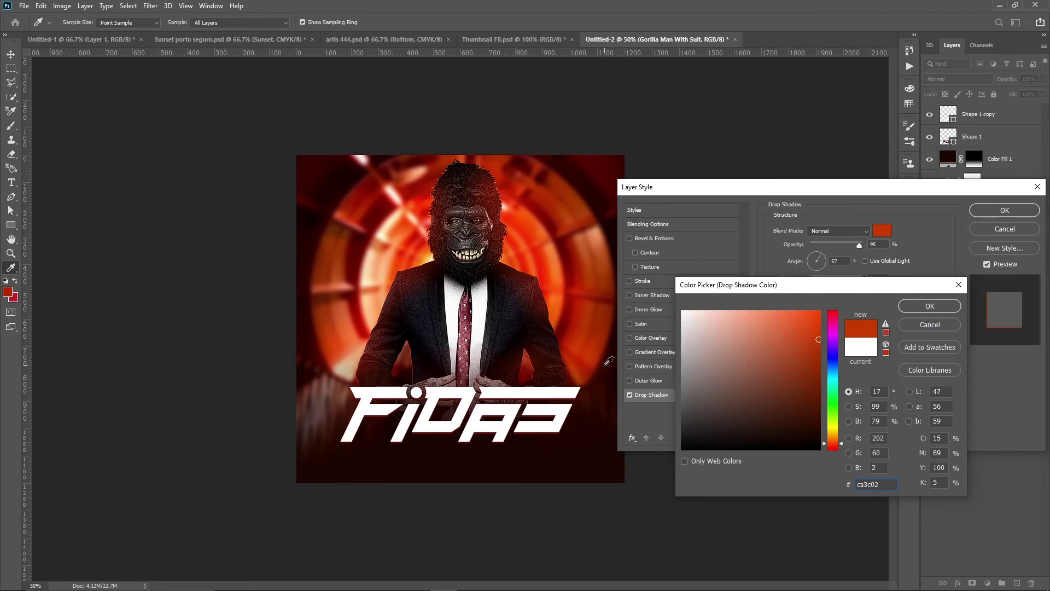
pyautogui.click(608, 361)
pyautogui.click(916, 306)
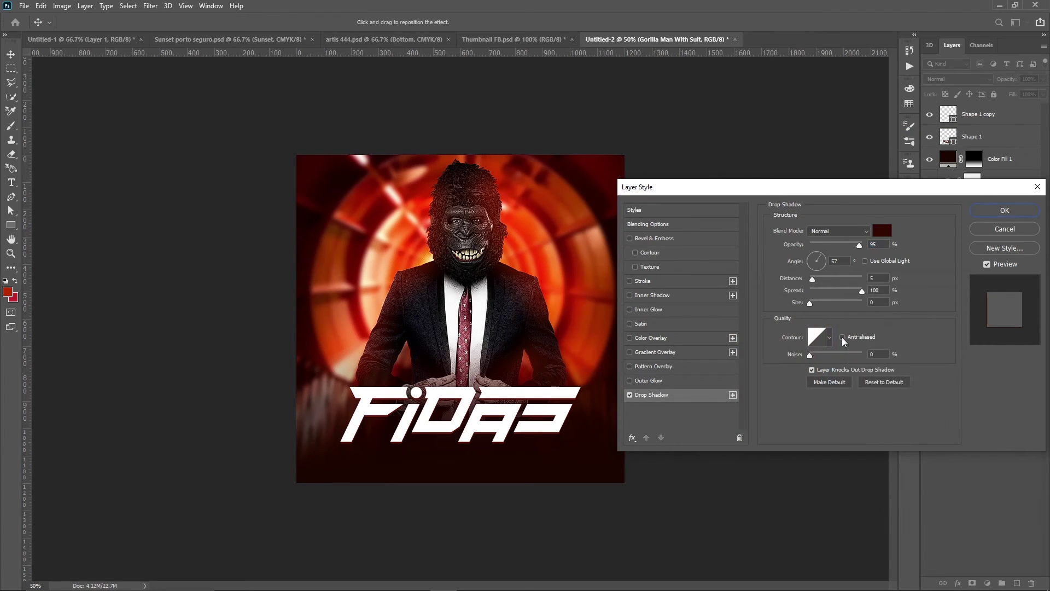
pyautogui.click(823, 302)
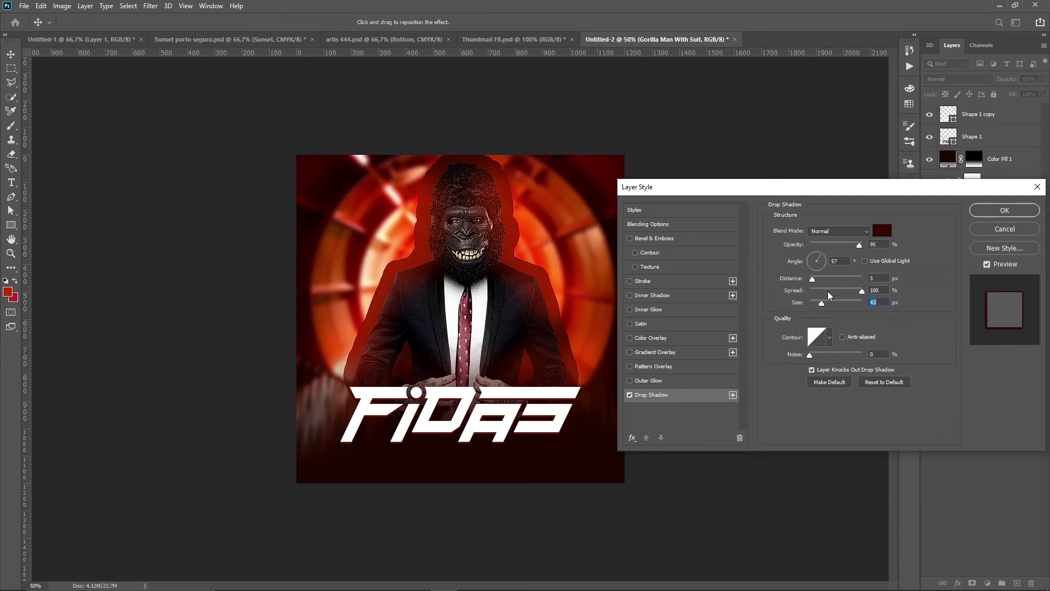
pyautogui.click(826, 290)
pyautogui.moveTo(842, 306); pyautogui.dragTo(828, 313)
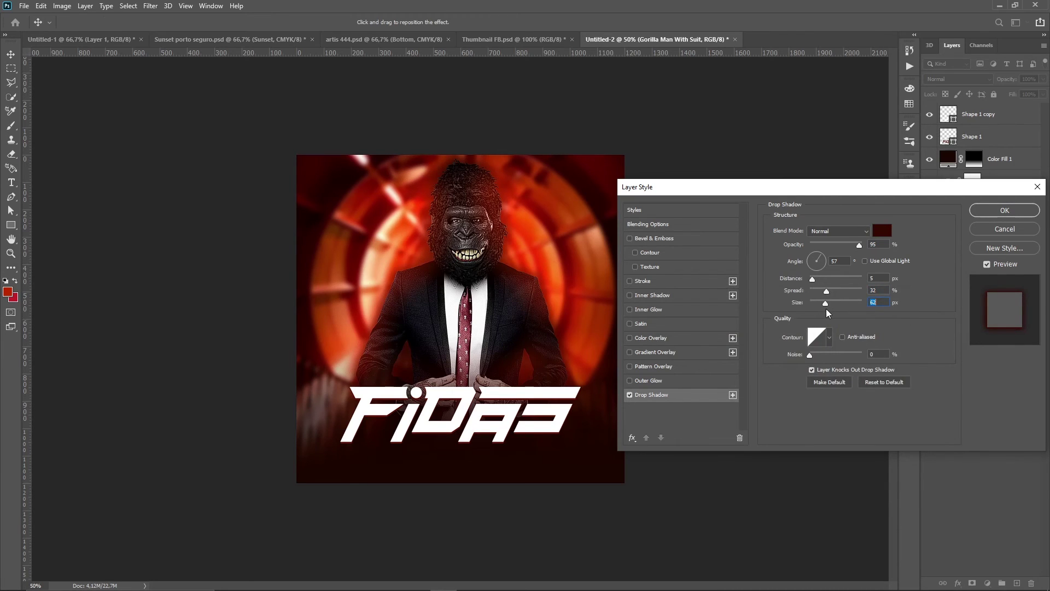
pyautogui.click(1004, 210)
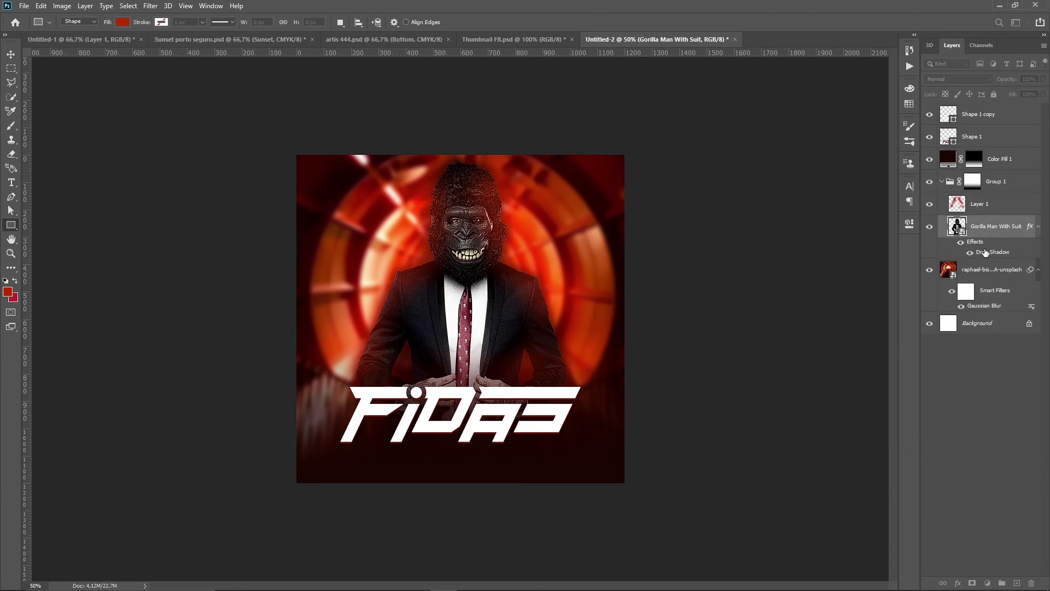
# - Add a contact phone-number text line below the FIDAS logo
pyautogui.click(980, 349)
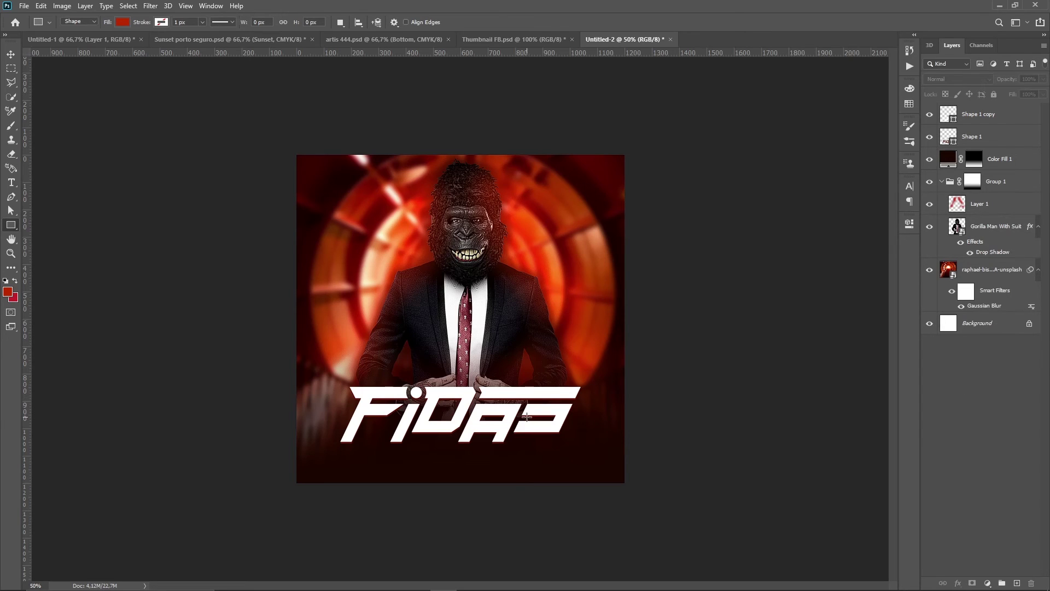
pyautogui.press('t')
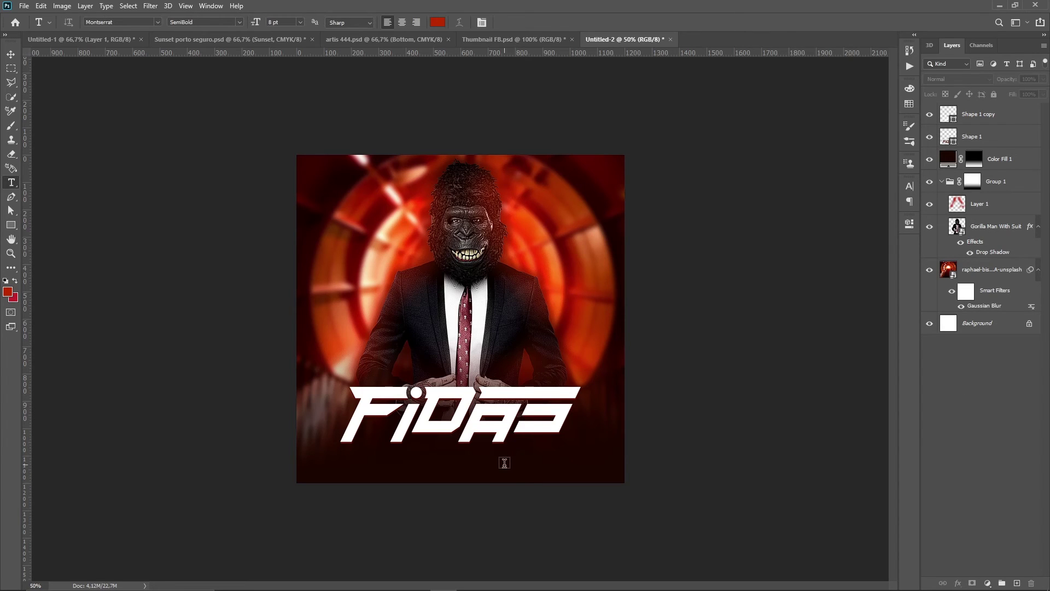
pyautogui.click(504, 462)
pyautogui.write('c')
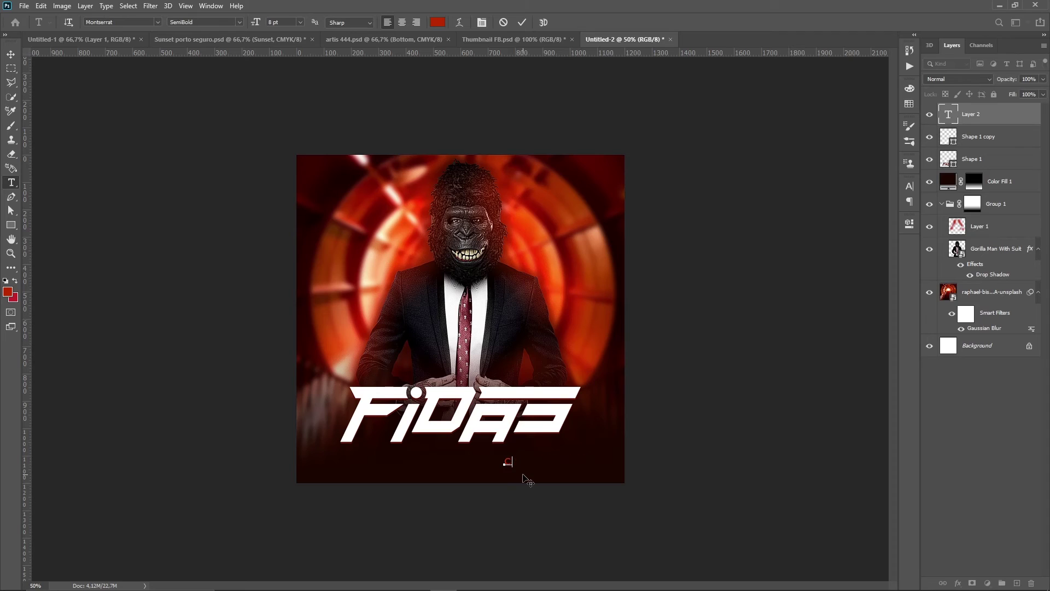
pyautogui.press('BackSpace')
pyautogui.write('258 1')
pyautogui.write('23 4')
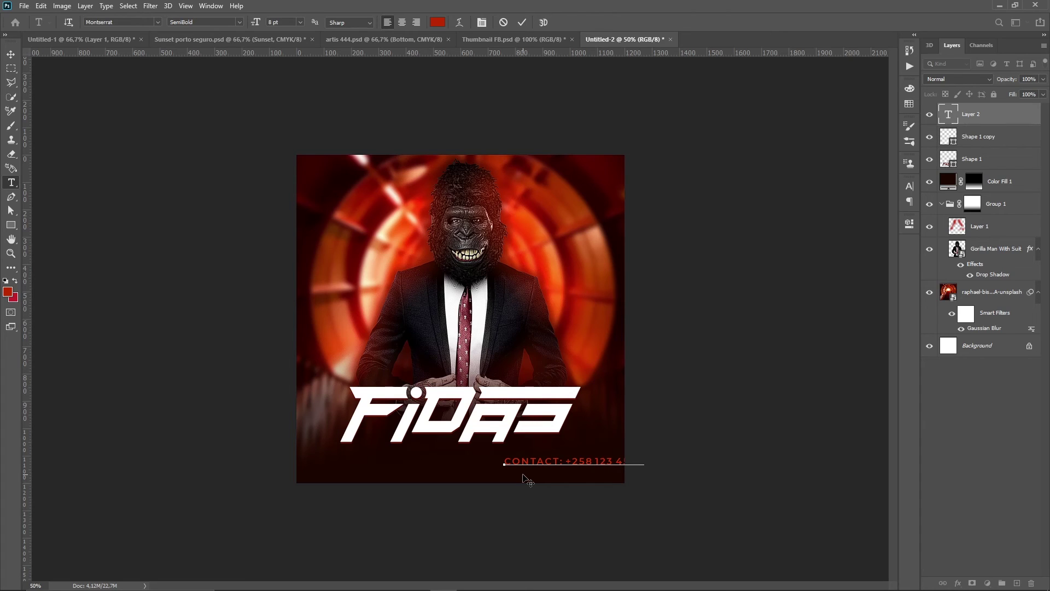
pyautogui.hotkey('ctrl', 'Return')
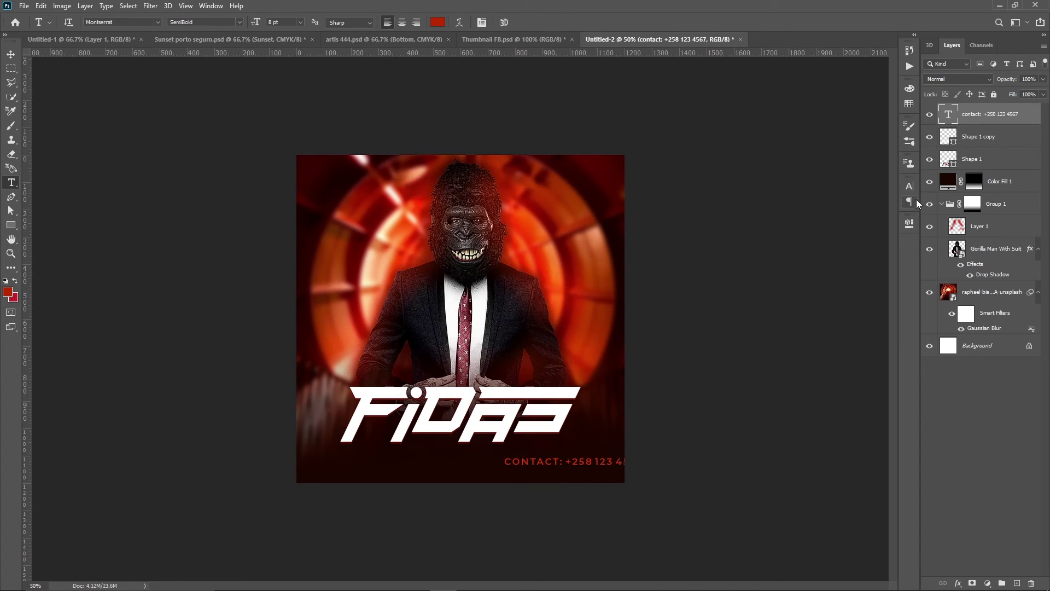
# - Style the contact text as MADE Outer Sans Black, colour #ffffff, tracking 200
pyautogui.click(910, 187)
pyautogui.click(834, 203)
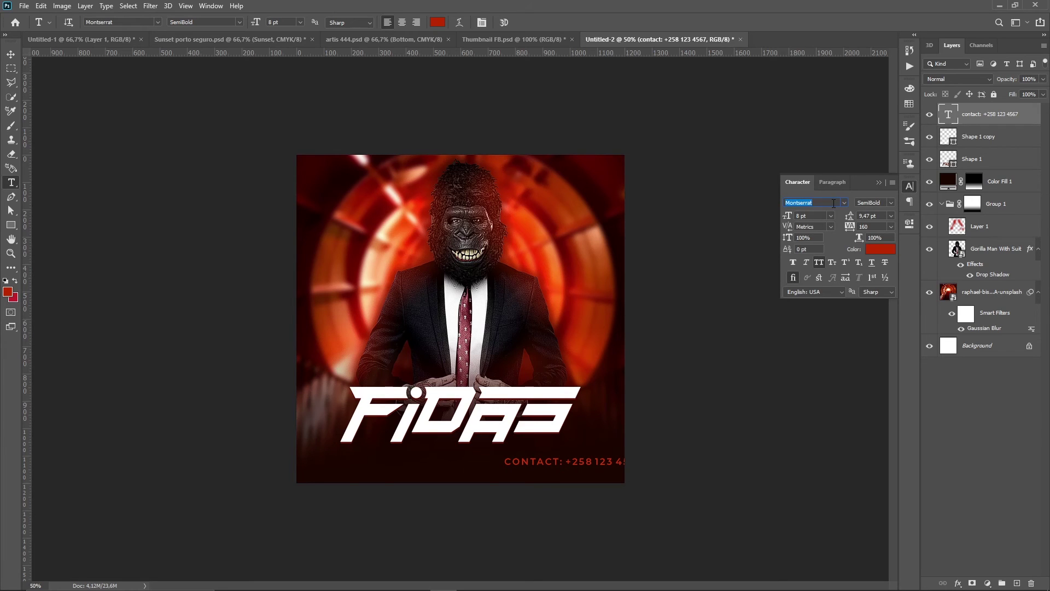
pyautogui.write('made')
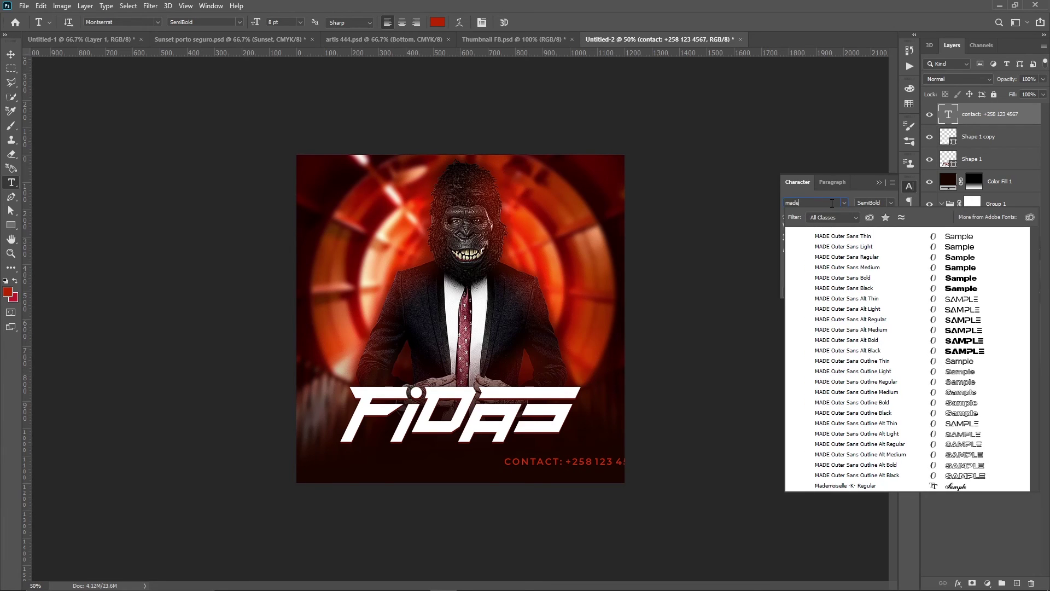
pyautogui.press('Down')
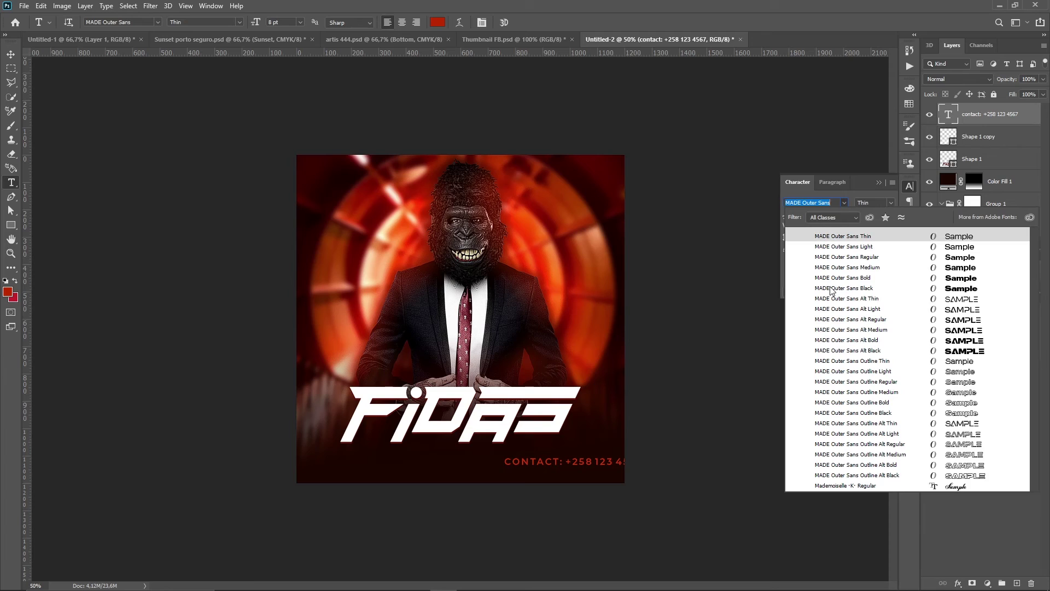
pyautogui.click(835, 288)
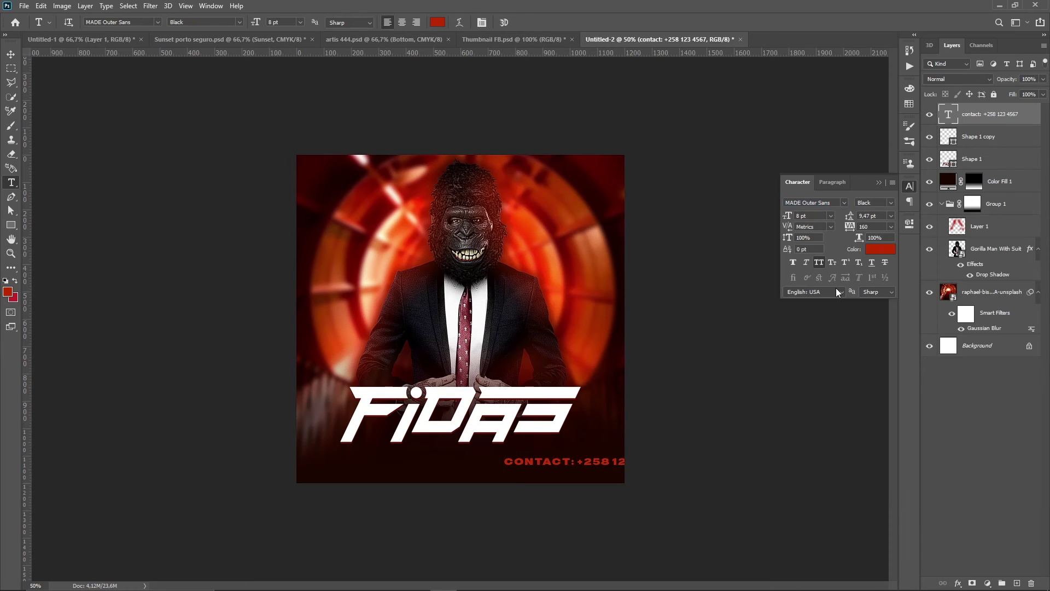
pyautogui.click(878, 249)
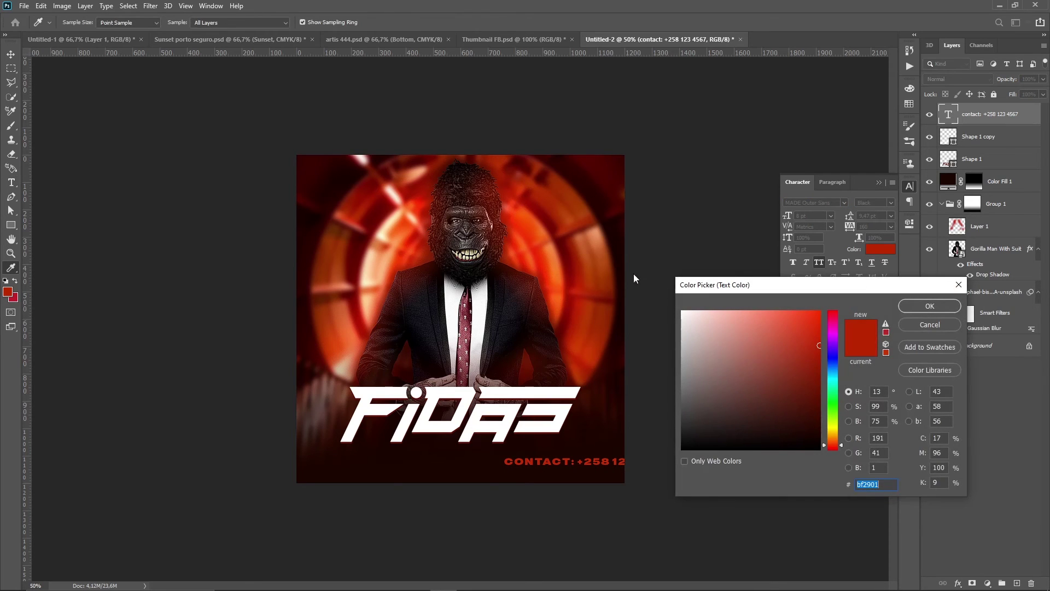
pyautogui.write('ffffff')
pyautogui.press('Return')
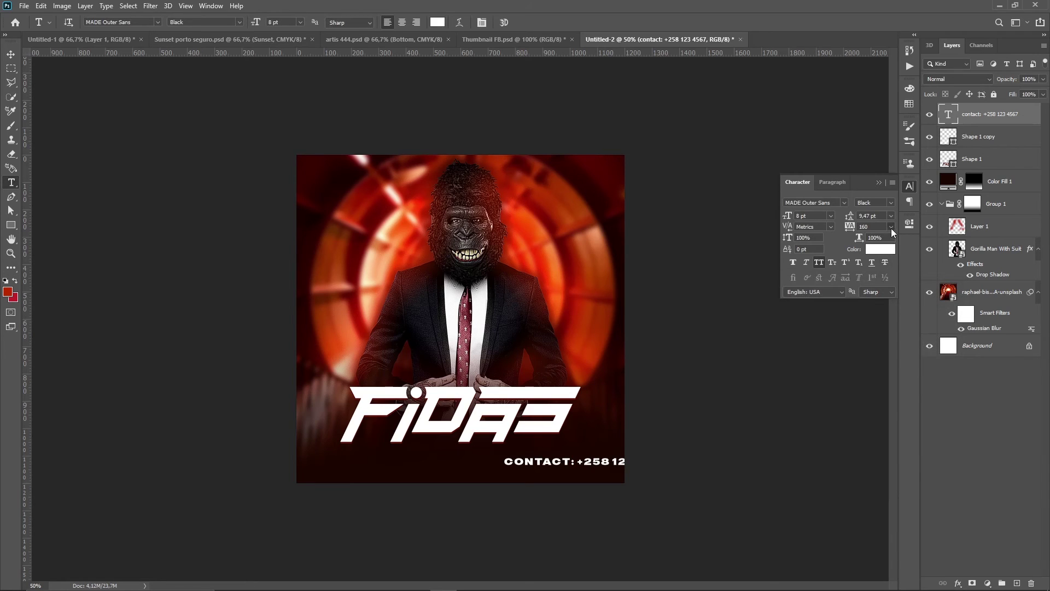
pyautogui.click(891, 227)
pyautogui.click(878, 355)
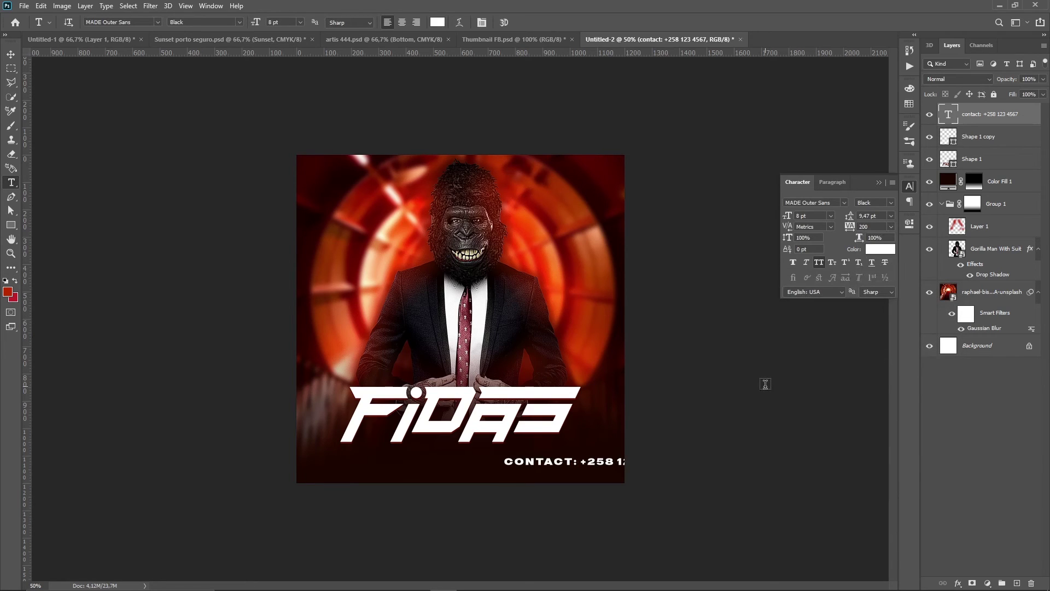
# - Centre the contact text horizontally against the Background layer
pyautogui.press('v')
pyautogui.keyDown('ctrl'); pyautogui.click(987, 348); pyautogui.keyUp('ctrl')
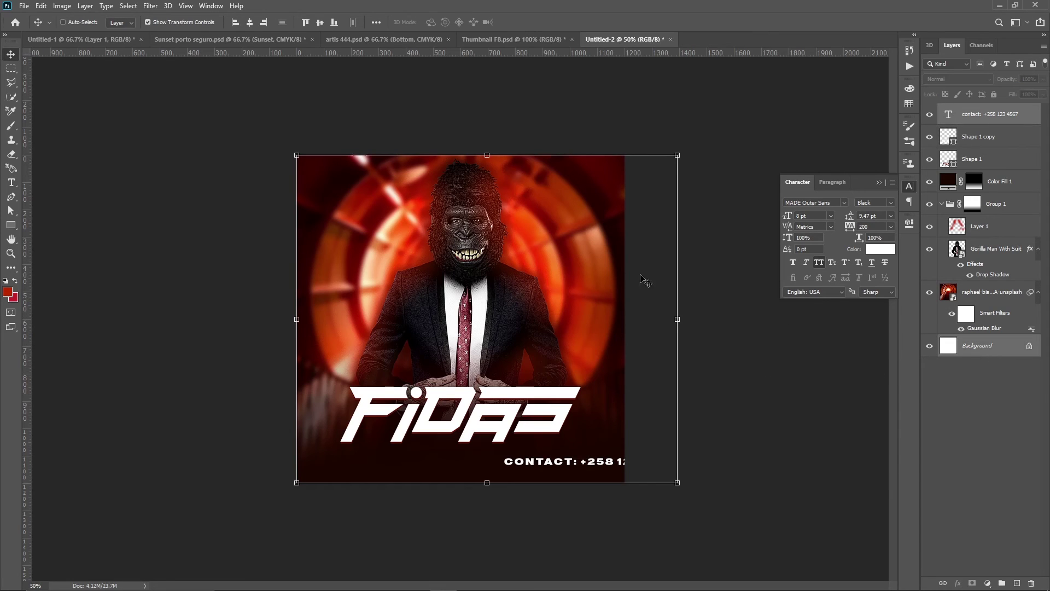
pyautogui.click(249, 23)
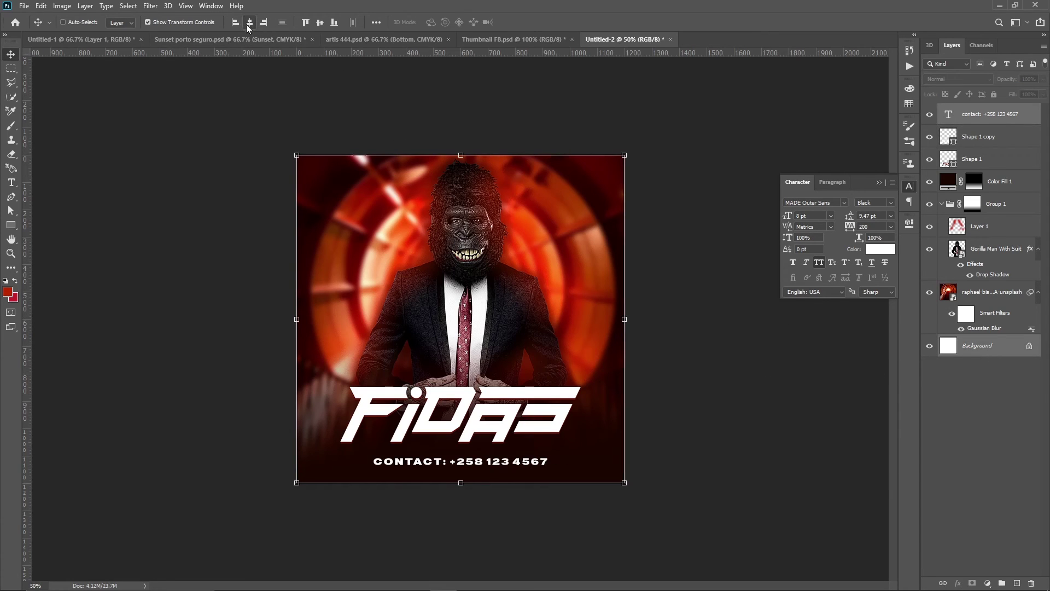
pyautogui.click(990, 414)
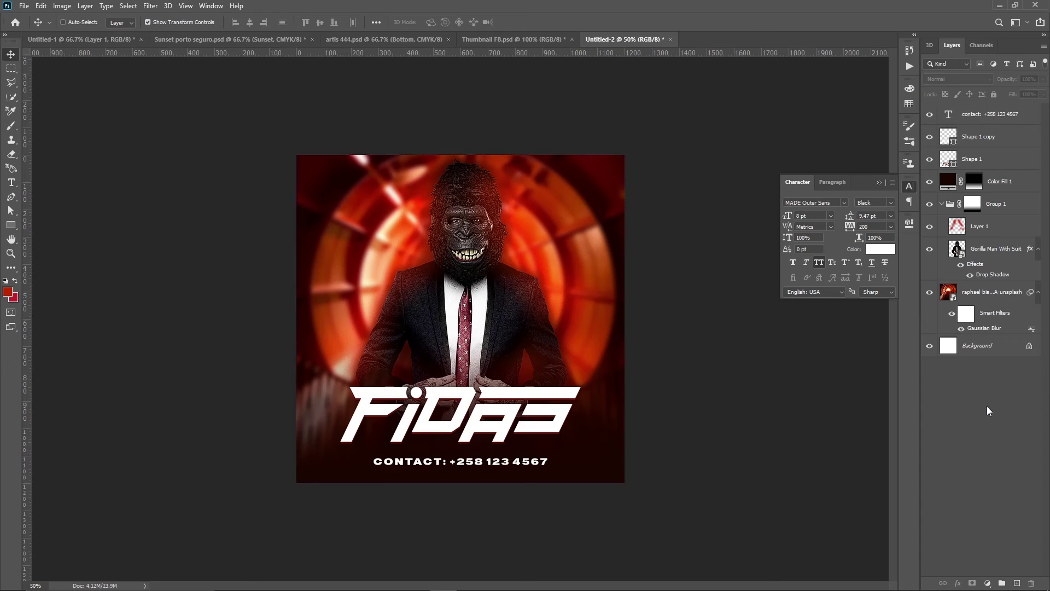
# - Delete the contact text layer
pyautogui.click(993, 123)
pyautogui.press('Delete')
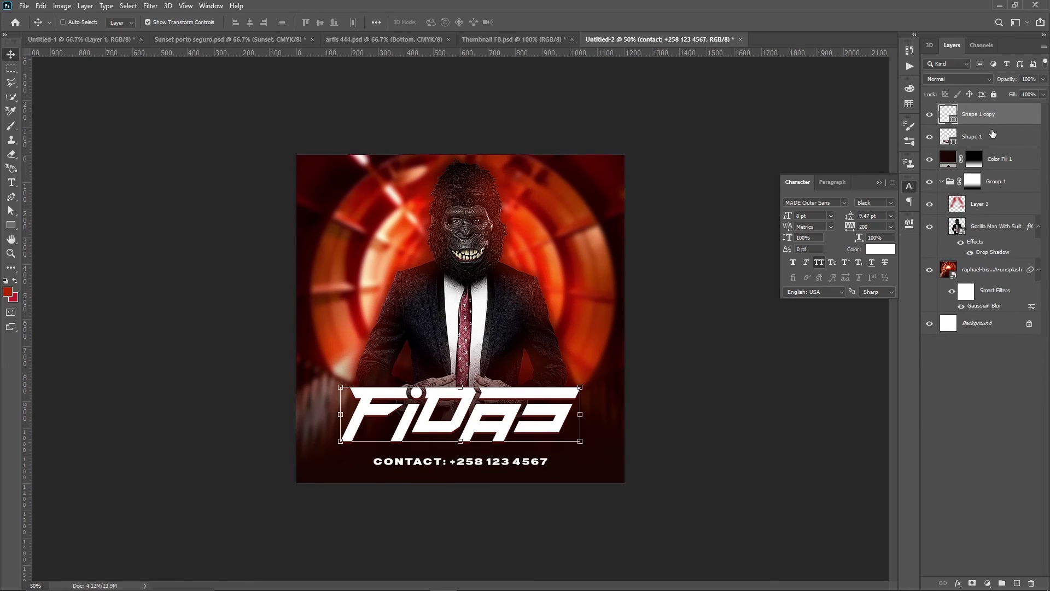
pyautogui.click(1000, 410)
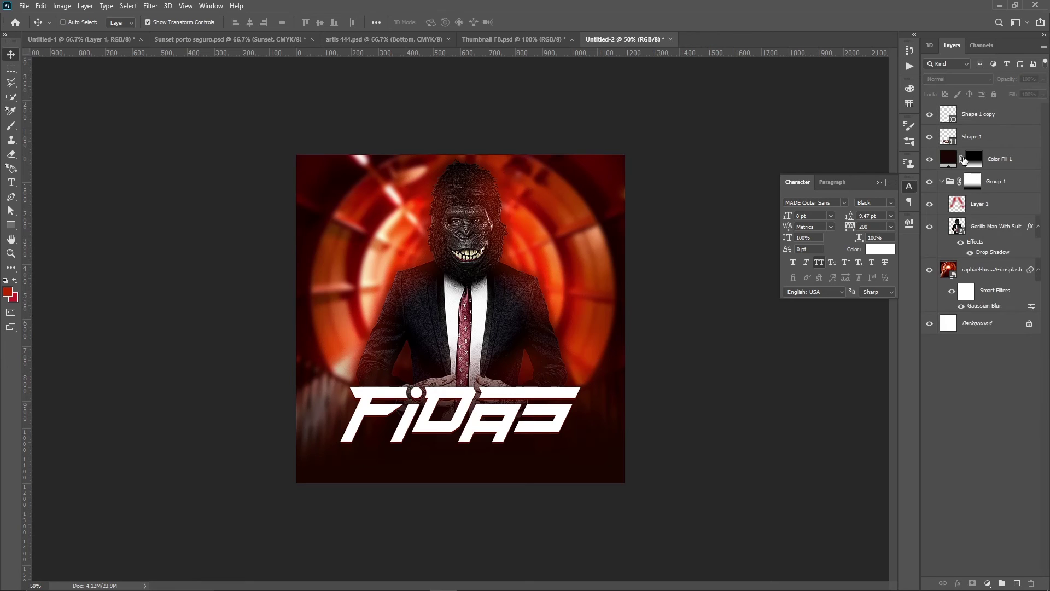
# - Duplicate the FIDAS logo, move it to the chest, and enlarge it about 2.5 times
pyautogui.click(984, 117)
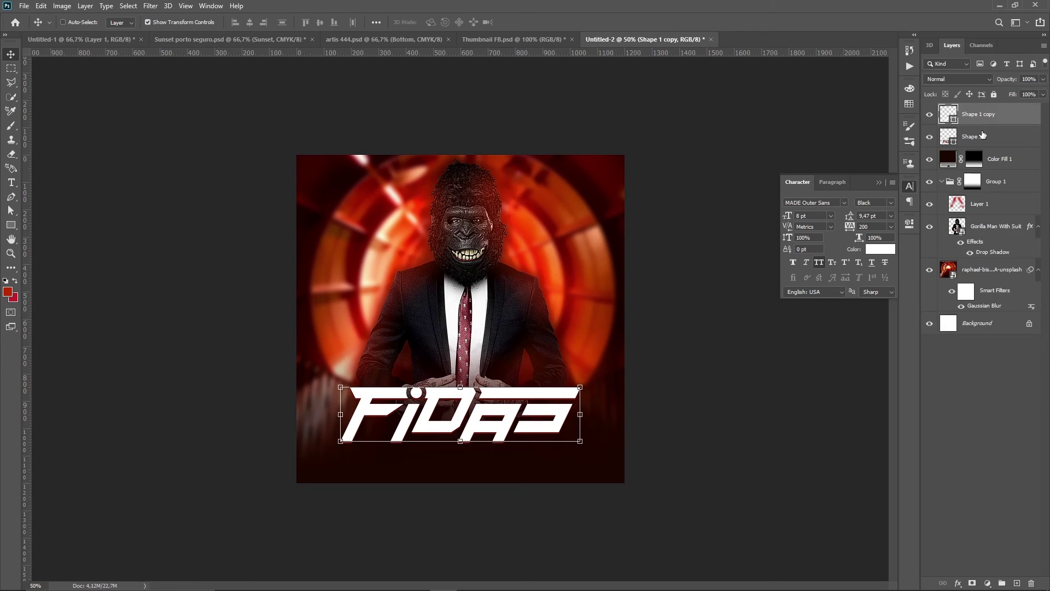
pyautogui.hotkey('ctrl', 'j')
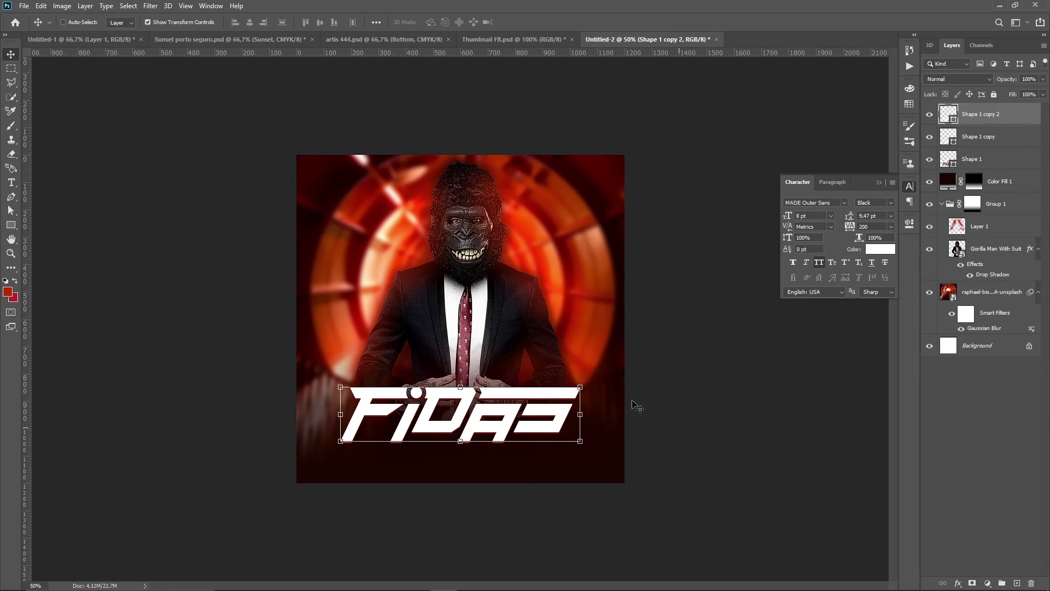
pyautogui.moveTo(627, 428); pyautogui.dragTo(623, 283)
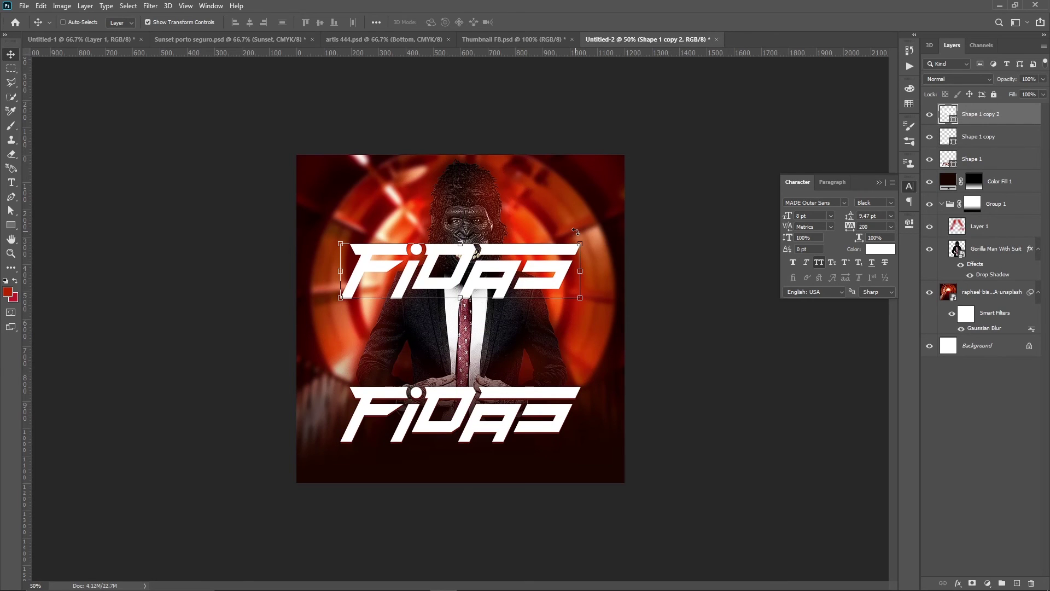
pyautogui.hotkey('ctrl', 't')
pyautogui.moveTo(580, 243); pyautogui.dragTo(759, 164)
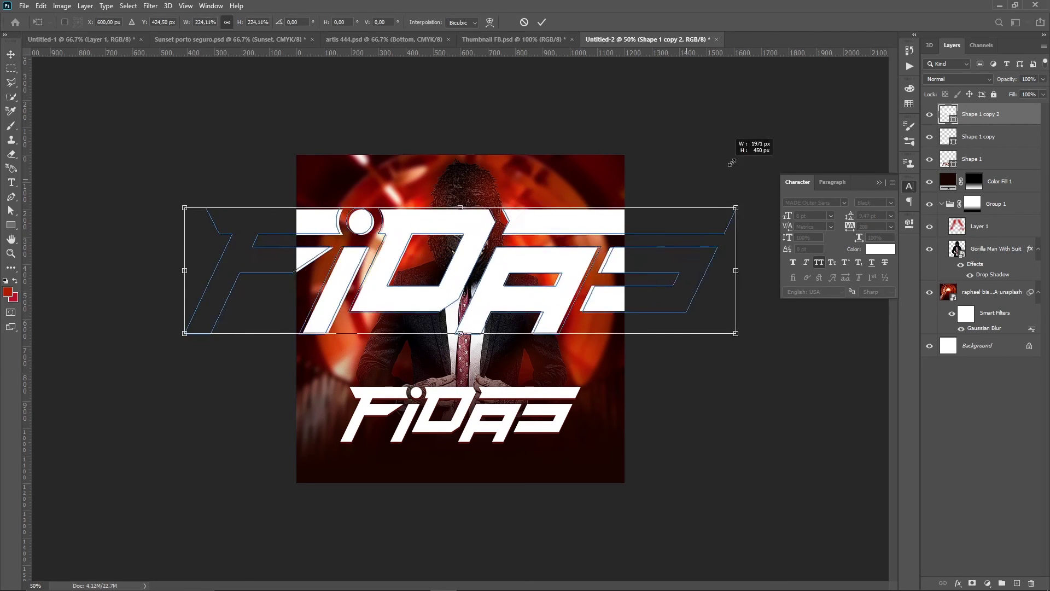
pyautogui.press('Return')
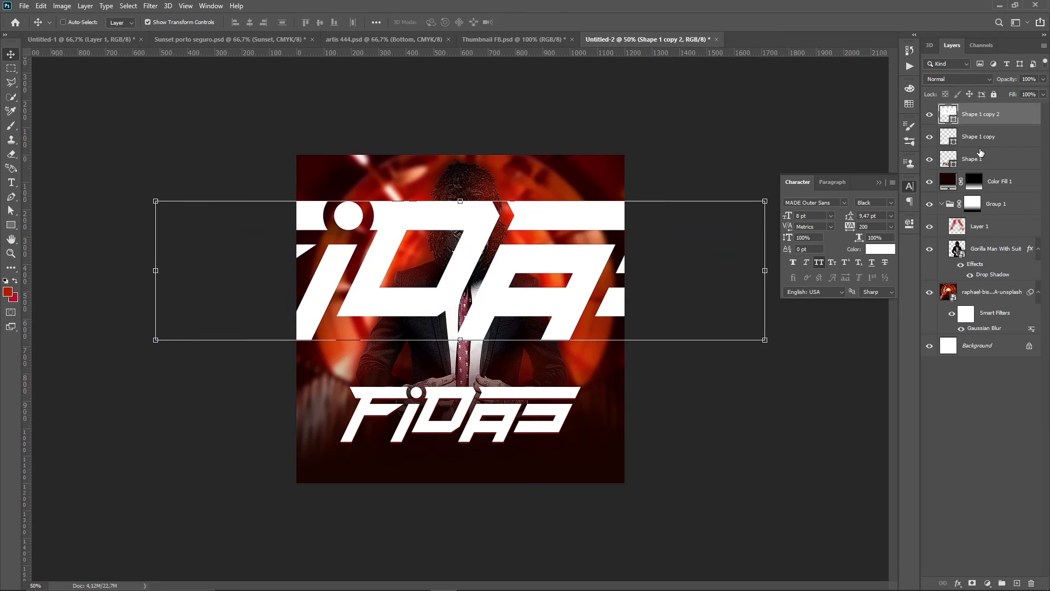
# - Move the large logo copy layer beneath Group 1 in the layer stack
pyautogui.moveTo(993, 122); pyautogui.dragTo(991, 287)
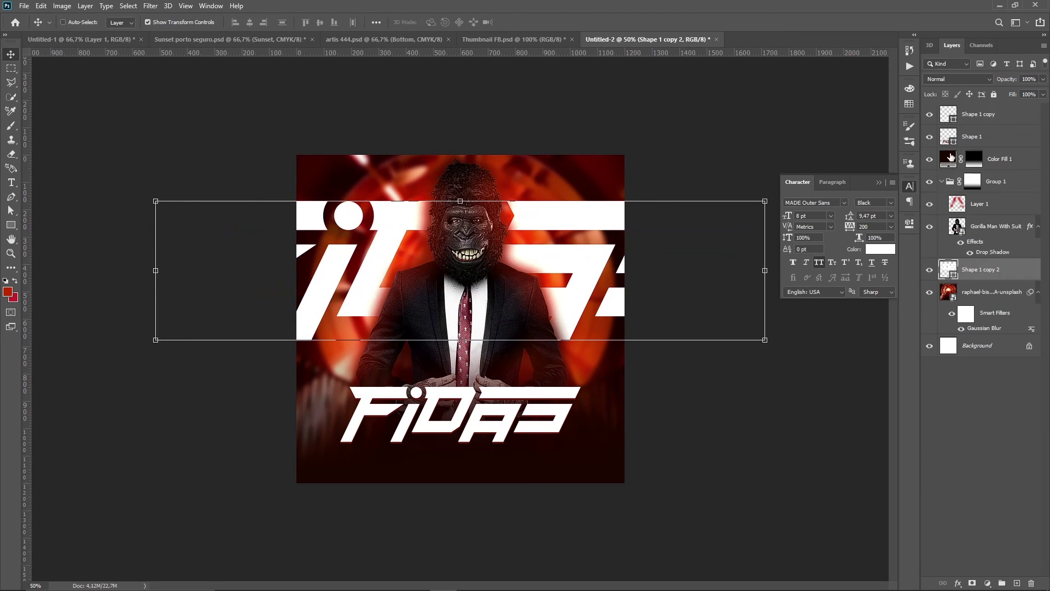
pyautogui.click(942, 182)
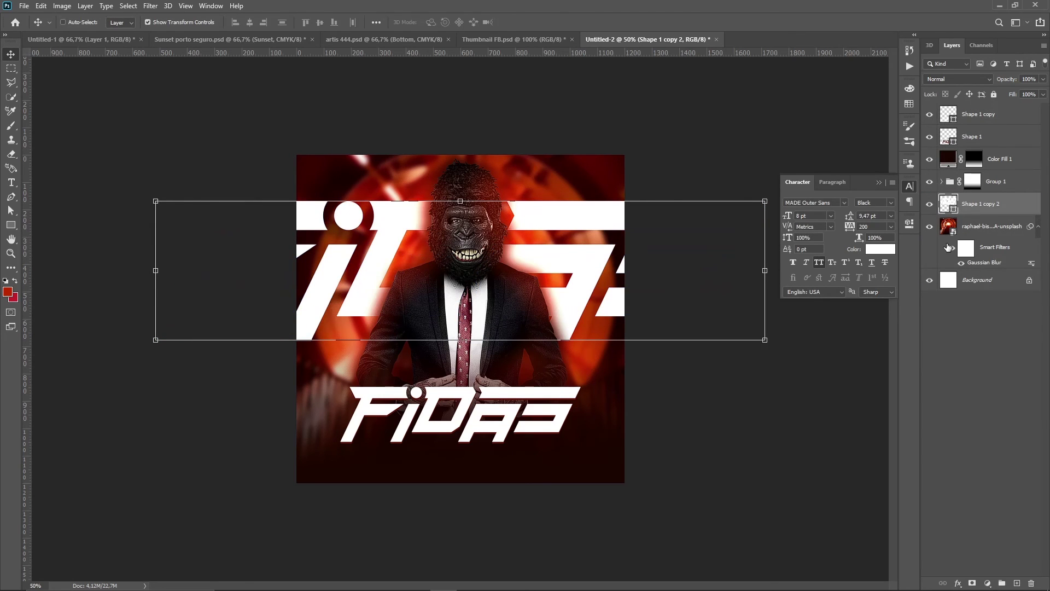
pyautogui.rightClick(1013, 206)
pyautogui.click(965, 147)
# - Add a white #ffffff Stroke effect to the large logo copy
pyautogui.click(648, 281)
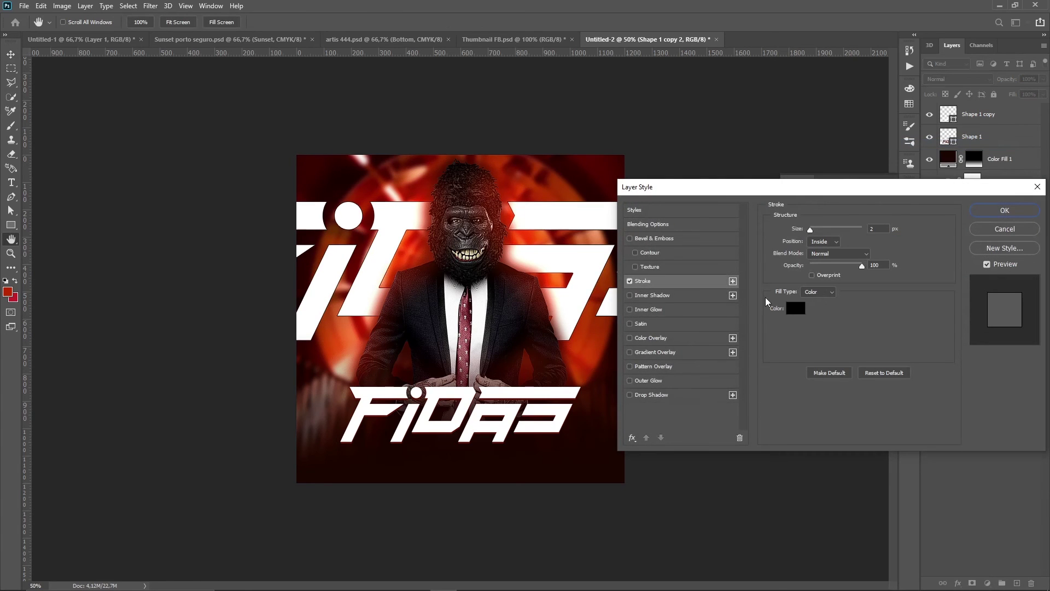
pyautogui.click(794, 308)
pyautogui.write('ffffff')
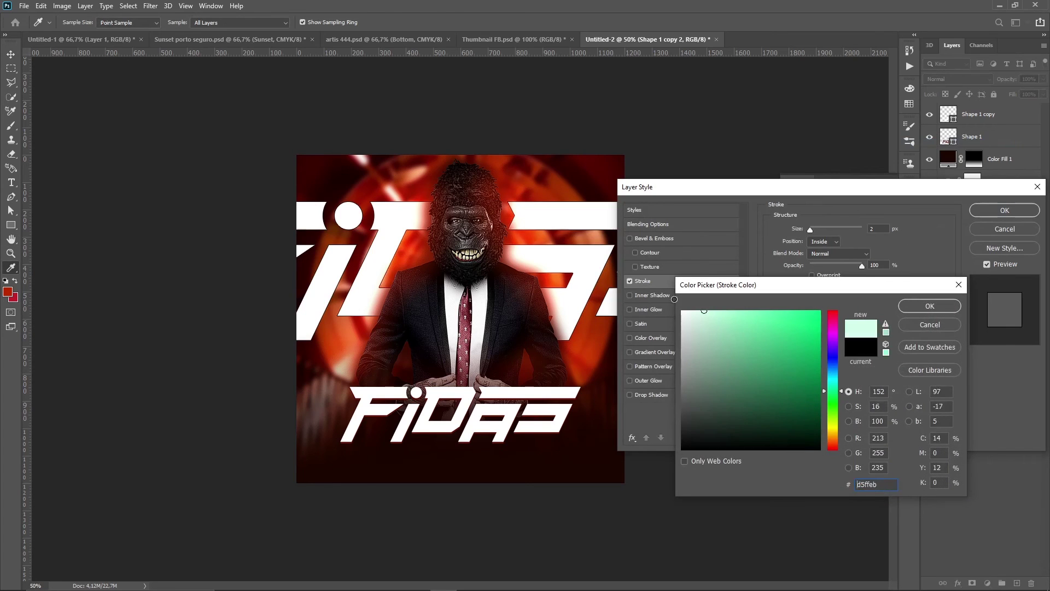
pyautogui.press('Return')
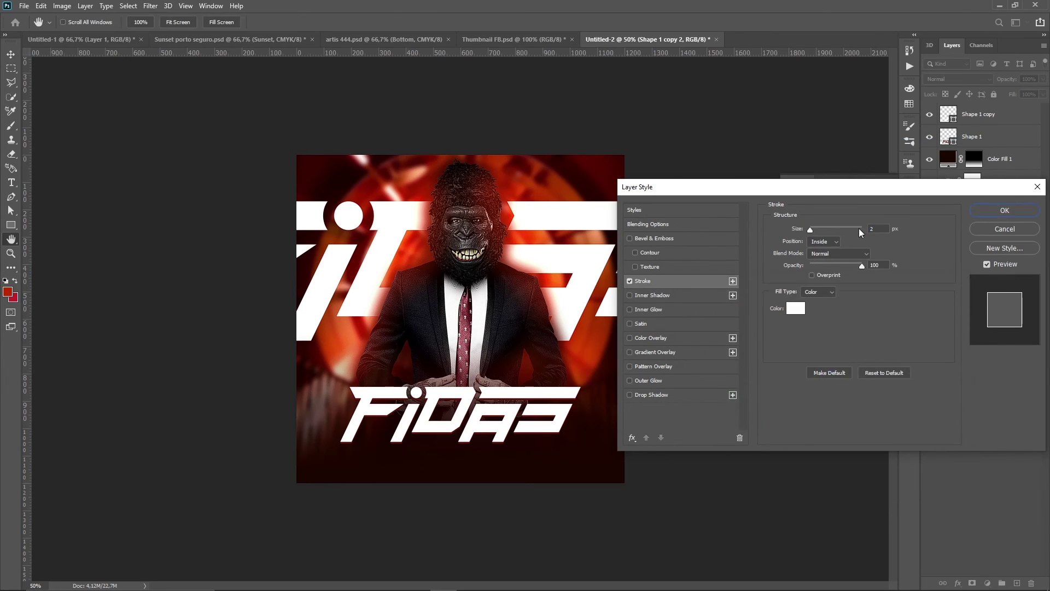
pyautogui.click(880, 228)
pyautogui.press('Return')
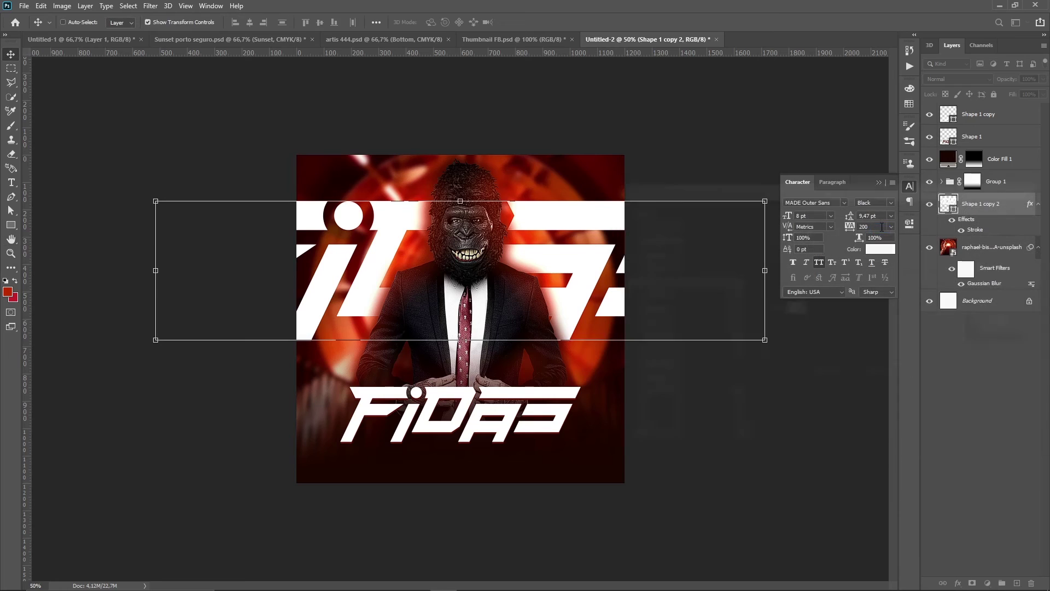
# - Set the outline logo's Fill to 0%, opacity to 50%, and move it higher
pyautogui.click(1042, 94)
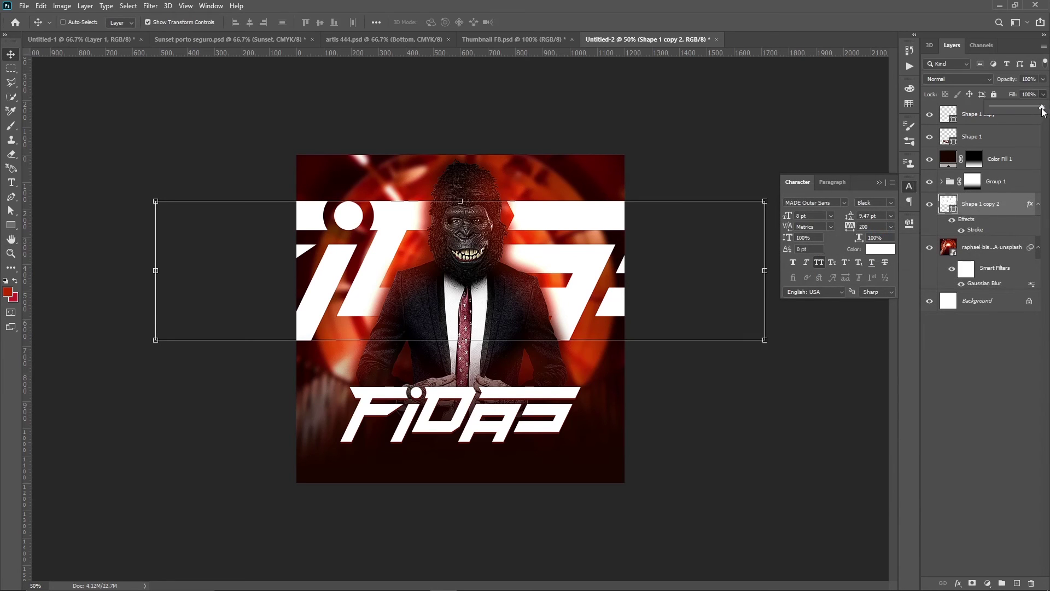
pyautogui.moveTo(1043, 111); pyautogui.dragTo(980, 118)
pyautogui.click(1005, 336)
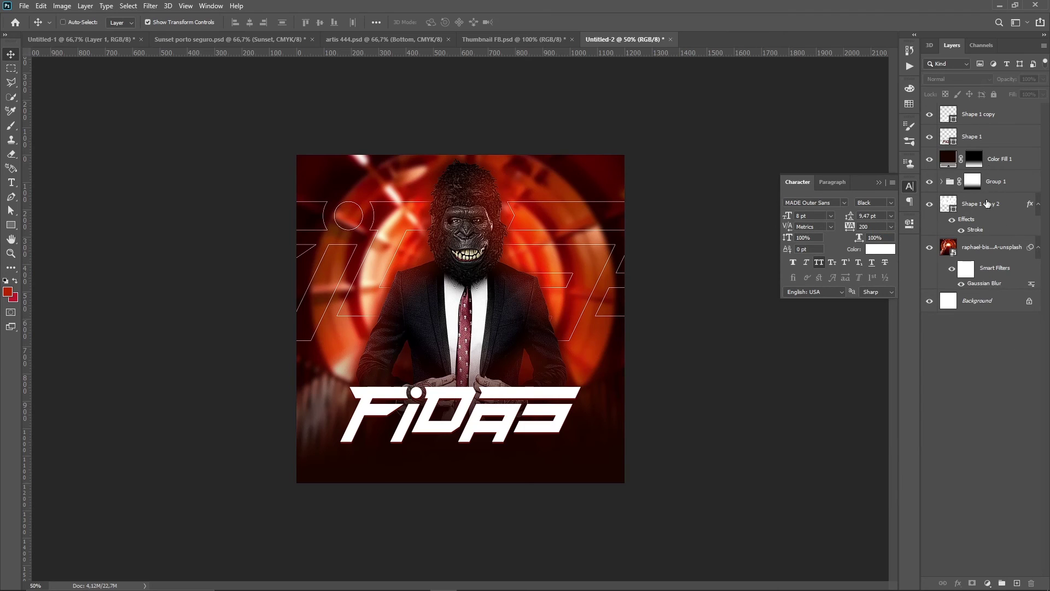
pyautogui.click(997, 206)
pyautogui.press('5')
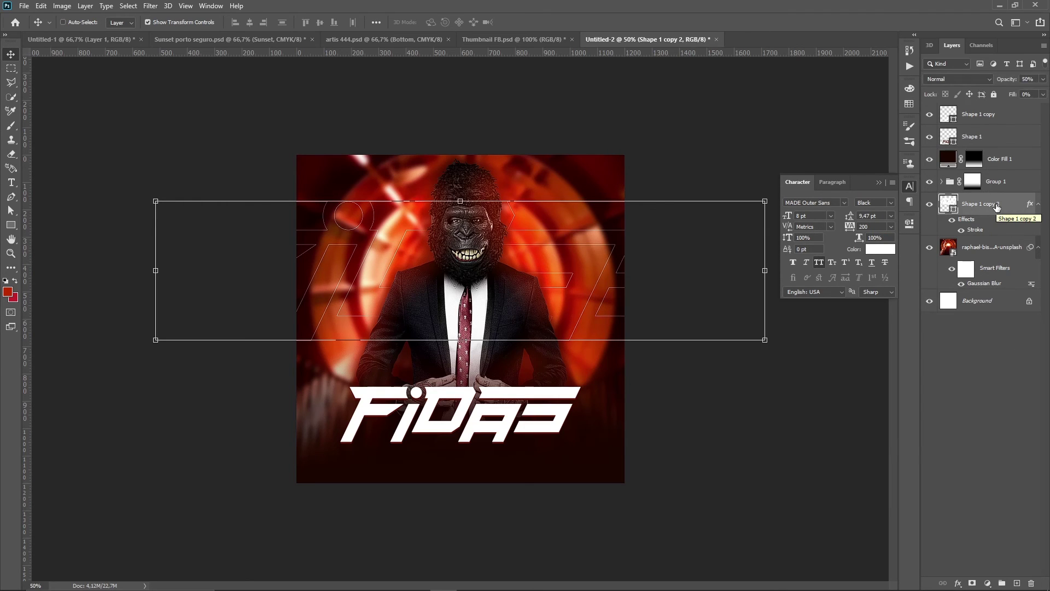
pyautogui.click(1004, 378)
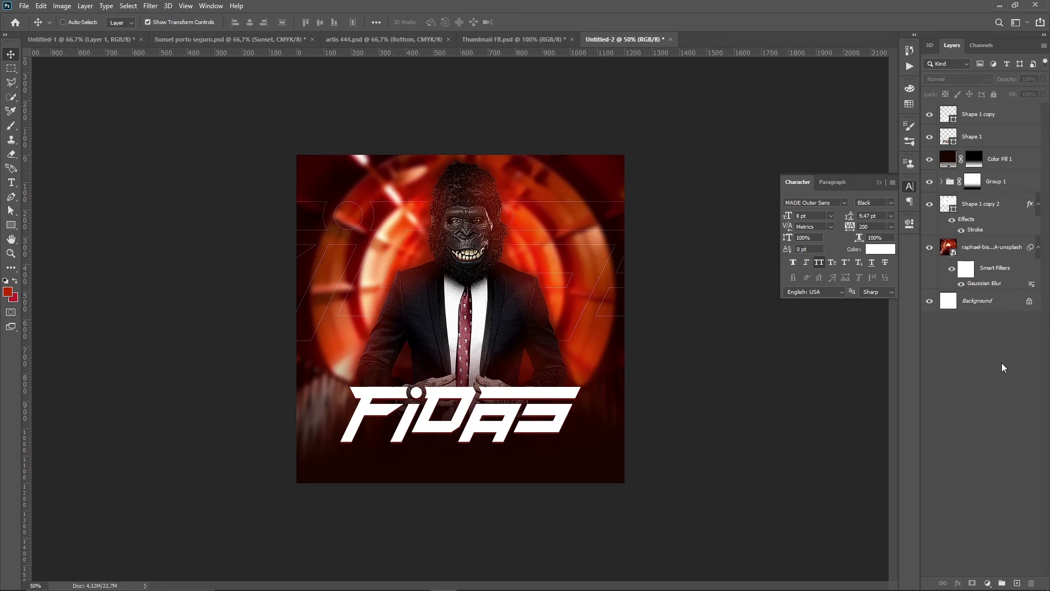
pyautogui.click(1004, 210)
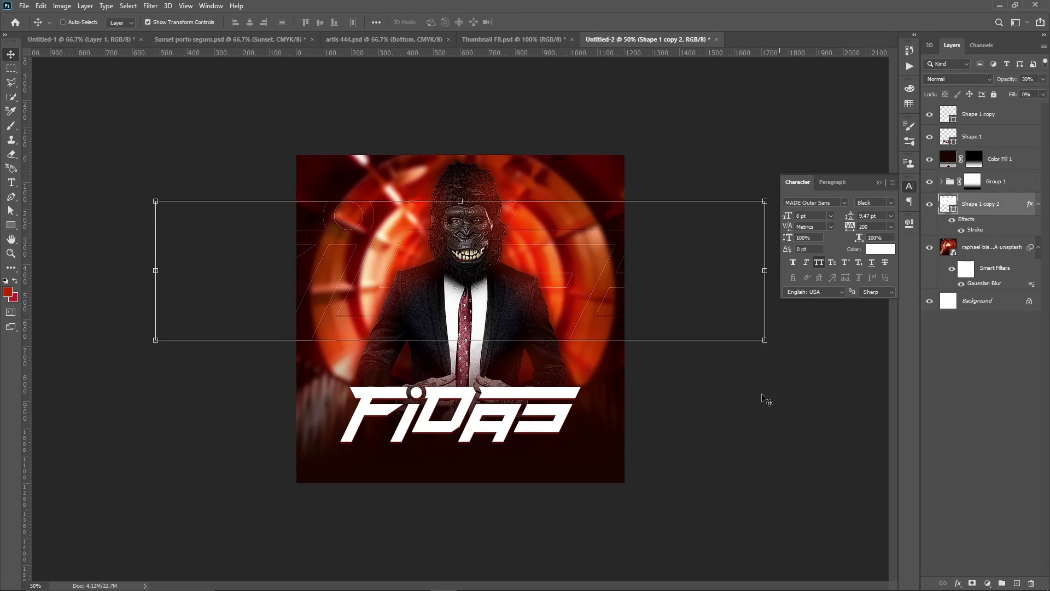
pyautogui.moveTo(766, 399); pyautogui.dragTo(736, 404)
# - Expand Group 1 and inspect its masked group layer
pyautogui.click(979, 372)
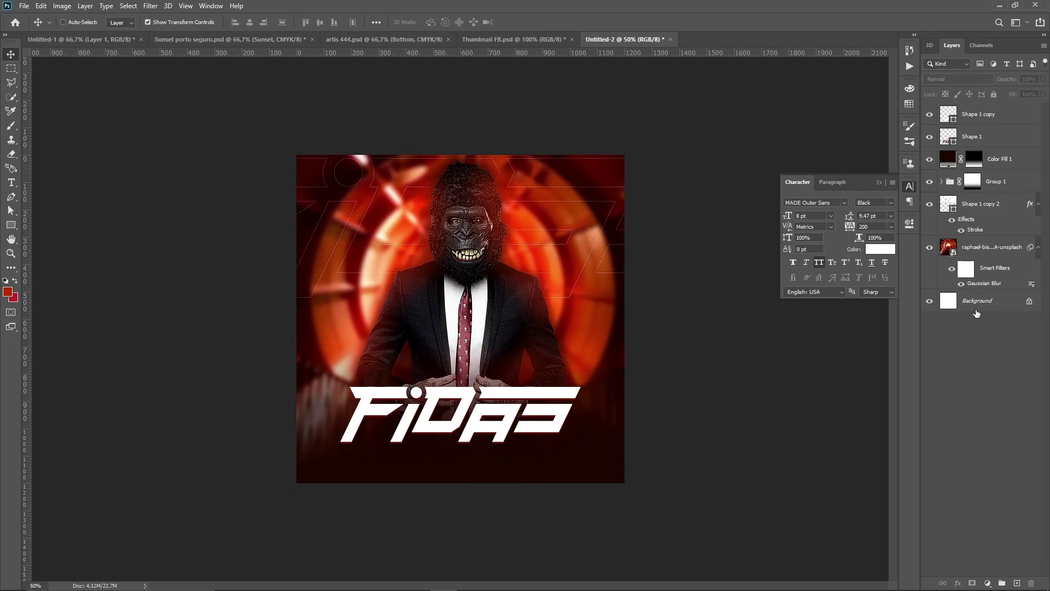
pyautogui.click(941, 181)
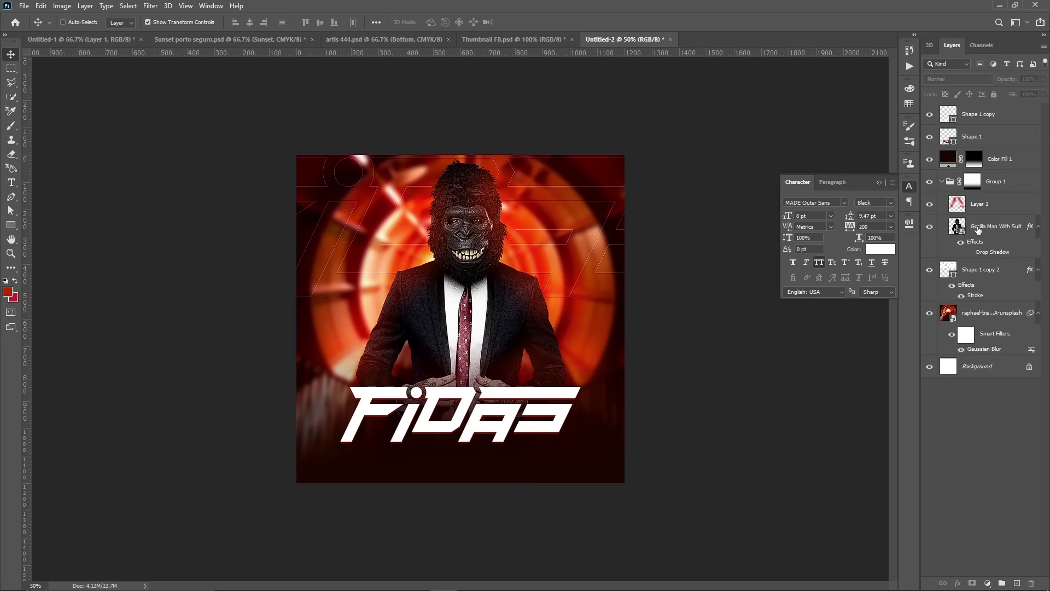
pyautogui.click(1038, 226)
pyautogui.click(940, 183)
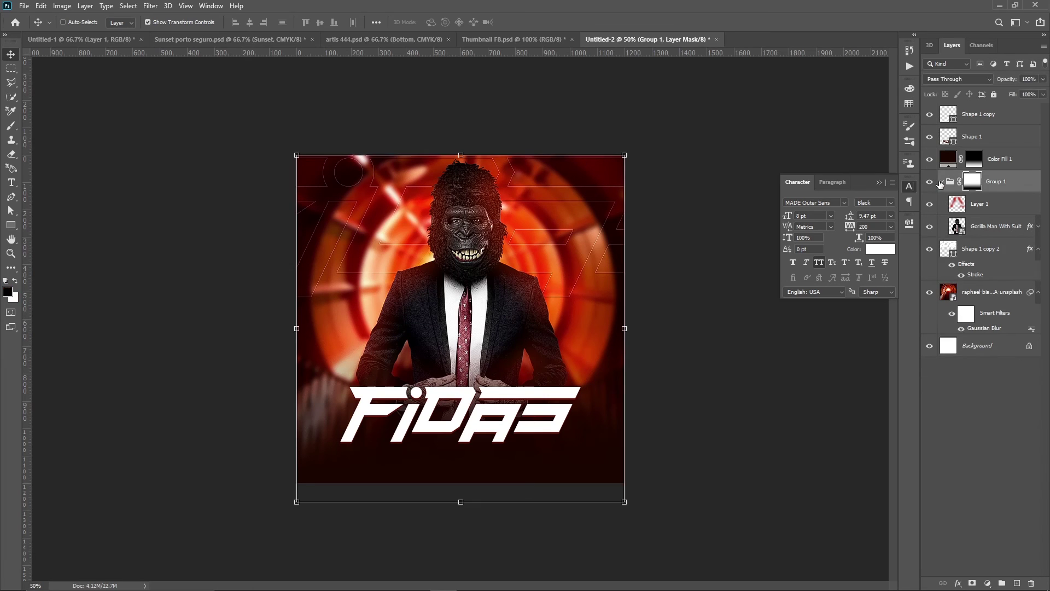
pyautogui.click(988, 363)
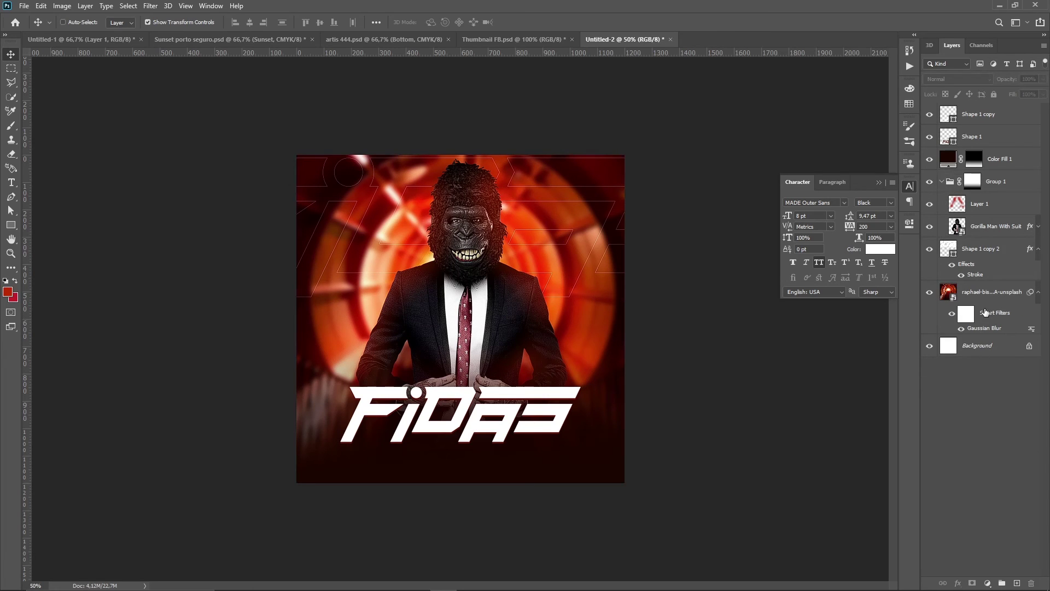
# - Lower Shape 1 copy 2's opacity and set its Stroke size to 2 px
pyautogui.click(984, 250)
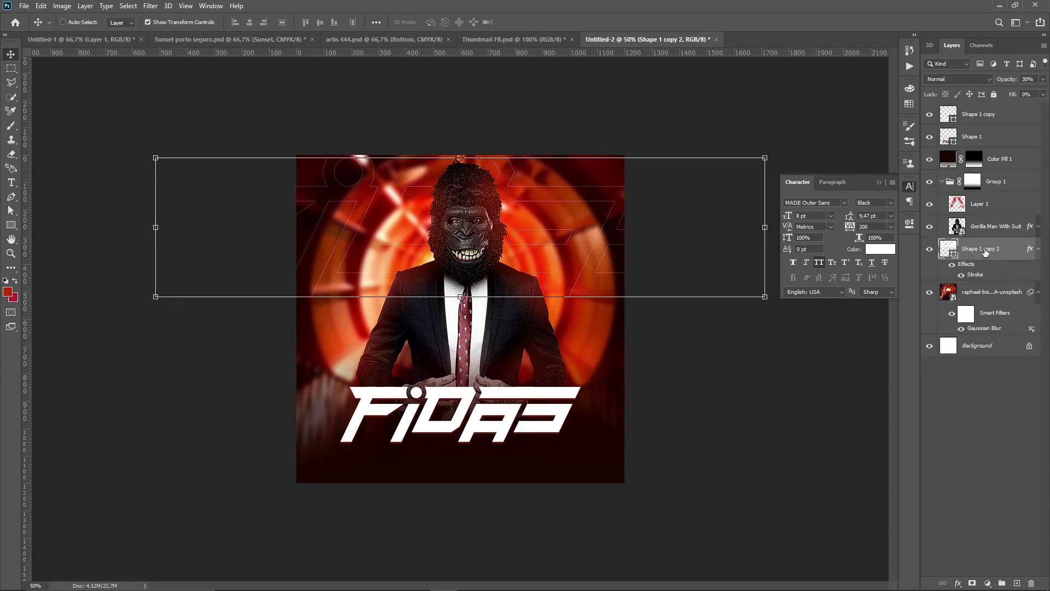
pyautogui.press('2')
pyautogui.press('1')
pyautogui.doubleClick(977, 275)
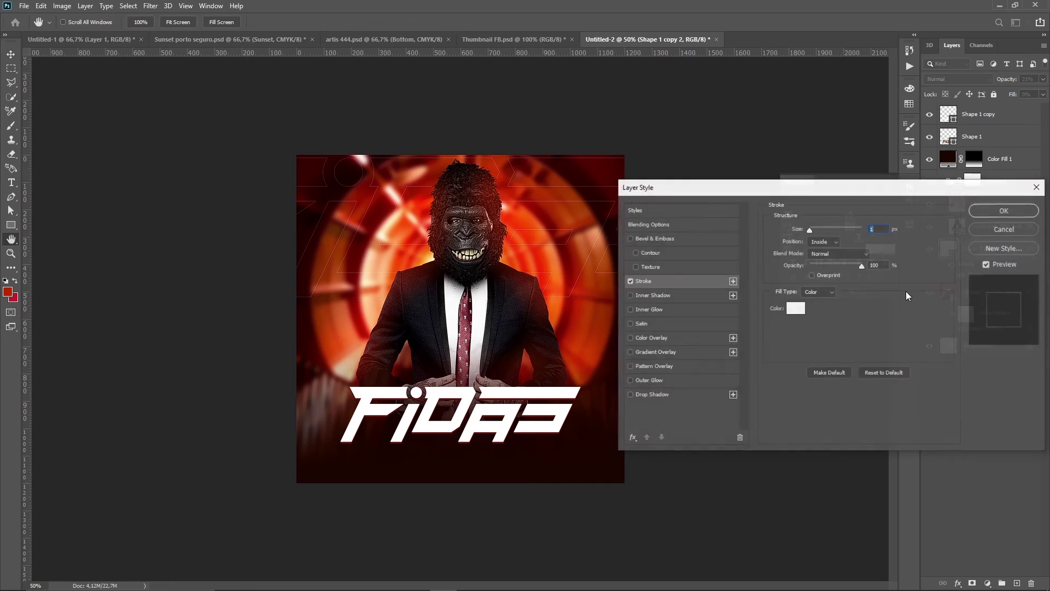
pyautogui.press('Up')
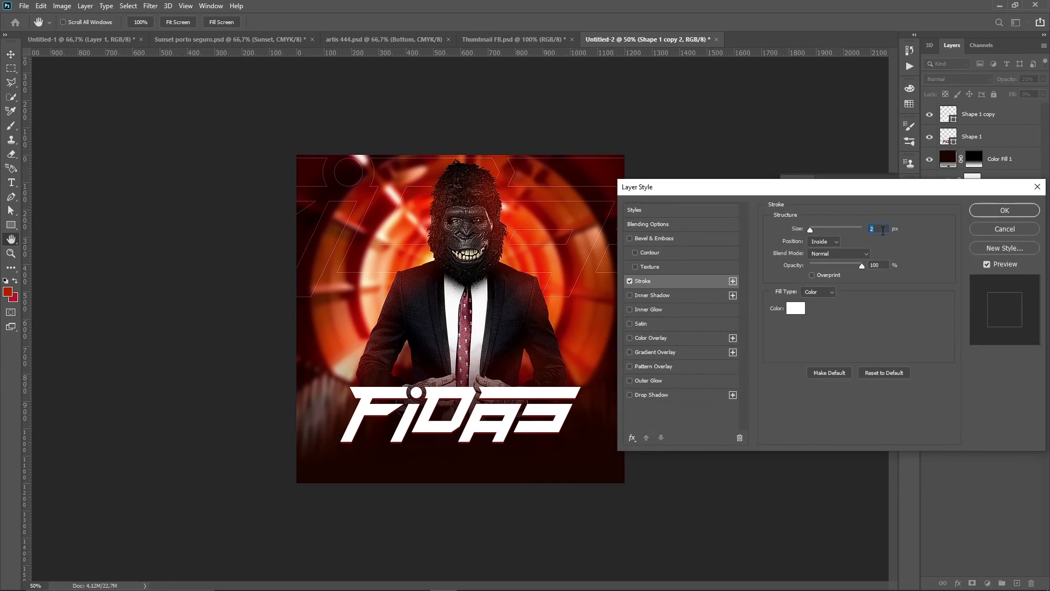
pyautogui.click(986, 208)
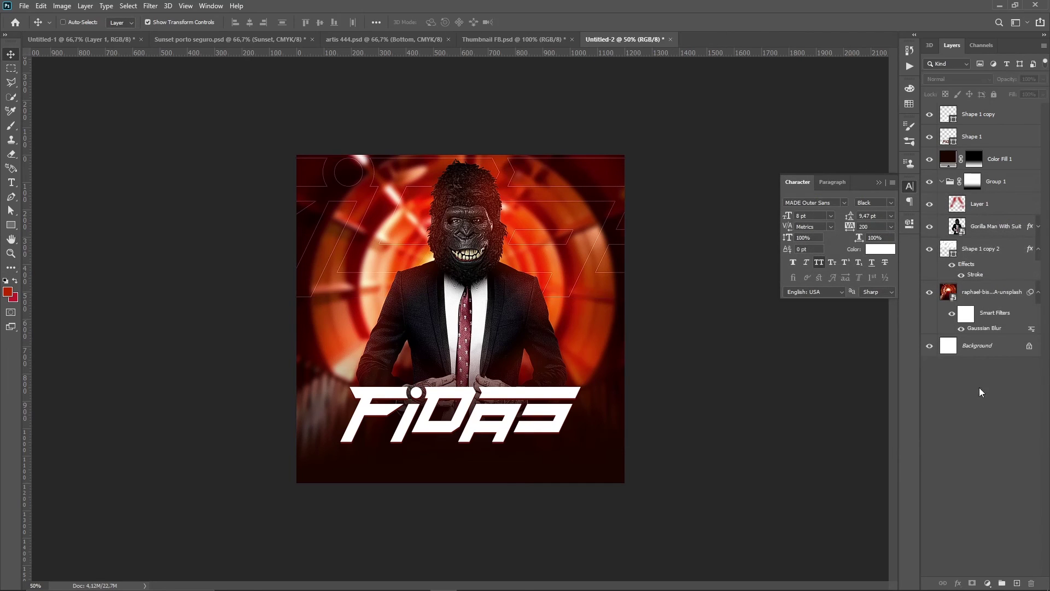
# - Place a duplicate of the outline stripe lower across the flyer
pyautogui.click(989, 253)
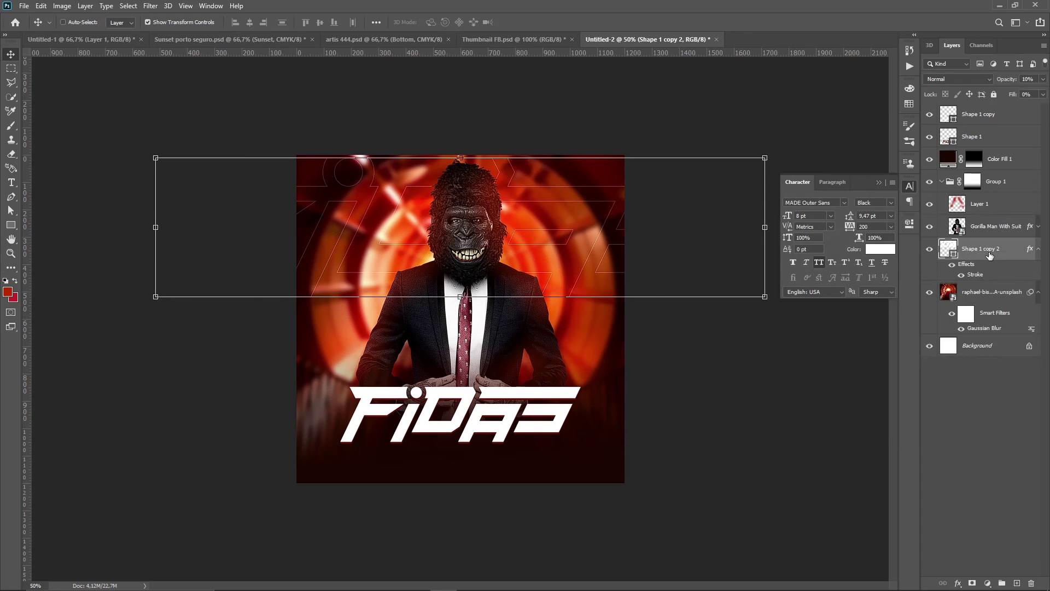
pyautogui.click(959, 425)
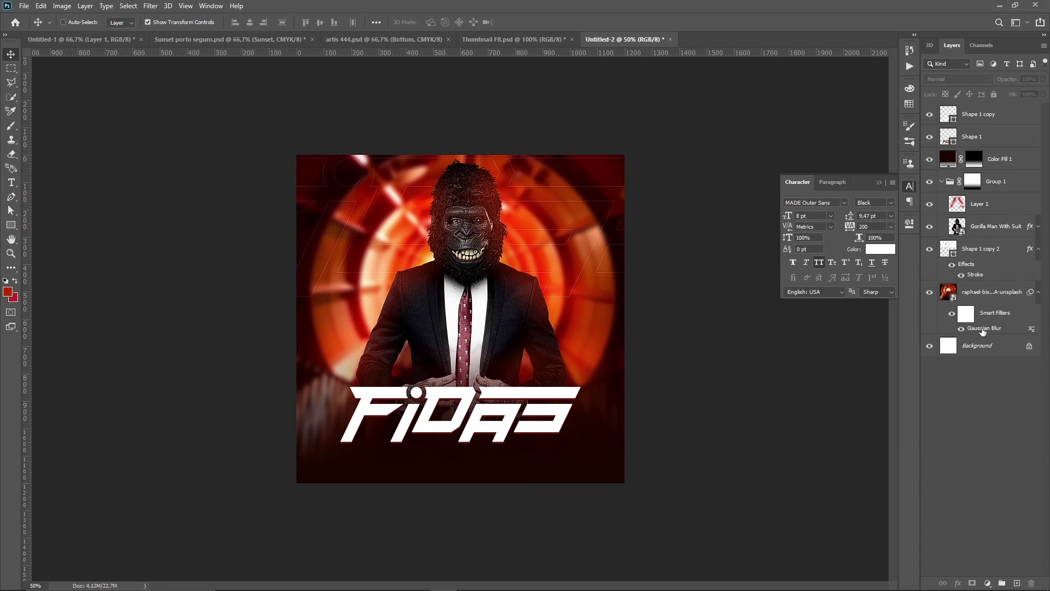
pyautogui.click(979, 249)
pyautogui.moveTo(583, 241)
pyautogui.mouseDown()
pyautogui.moveTo(570, 369)
pyautogui.moveTo(663, 348)
pyautogui.moveTo(438, 352)
pyautogui.mouseUp()
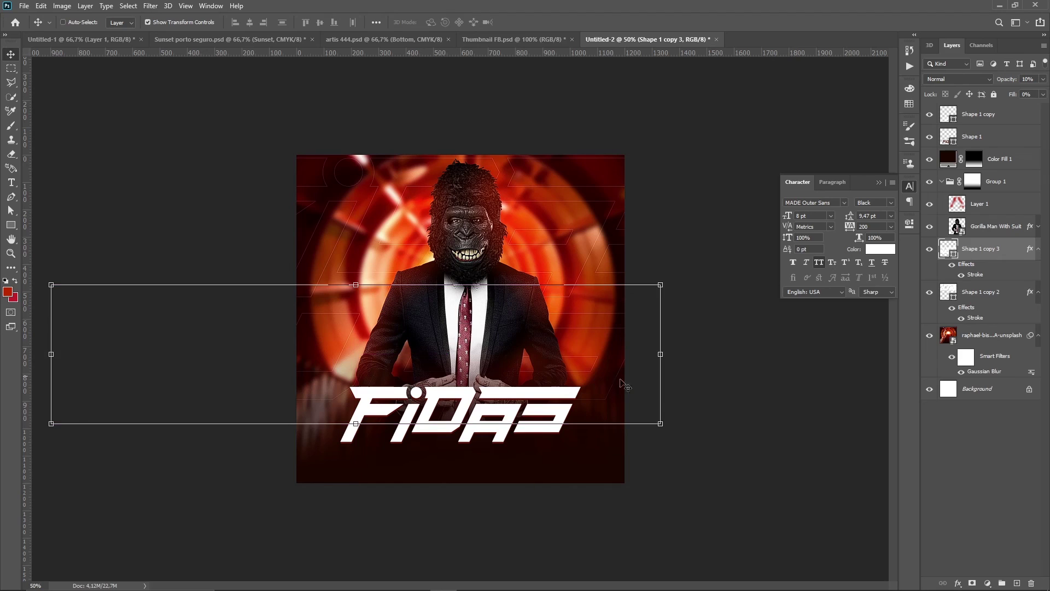
pyautogui.click(933, 435)
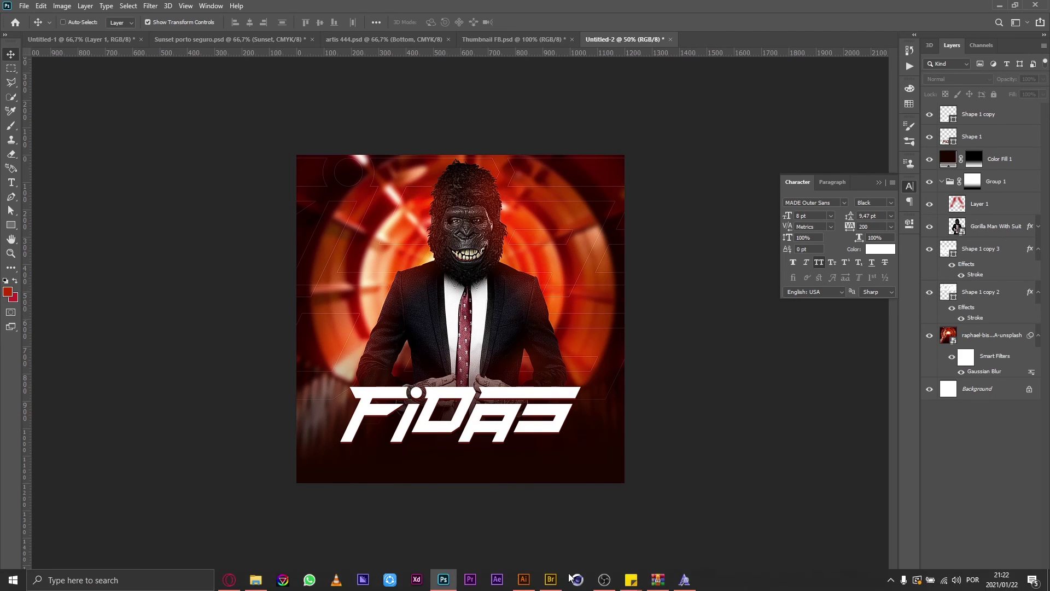
# - In Bridge, browse Footage > DUCT TAPE and drag 07.png into Photoshop
pyautogui.click(550, 583)
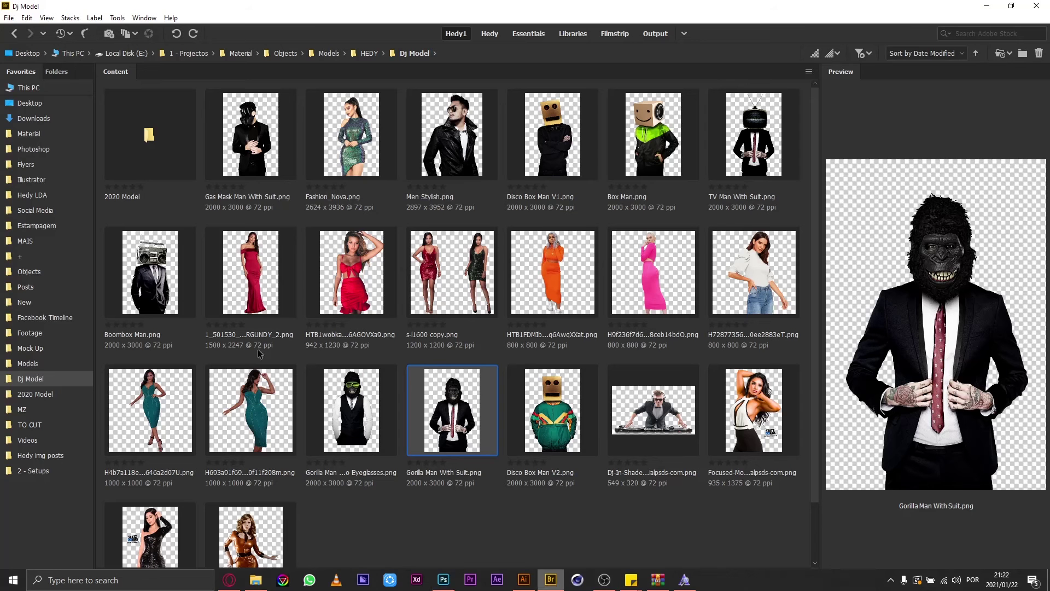
pyautogui.click(39, 333)
pyautogui.scroll(-5, 273, 326)
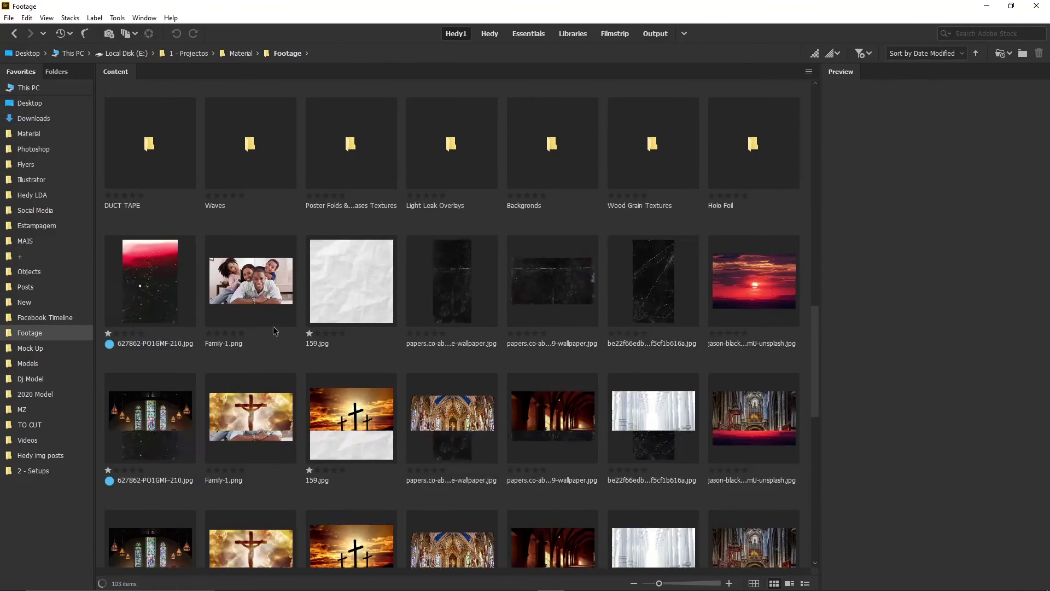
pyautogui.scroll(-2, 274, 326)
pyautogui.scroll(4, 272, 324)
pyautogui.click(162, 297)
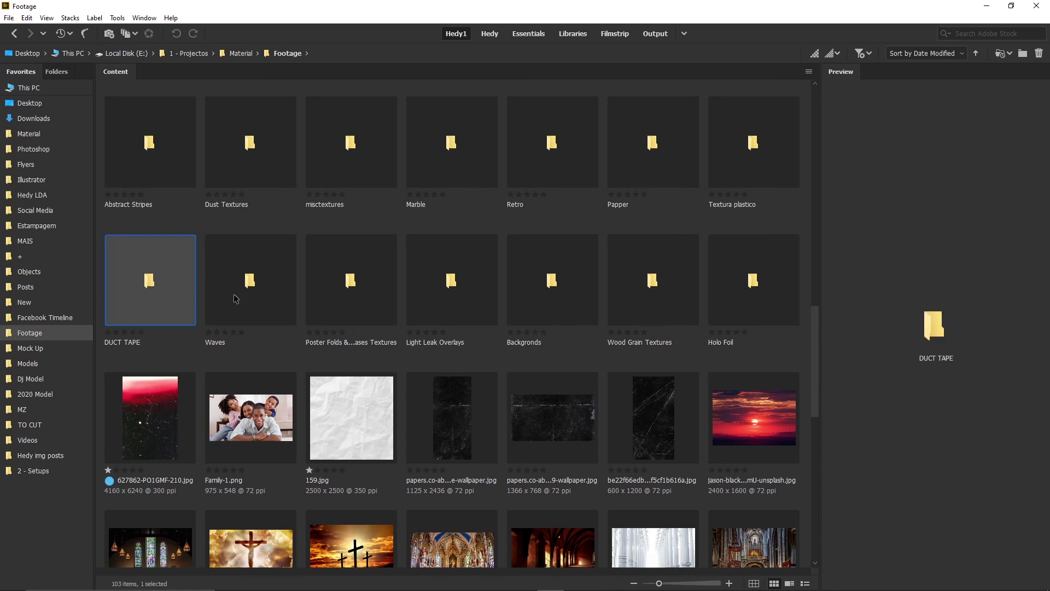
pyautogui.click(235, 298)
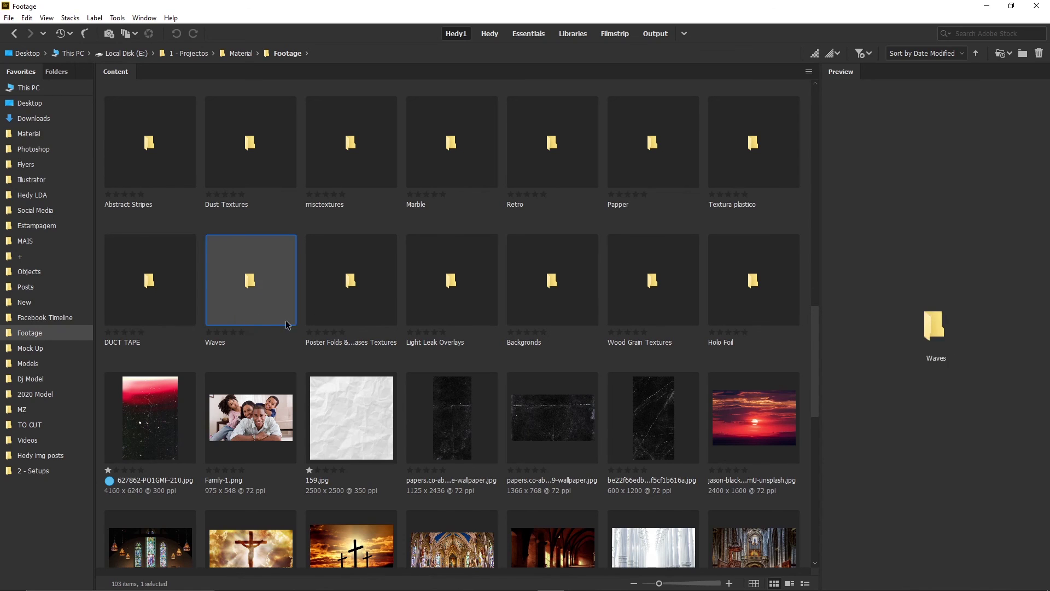
pyautogui.click(167, 297)
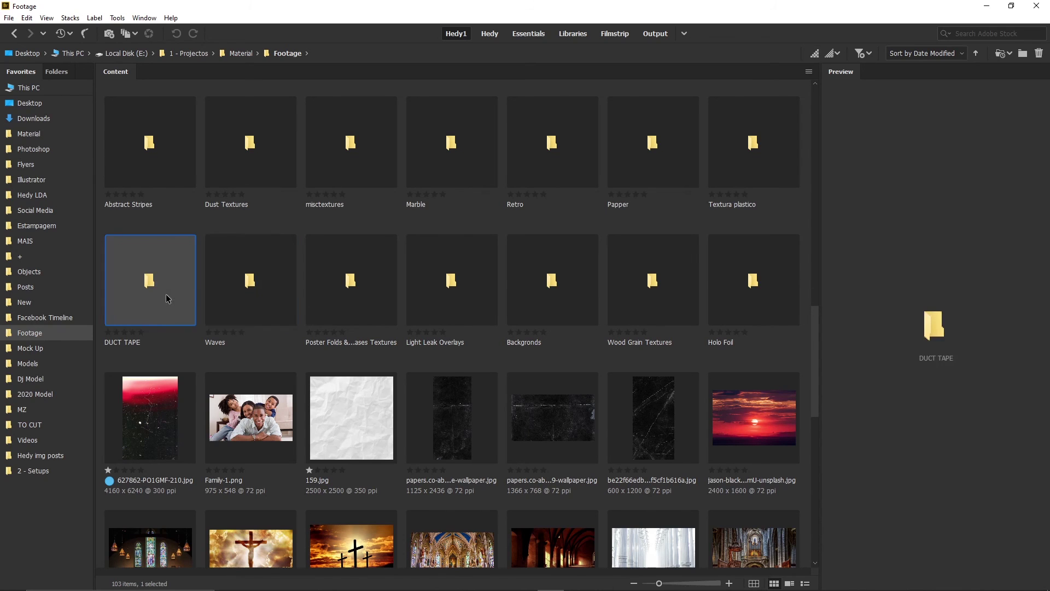
pyautogui.doubleClick(166, 293)
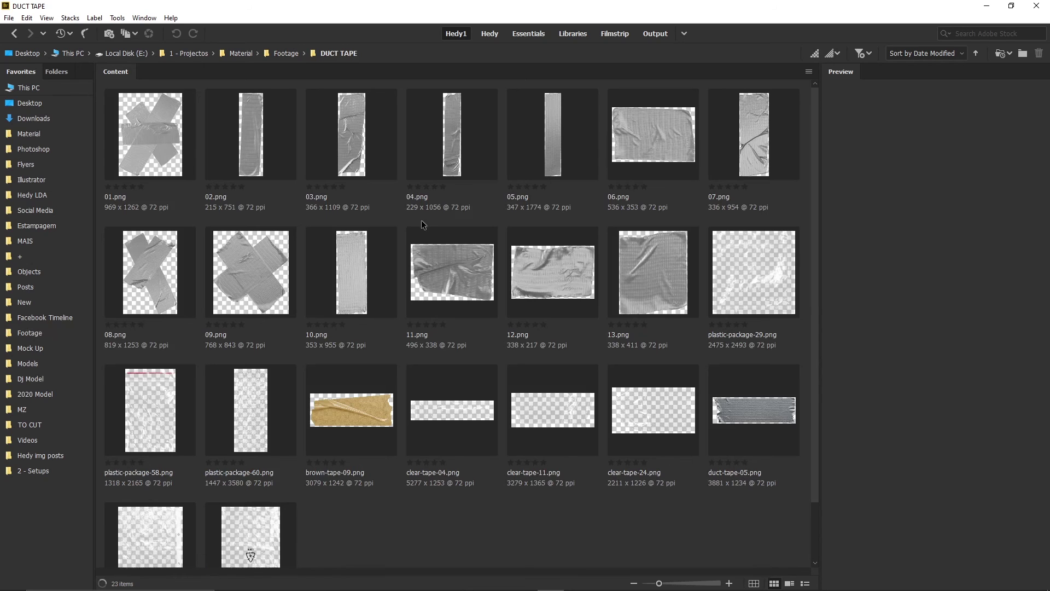
pyautogui.click(744, 159)
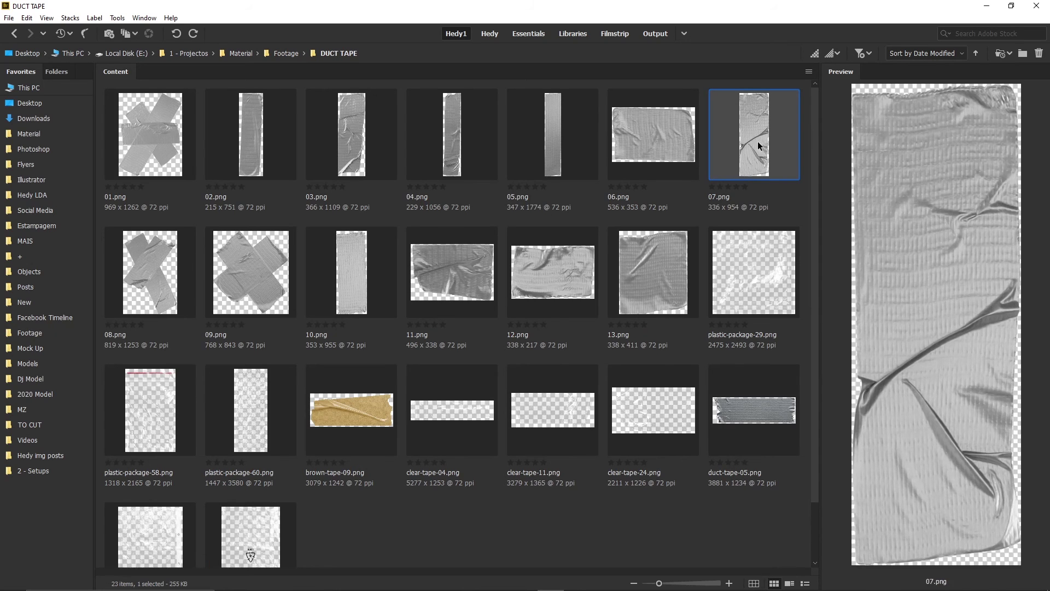
pyautogui.moveTo(763, 142)
pyautogui.mouseDown()
pyautogui.moveTo(442, 581)
pyautogui.moveTo(459, 317)
pyautogui.mouseUp()
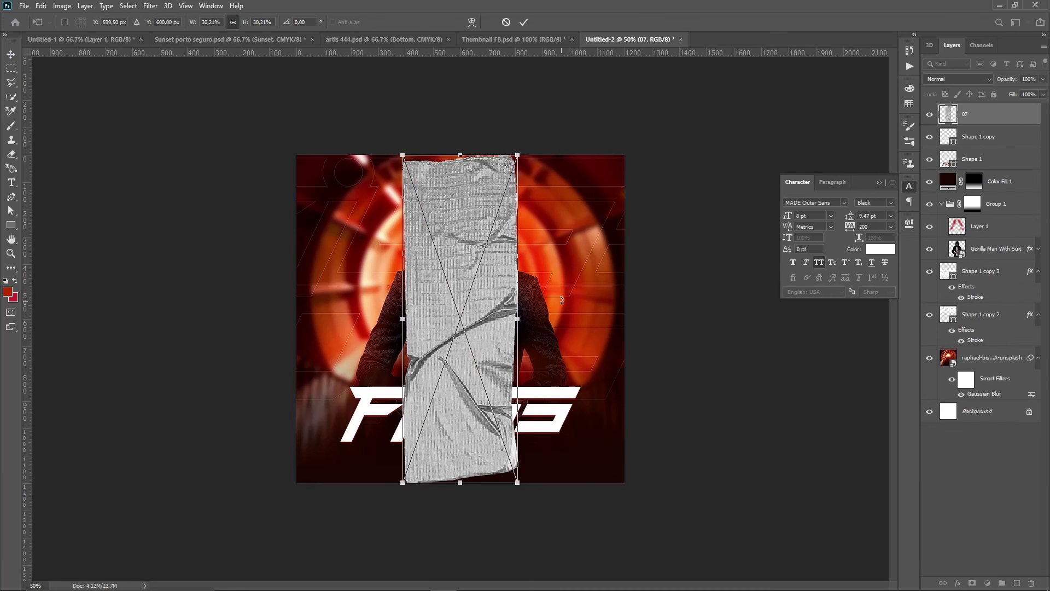
# - Rotate the tape horizontal, scale it to about 23%, and place it over the chest
pyautogui.moveTo(561, 300)
pyautogui.mouseDown()
pyautogui.moveTo(550, 282)
pyautogui.moveTo(540, 300)
pyautogui.mouseUp()
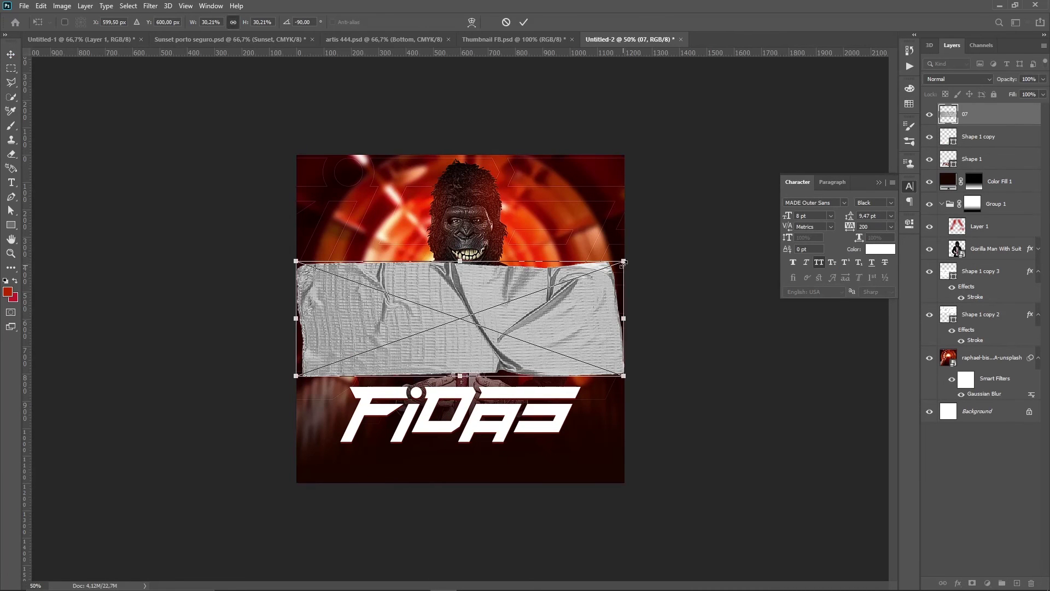
pyautogui.moveTo(624, 261); pyautogui.dragTo(584, 276)
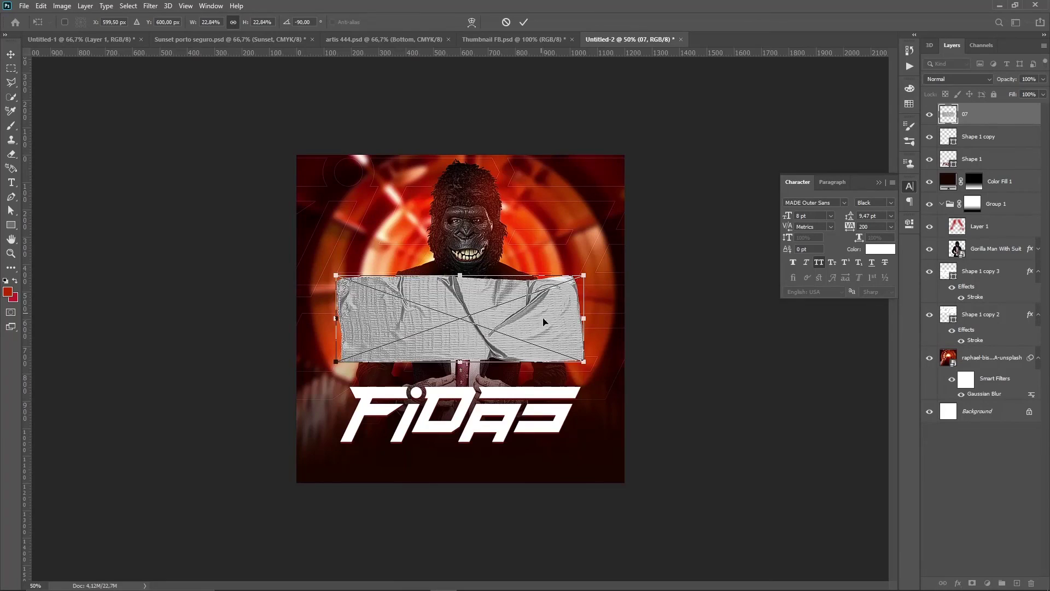
pyautogui.moveTo(544, 320); pyautogui.dragTo(540, 410)
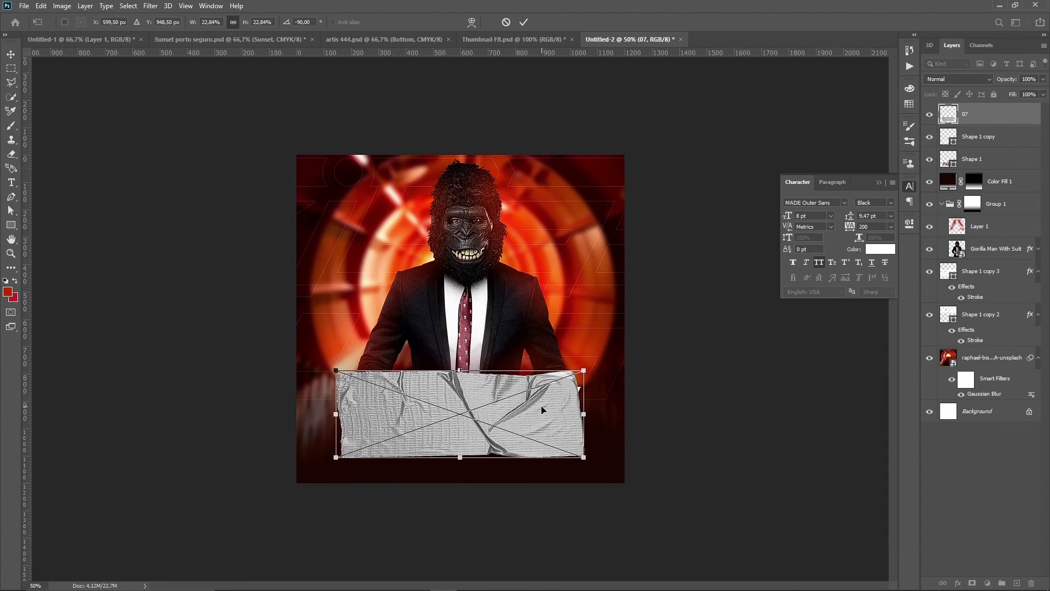
pyautogui.press('Return')
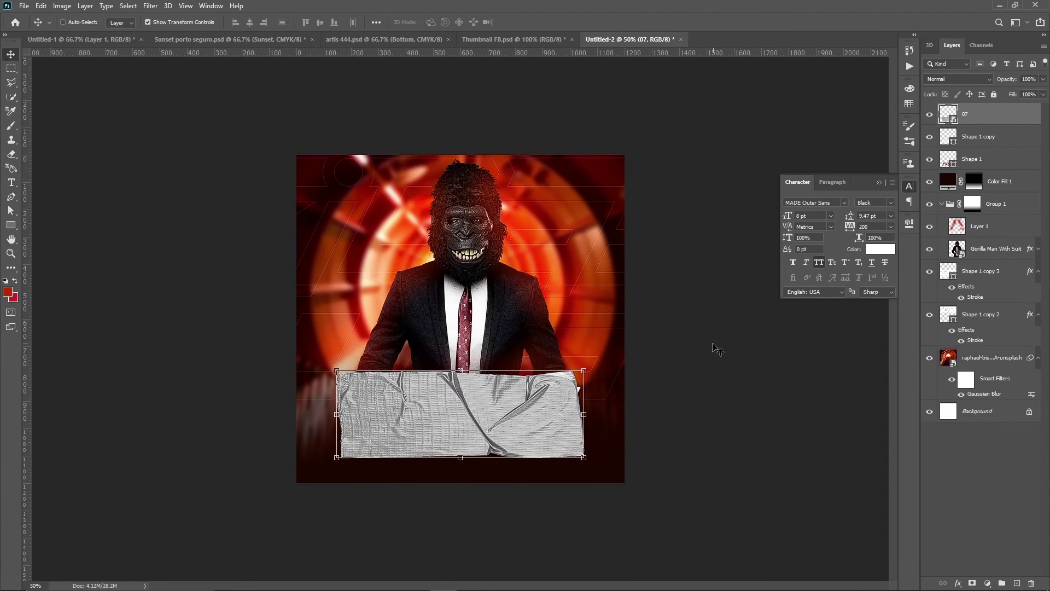
# - Move layer 07 beneath Shape 1 and distort its corners into a skewed strip
pyautogui.moveTo(1005, 118); pyautogui.dragTo(1001, 170)
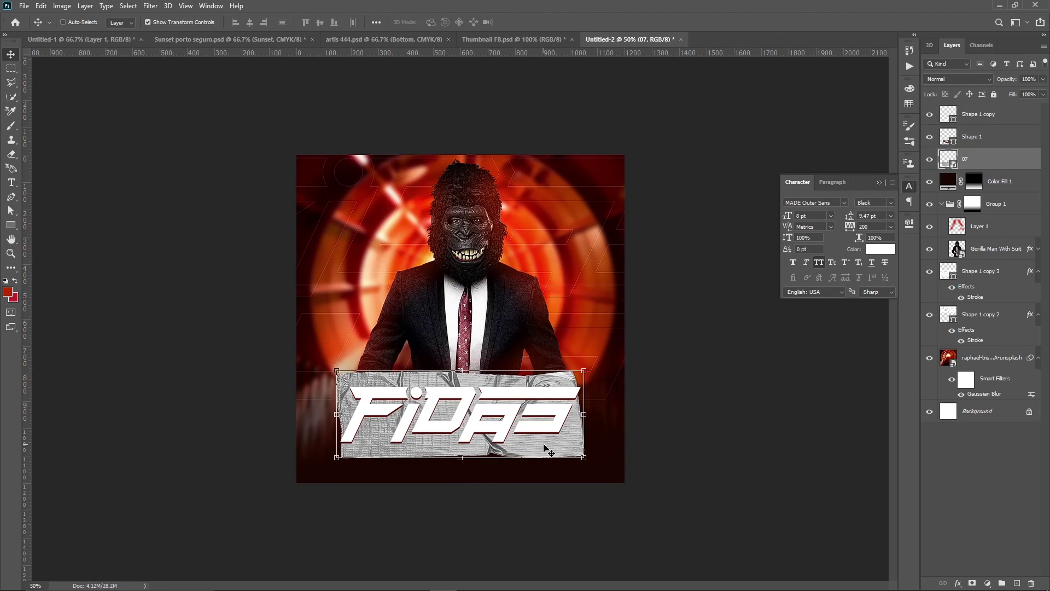
pyautogui.moveTo(544, 447)
pyautogui.mouseDown()
pyautogui.moveTo(581, 454)
pyautogui.moveTo(577, 447)
pyautogui.mouseUp()
pyautogui.hotkey('ctrl', 't')
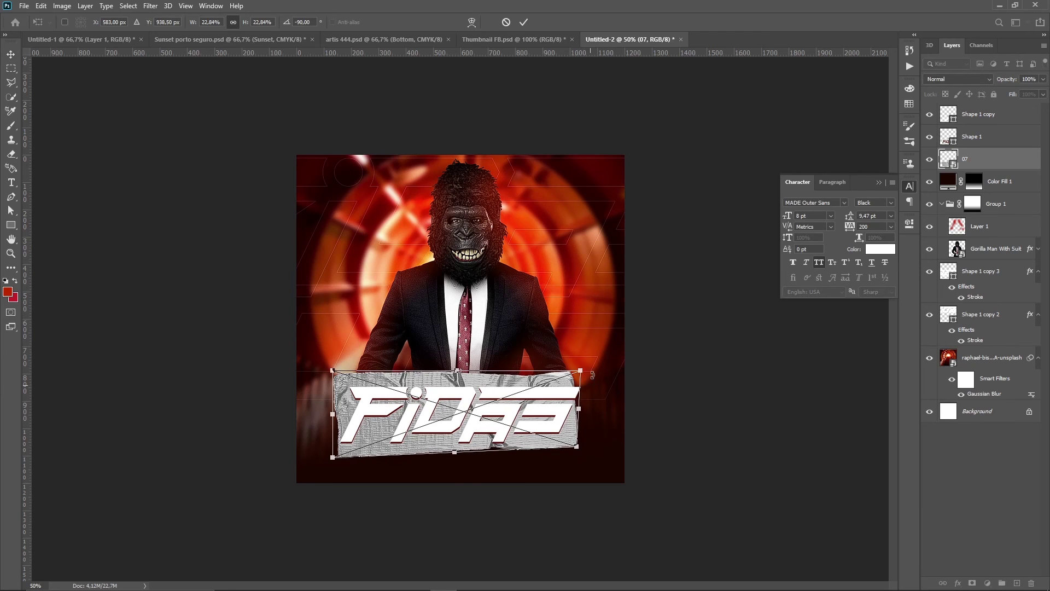
pyautogui.moveTo(580, 370); pyautogui.dragTo(595, 375)
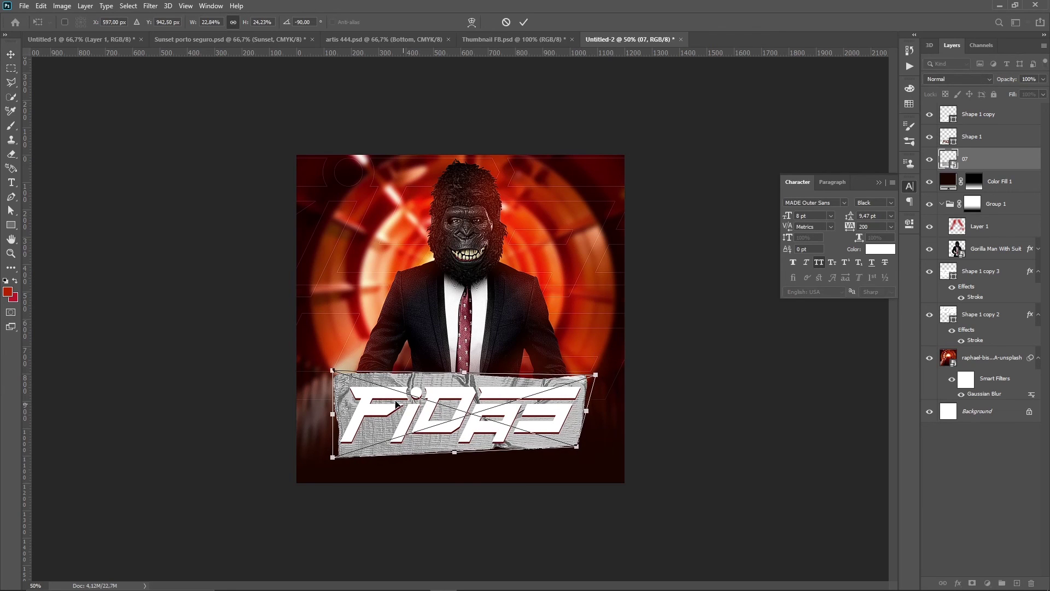
pyautogui.moveTo(333, 371); pyautogui.dragTo(342, 373)
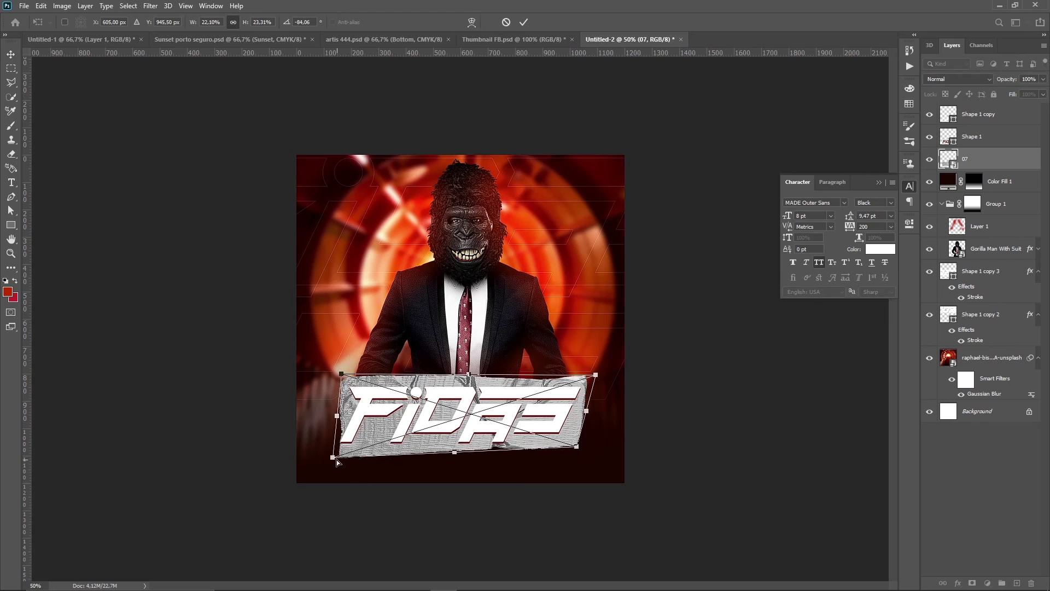
pyautogui.moveTo(332, 457); pyautogui.dragTo(326, 452)
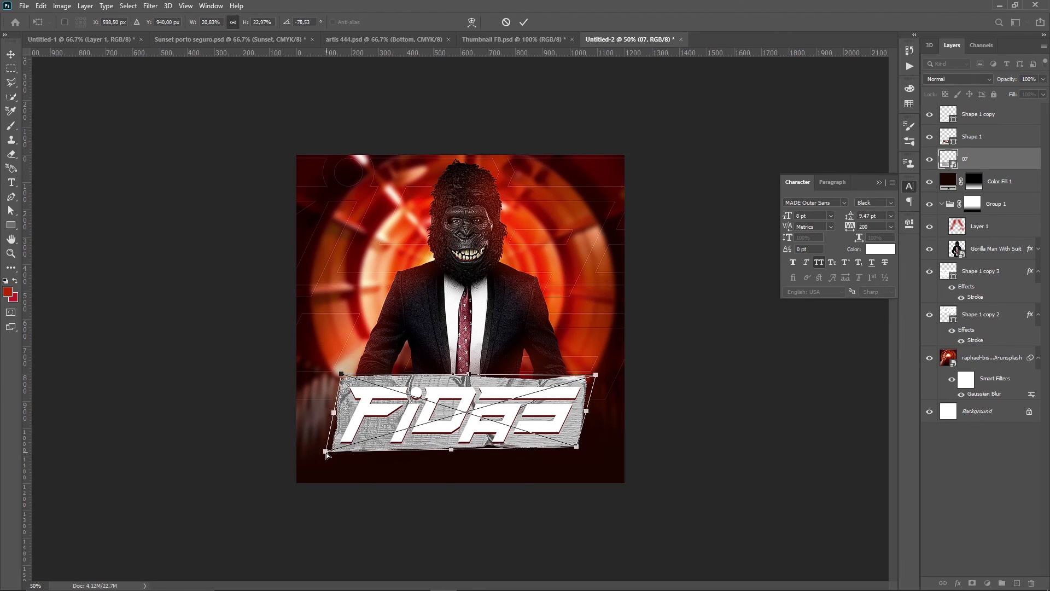
pyautogui.press('Return')
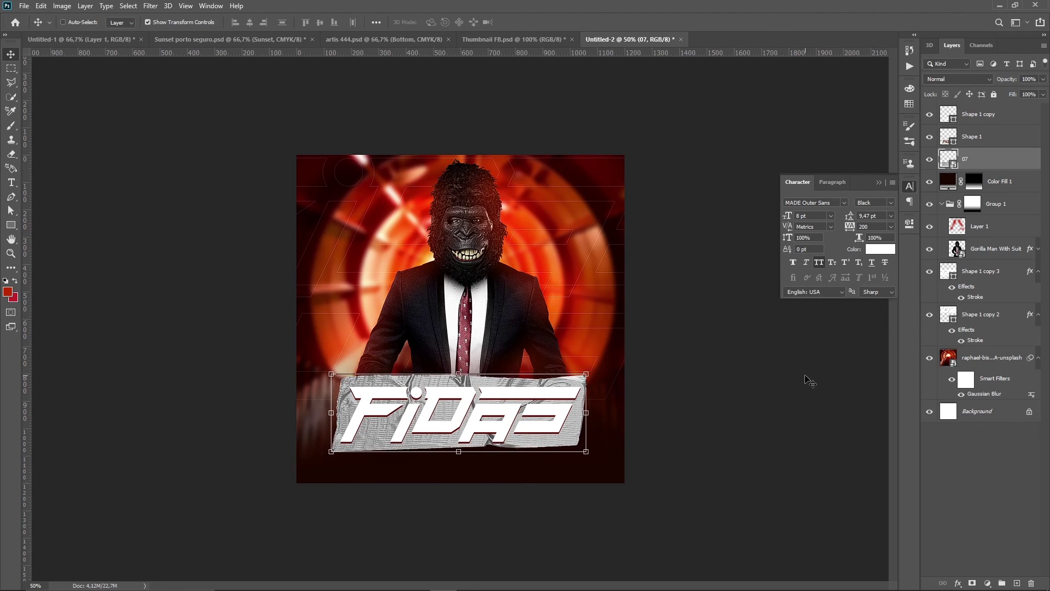
# - Increase the tape's contrast with a Levels adjustment
pyautogui.hotkey('ctrl', 'l')
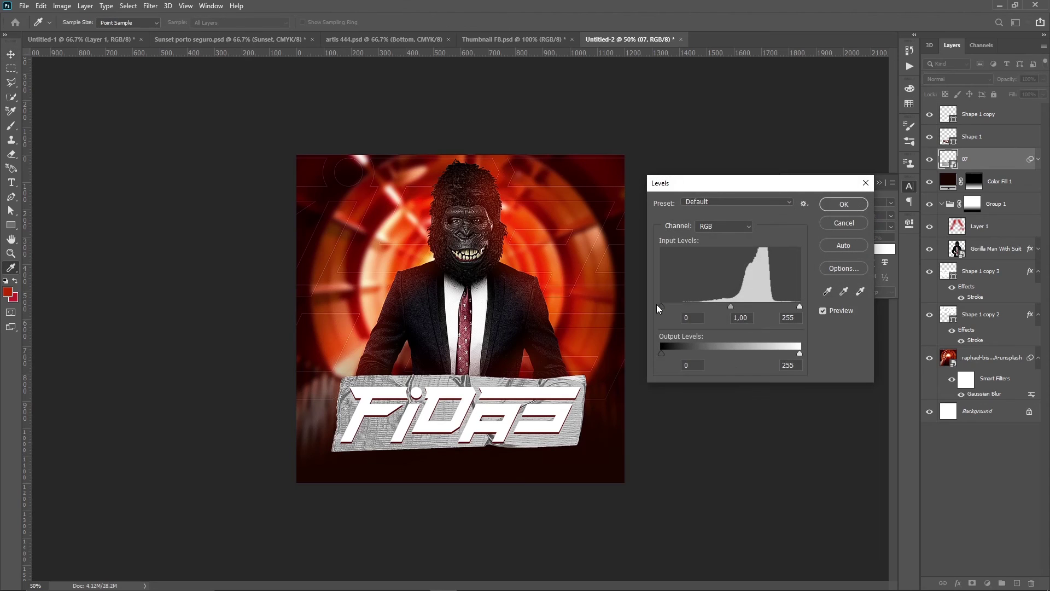
pyautogui.moveTo(656, 304); pyautogui.dragTo(732, 307)
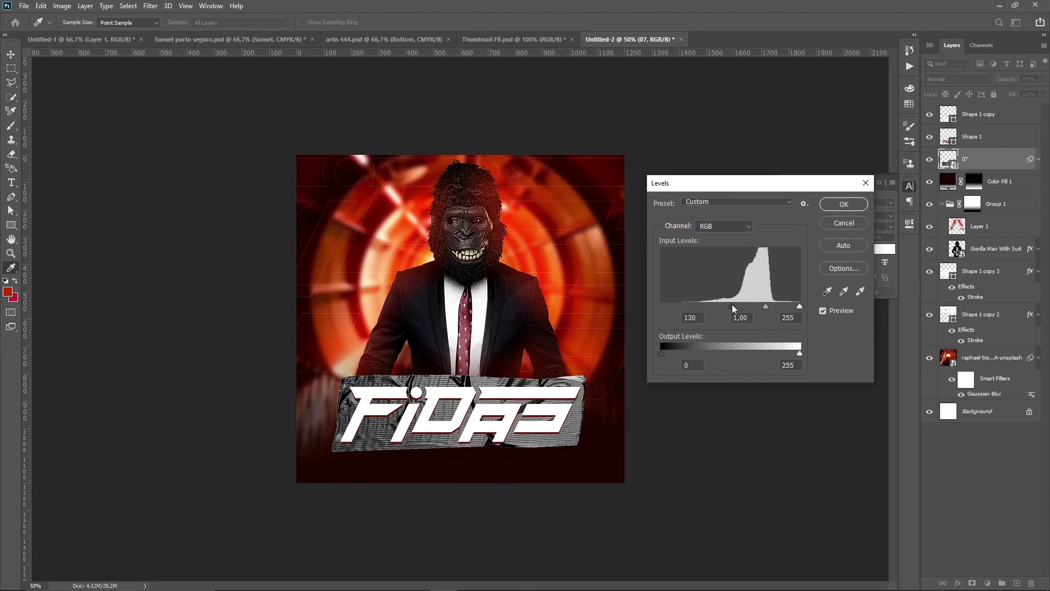
pyautogui.click(854, 208)
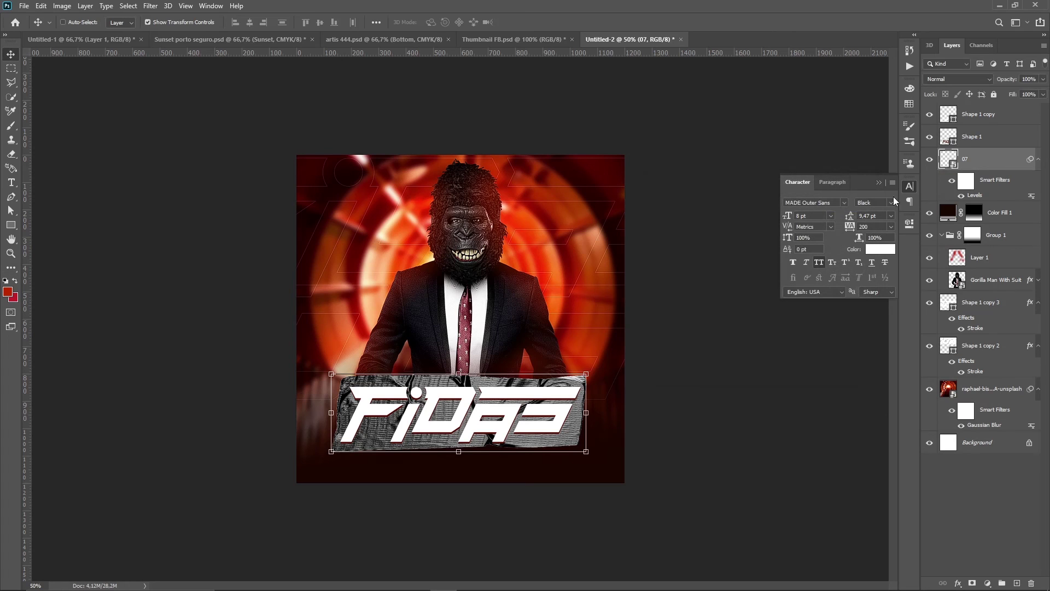
# - Add a Photo Filter adjustment layer in orange (hue 38, ec9600) at 41% density
pyautogui.click(992, 114)
pyautogui.click(987, 583)
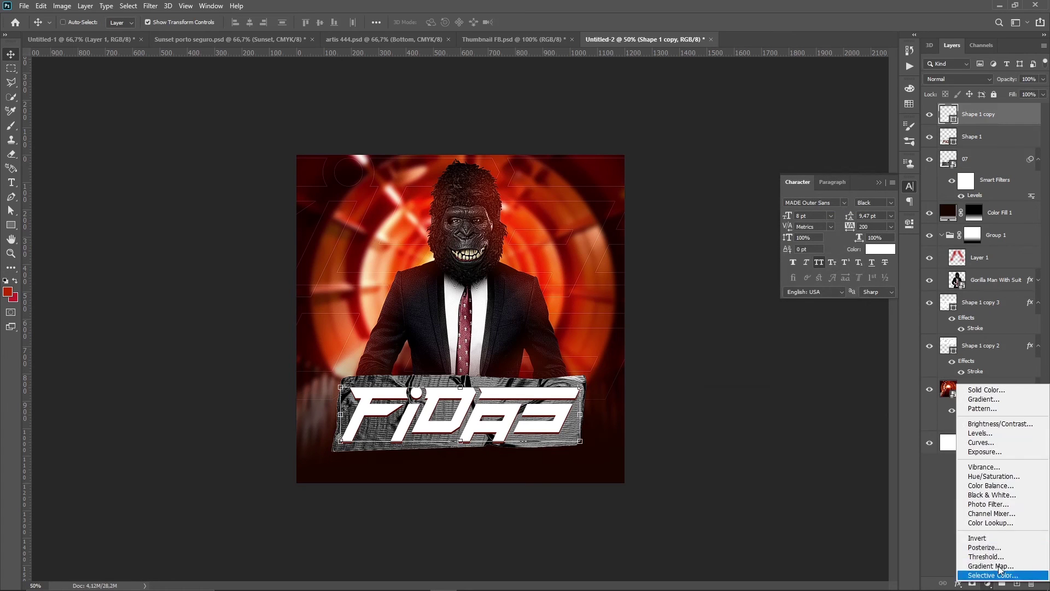
pyautogui.click(1001, 504)
pyautogui.click(794, 273)
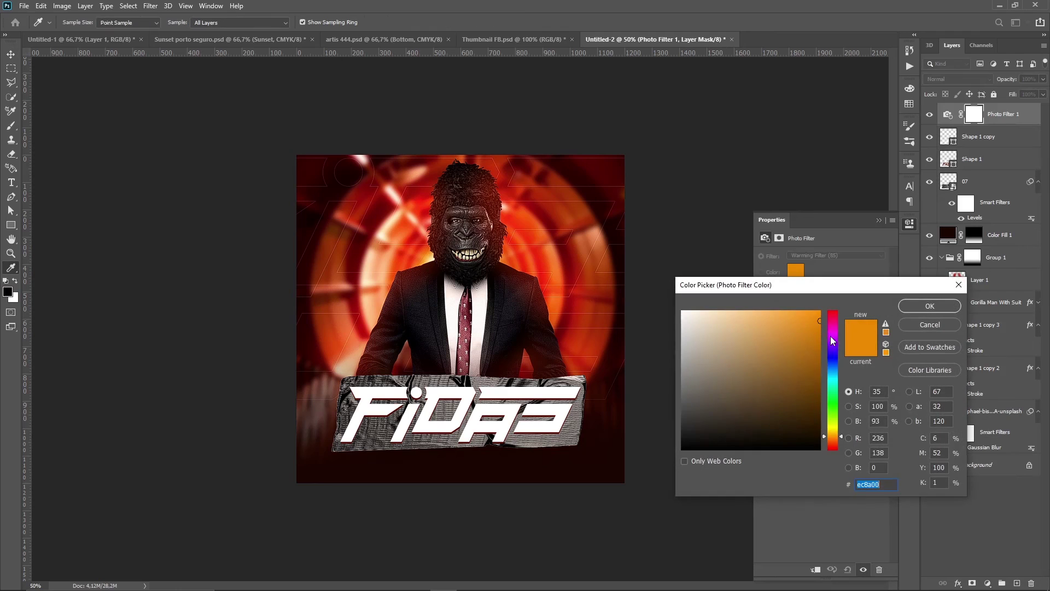
pyautogui.moveTo(832, 434); pyautogui.dragTo(832, 439)
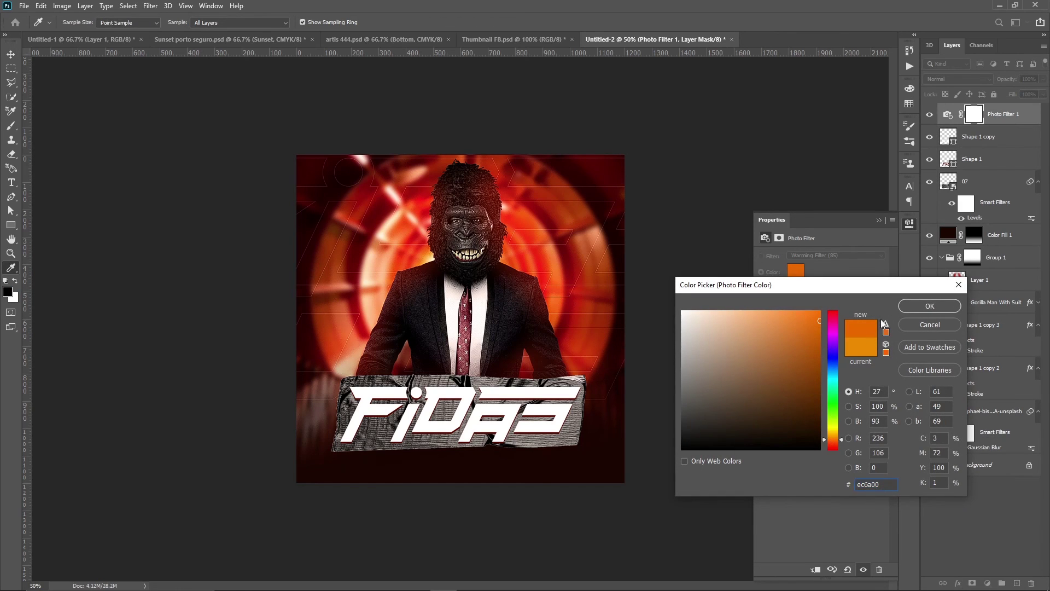
pyautogui.click(910, 304)
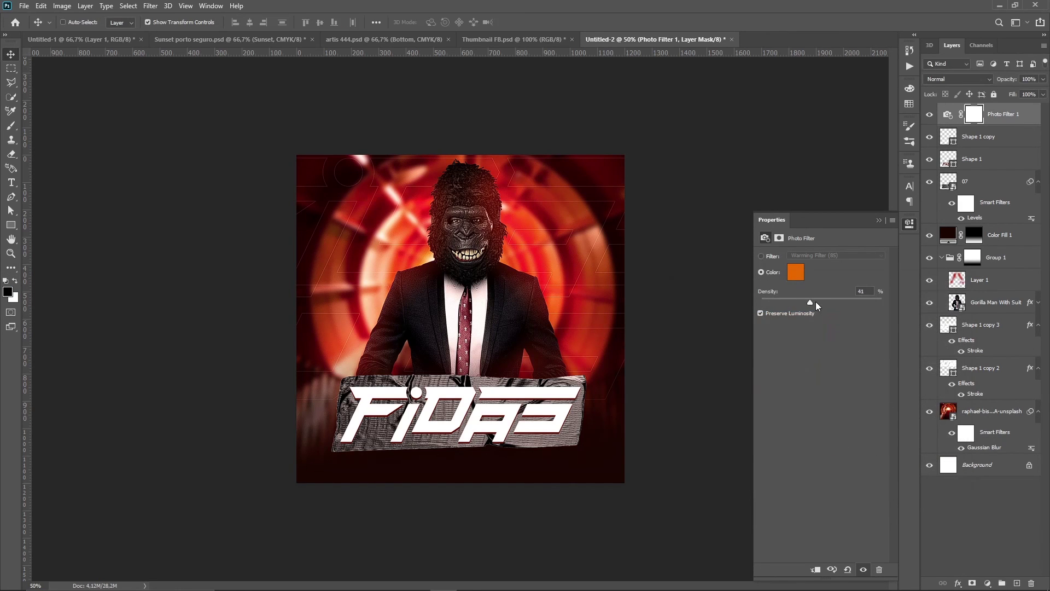
pyautogui.click(795, 272)
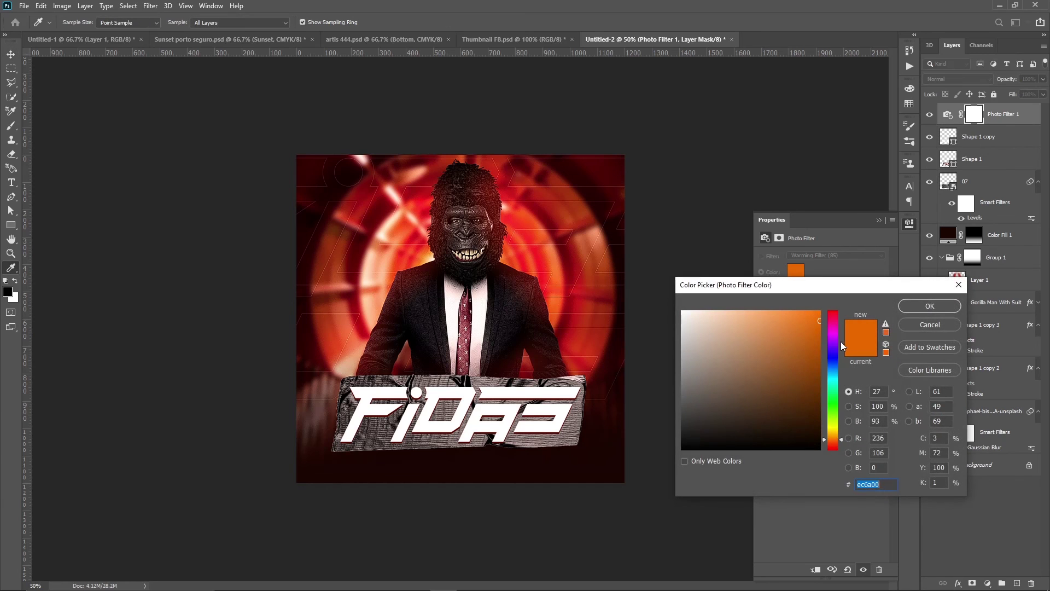
pyautogui.click(833, 434)
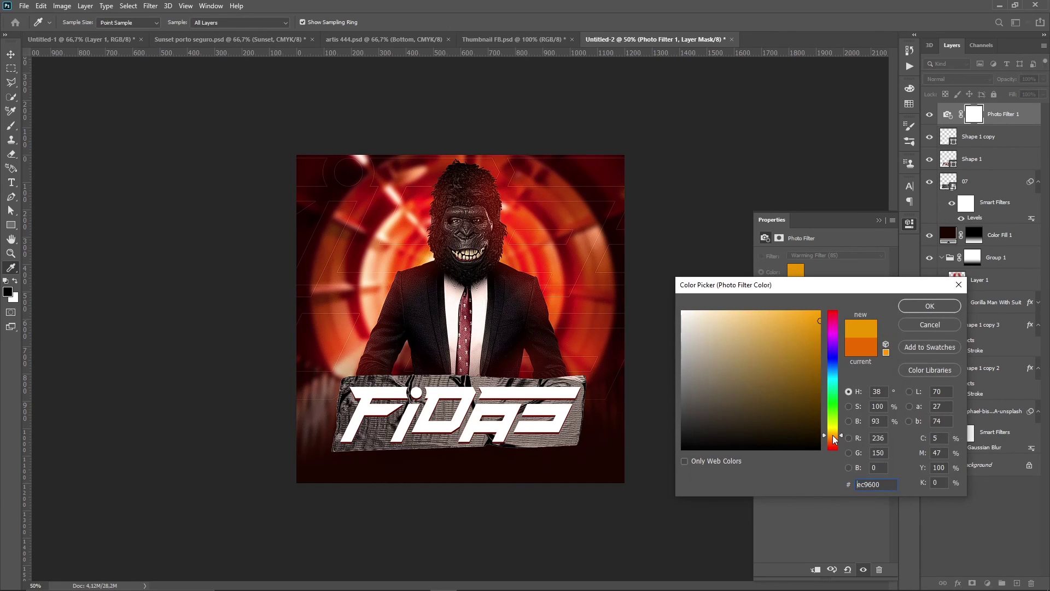
pyautogui.click(916, 308)
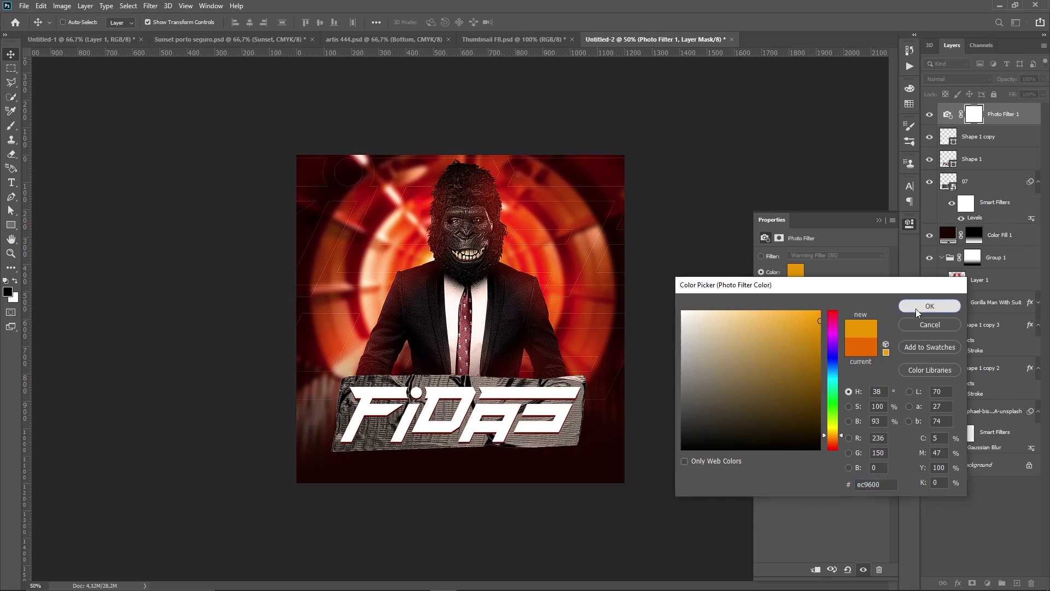
pyautogui.click(987, 583)
# - Add a Channel Mixer on the Red output, raising red to +116 and lowering blue
pyautogui.click(984, 514)
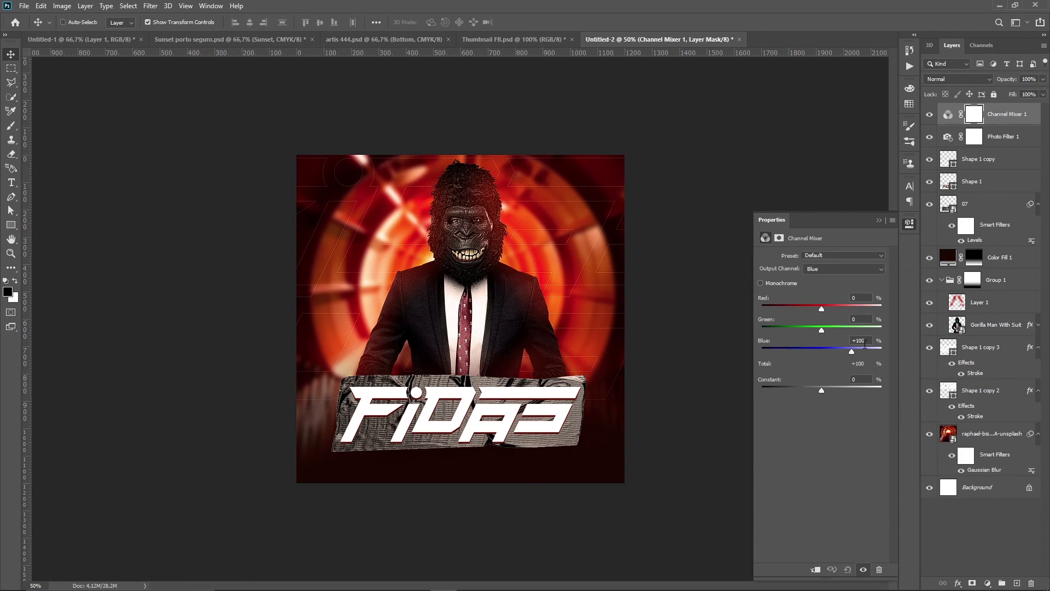
pyautogui.click(826, 273)
pyautogui.click(829, 279)
pyautogui.moveTo(851, 309); pyautogui.dragTo(855, 309)
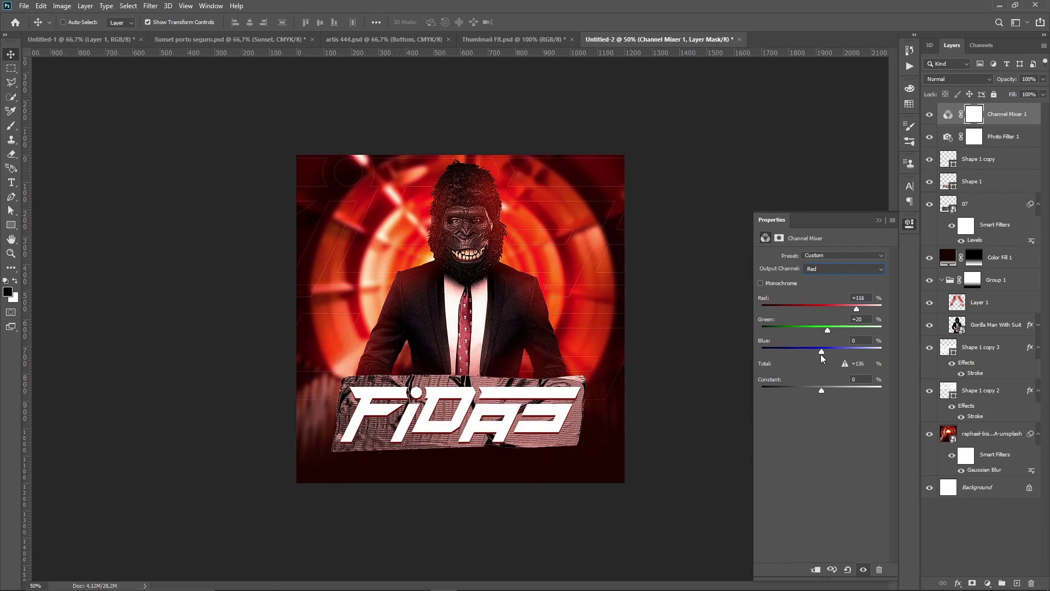
pyautogui.moveTo(829, 349); pyautogui.dragTo(823, 348)
pyautogui.click(930, 114)
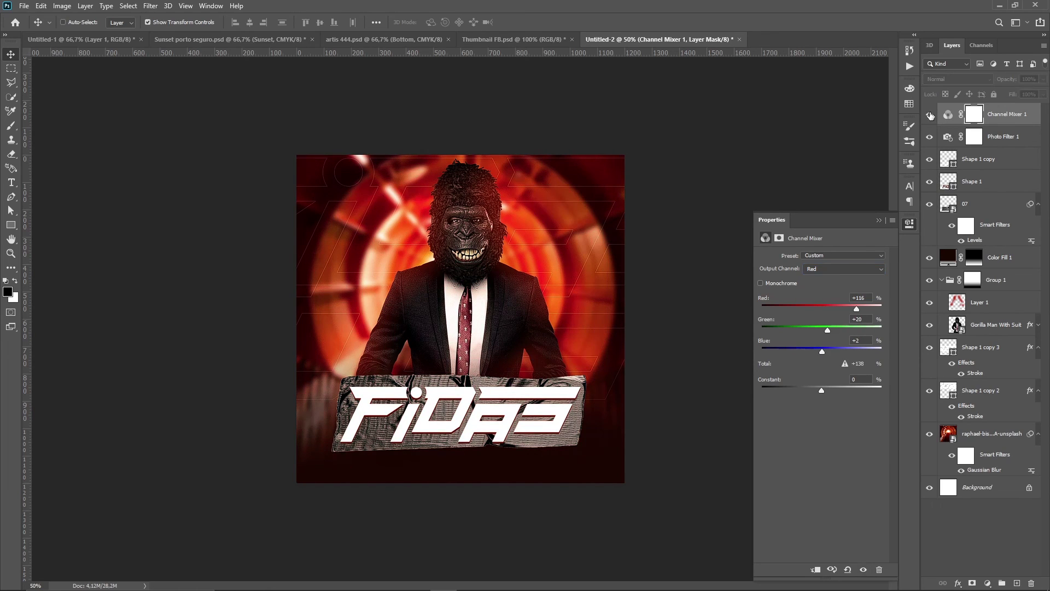
pyautogui.click(951, 141)
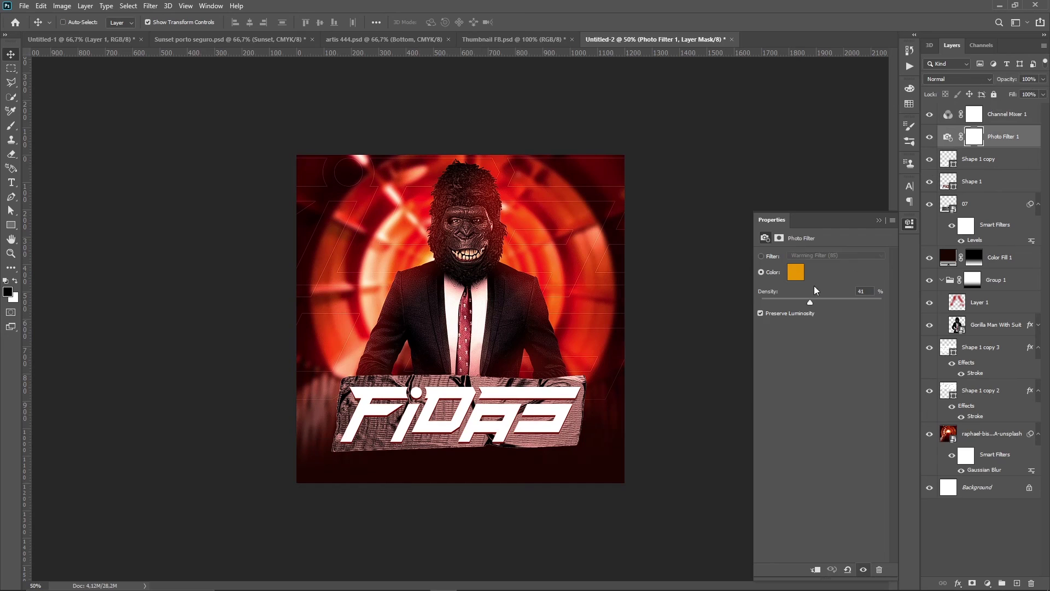
# - Change the Photo Filter colour to golden yellow ffd200
pyautogui.click(795, 272)
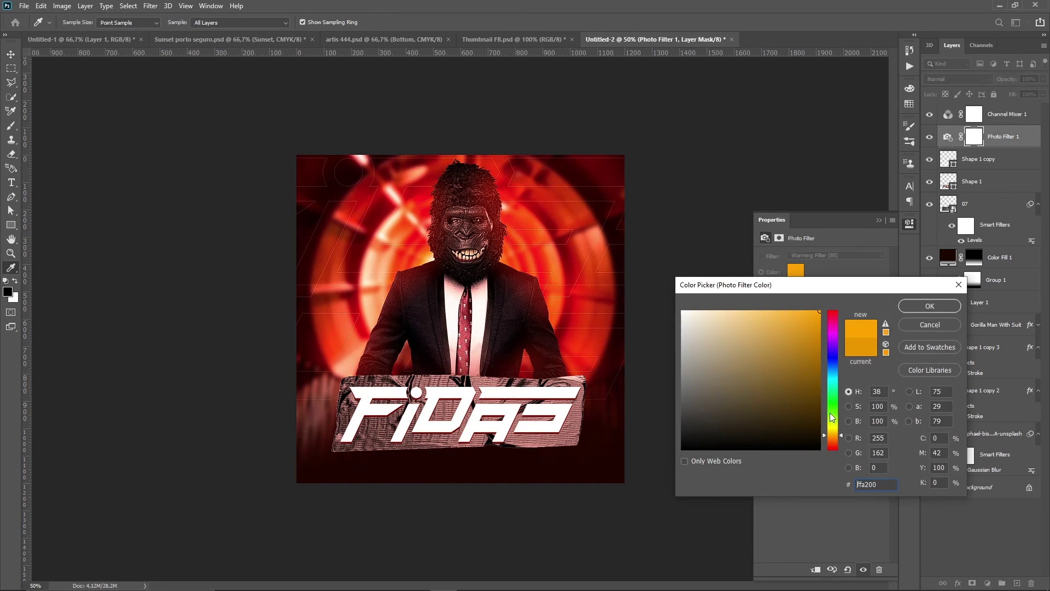
pyautogui.click(831, 430)
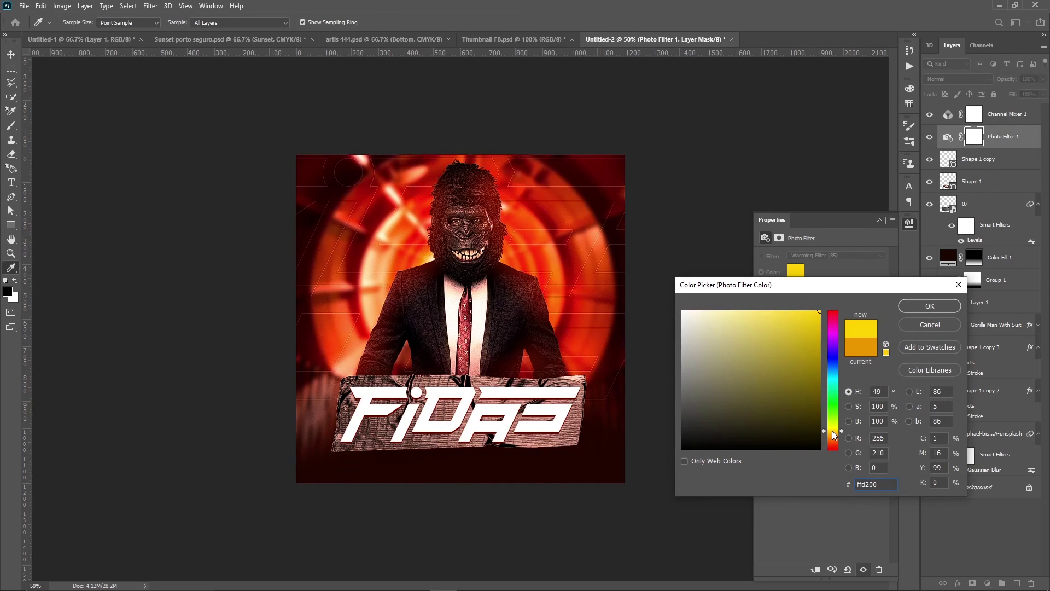
pyautogui.click(930, 305)
pyautogui.click(1016, 119)
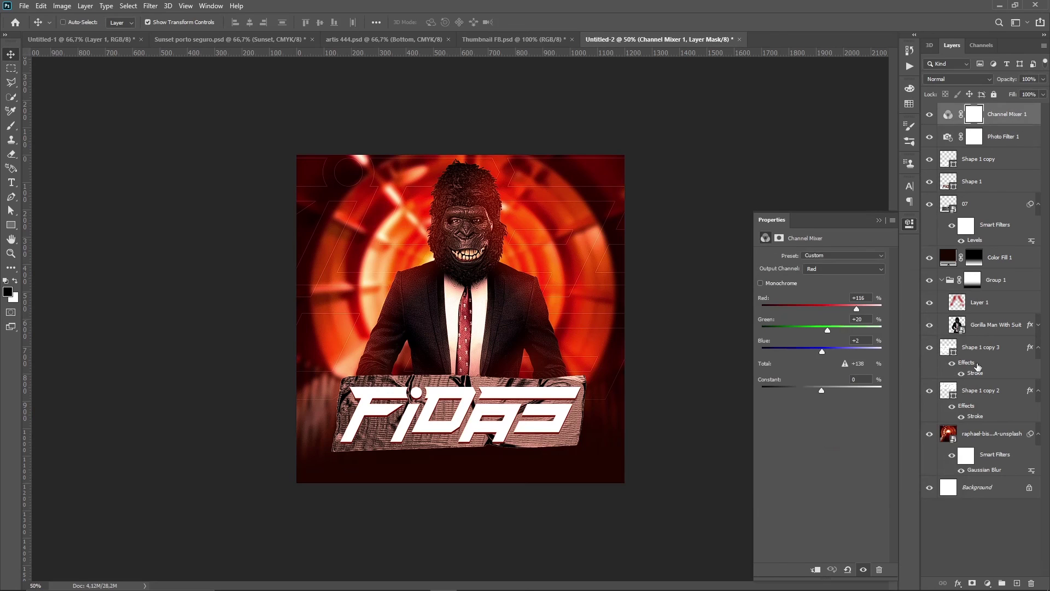
pyautogui.click(987, 583)
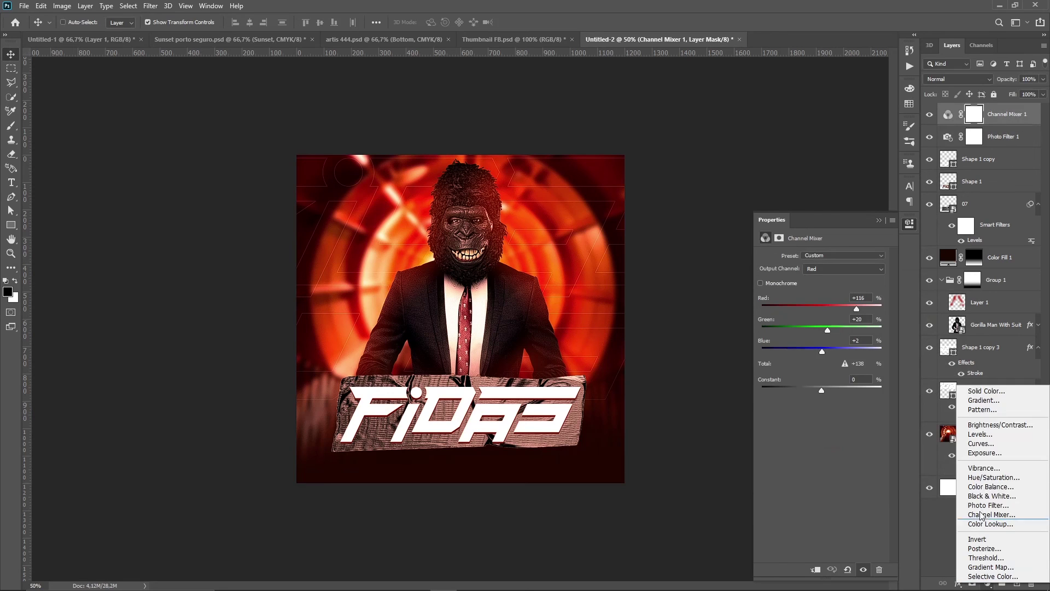
# - Add a Levels layer with black input at 9 and set Color Fill 1 to 70% opacity
pyautogui.click(979, 434)
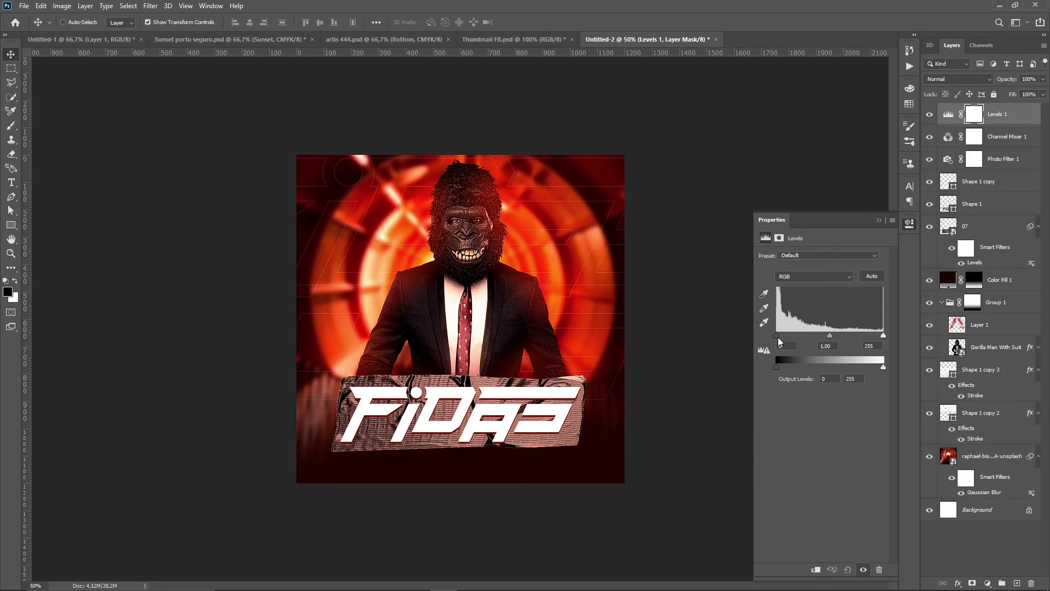
pyautogui.moveTo(778, 338); pyautogui.dragTo(780, 336)
pyautogui.click(996, 280)
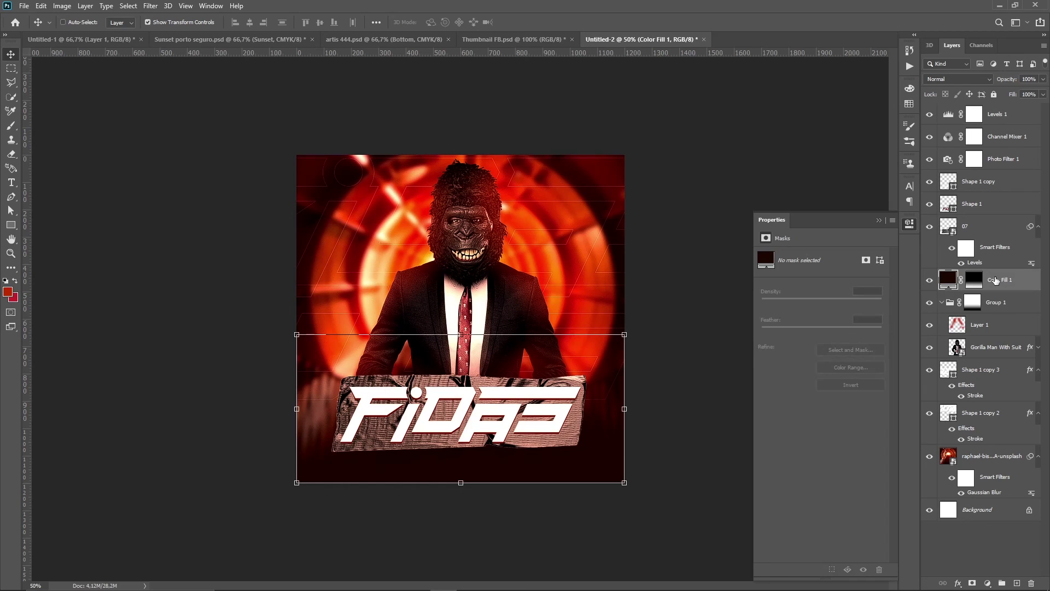
pyautogui.press('7')
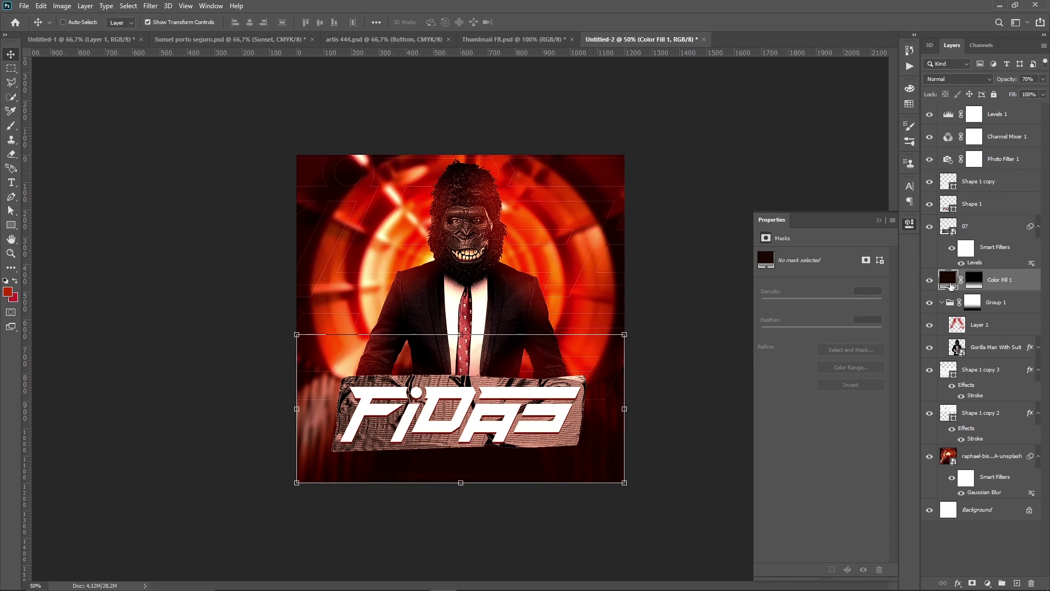
pyautogui.click(879, 221)
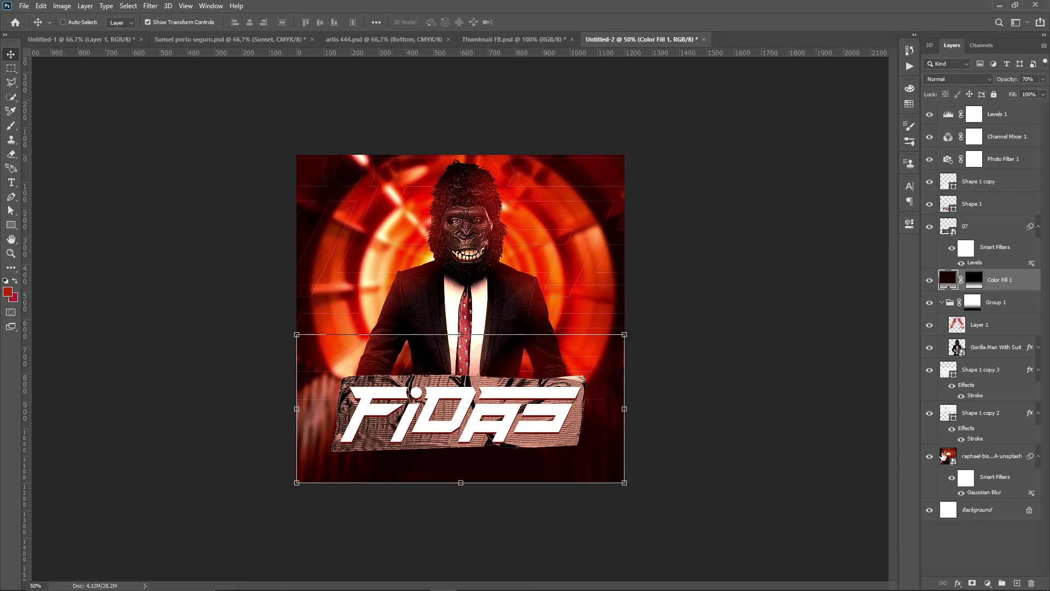
pyautogui.click(976, 527)
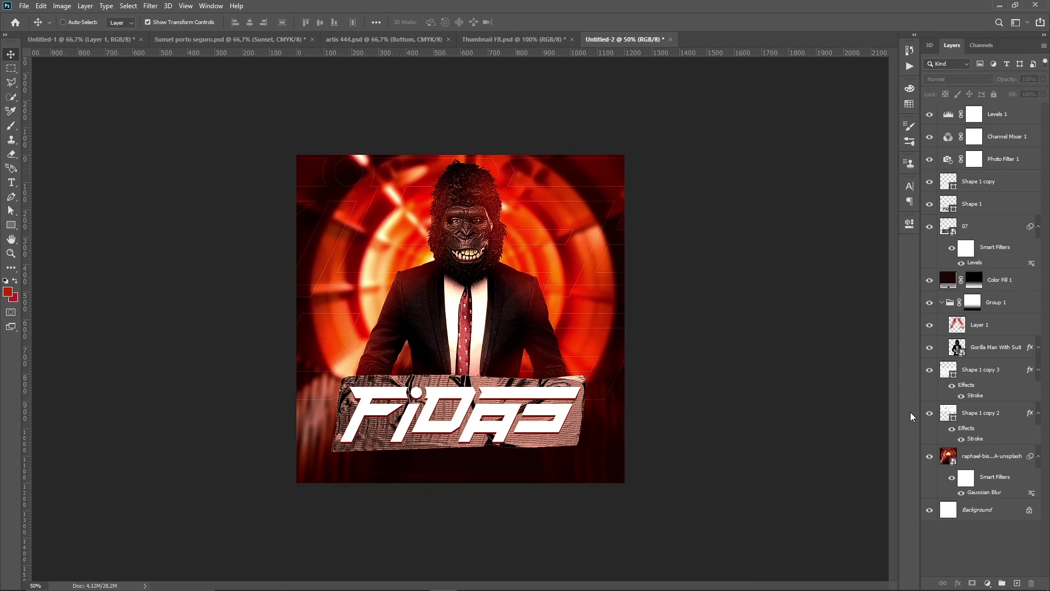
pyautogui.doubleClick(954, 187)
pyautogui.click(556, 260)
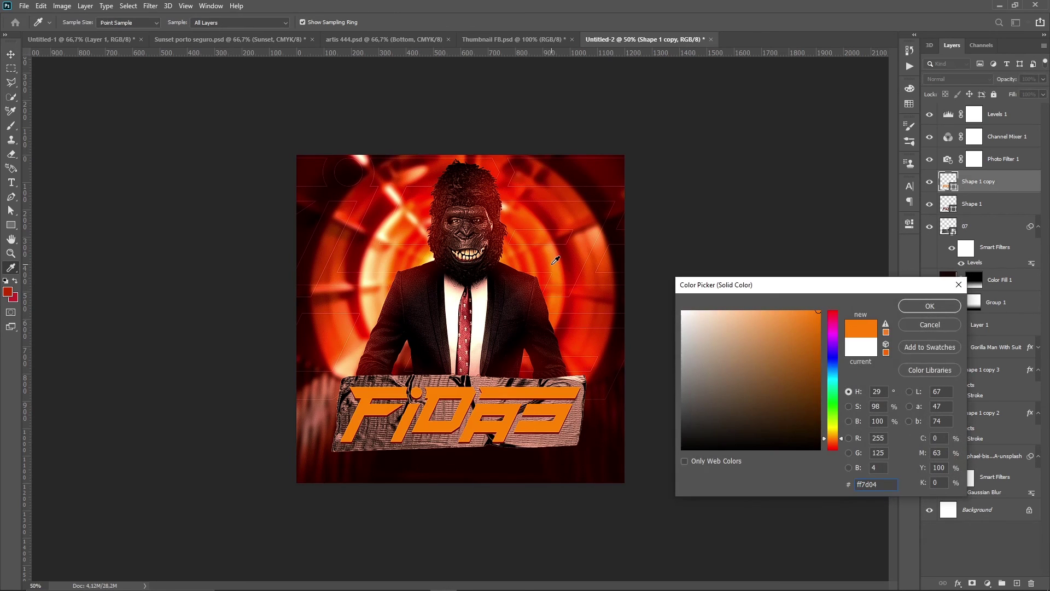
pyautogui.click(571, 239)
pyautogui.click(541, 204)
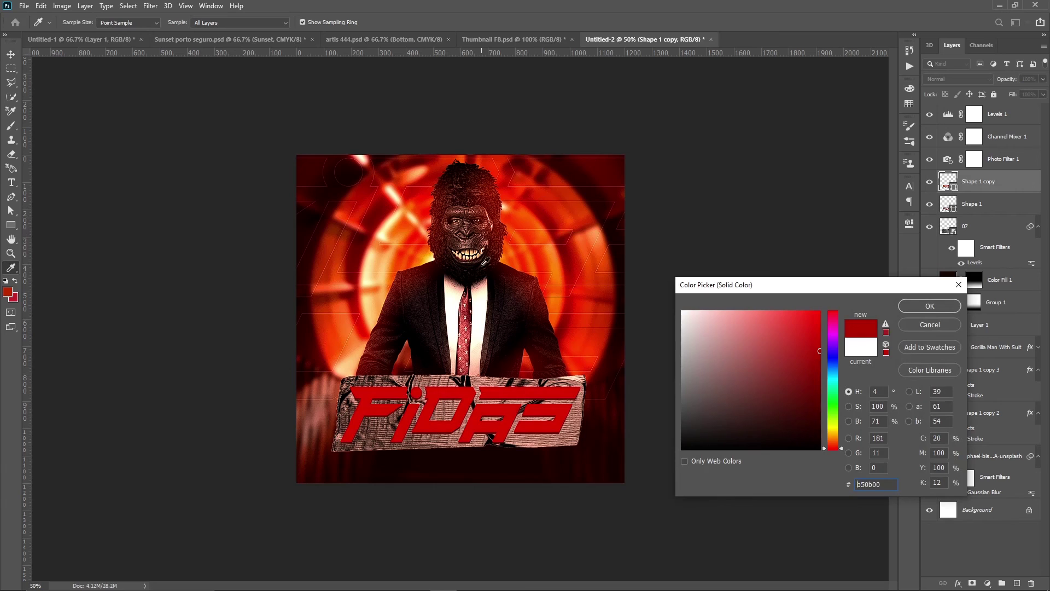
pyautogui.click(483, 265)
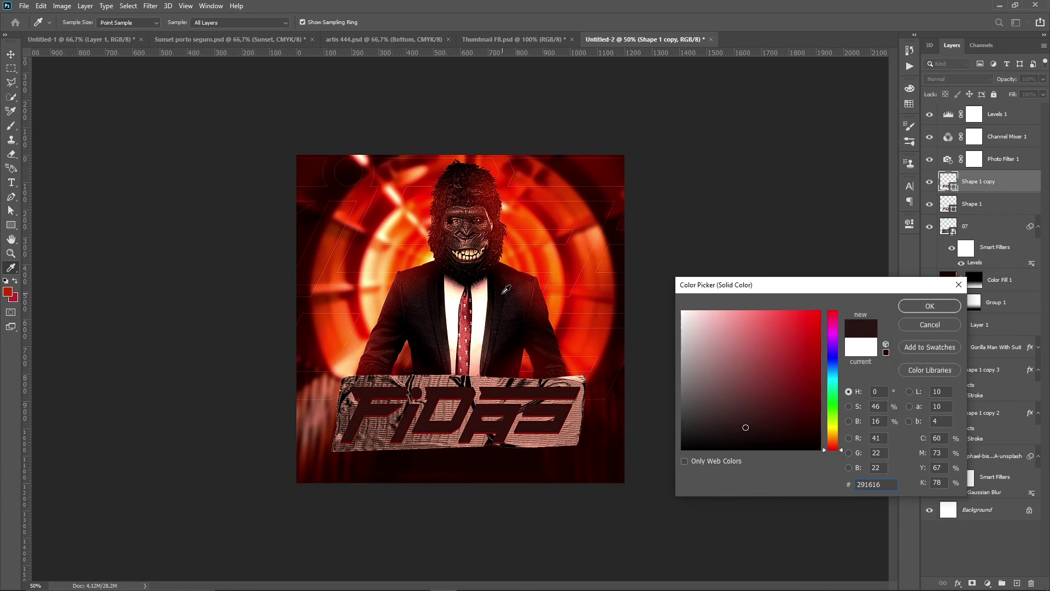
pyautogui.click(506, 293)
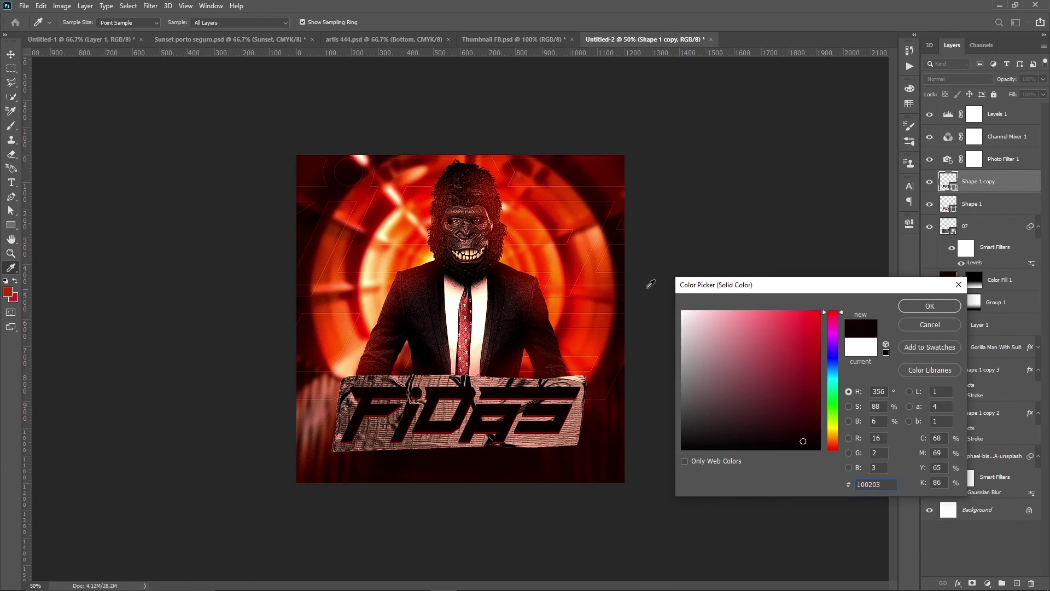
pyautogui.moveTo(693, 342); pyautogui.dragTo(654, 265)
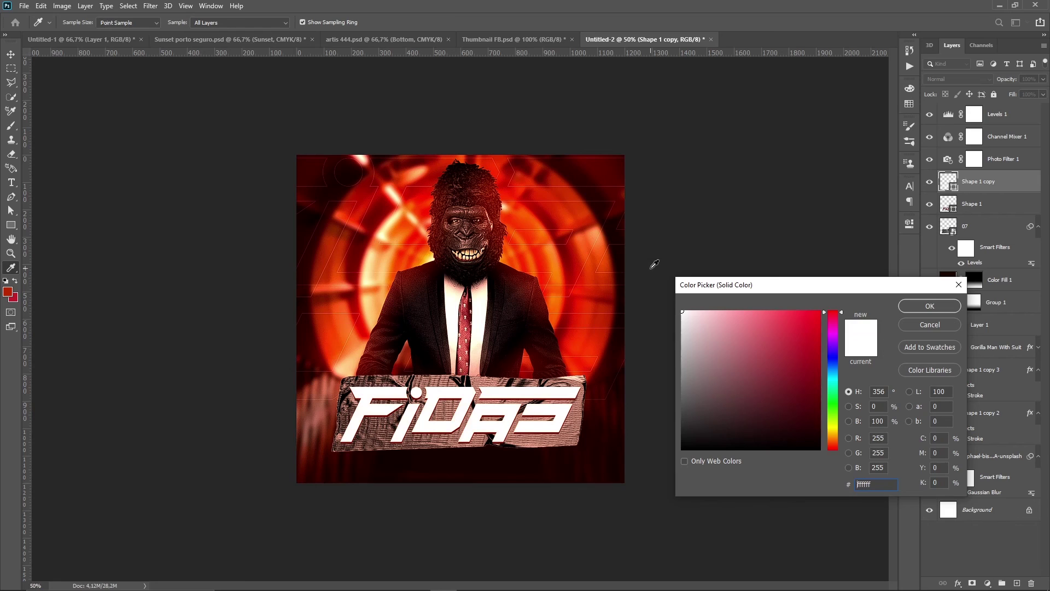
pyautogui.click(907, 302)
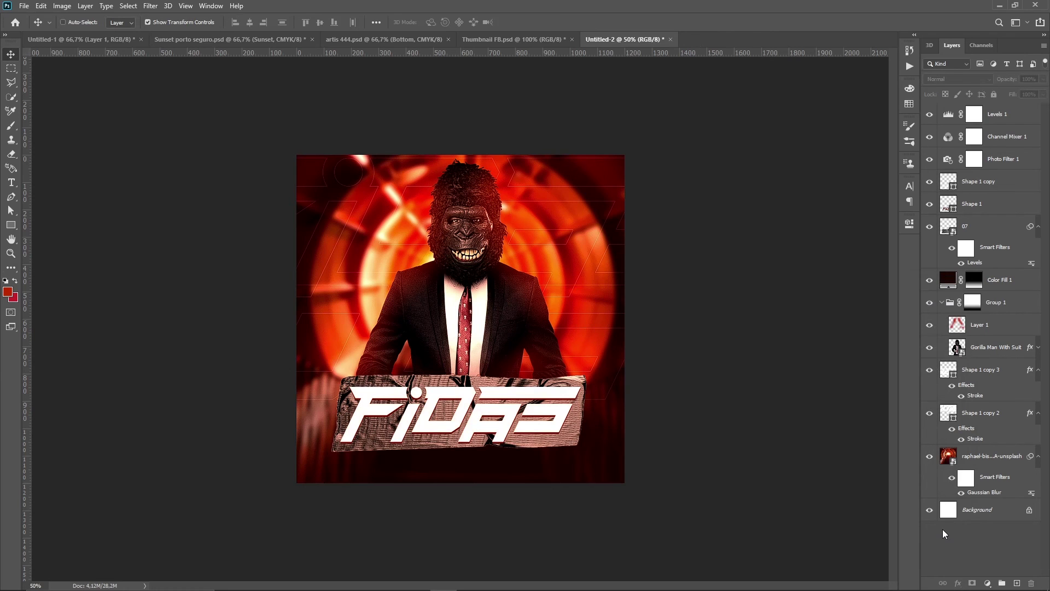
pyautogui.hotkey('ctrl', '+')
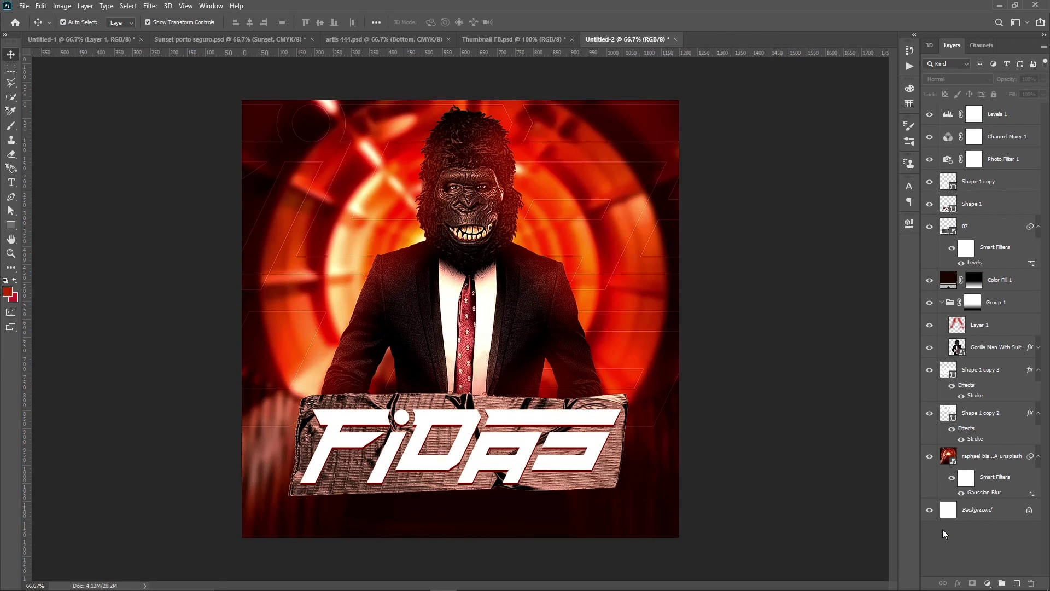